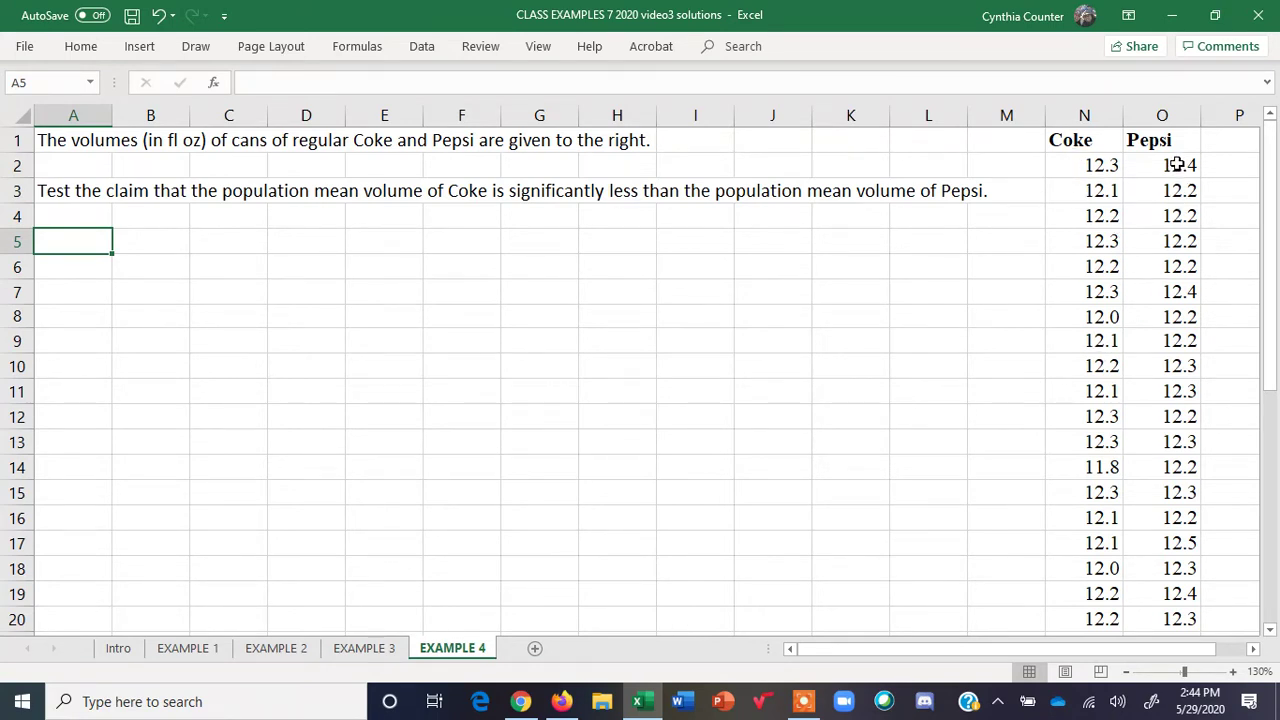
Review the Coke and Pepsi data columns and enter "CLAIM: MEAN1 < MEAN2" in cell A5.
drag(1277, 322, 1277, 598)
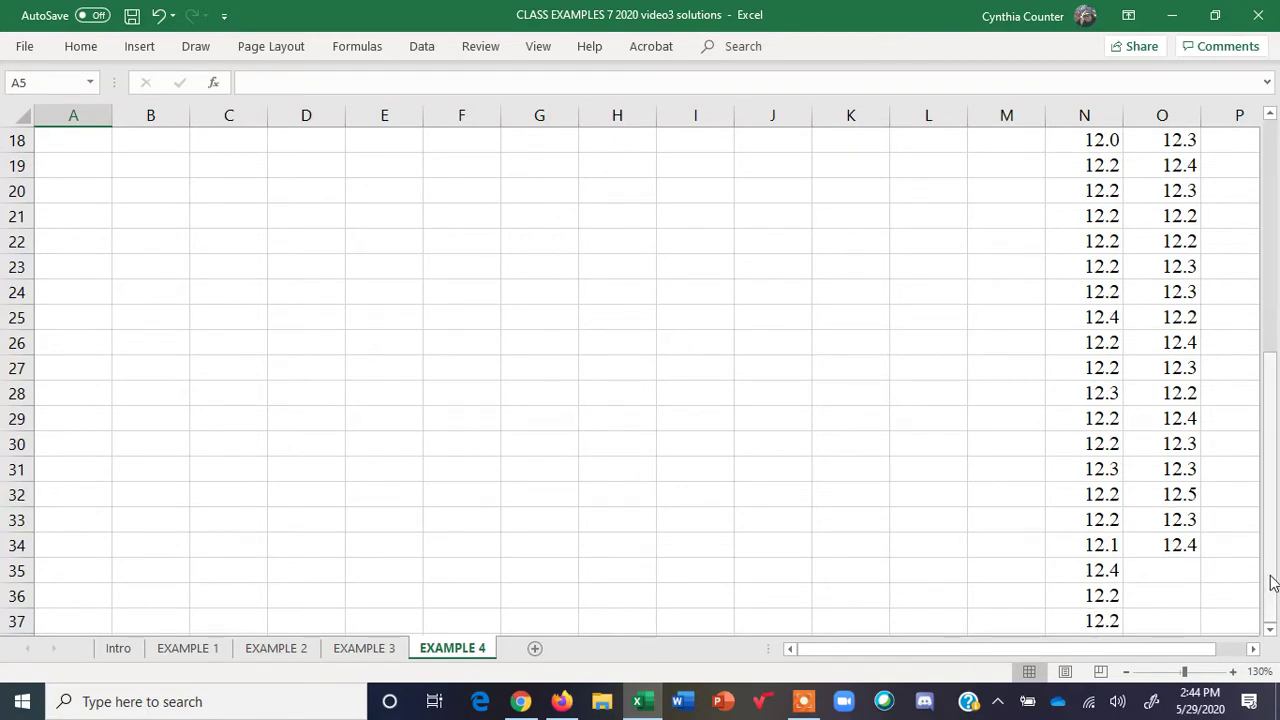
mouse_move(1272, 583)
mouse_down()
mouse_move(1272, 560)
mouse_move(1276, 598)
mouse_up()
drag(1275, 597, 1274, 367)
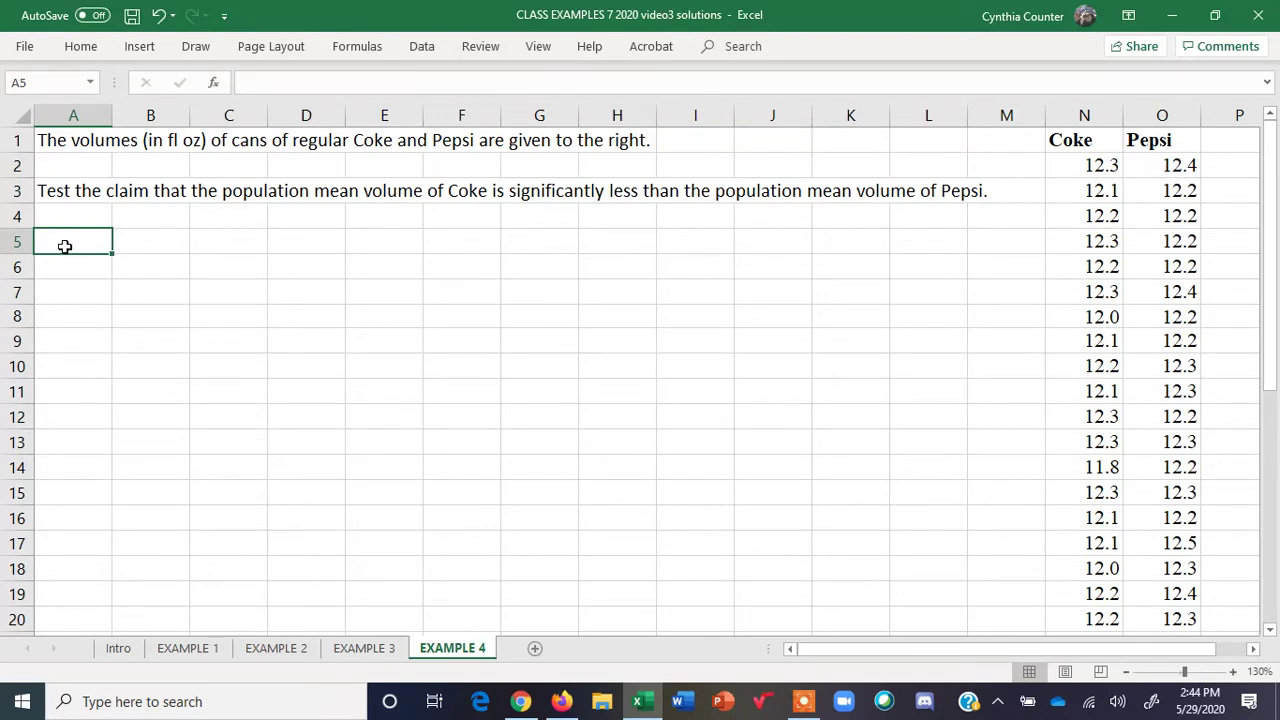
text(CLAIM:)
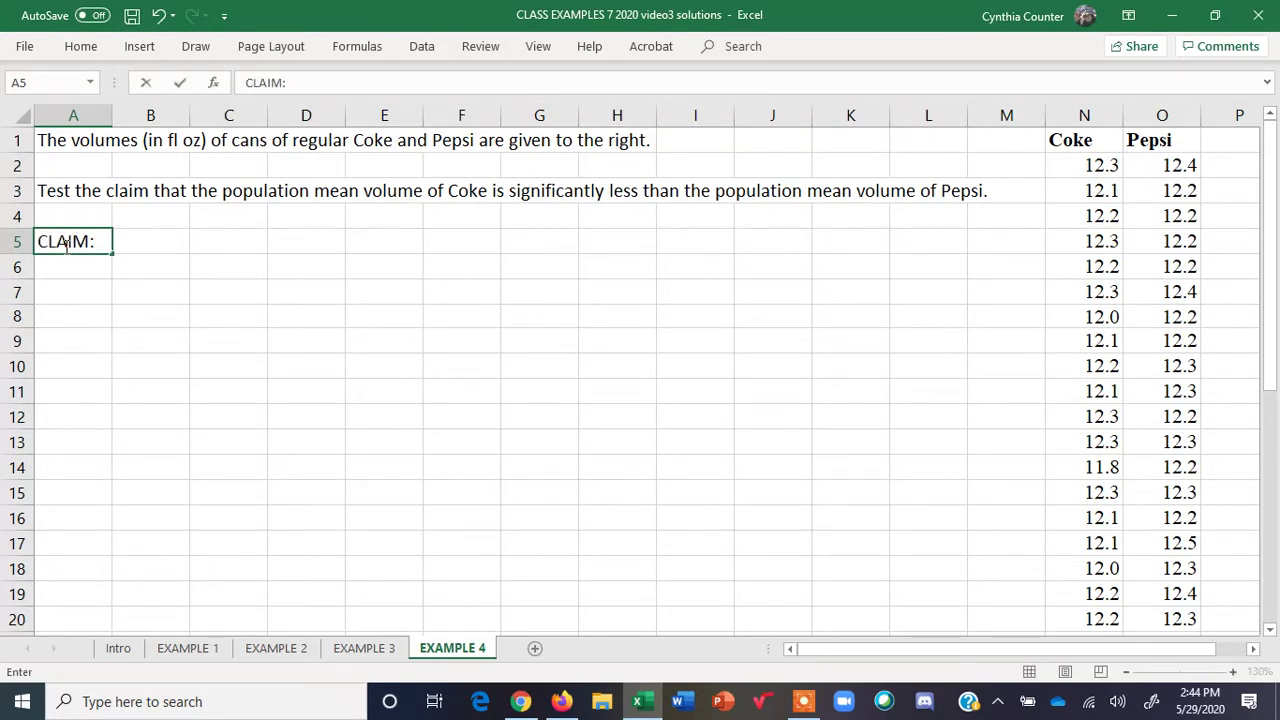
text( MEAN1)
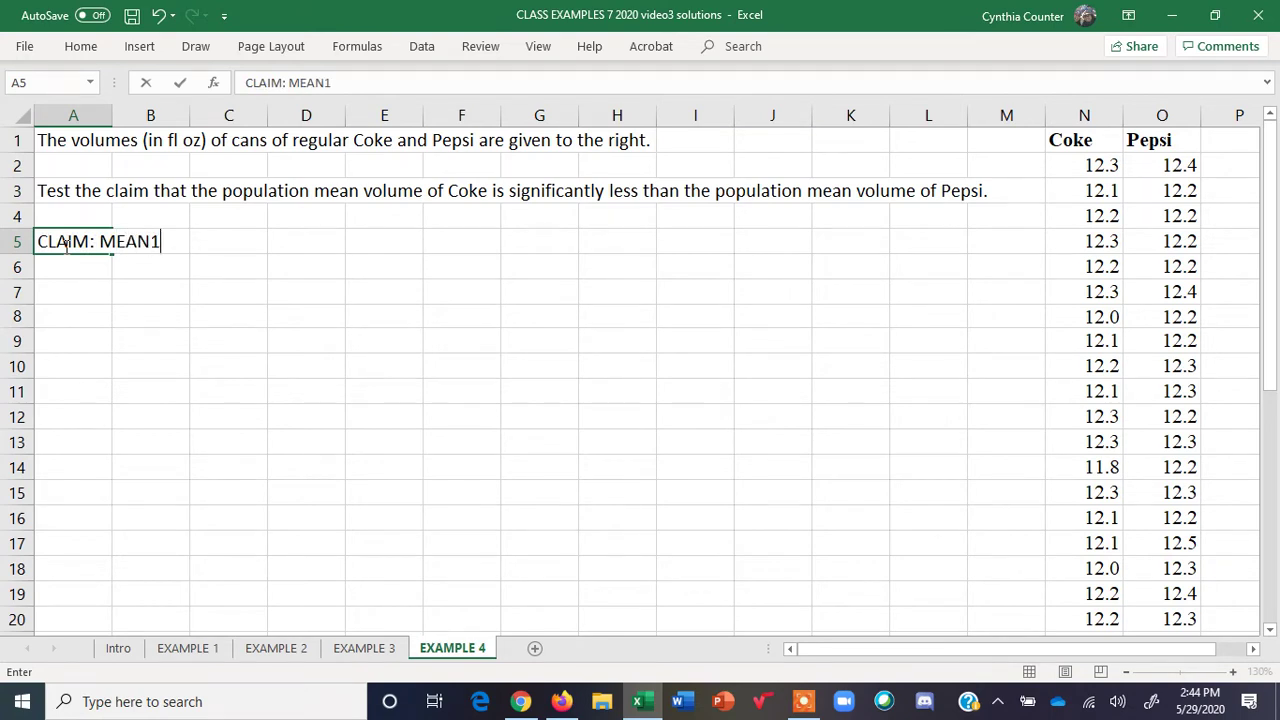
text( < MEAN2)
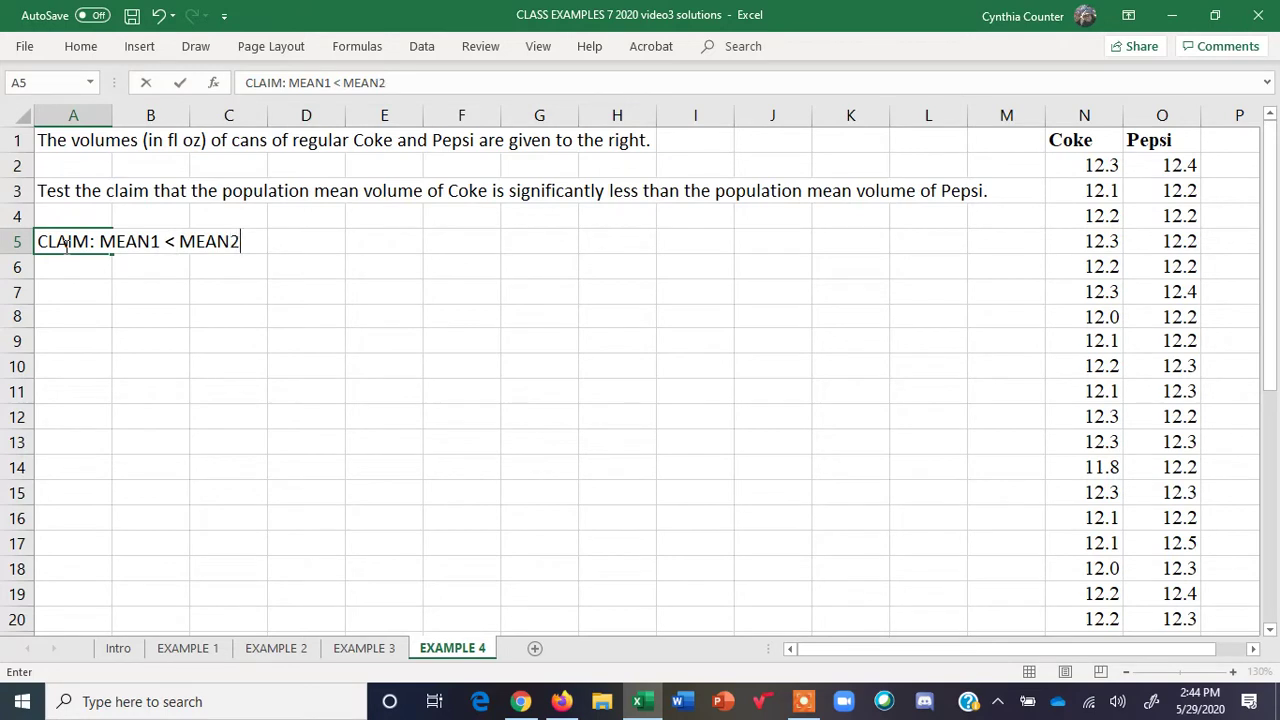
key(Return)
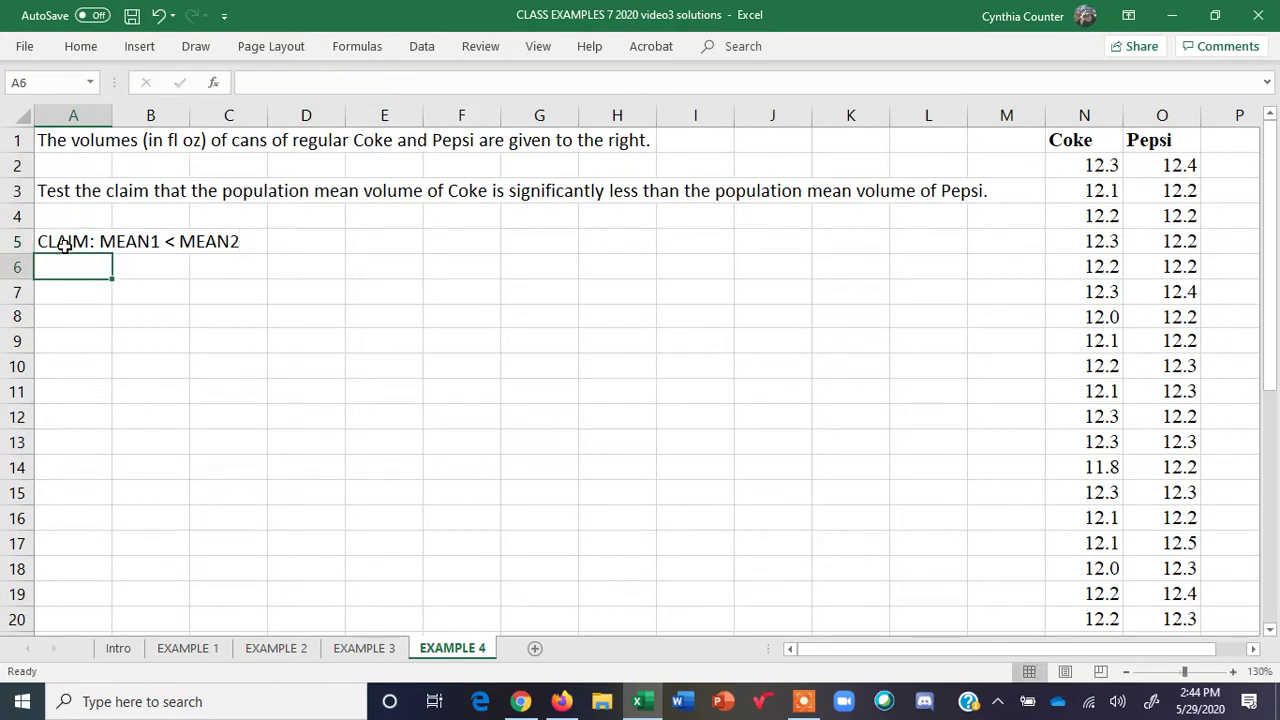
Enter the null hypothesis "H0: MEAN1 - MEAN2" in cell A6, directly below the claim.
text(H0)
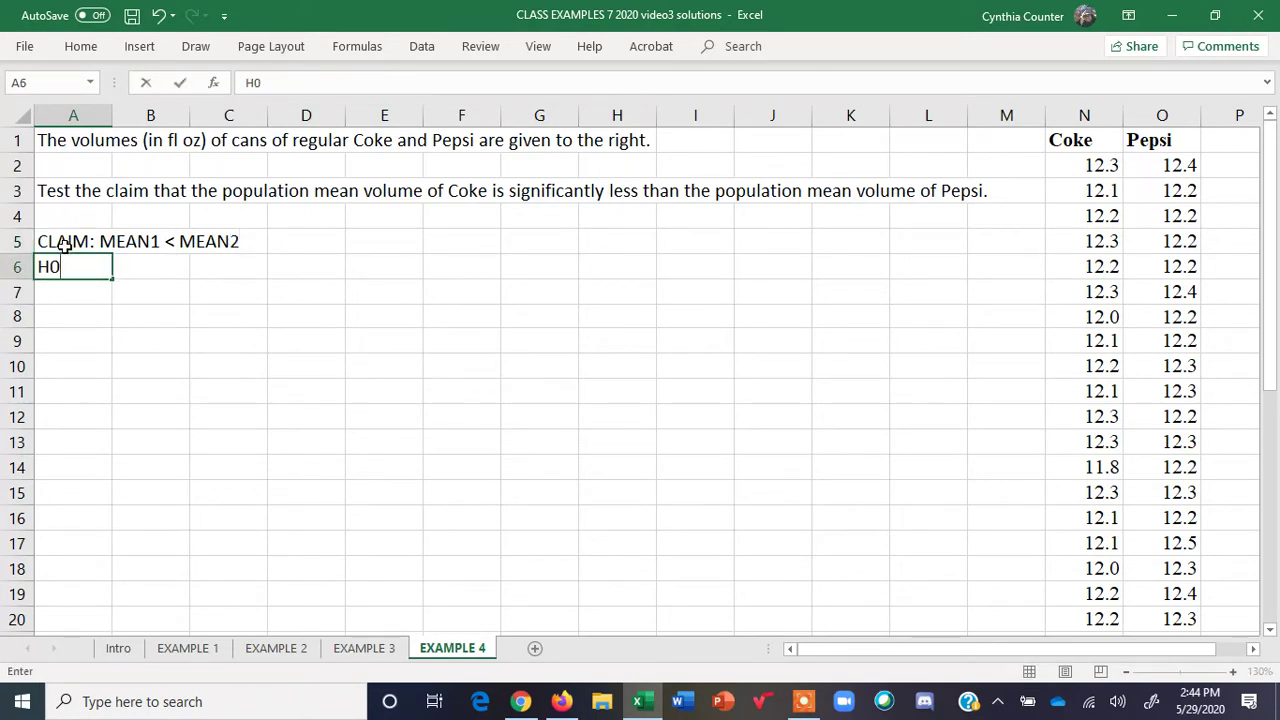
text(: MEAN1 )
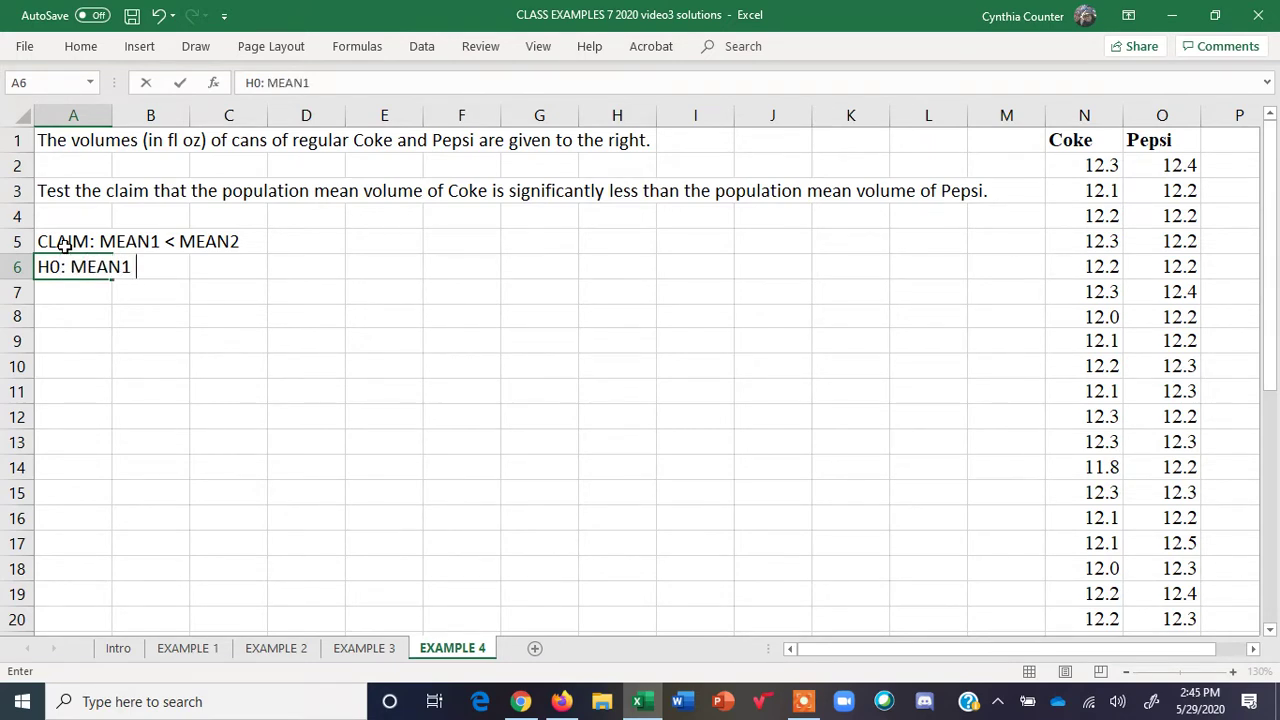
text(- MEAN2)
key(Return)
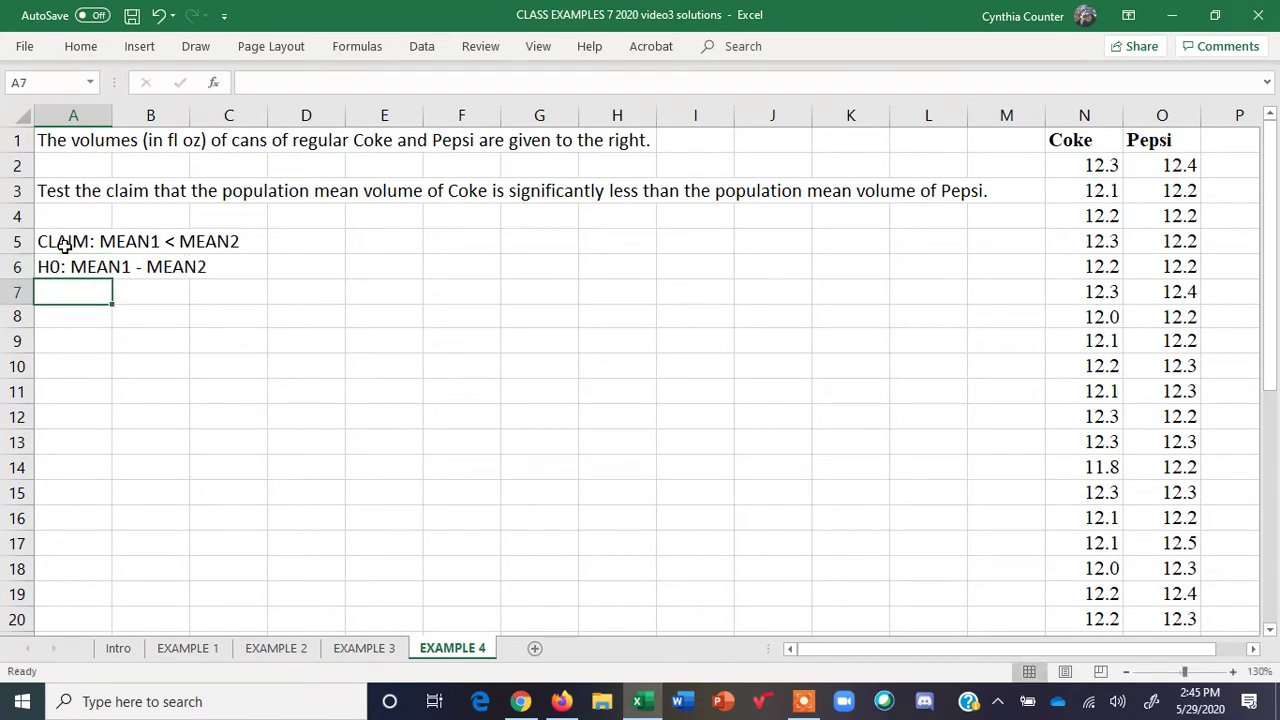
Enter the alternative hypothesis "H1: MEAN1 < MEAN2" in cell A7.
text(H1: ME)
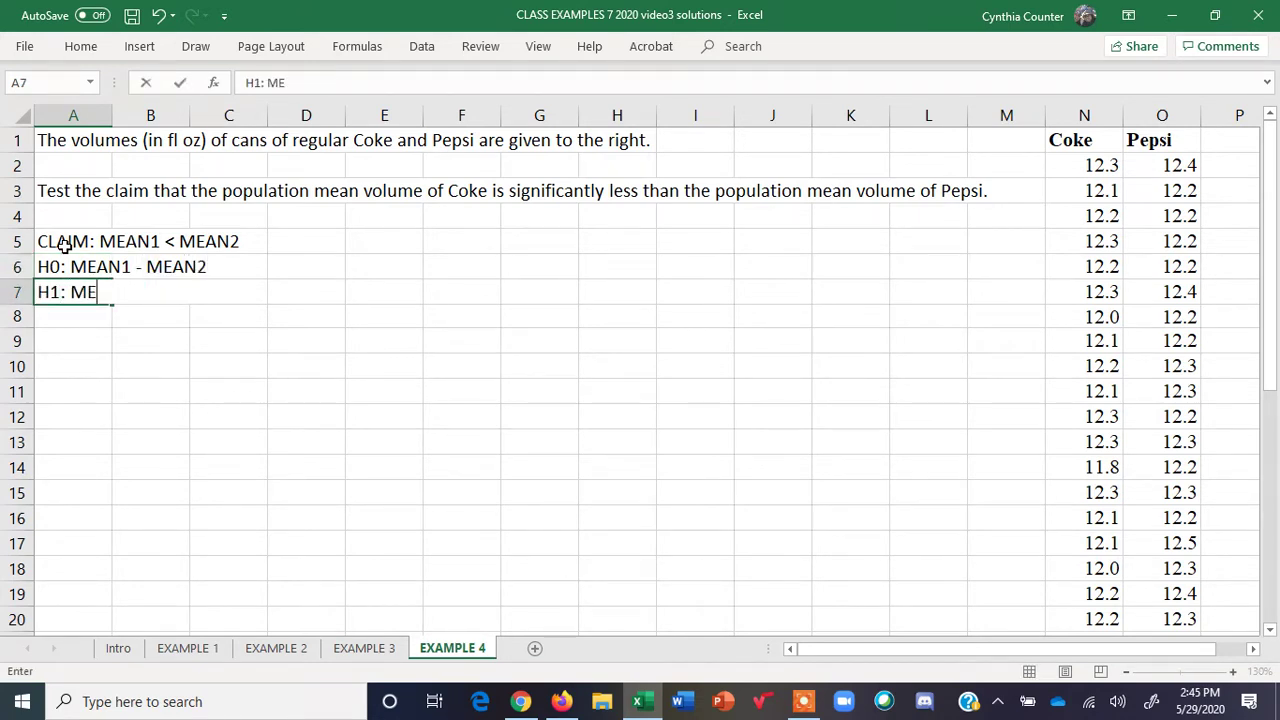
text(AN < MEAN2)
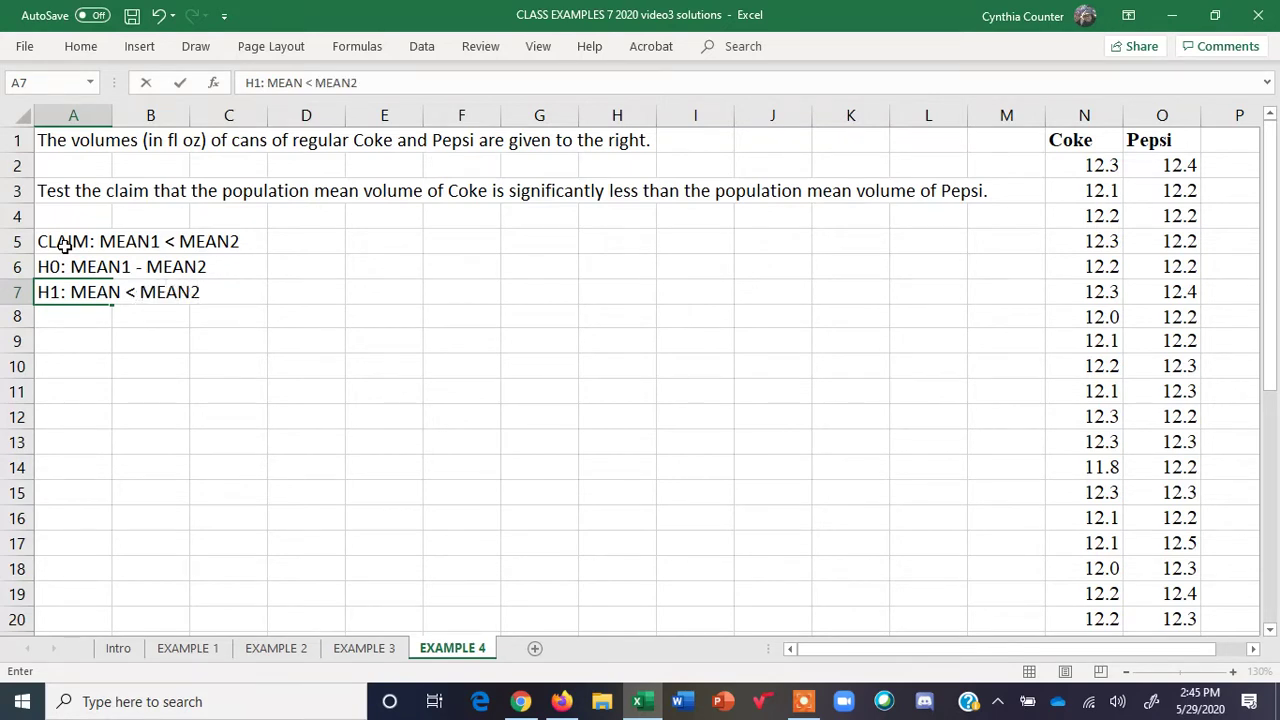
click(120, 291)
text(1)
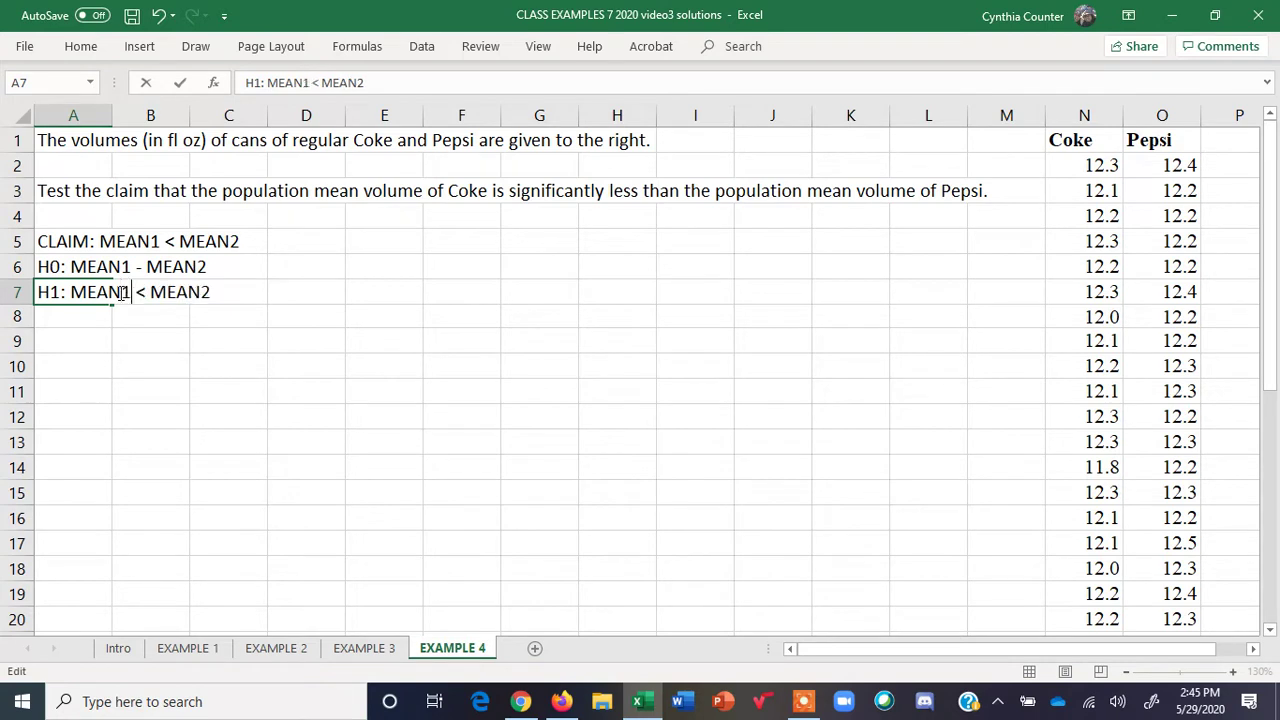
click(220, 291)
key(Return)
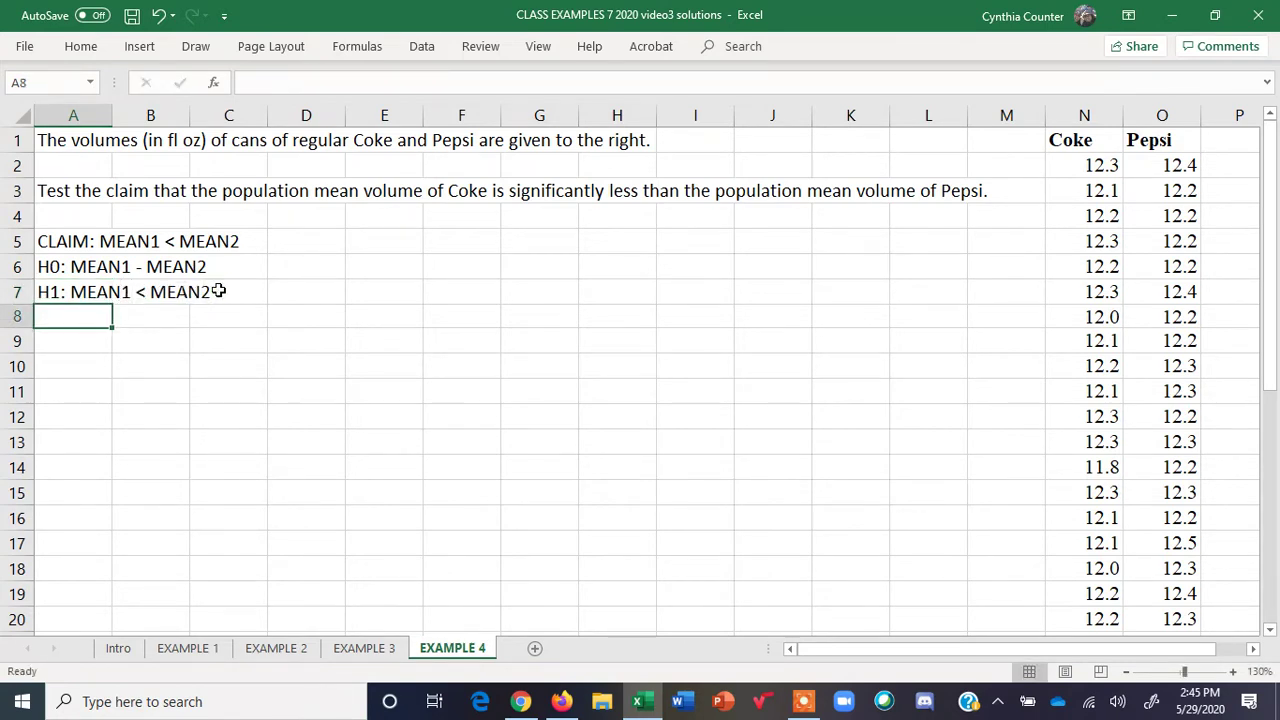
Enter the significance level as "ALPHA = .025" in cell A8.
text(ALPHA = .0)
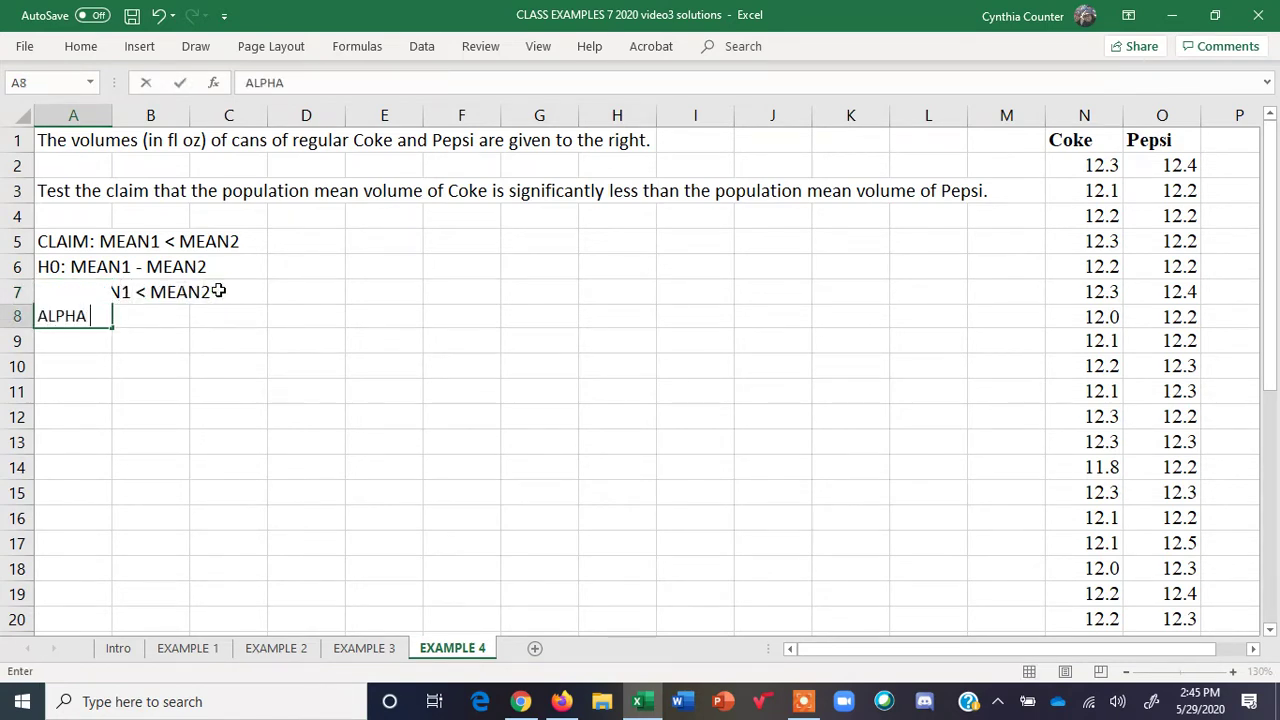
text(25)
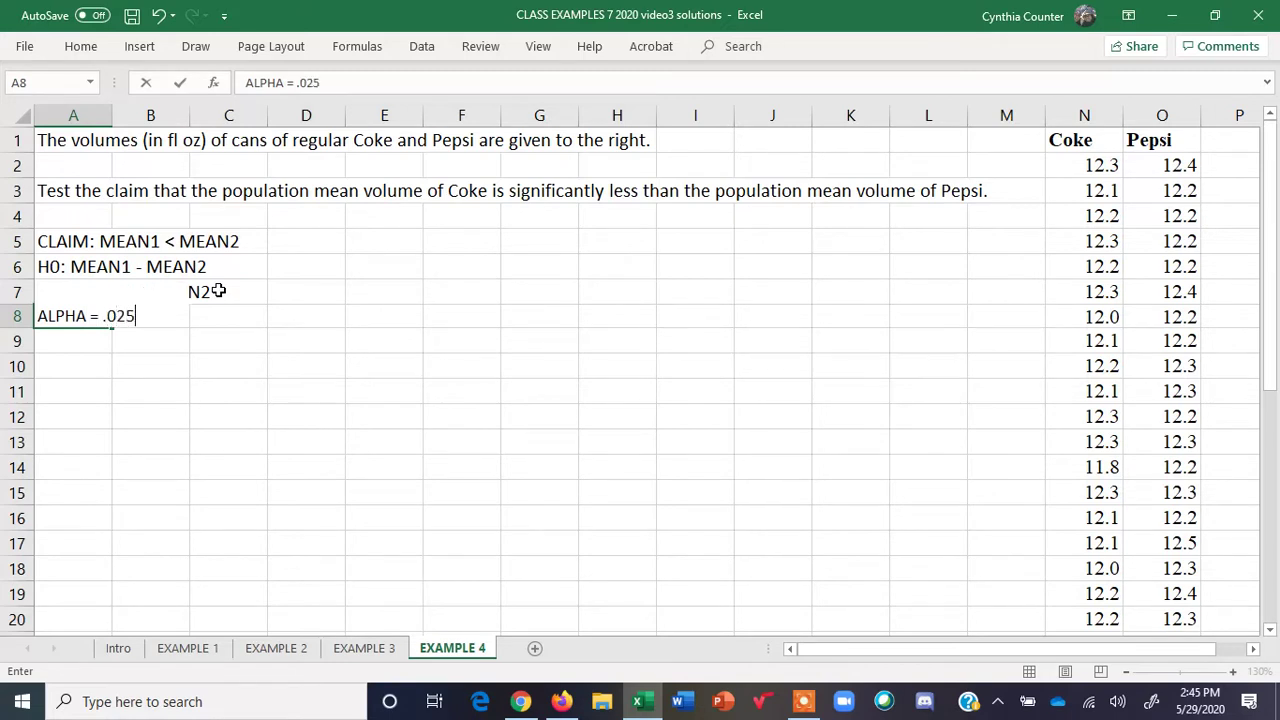
key(Return)
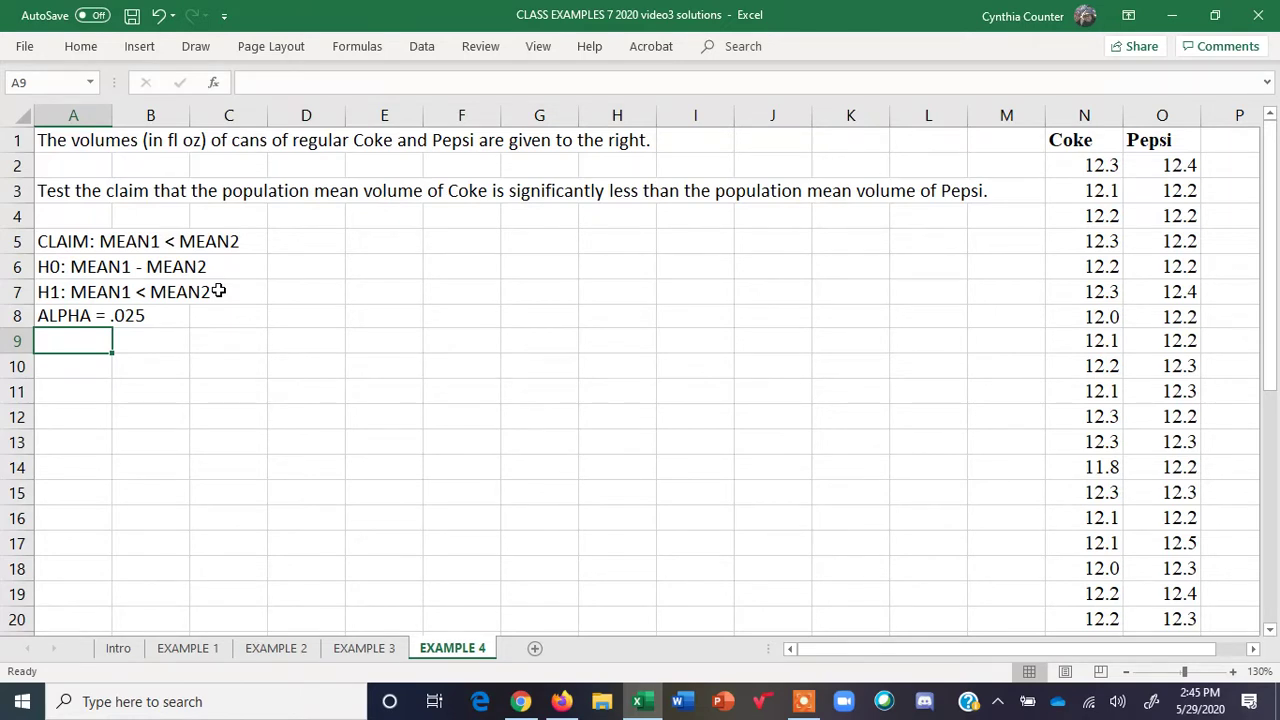
Add the labels "sample mean Coke" in cell A9 and "sample mean Pepsi" in cell A10.
text(samp)
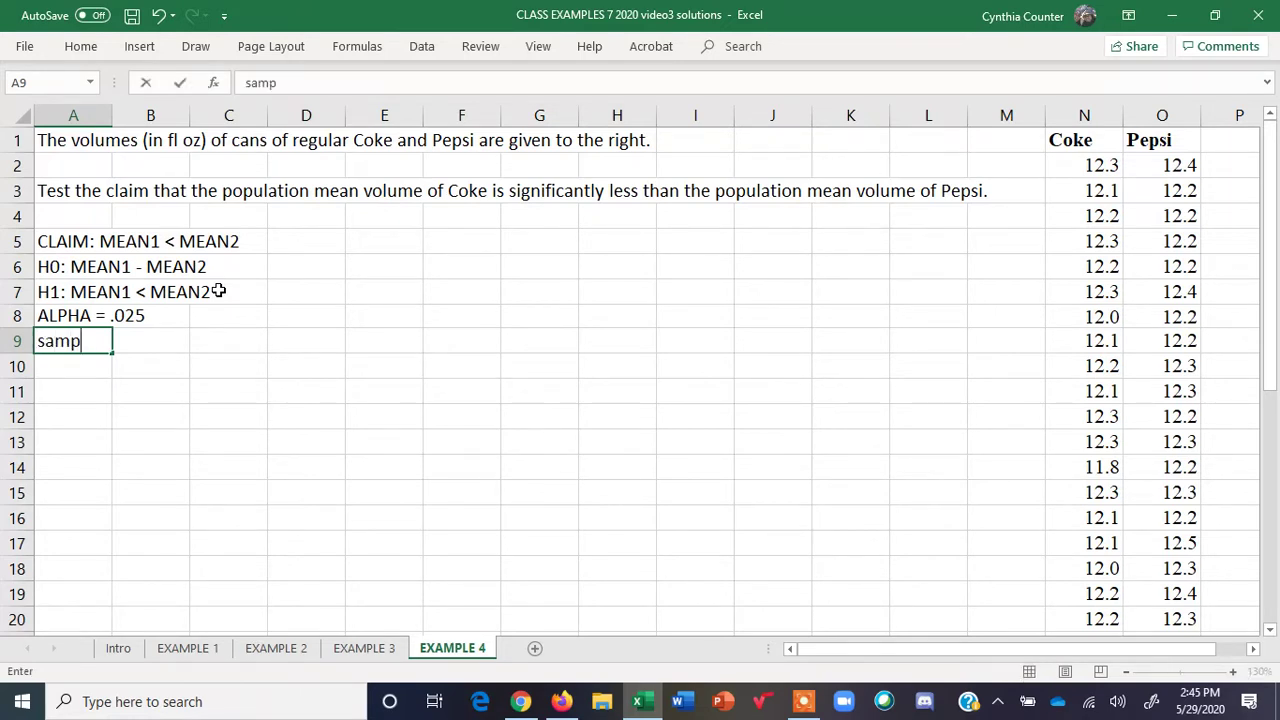
text(le mean)
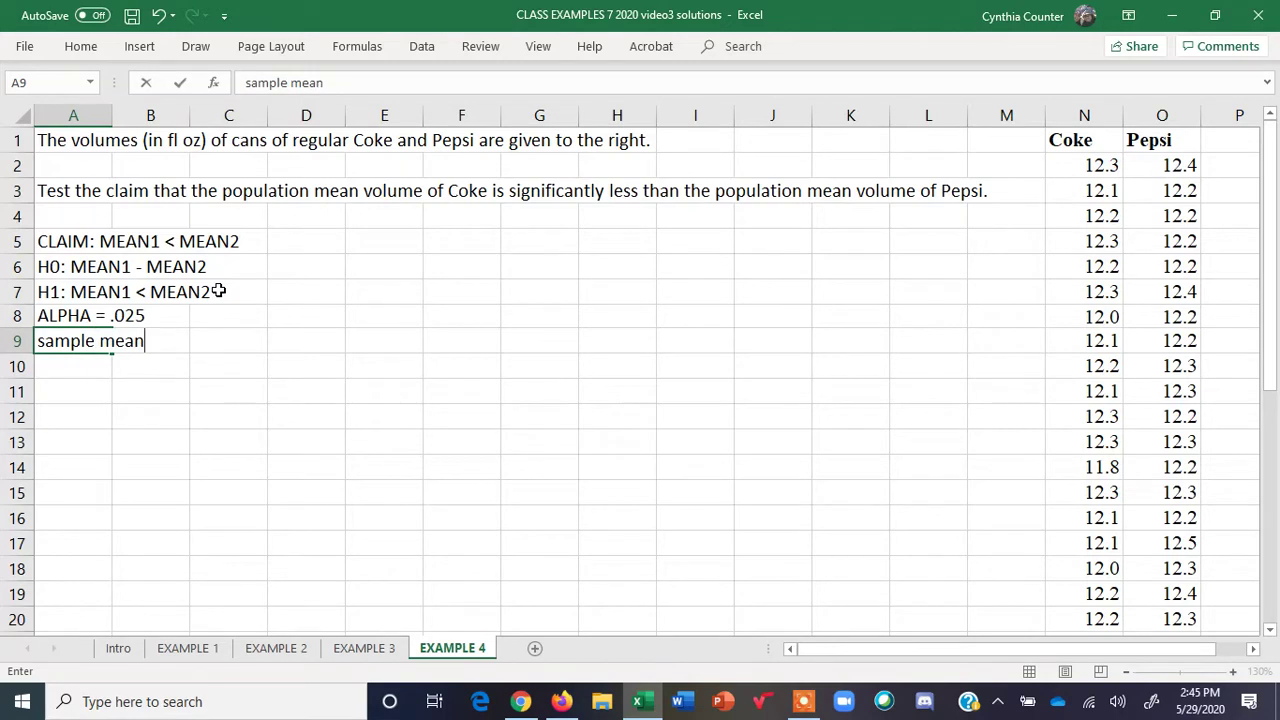
text( Coke)
key(Return)
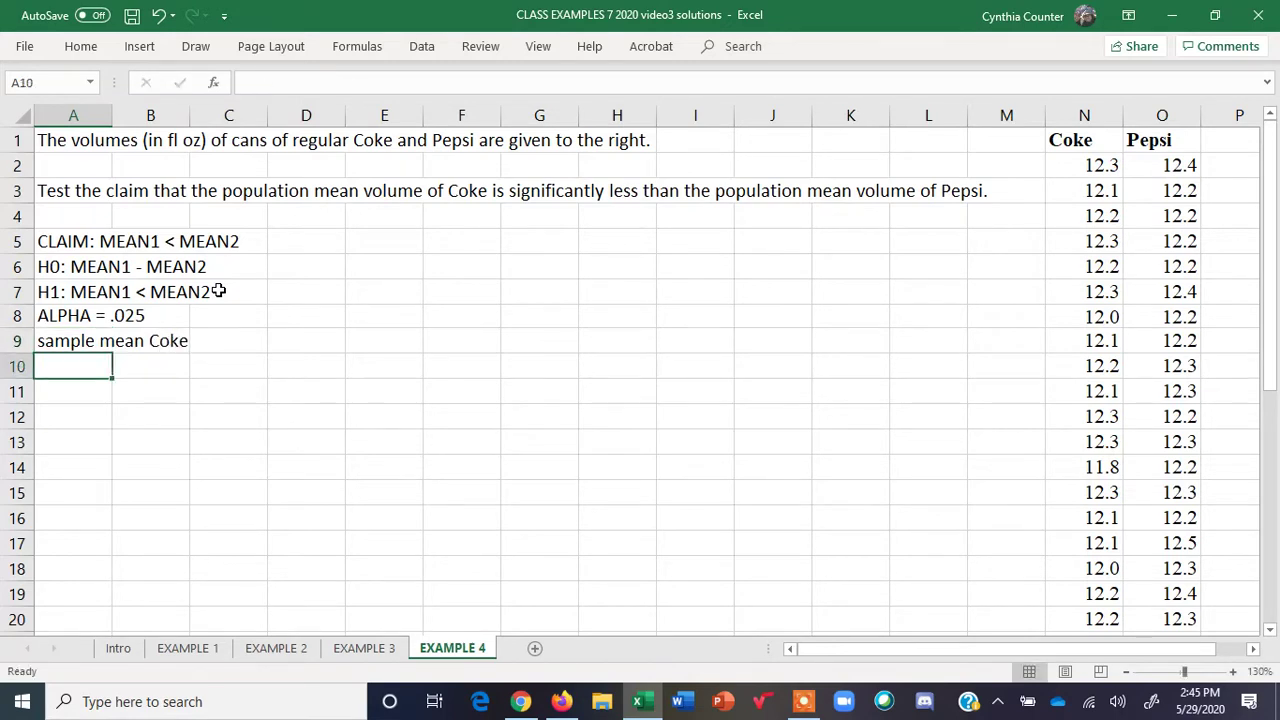
text(sample mean Pepsi)
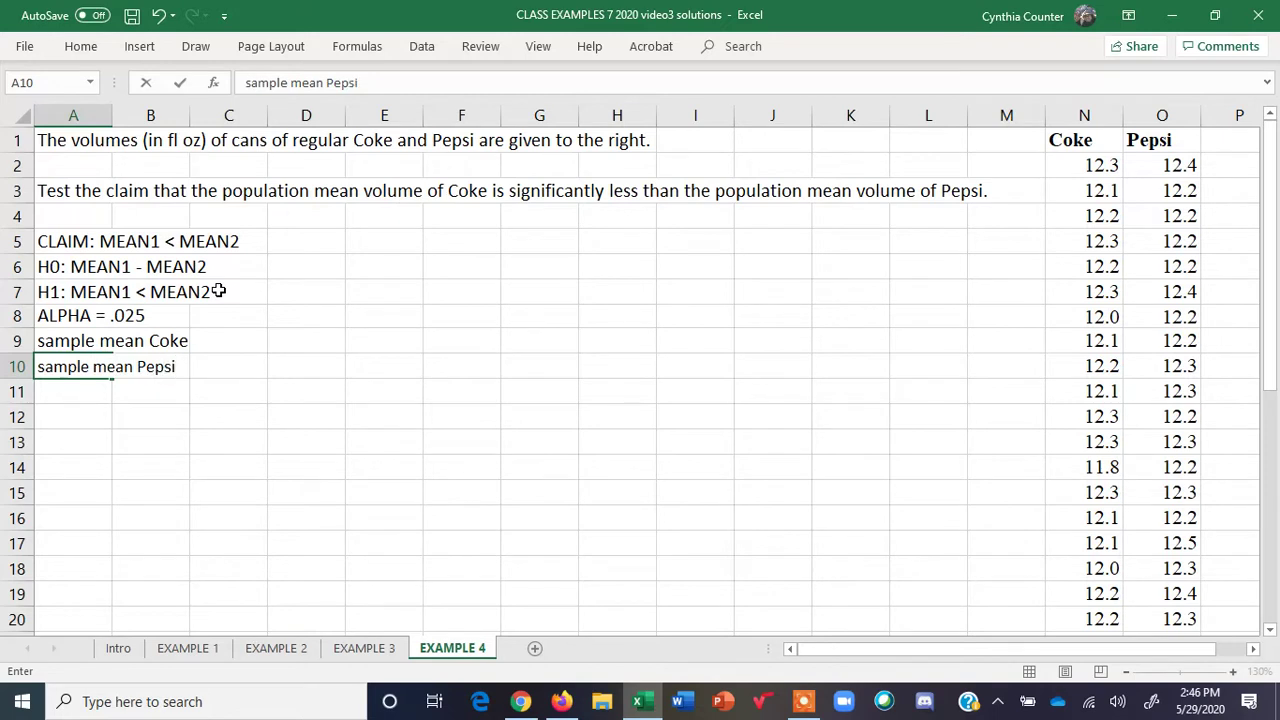
key(Return)
Add the labels "sample variance Coke" in cell A11 and "sample variance Pepsi" in cell A12.
text(sa)
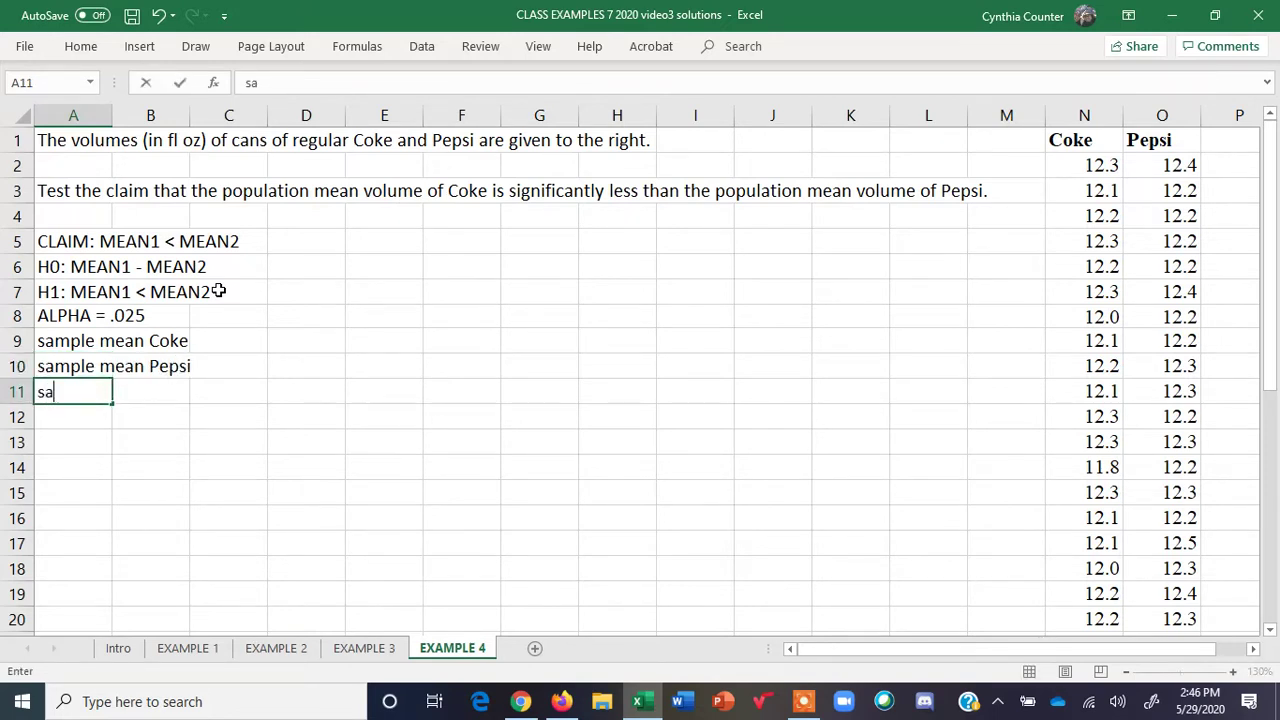
text(mple va)
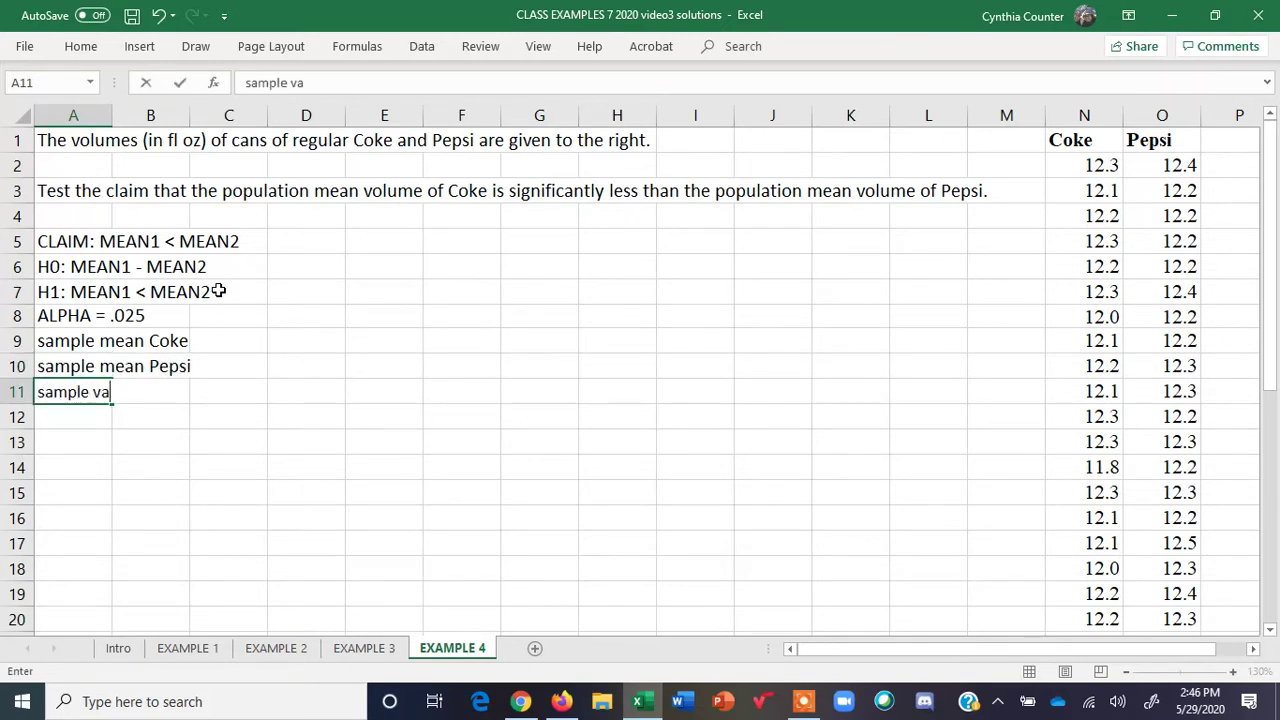
text(riance Coke)
key(Return)
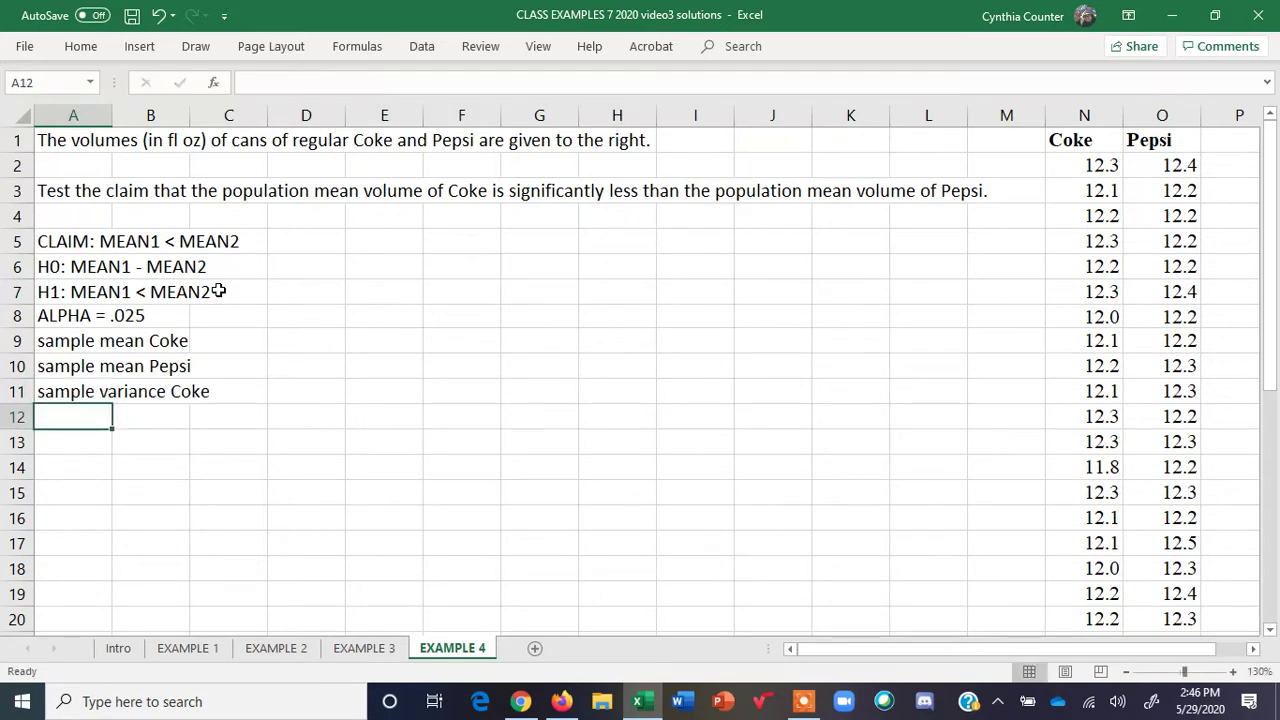
text(sample varian)
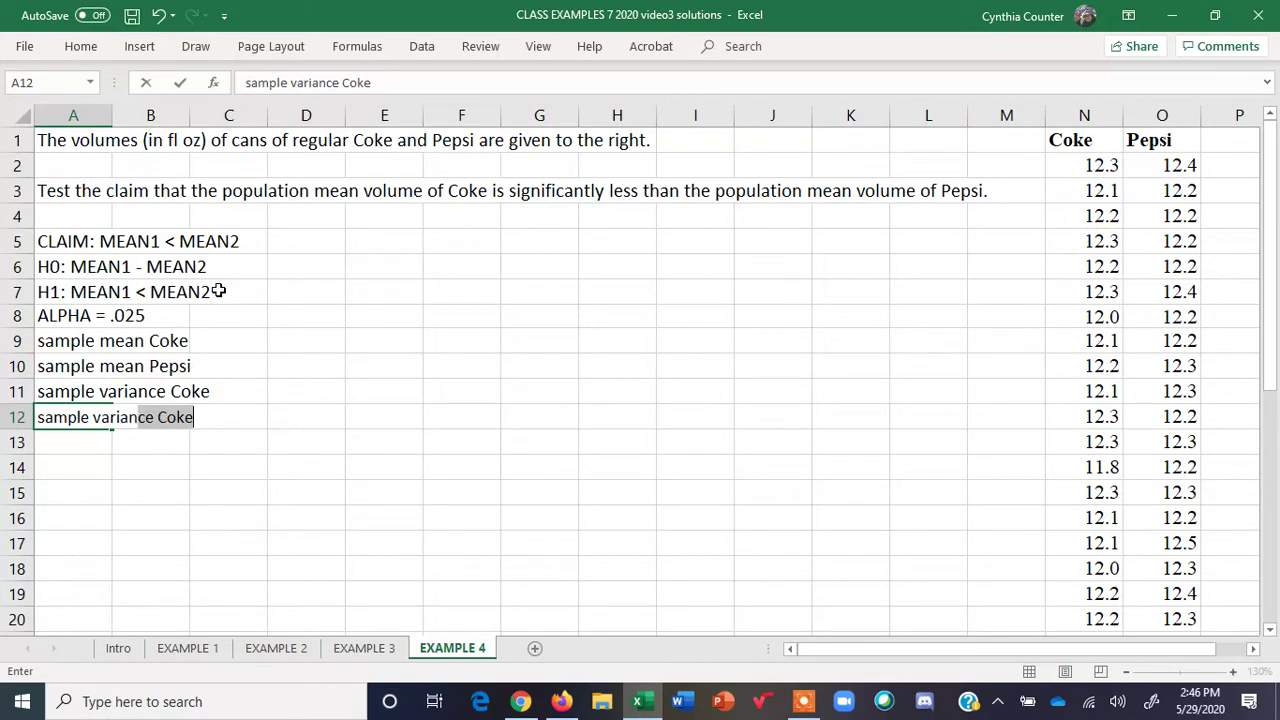
text(ce Pepsi)
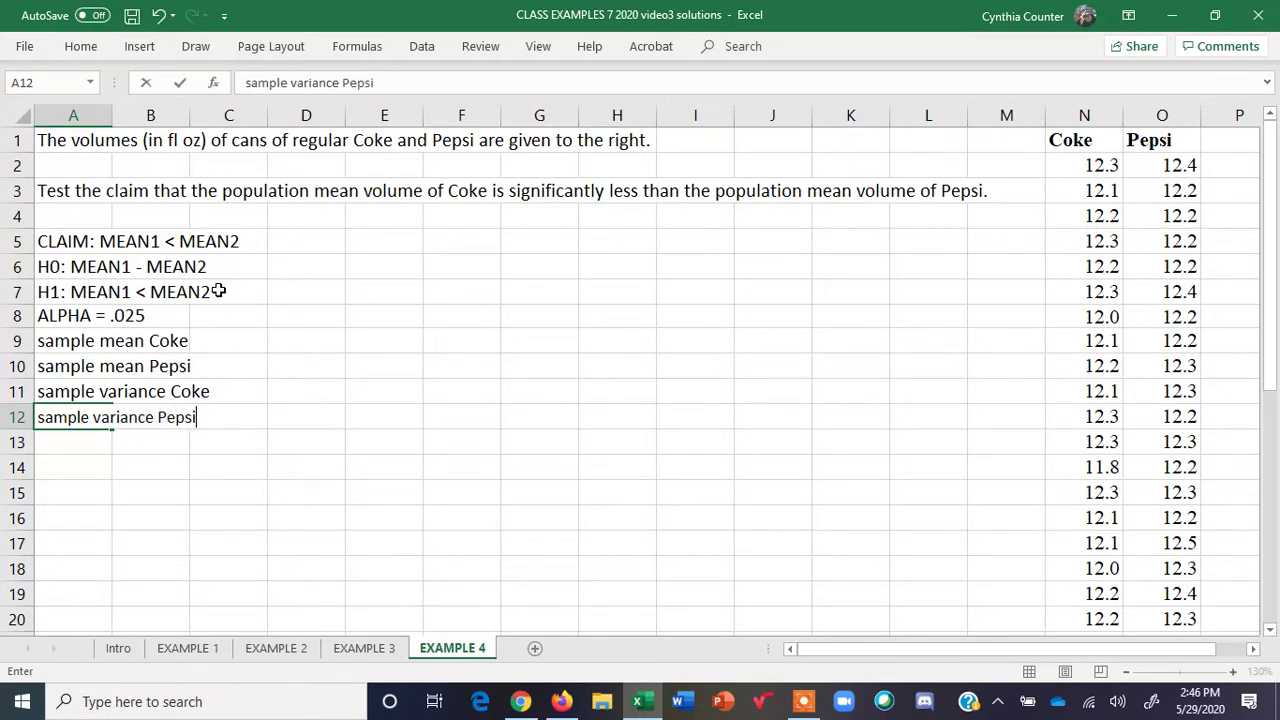
key(Return)
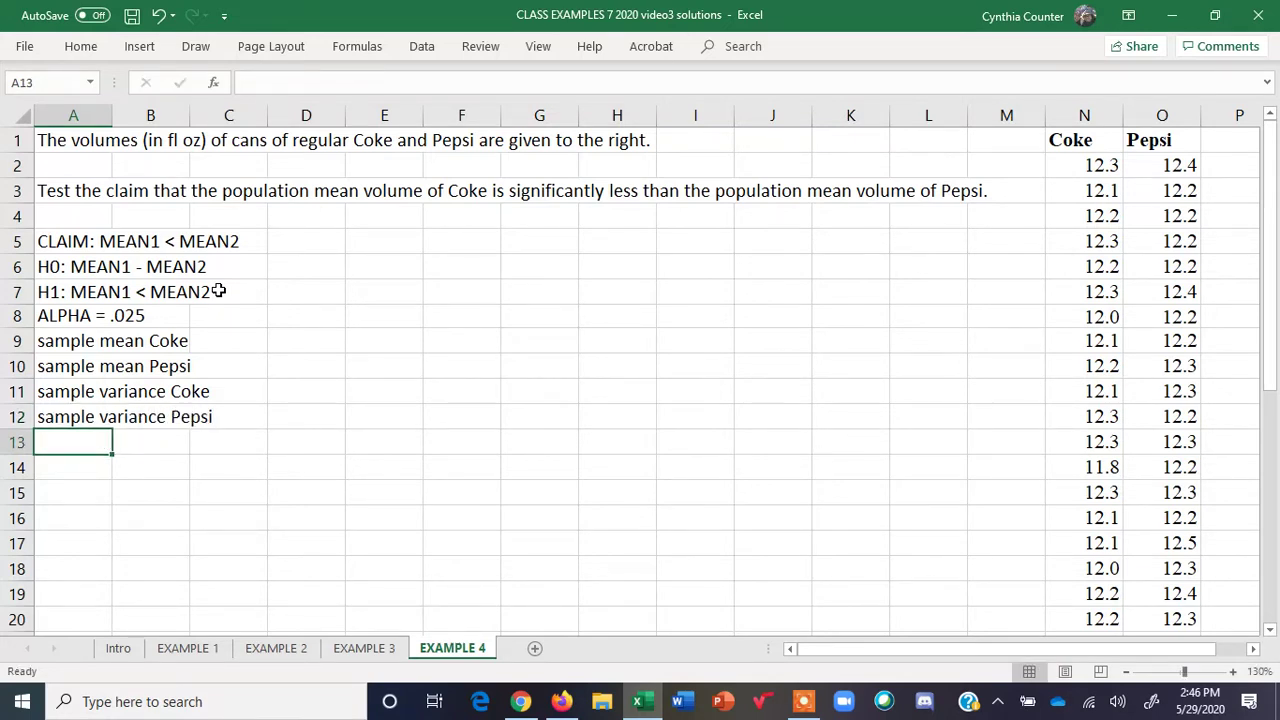
Add the labels "sample size Coke" in cell A13 and "sample size Pepsi" in cell A14.
text(sam)
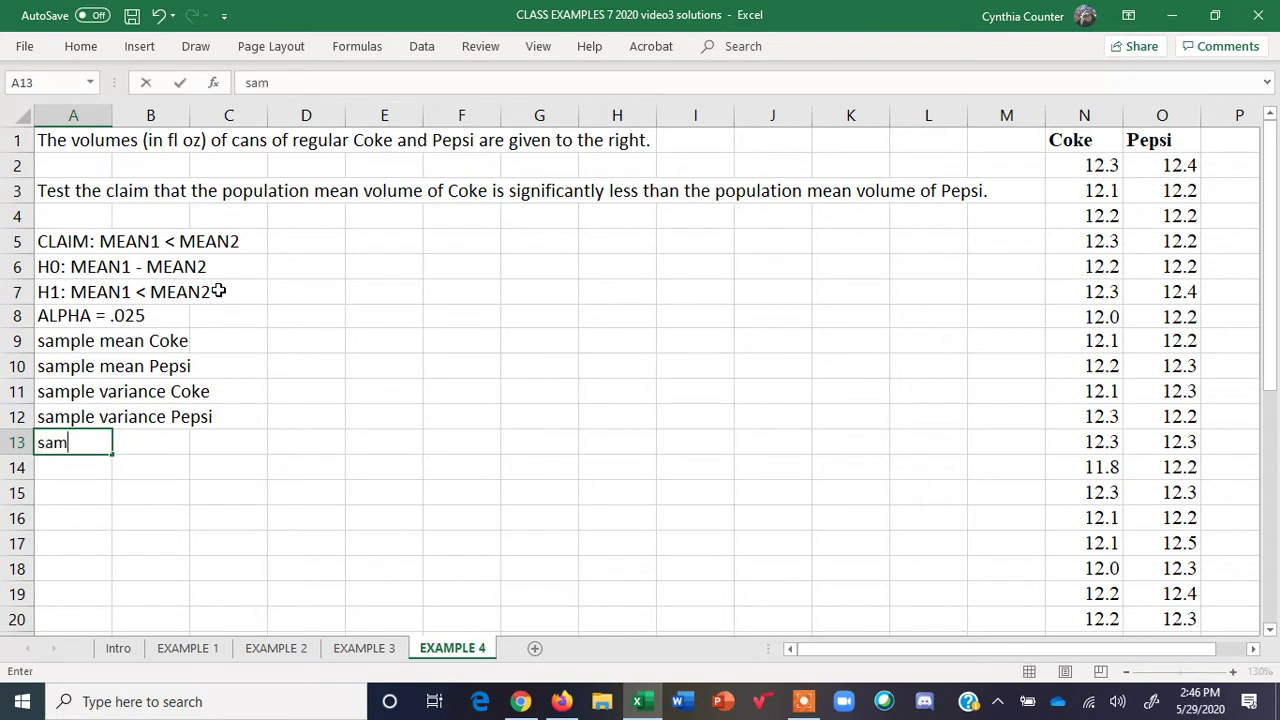
text(ple size Coke)
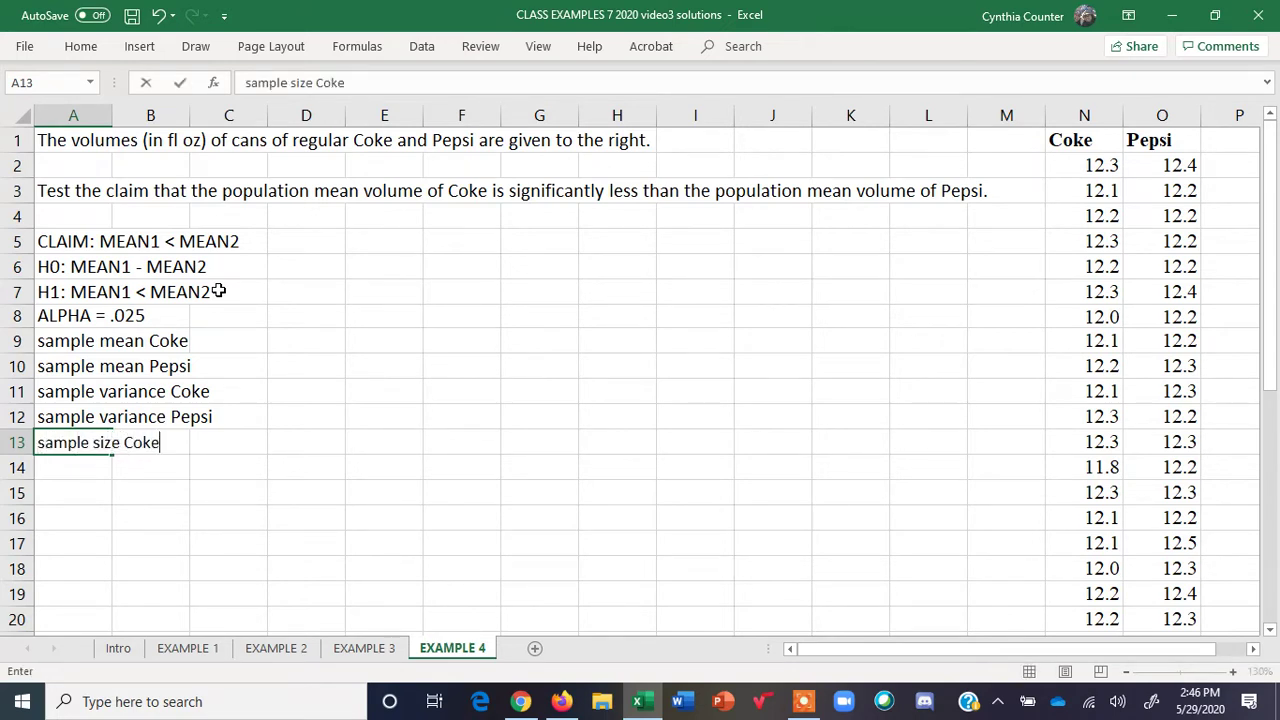
key(Return)
text(sampel)
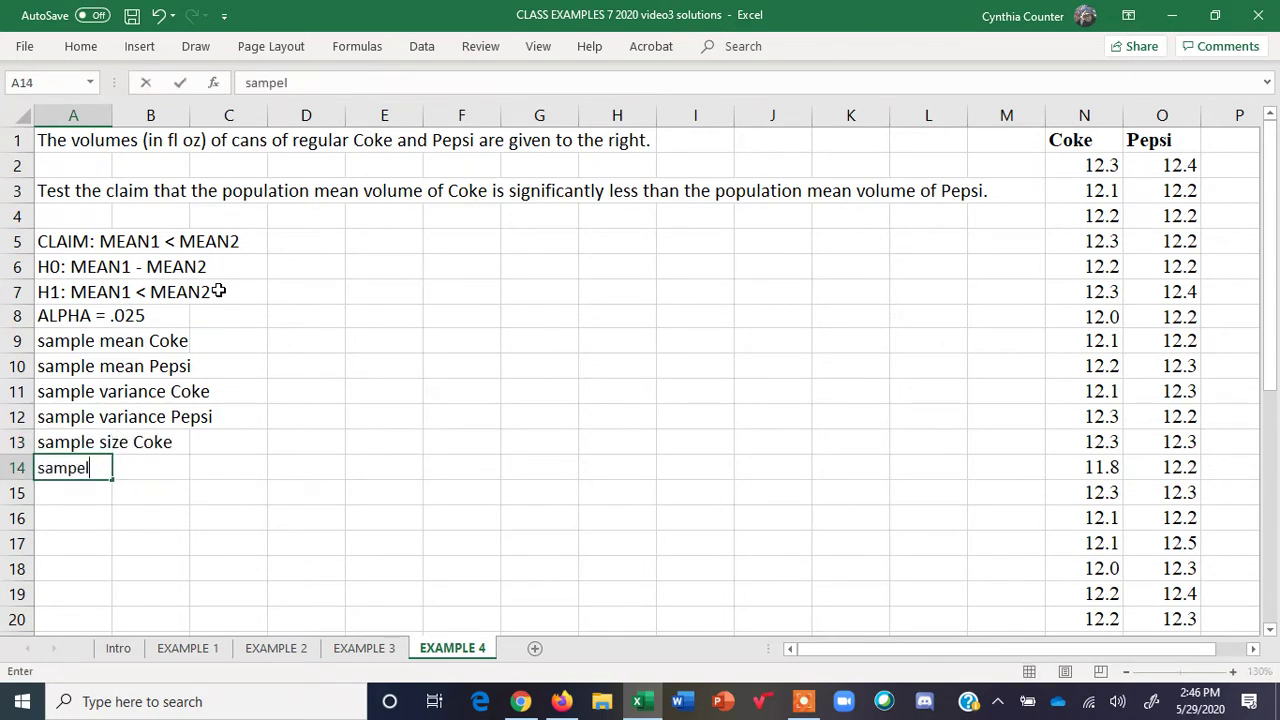
key(BackSpace)
key(BackSpace)
text(le size )
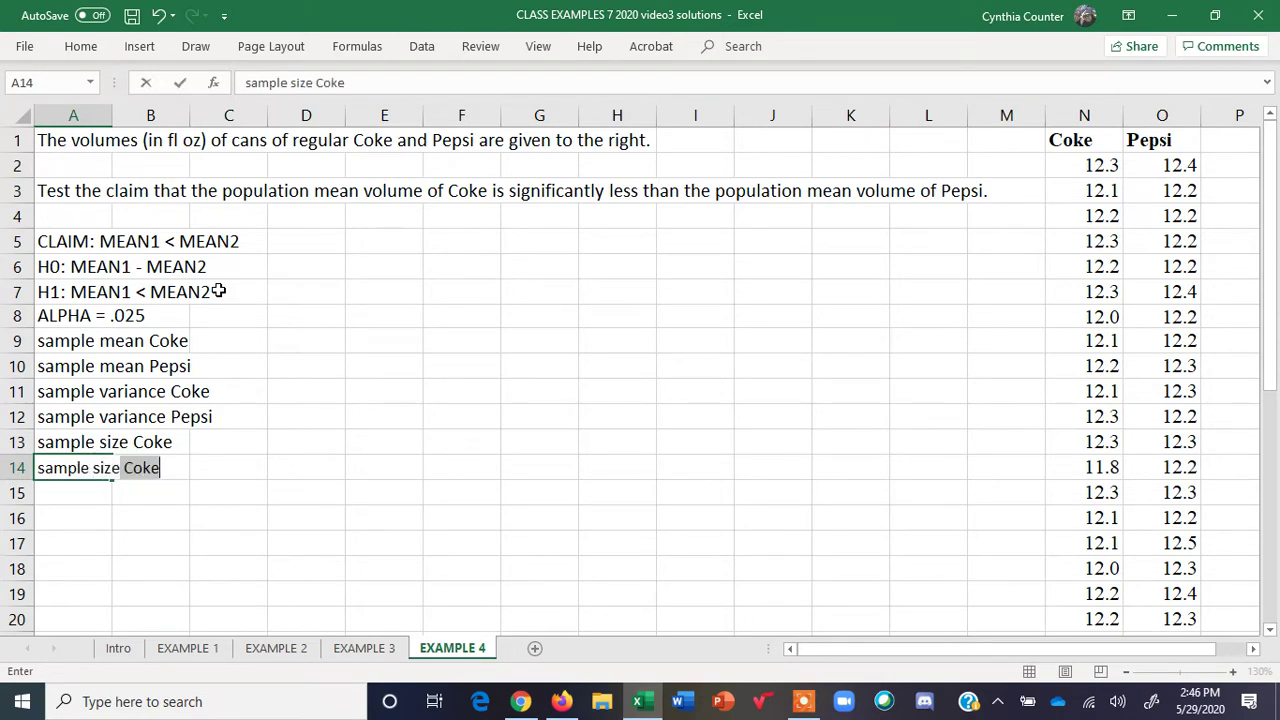
text(Pepsi)
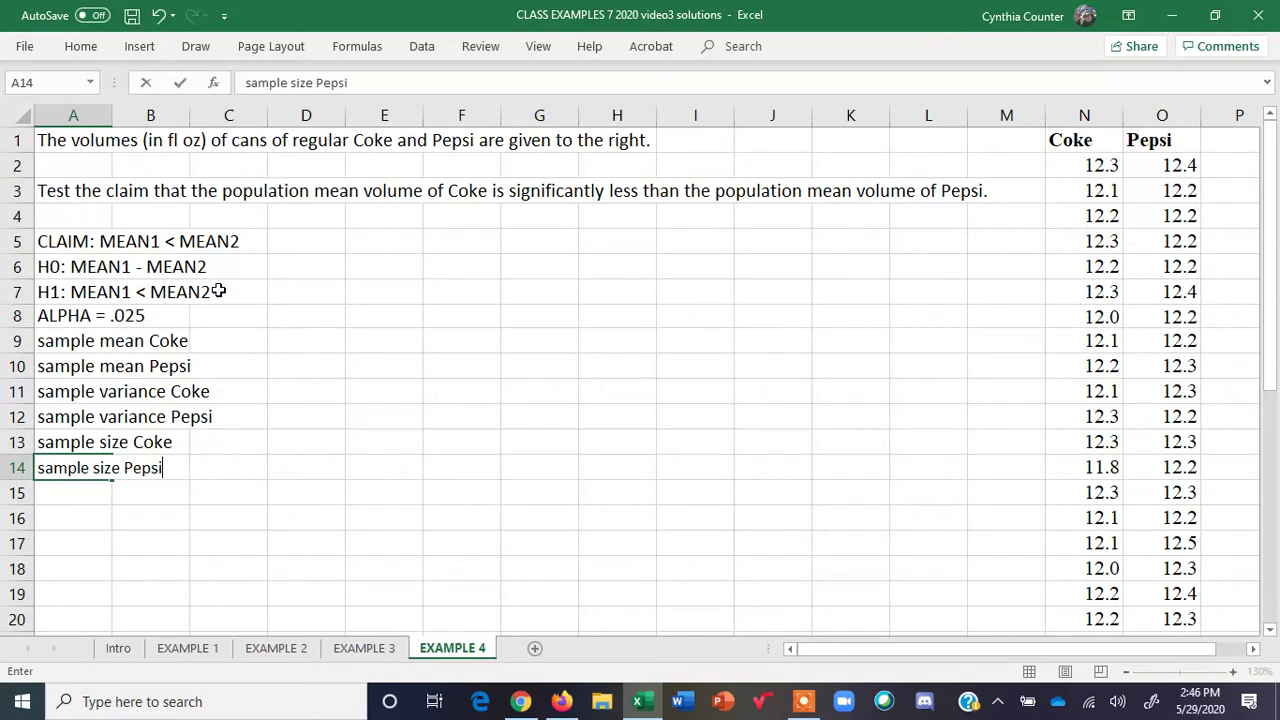
click(330, 440)
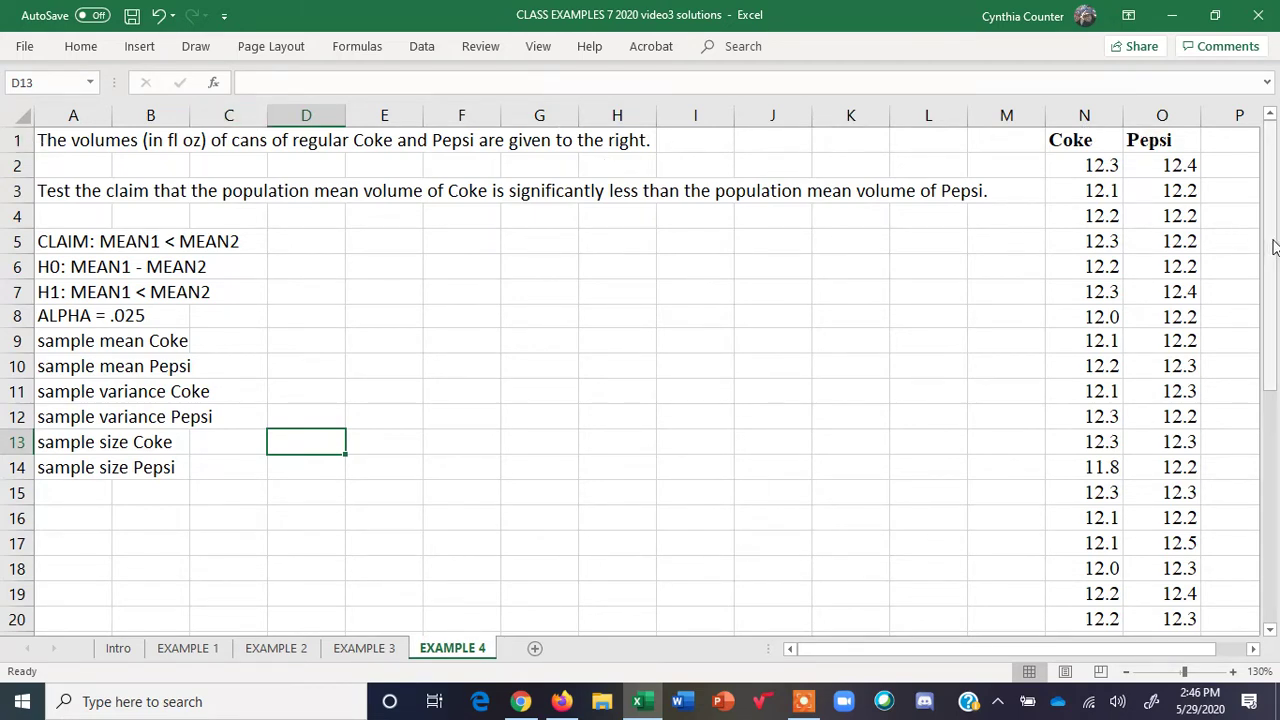
Check in which rows the Coke and Pepsi volumes in columns N and O end.
drag(1271, 243, 1277, 497)
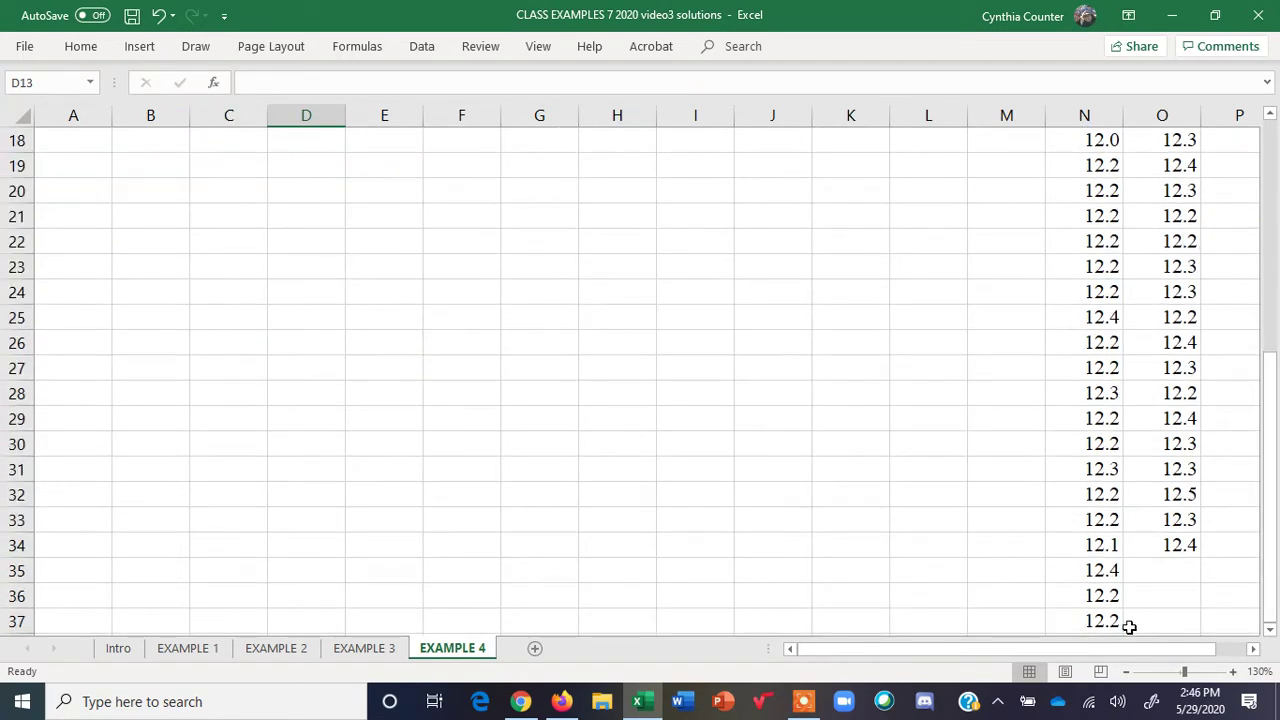
click(1094, 620)
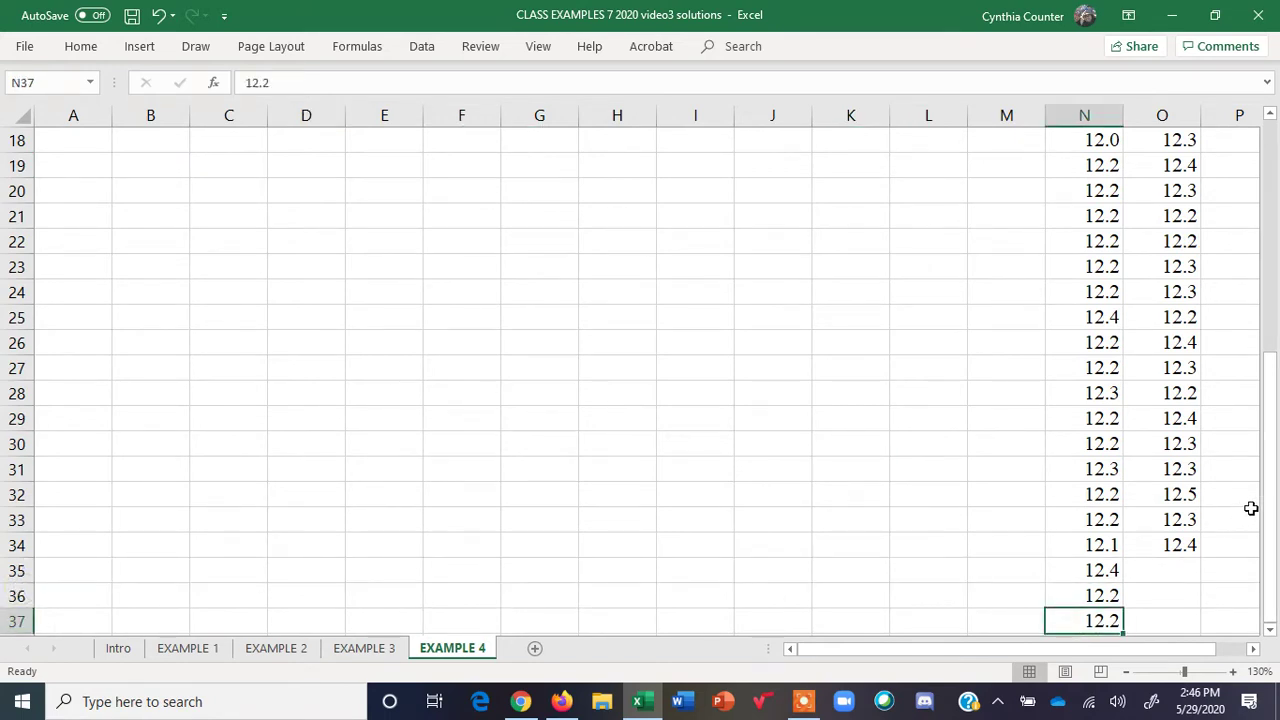
drag(1271, 517, 1266, 208)
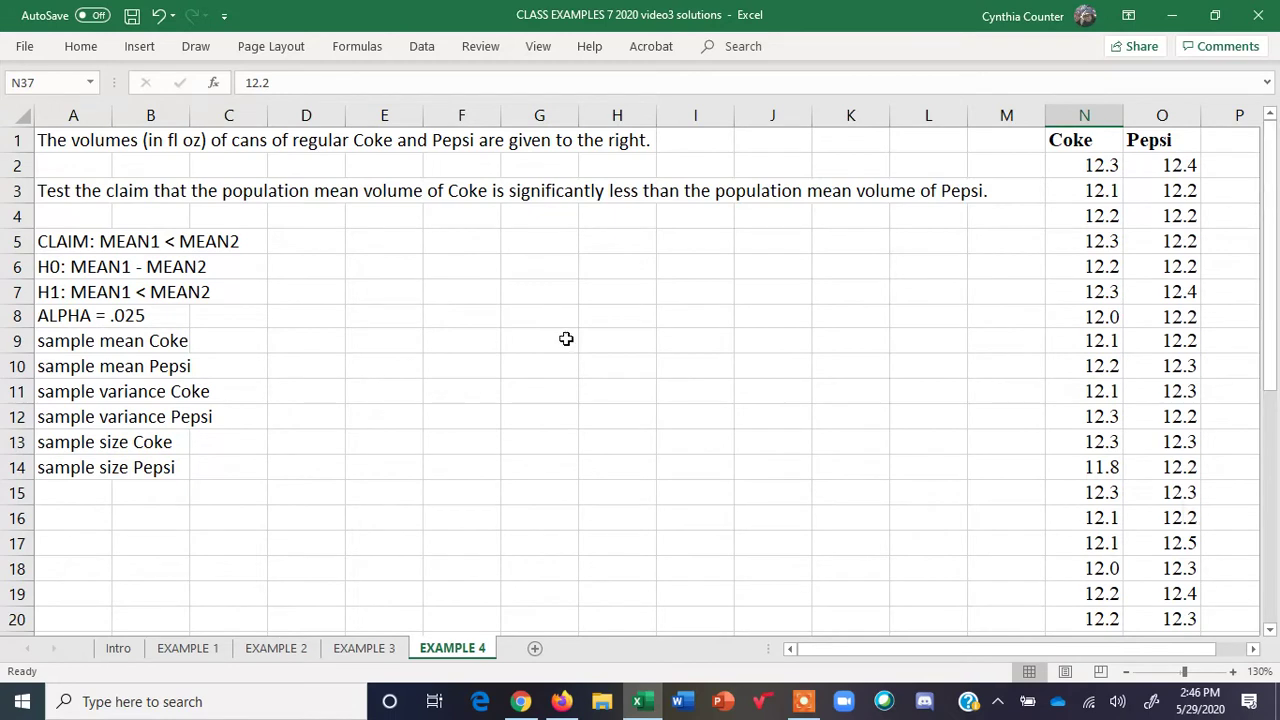
Enter 36 in cell D13 as the Coke sample size.
click(303, 444)
text(36)
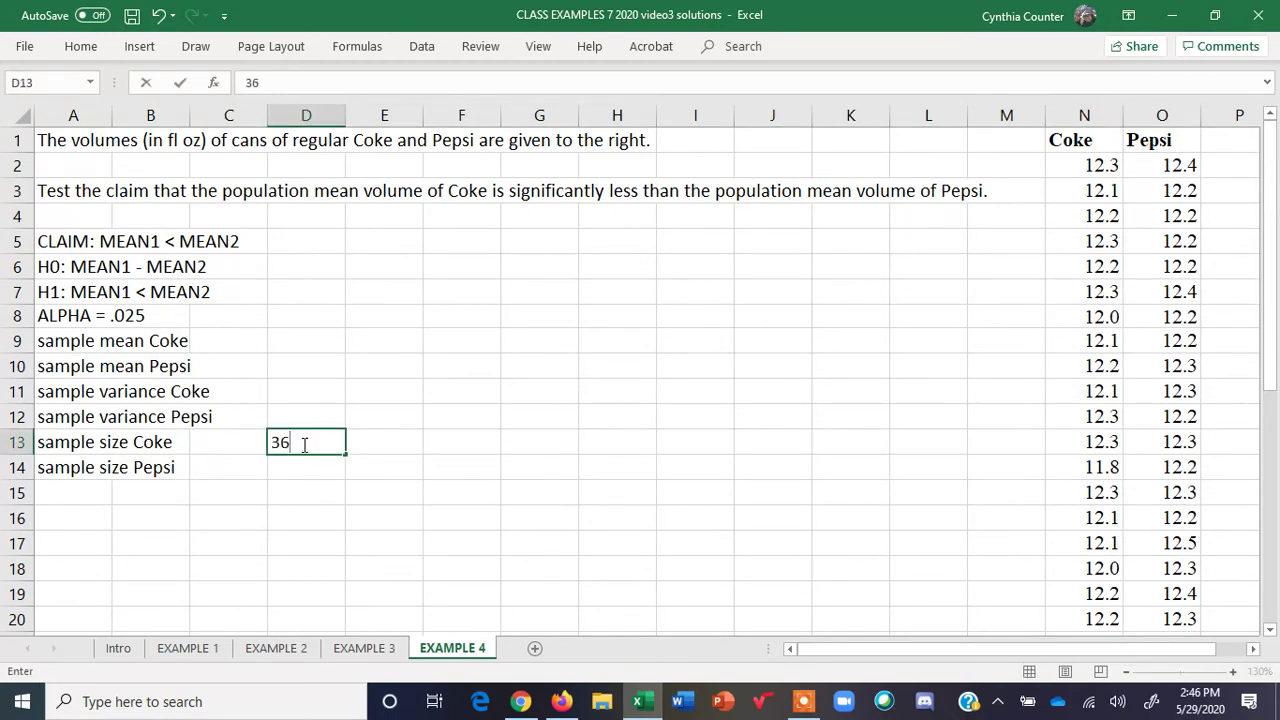
key(Return)
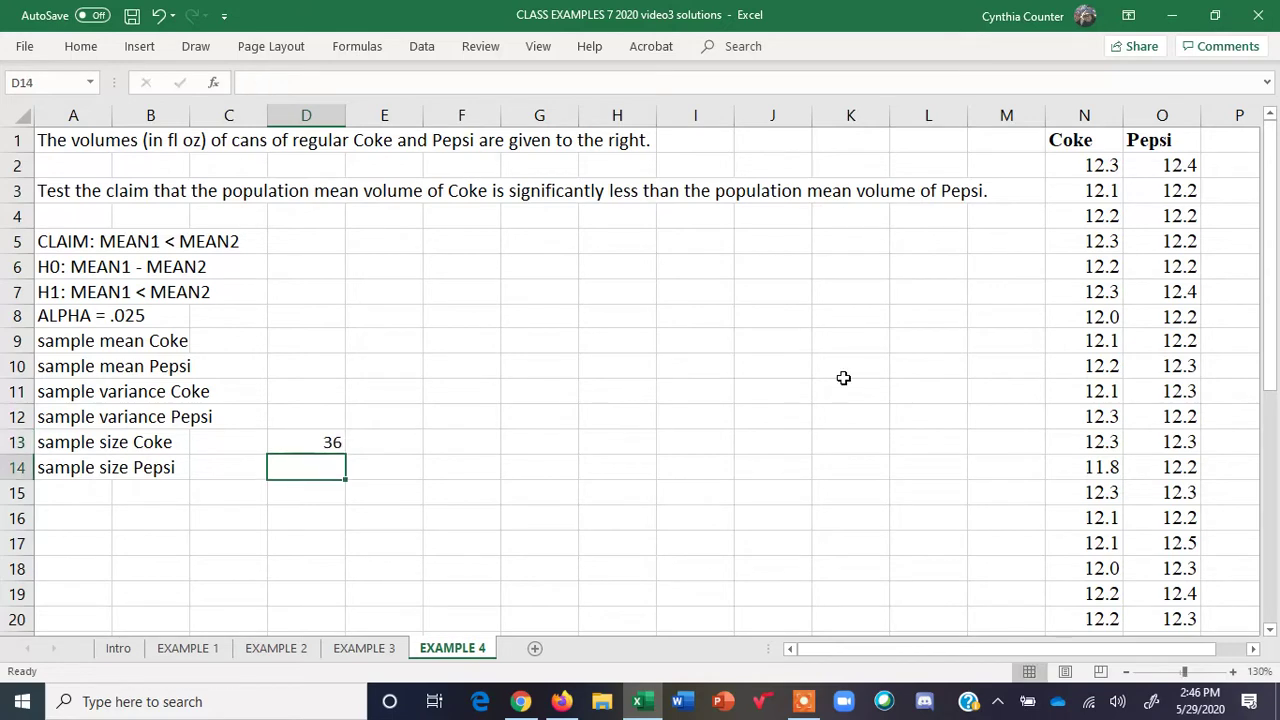
Check in which row the Pepsi volumes in column O end and enter 33 in cell D14 as the Pepsi sample size.
drag(1270, 343, 1270, 360)
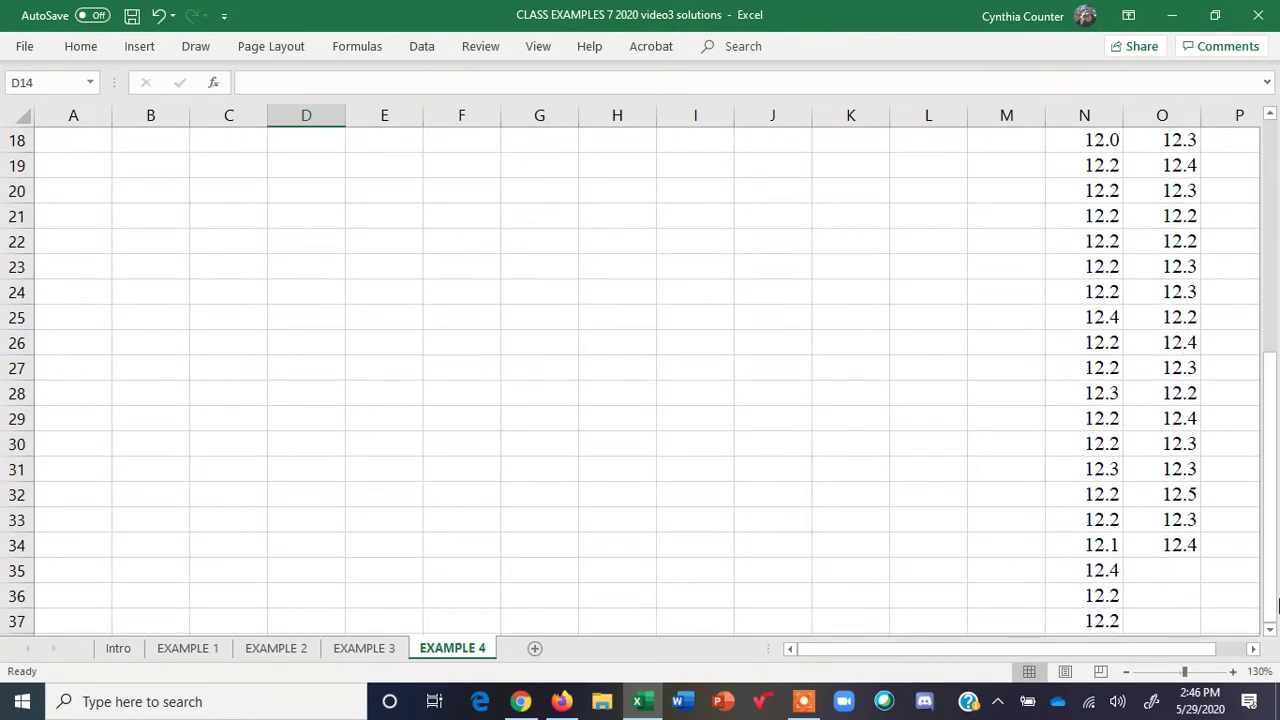
click(1163, 545)
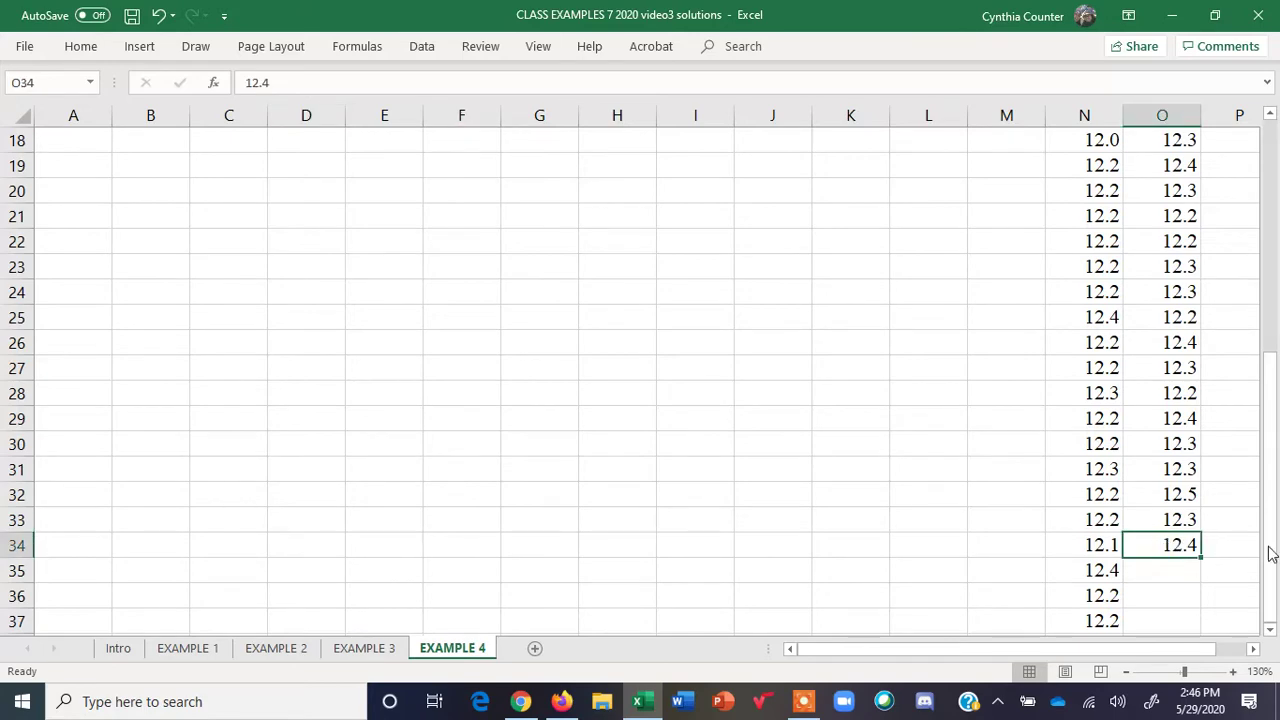
drag(1271, 557, 1277, 437)
drag(1276, 400, 1276, 403)
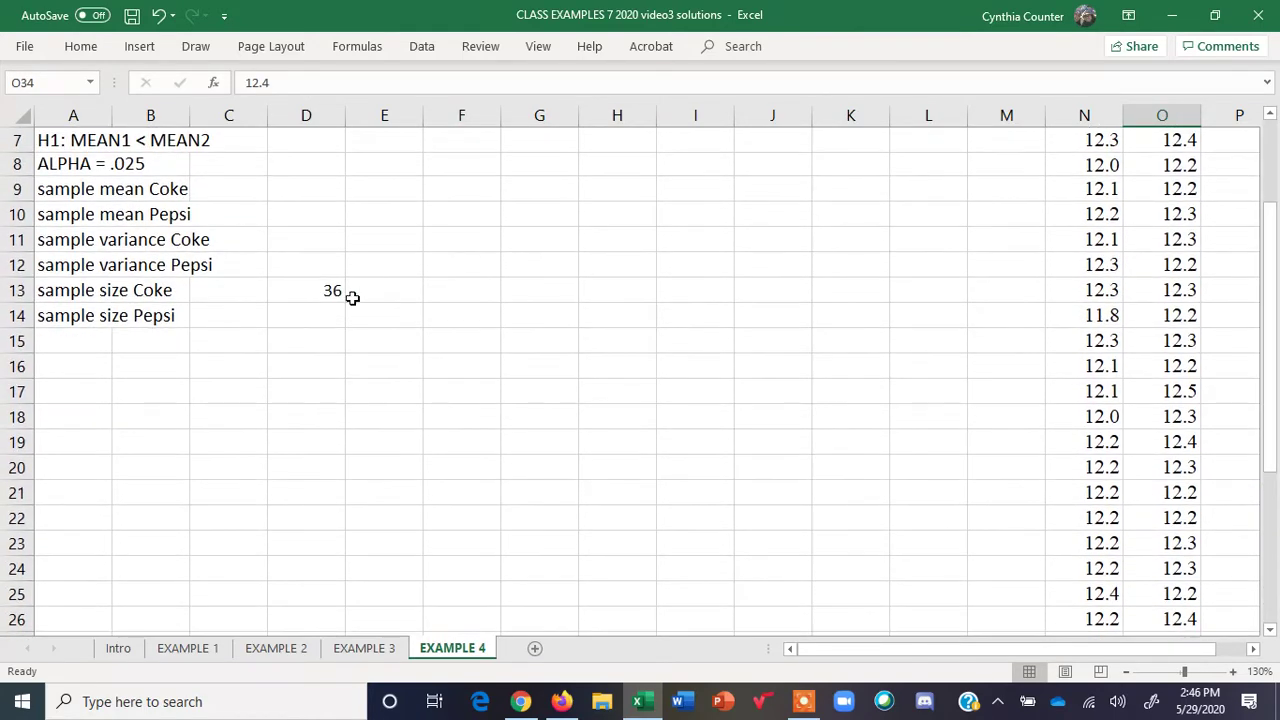
click(315, 314)
text(33)
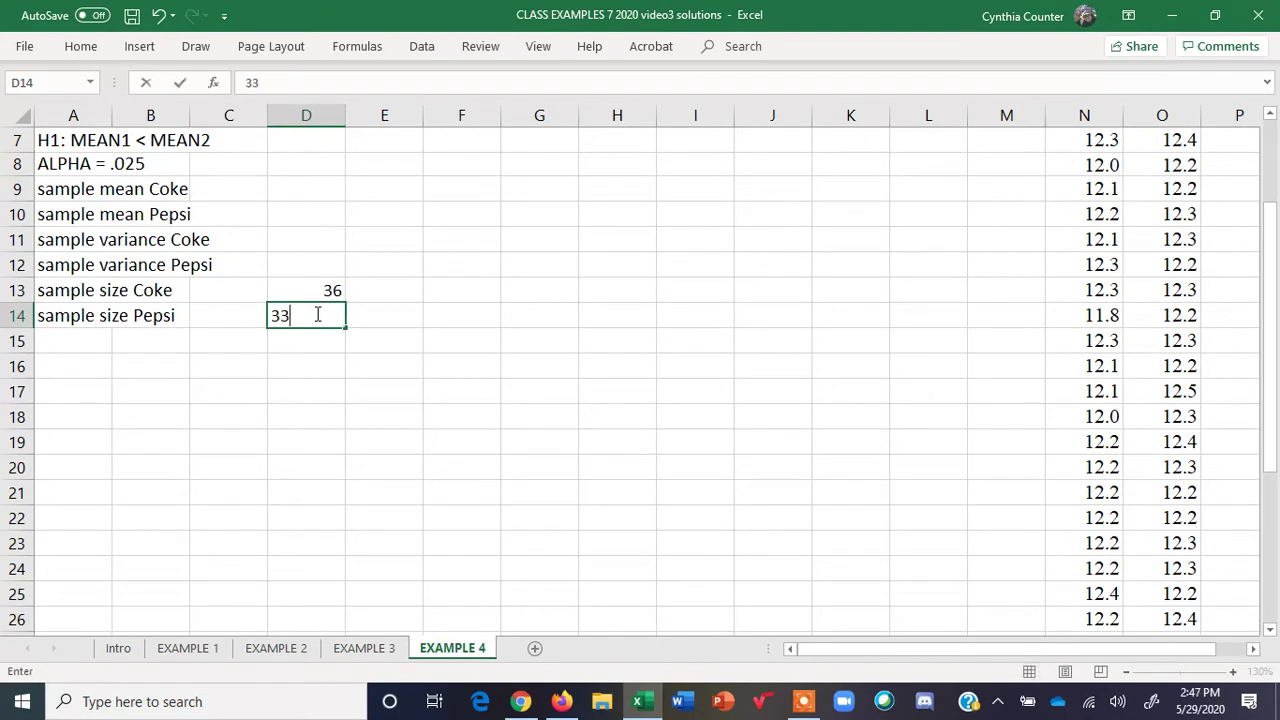
key(Return)
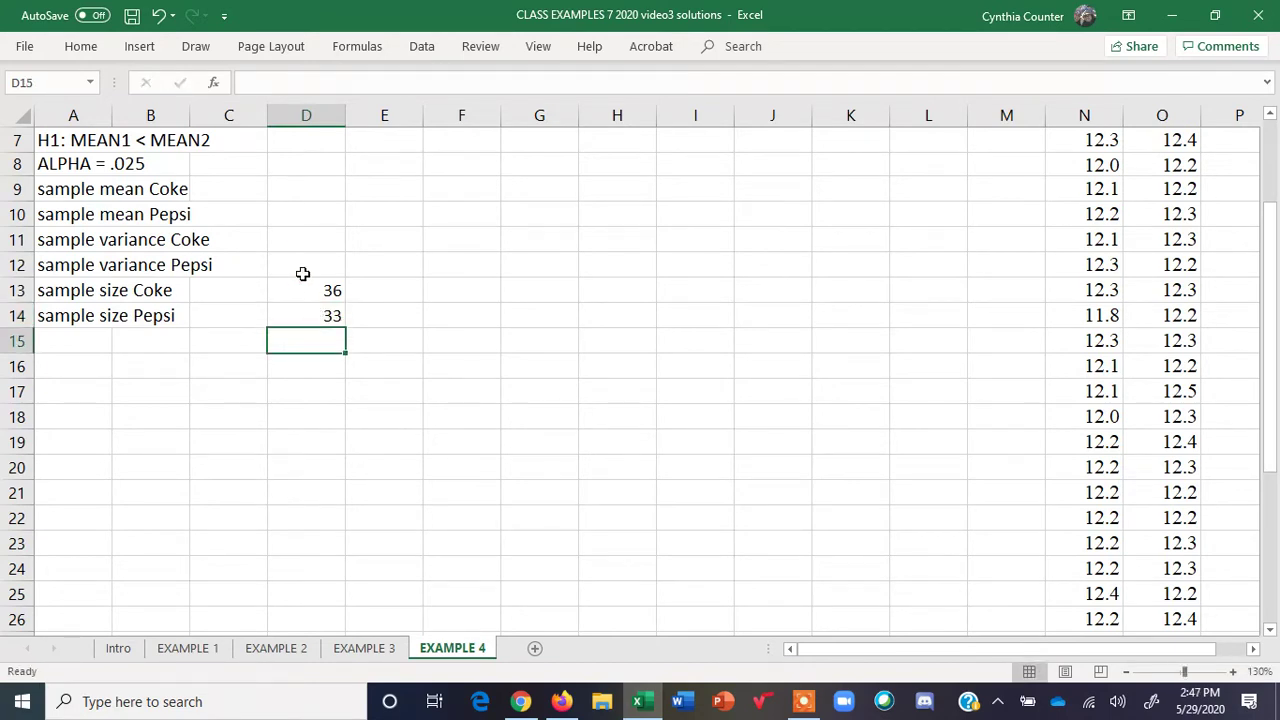
Calculate the Coke sample mean in cell D9 with the formula =AVERAGE(N1:N37).
key(Up)
click(296, 189)
text(=am)
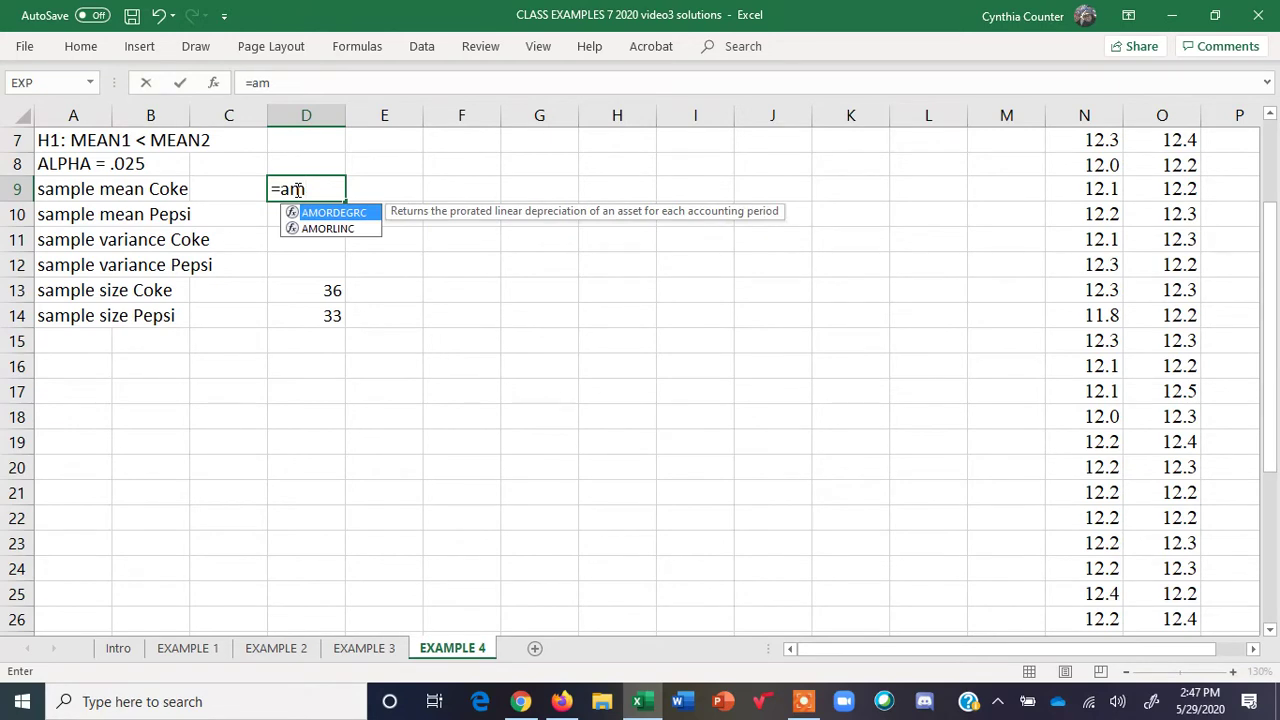
key(BackSpace)
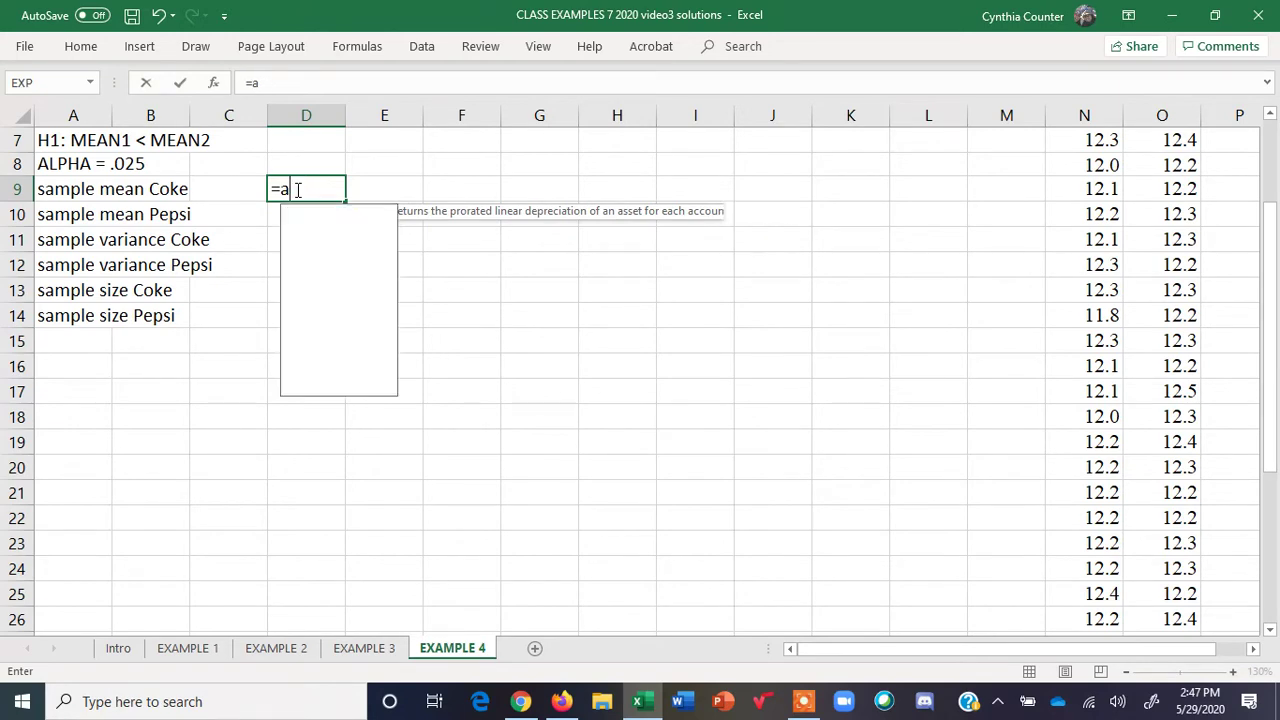
text(v)
double_click(340, 228)
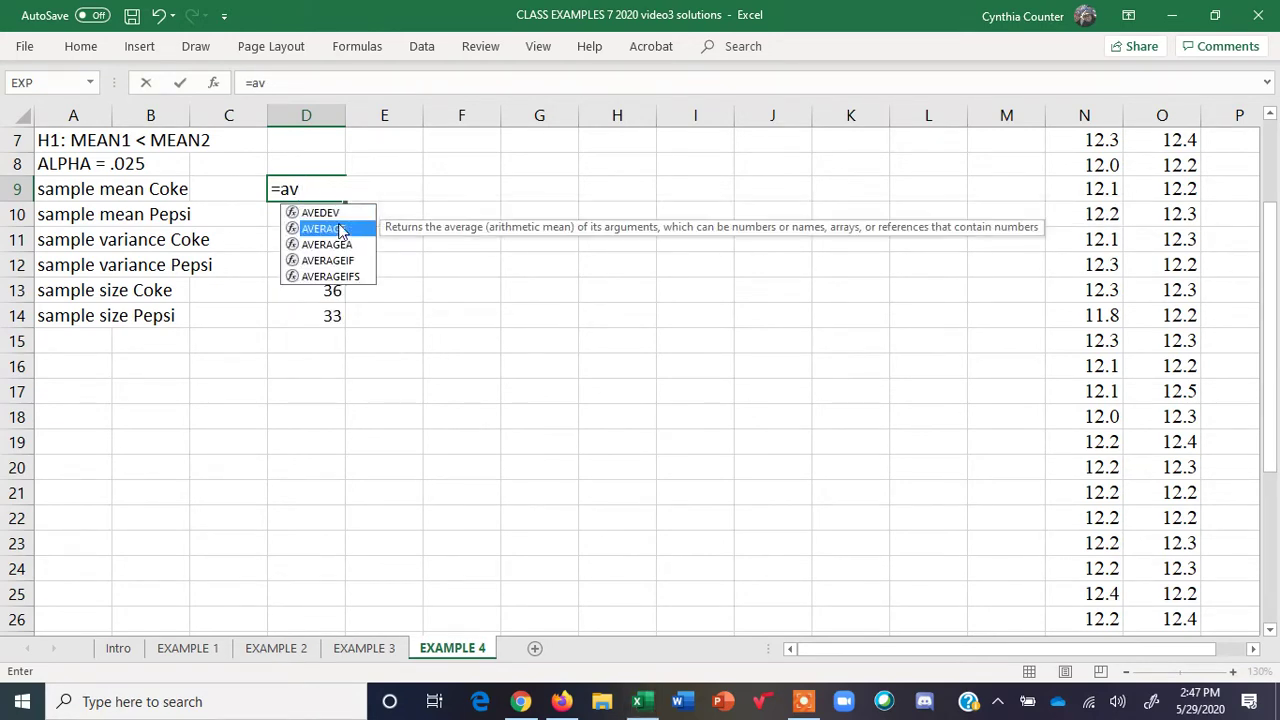
drag(1270, 262, 1270, 182)
drag(1090, 147, 1101, 571)
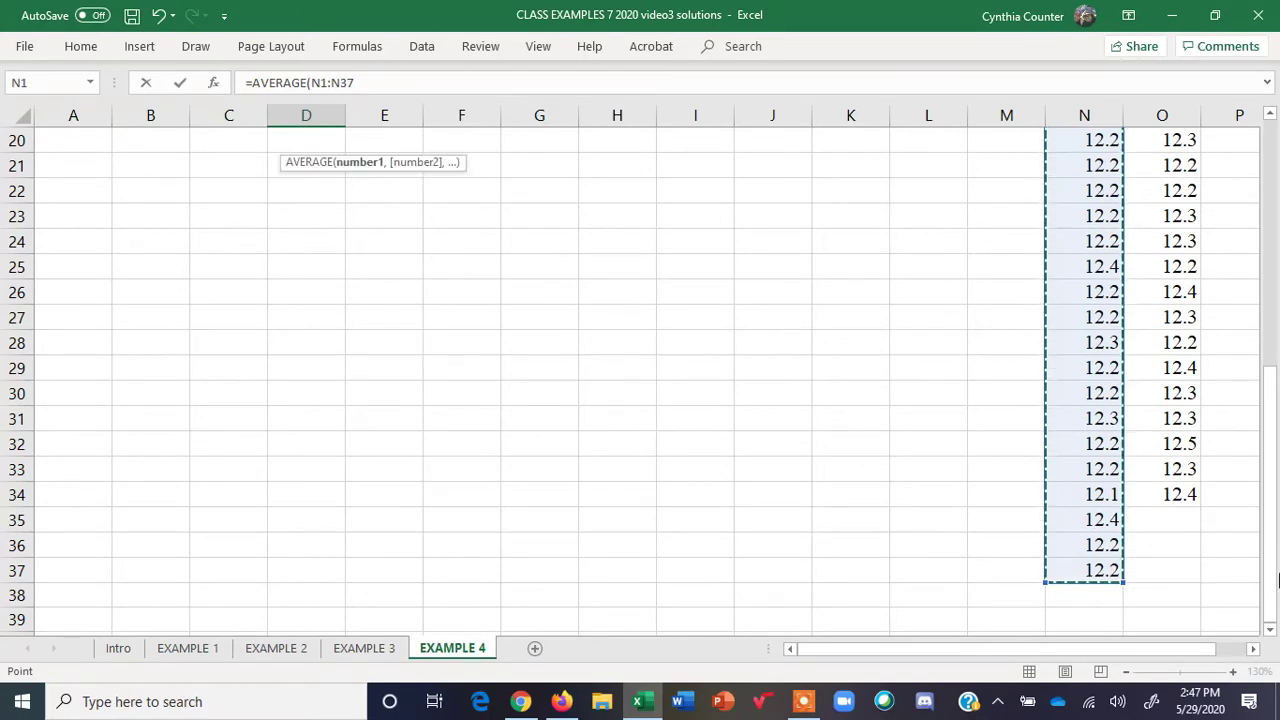
drag(1271, 586, 1270, 272)
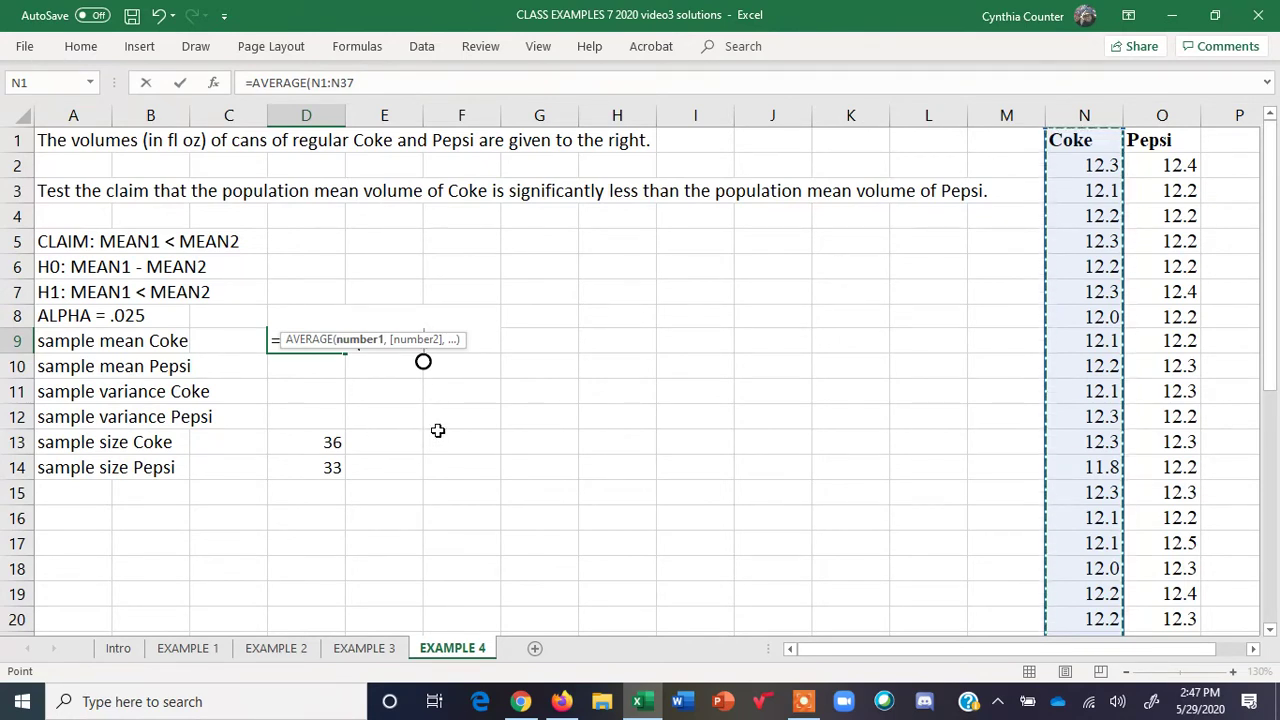
text())
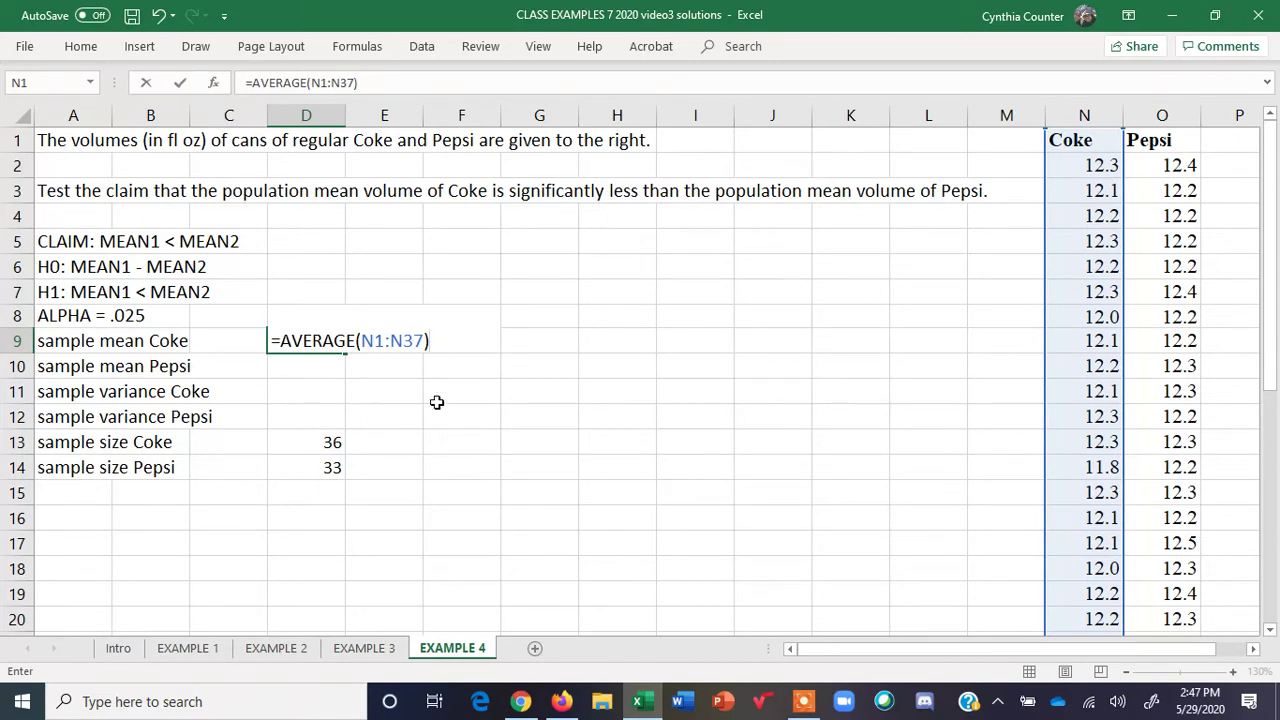
key(Return)
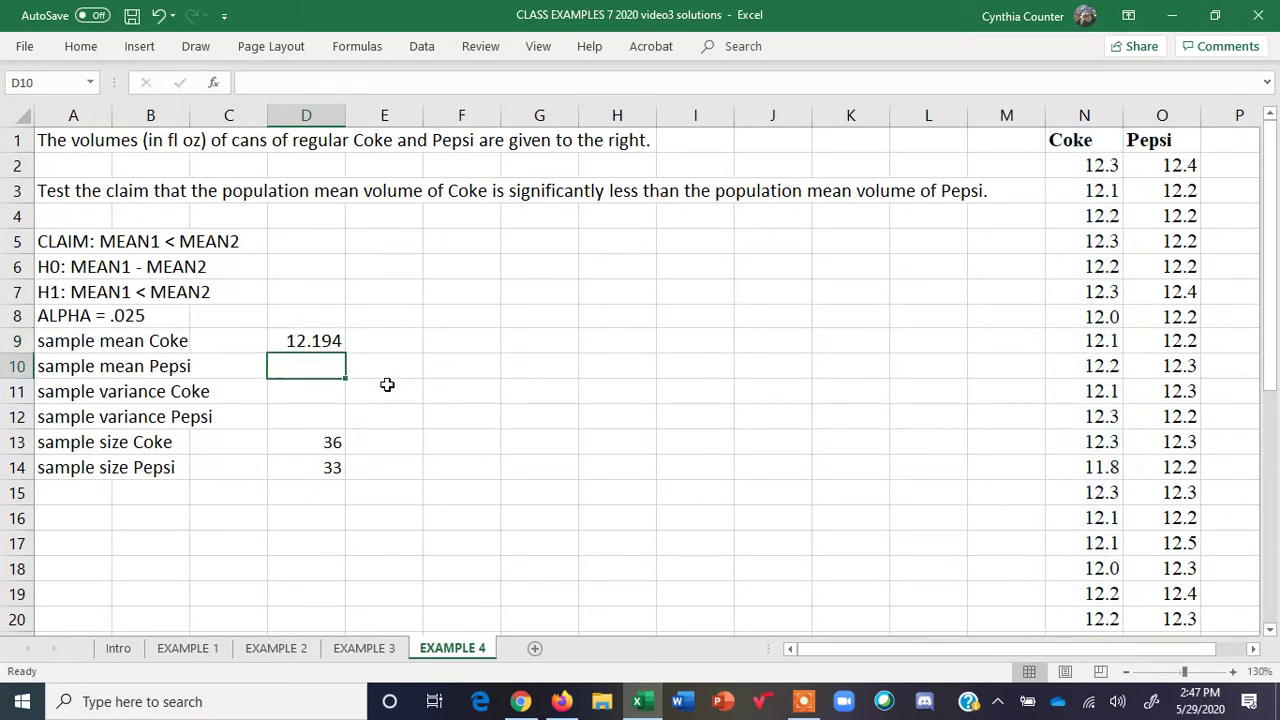
Calculate the Pepsi sample mean in cell D10 with the formula =AVERAGE(O1:O34).
text(aver)
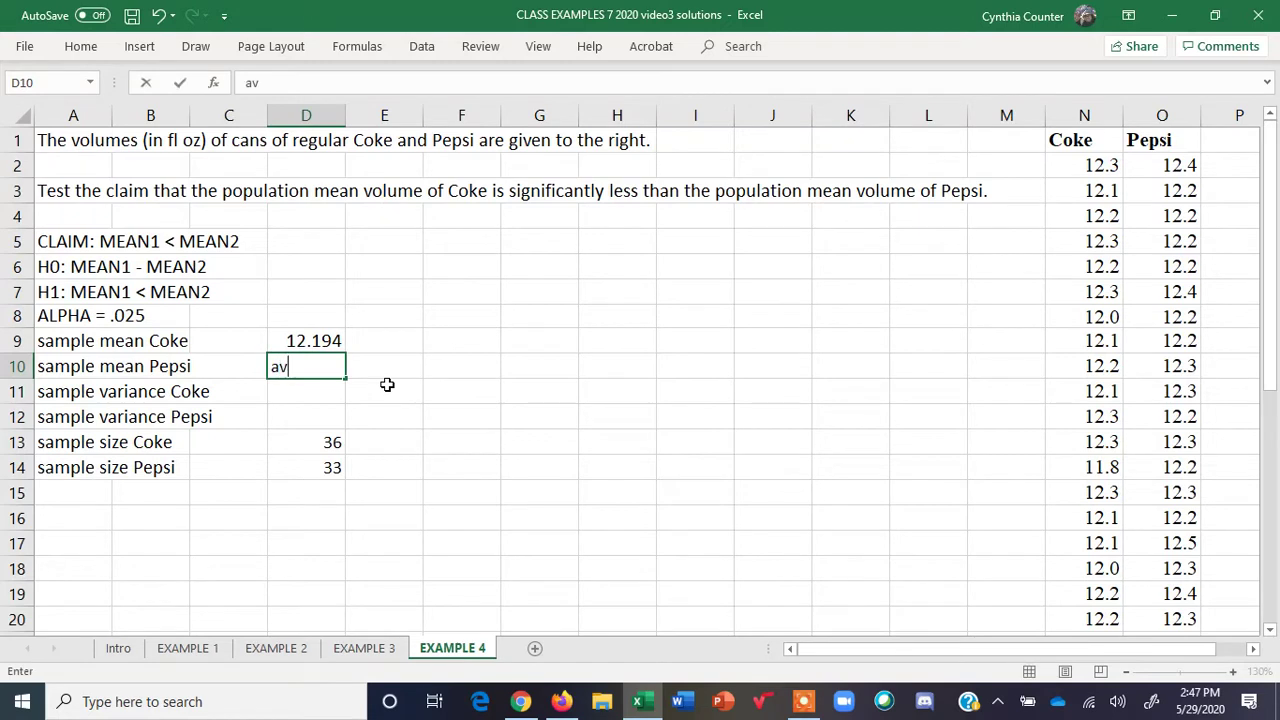
key(BackSpace)
key(BackSpace)
key(BackSpace)
key(BackSpace)
text(a)
text(aver)
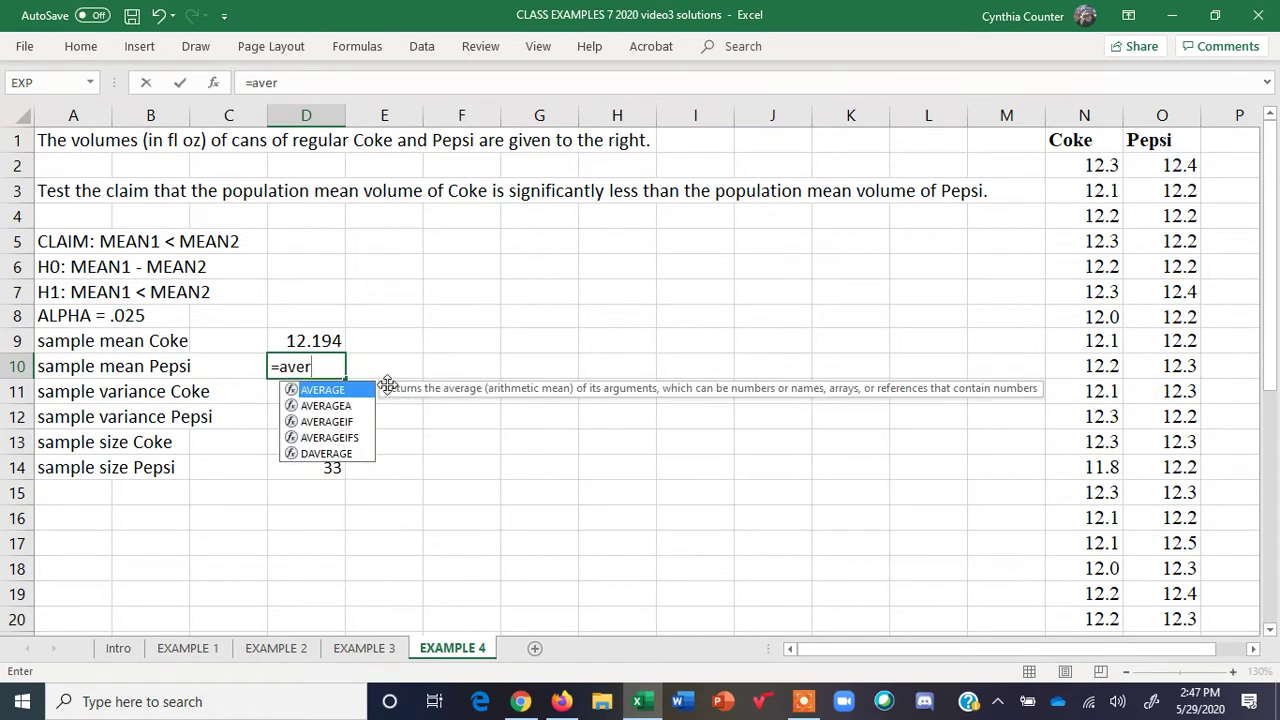
double_click(318, 390)
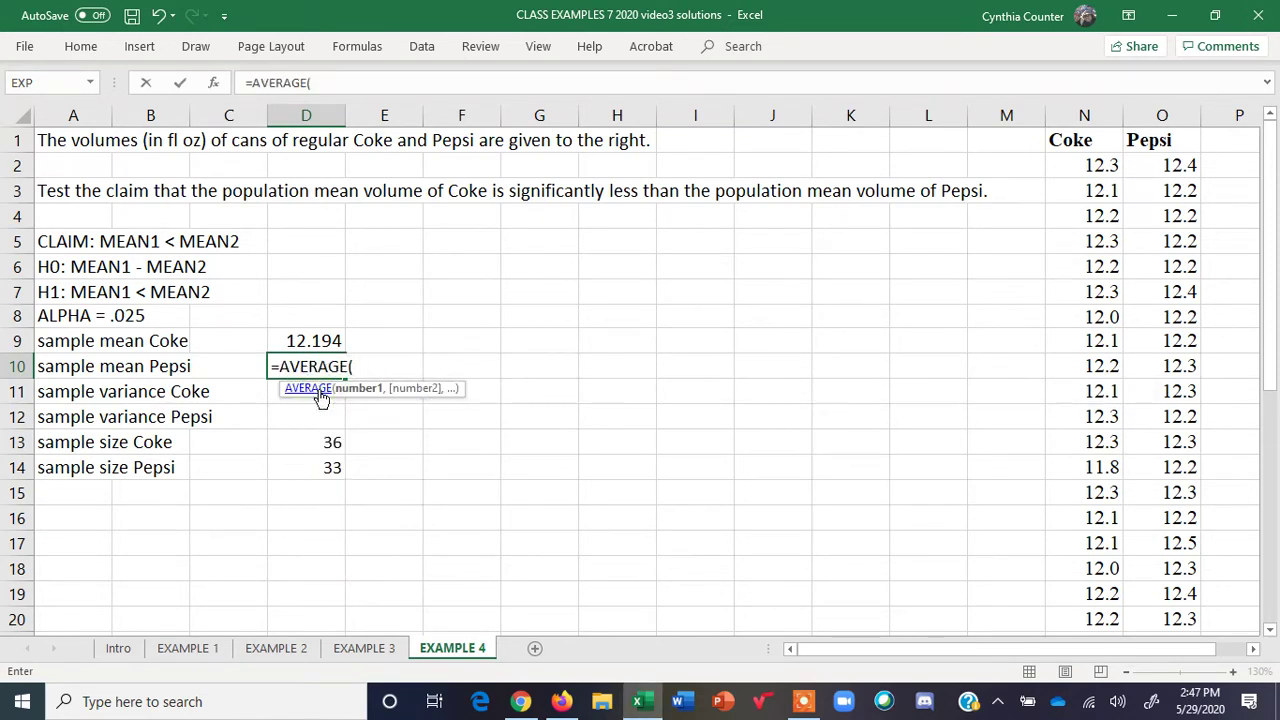
drag(1162, 138, 1168, 477)
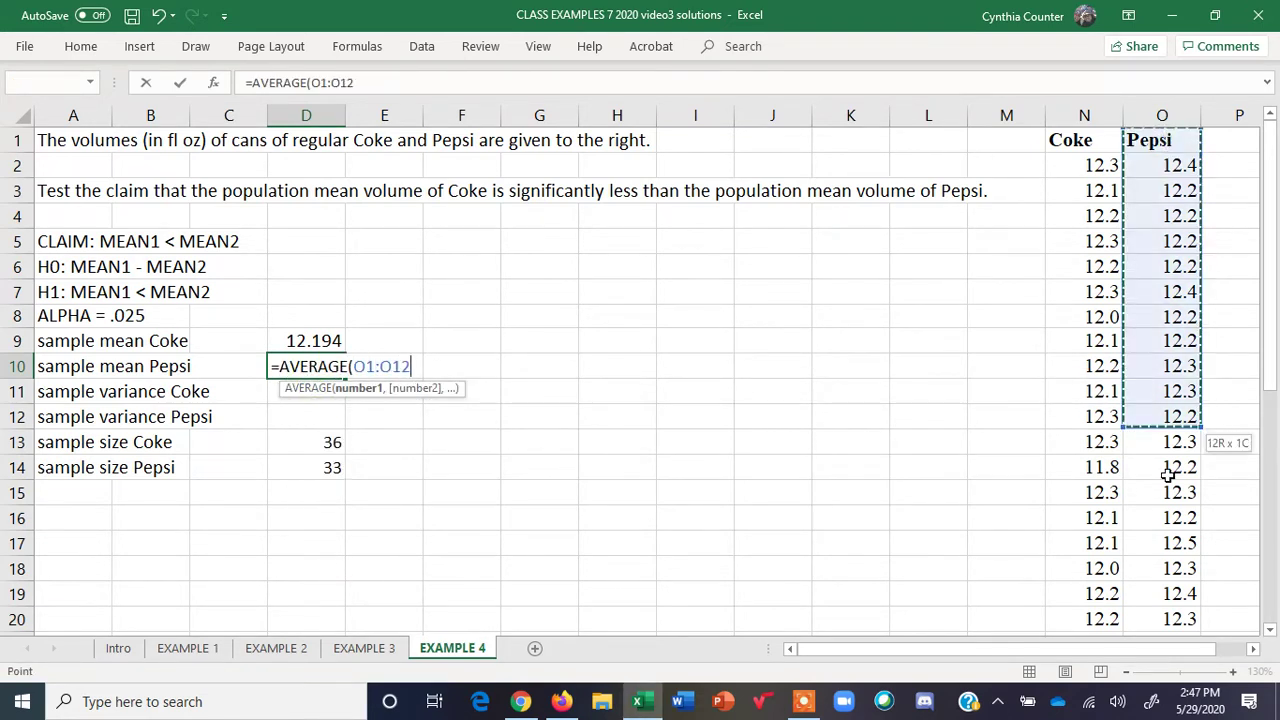
key(F1)
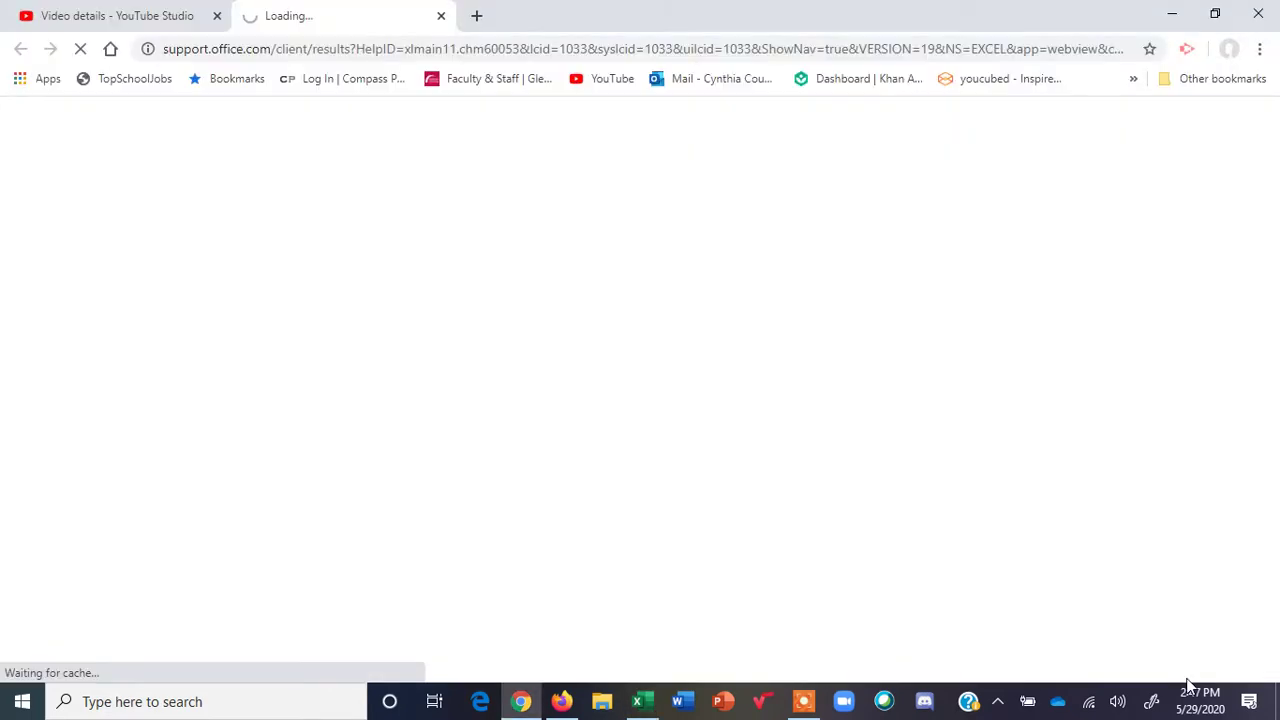
key(alt+Tab)
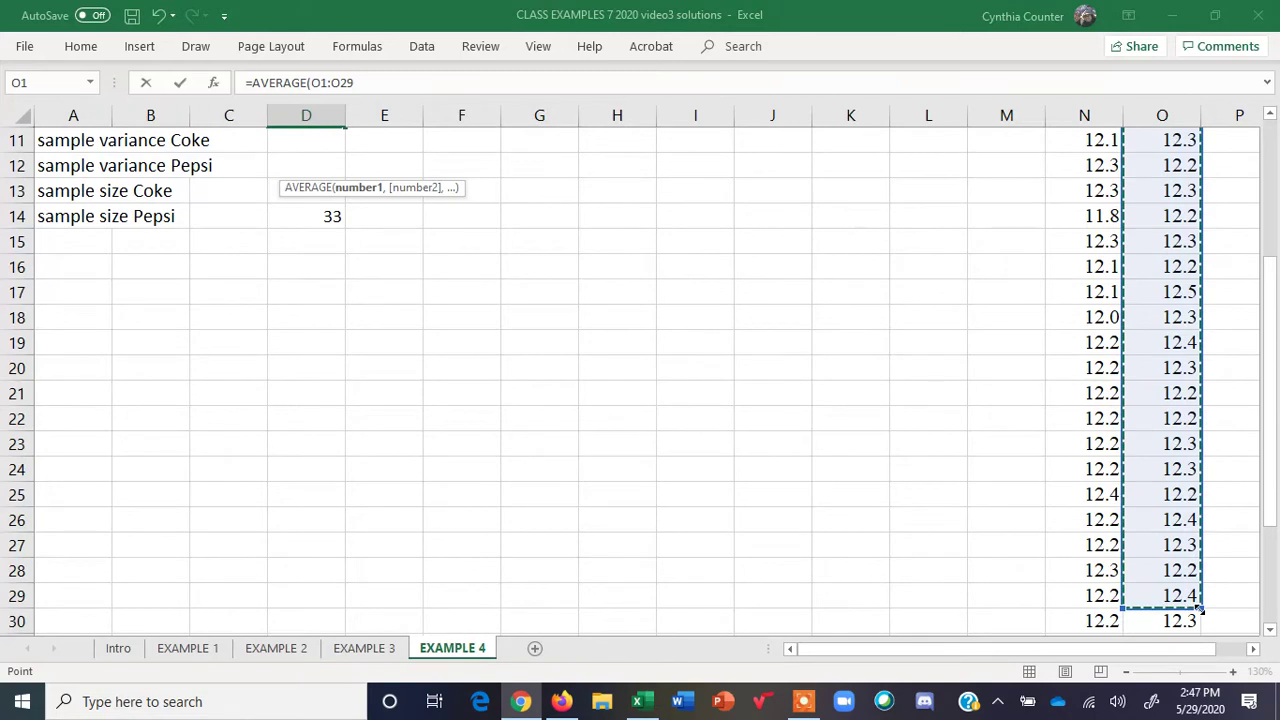
drag(1200, 608, 1200, 628)
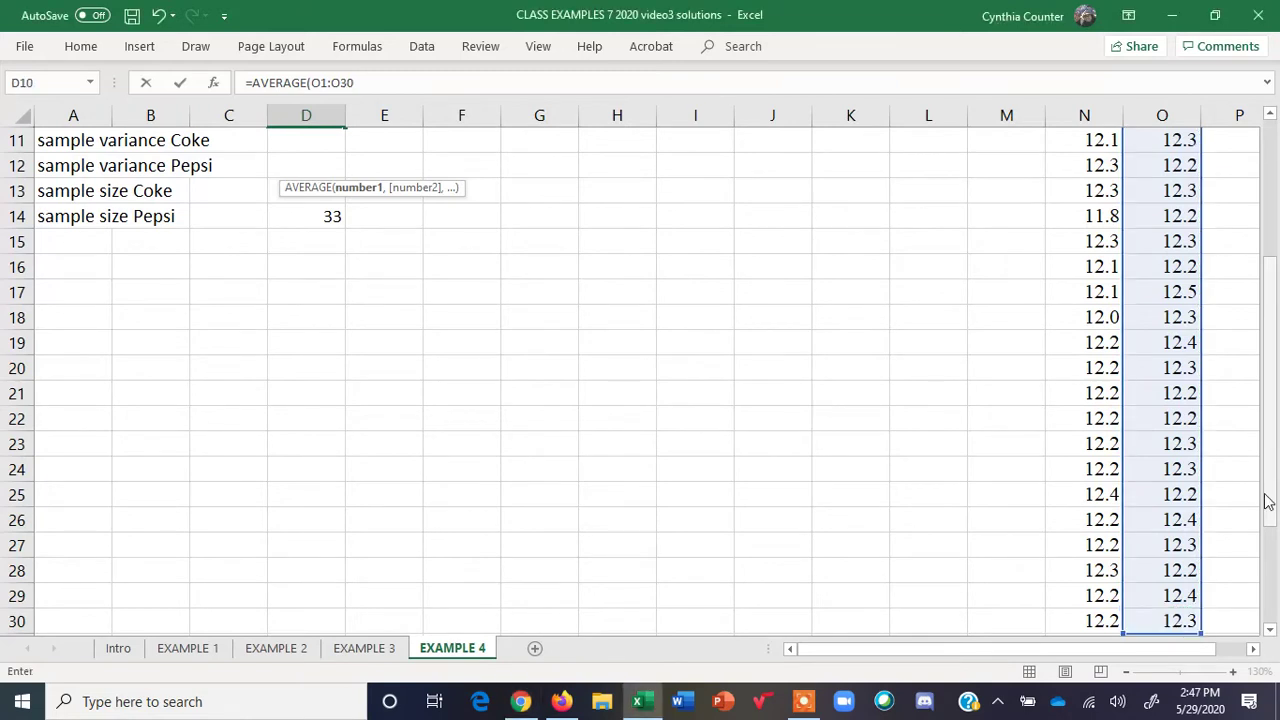
scroll(1207, 465, down, 2)
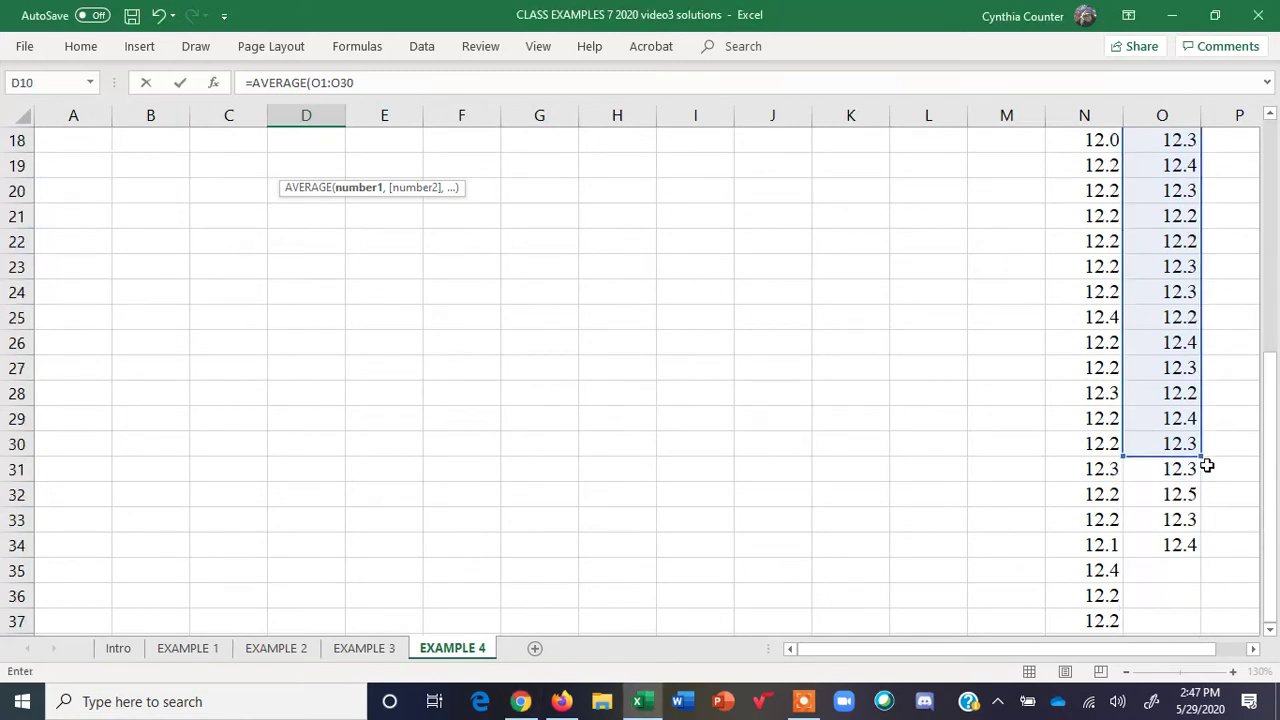
drag(1207, 465, 1207, 560)
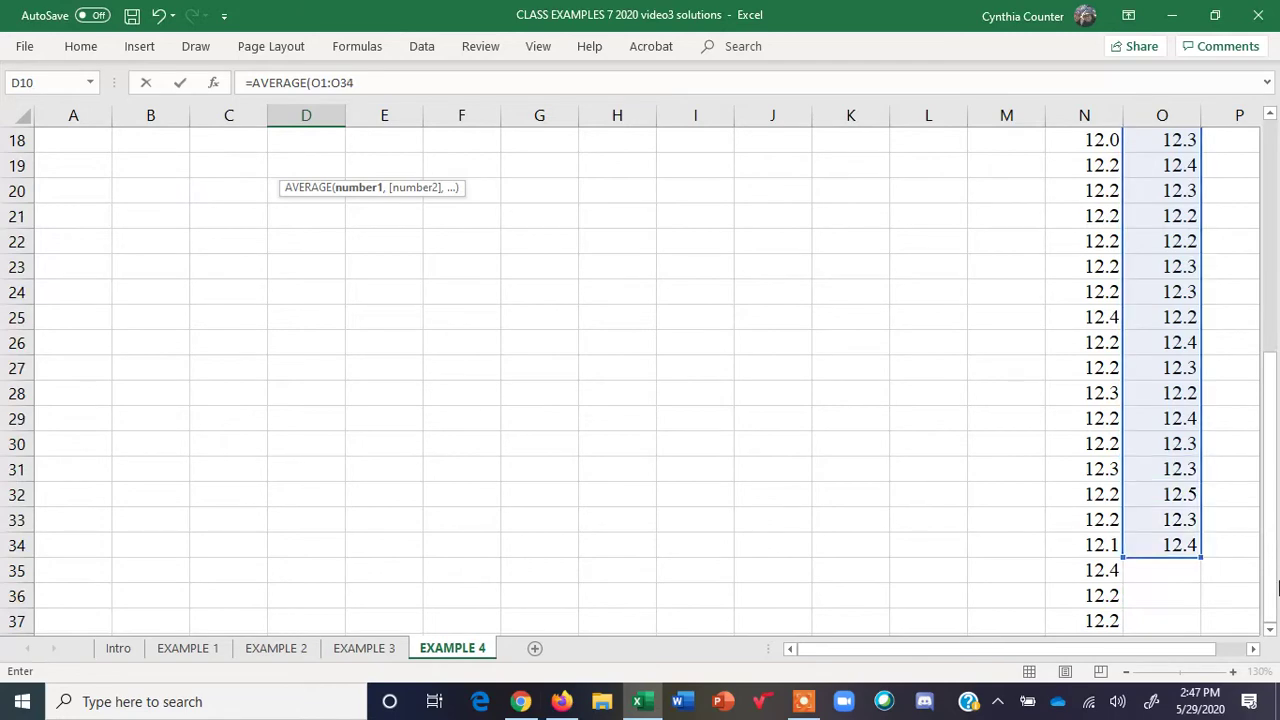
drag(1277, 590, 1275, 360)
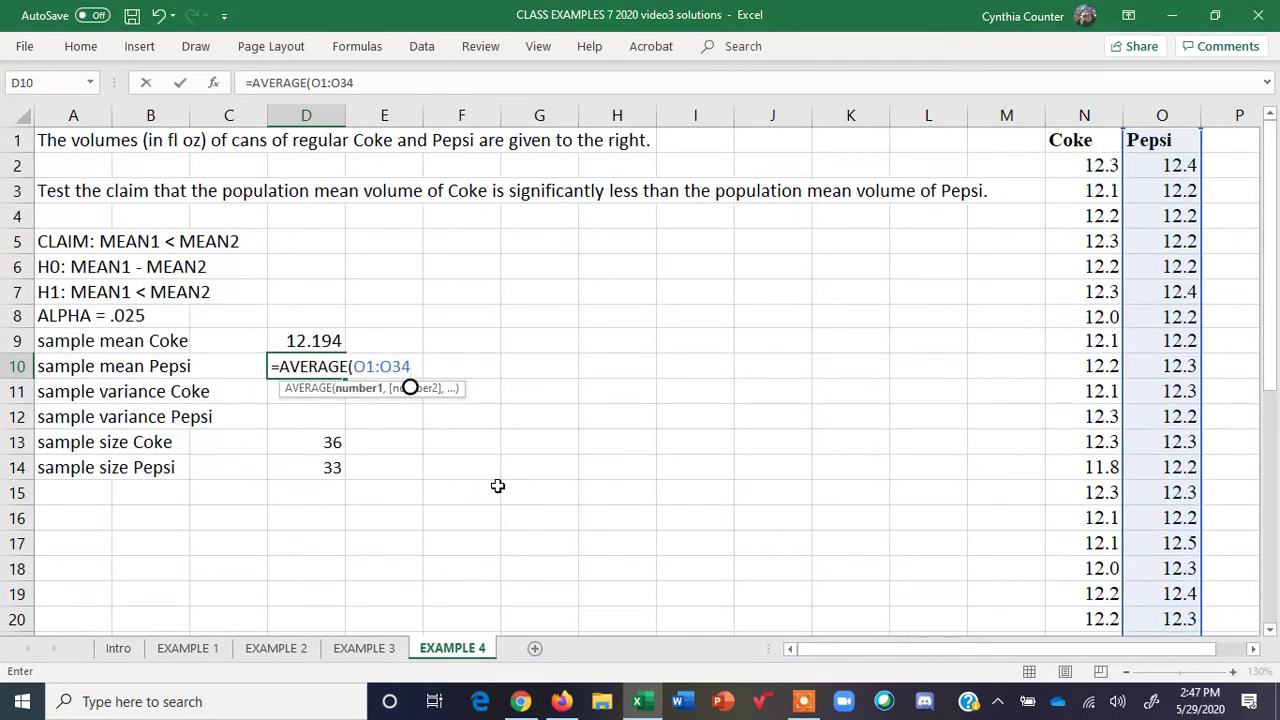
text())
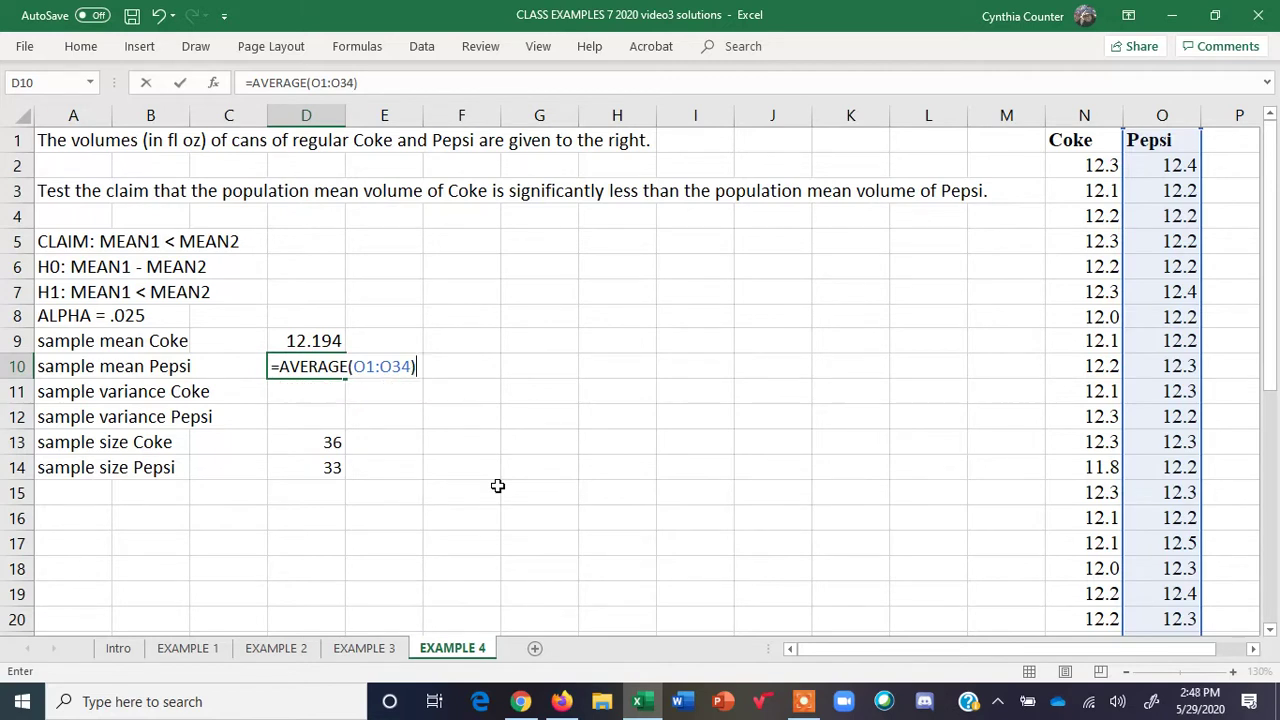
key(Return)
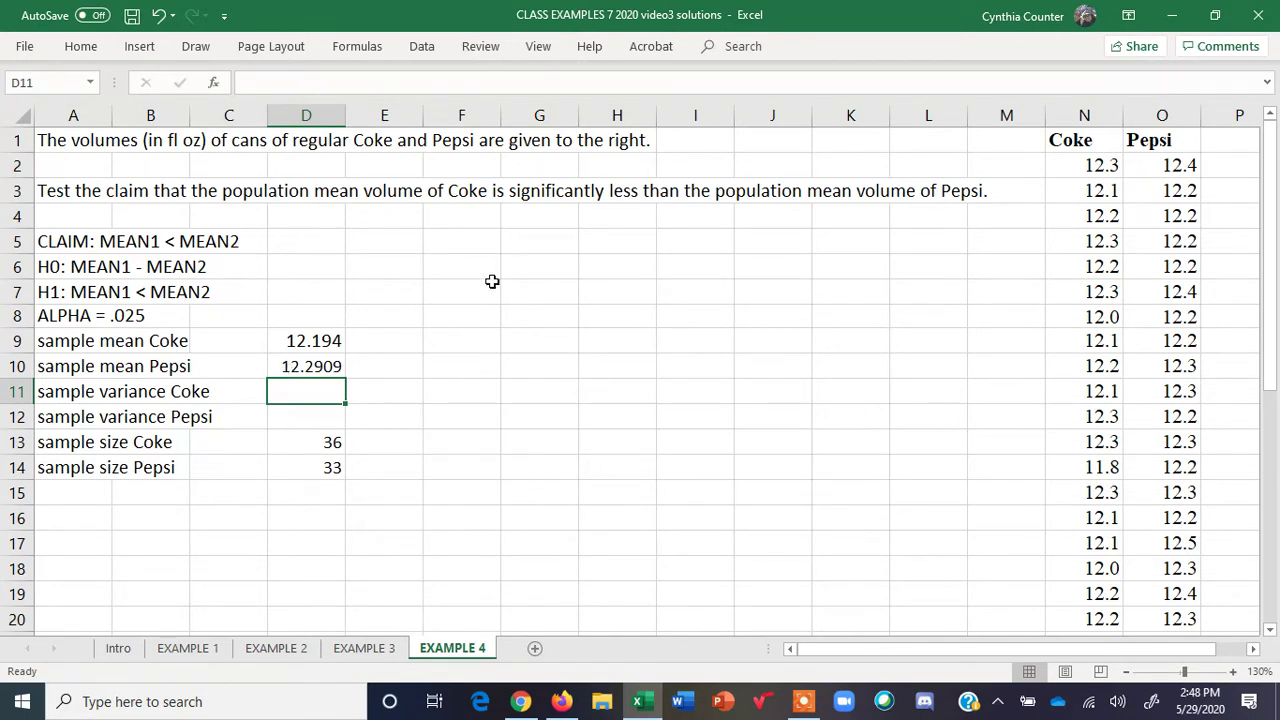
Compare the Coke and Pepsi sample means in cells D9 and D10, and widen column B slightly.
click(294, 345)
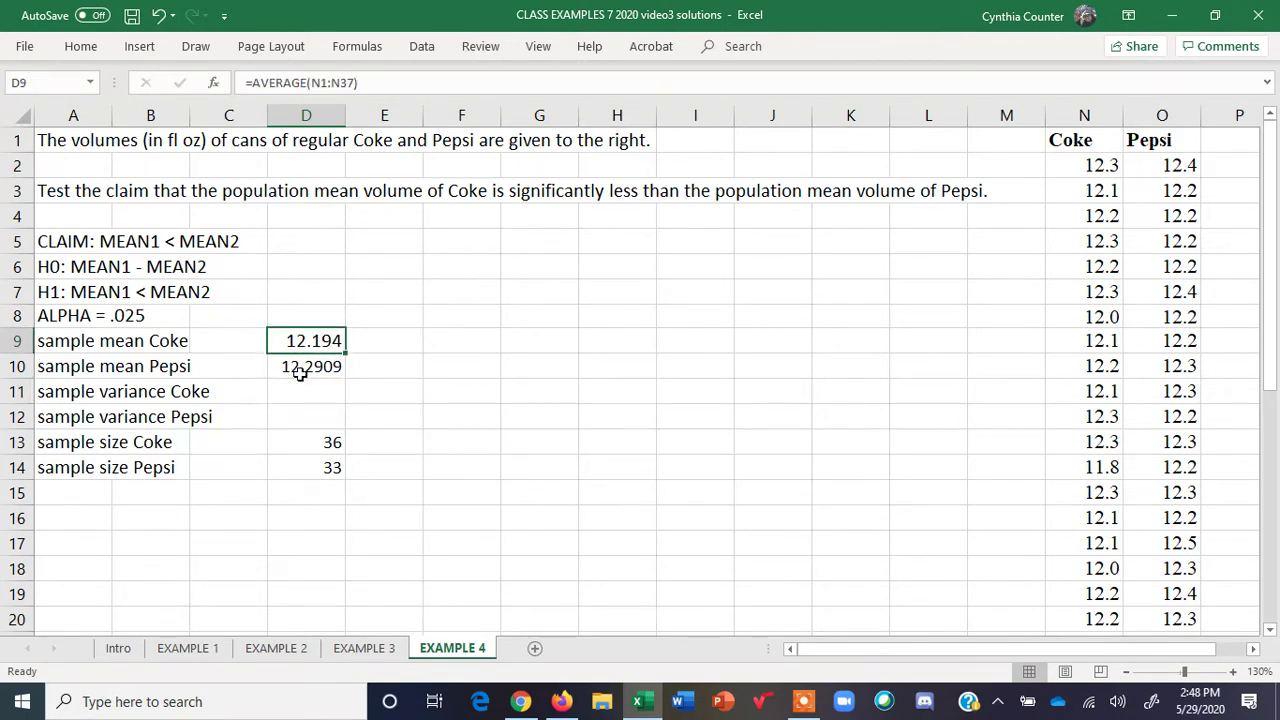
click(297, 367)
click(334, 341)
click(330, 366)
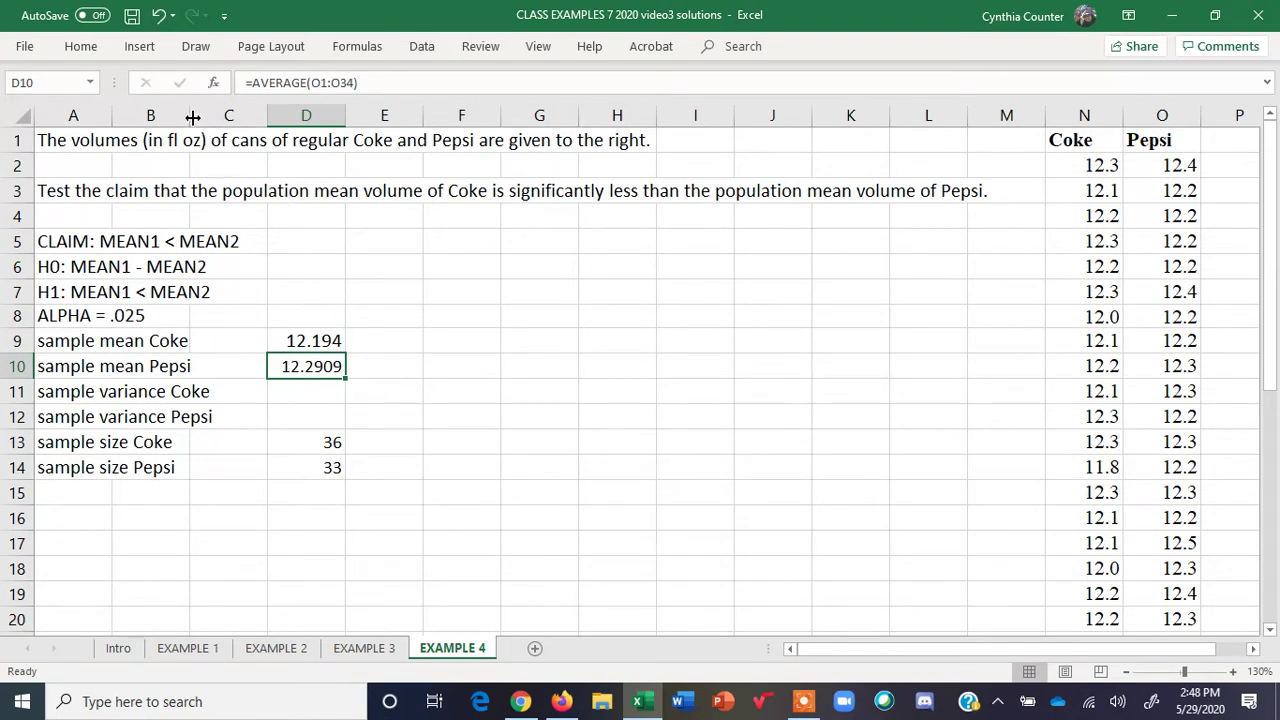
drag(190, 116, 201, 116)
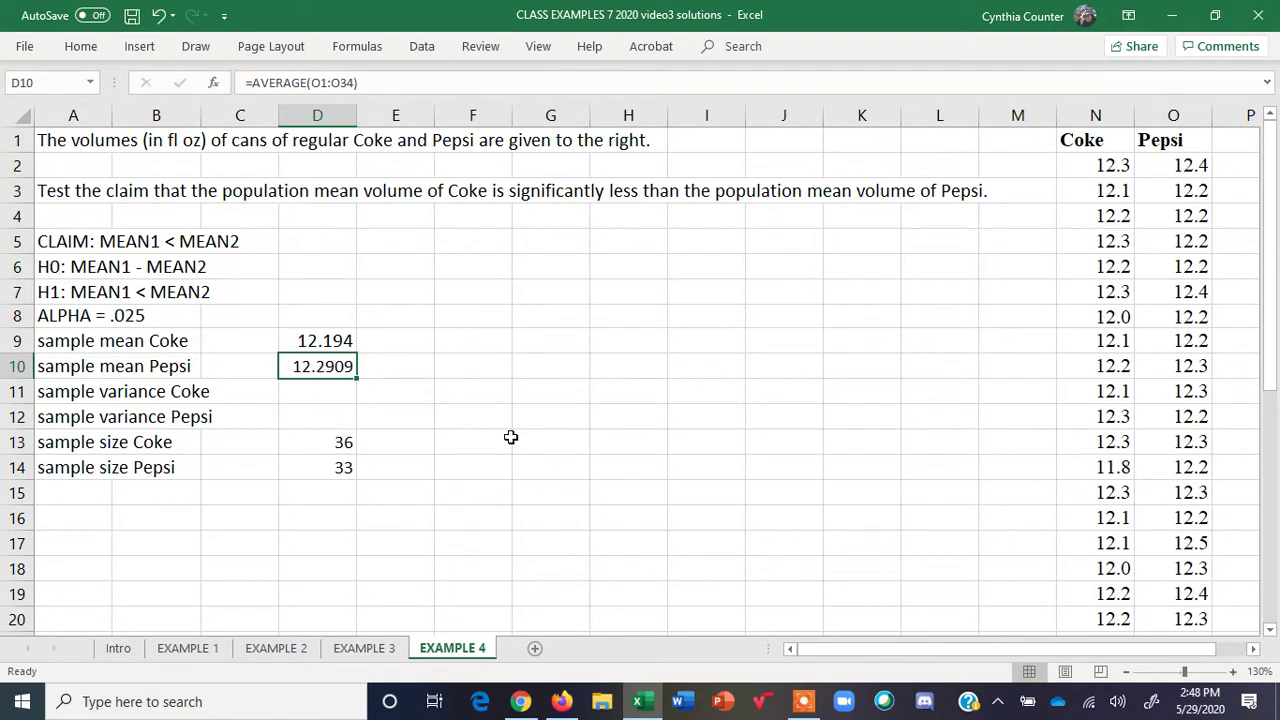
Calculate the Coke sample variance in cell D11 with the formula =VAR.S(N1:N37).
click(313, 397)
text(=)
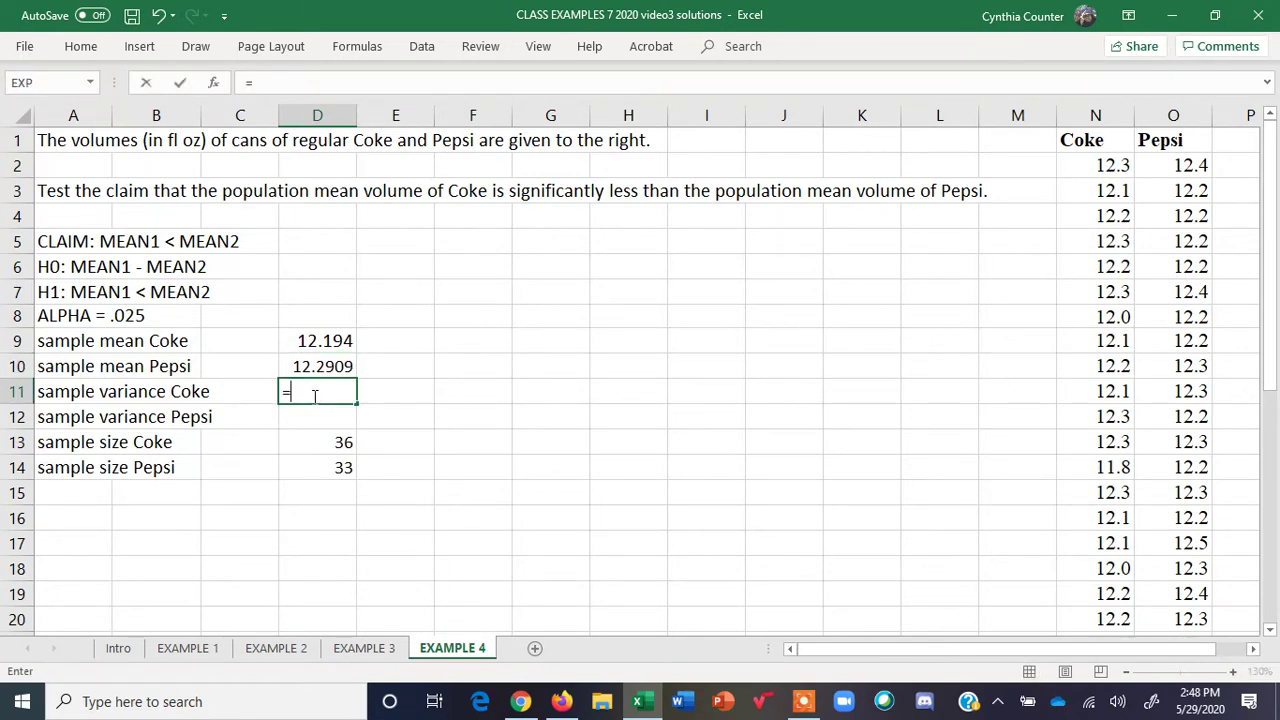
text(var.s)
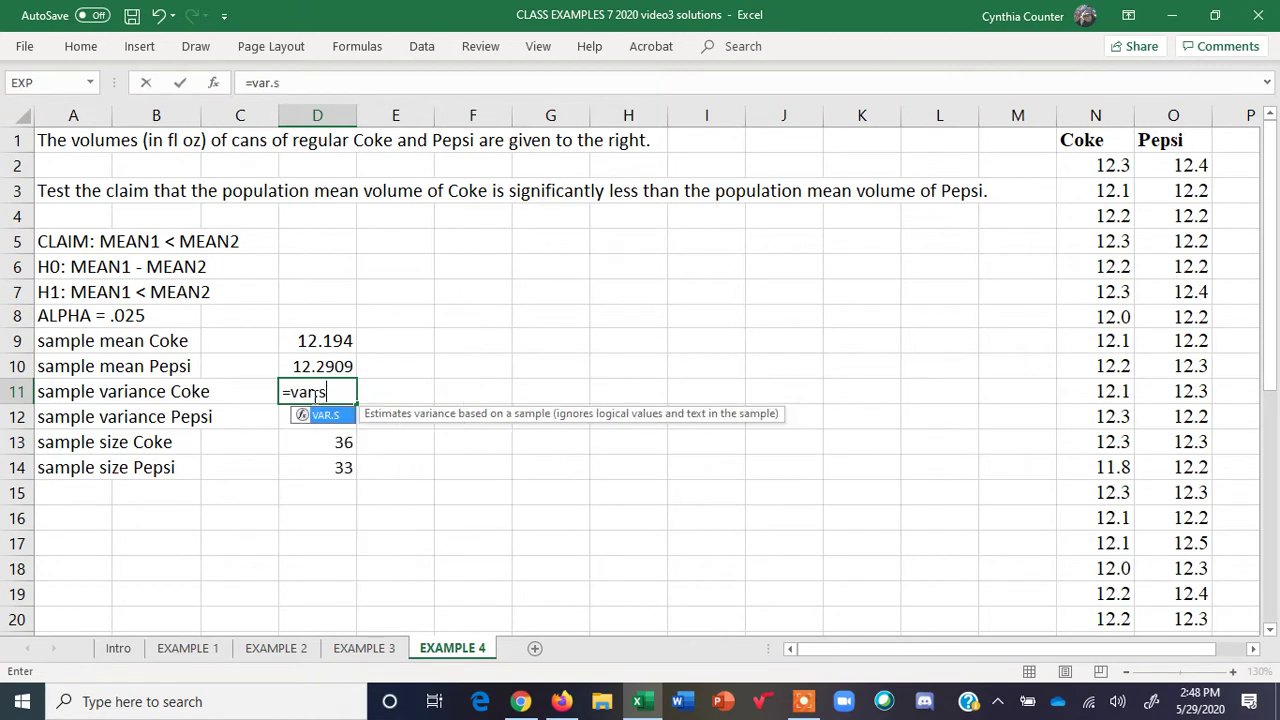
double_click(328, 423)
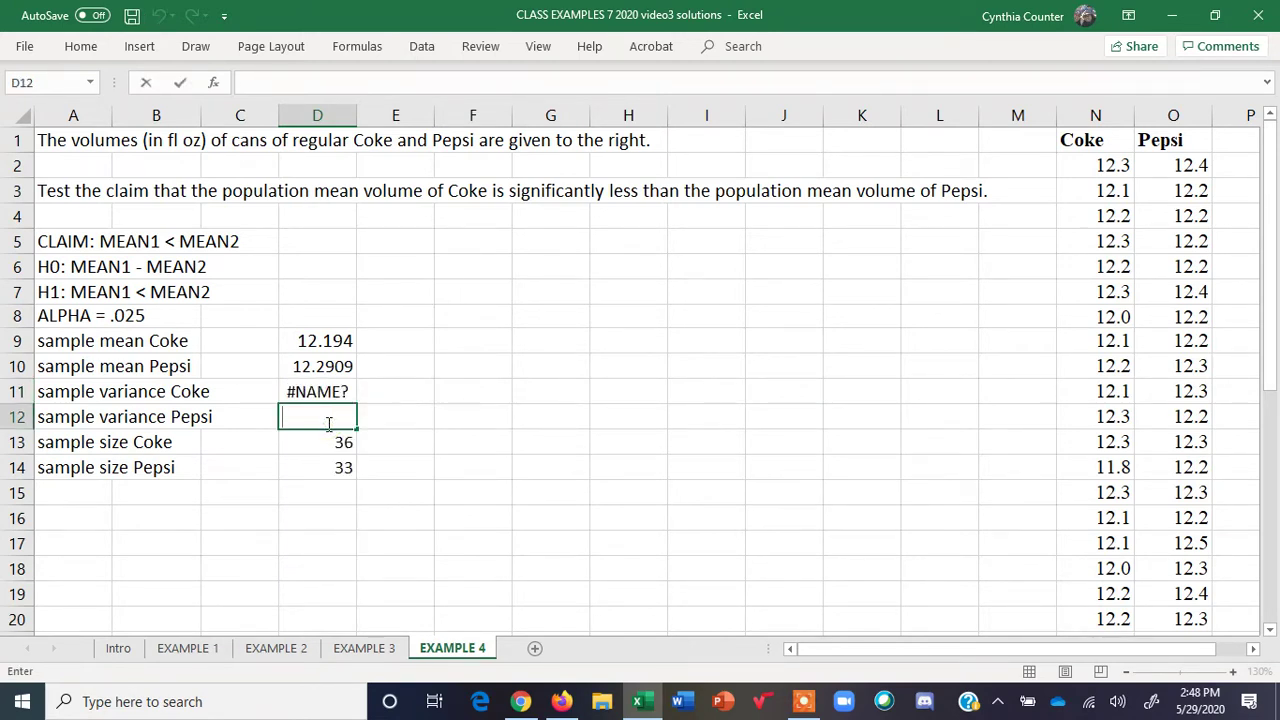
click(325, 395)
double_click(321, 391)
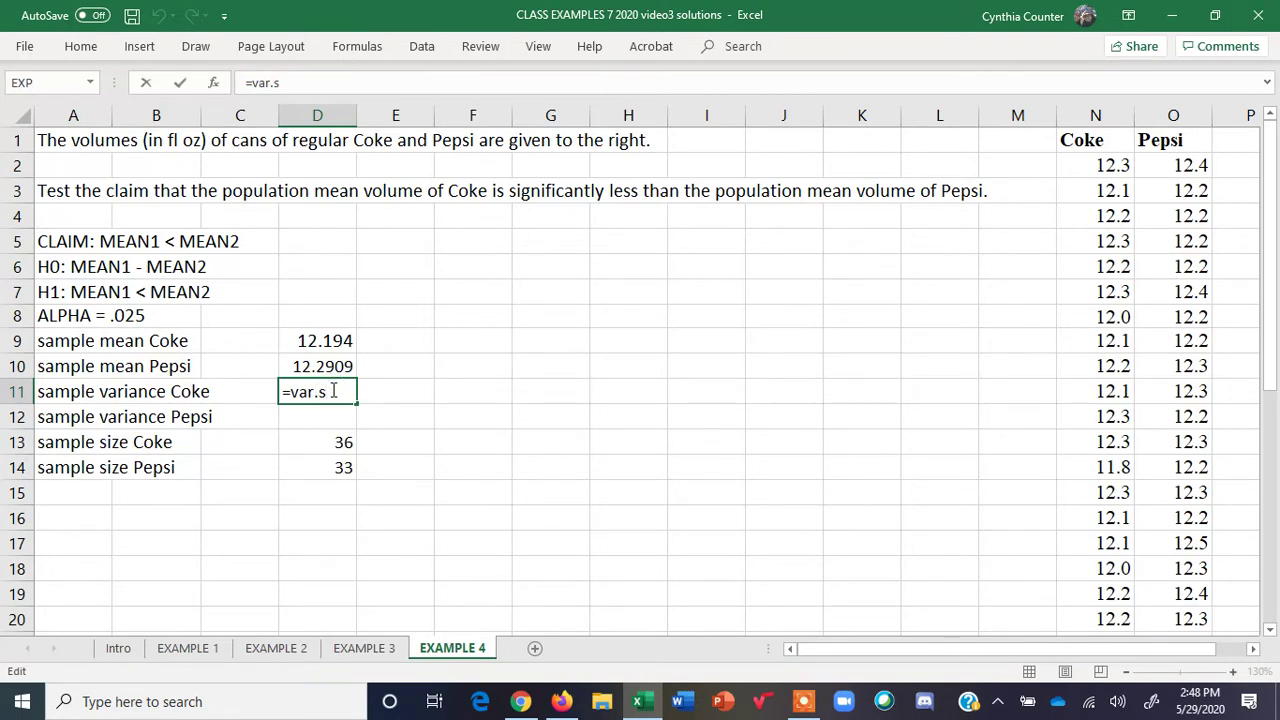
key(BackSpace)
key(BackSpace)
key(BackSpace)
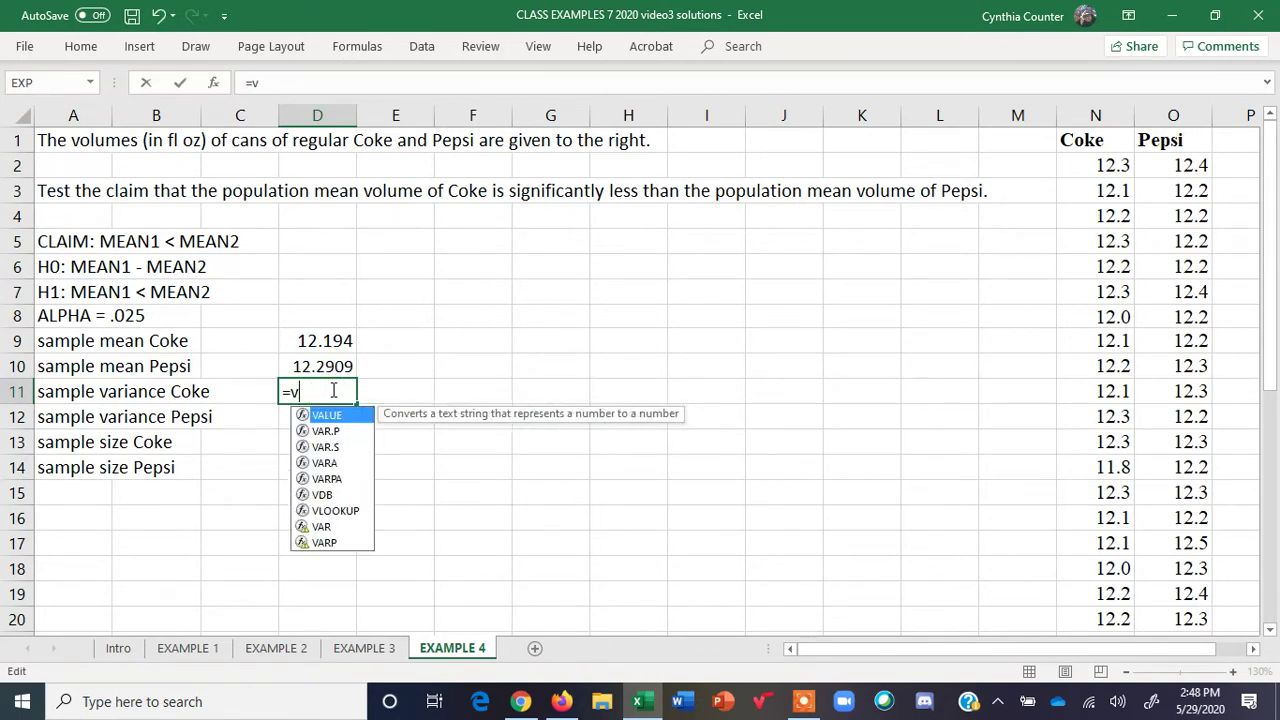
double_click(325, 447)
drag(1100, 143, 1125, 571)
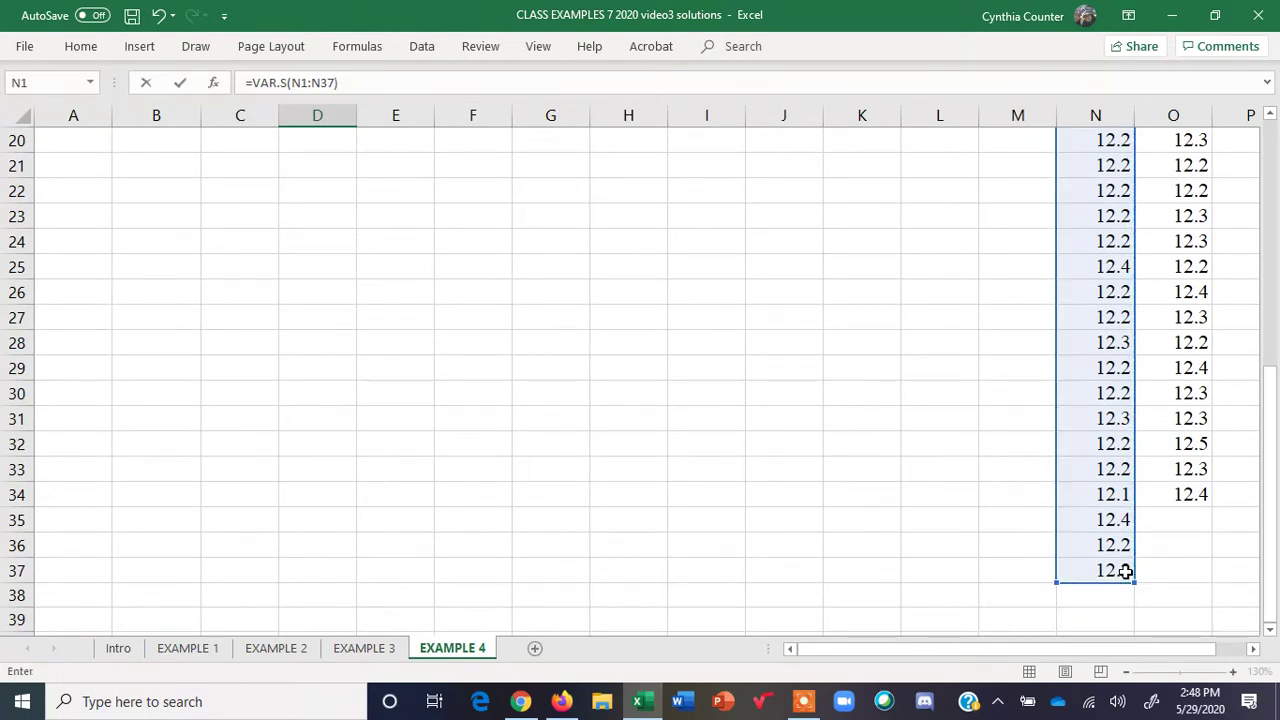
key(Return)
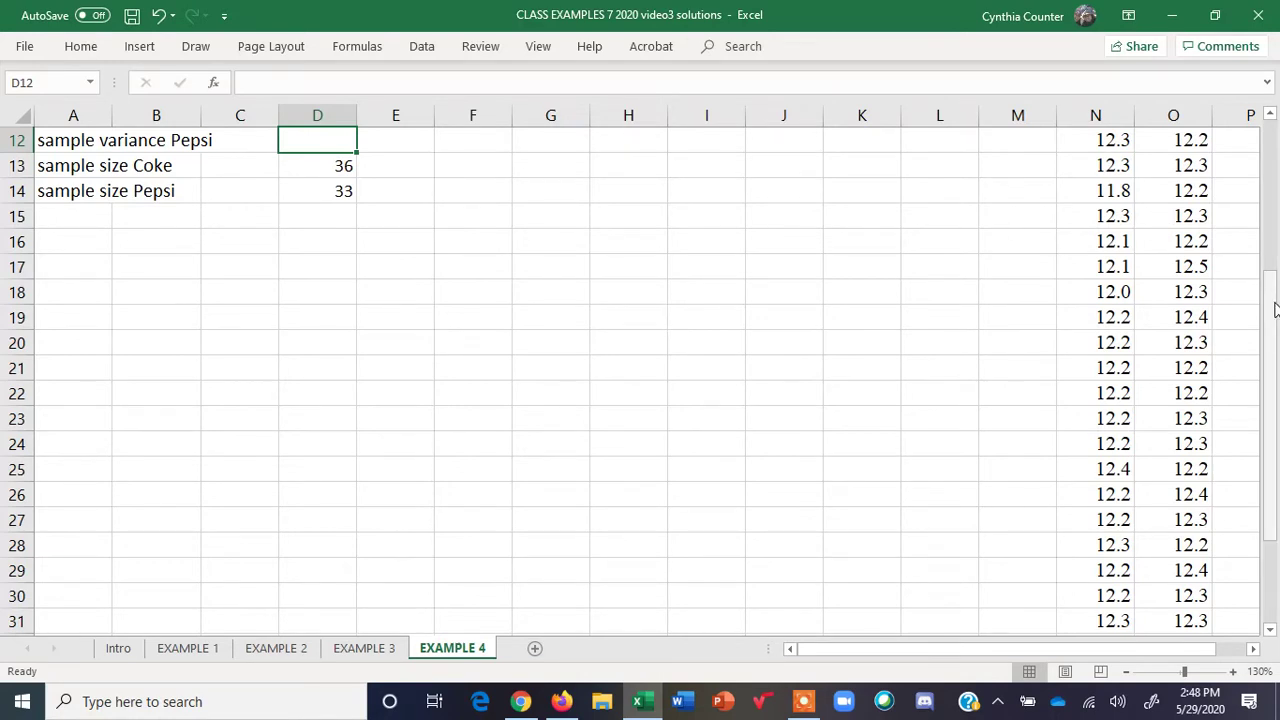
Calculate the Pepsi sample variance in cell D12 with the formula =VAR.S(O1:O34).
drag(1272, 310, 1273, 287)
text(=av)
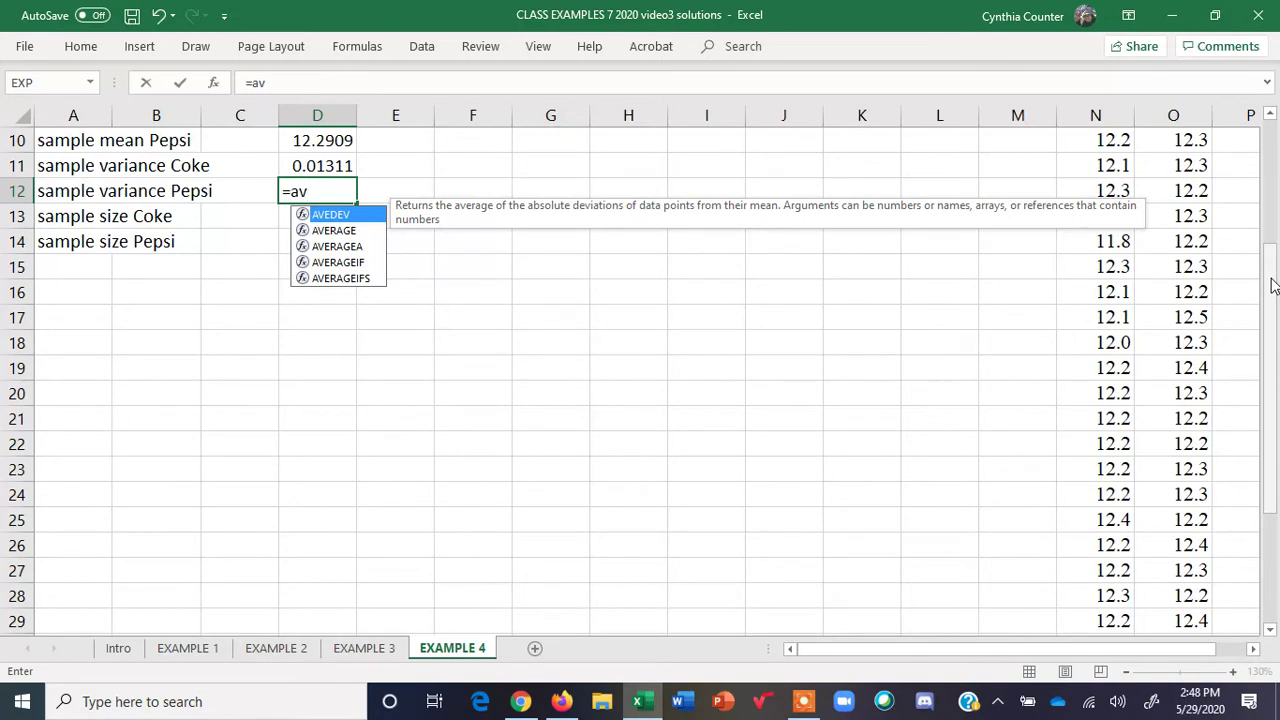
key(BackSpace)
key(BackSpace)
text(var)
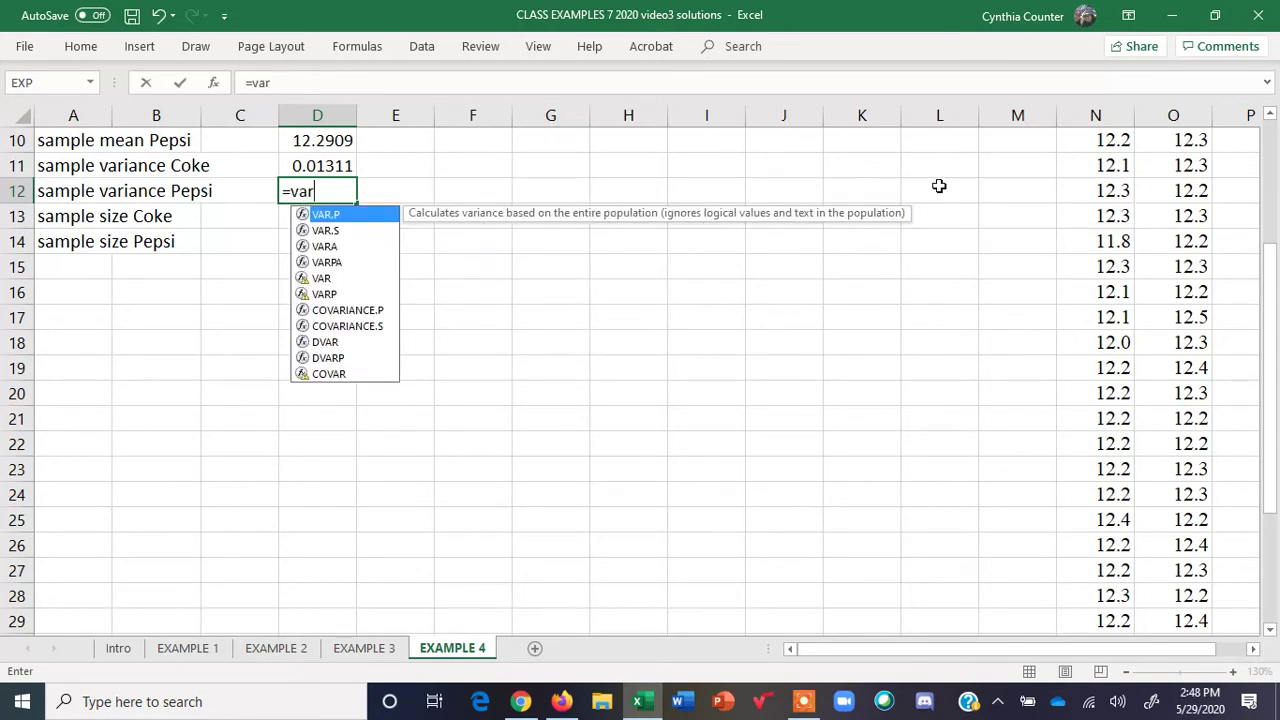
double_click(330, 230)
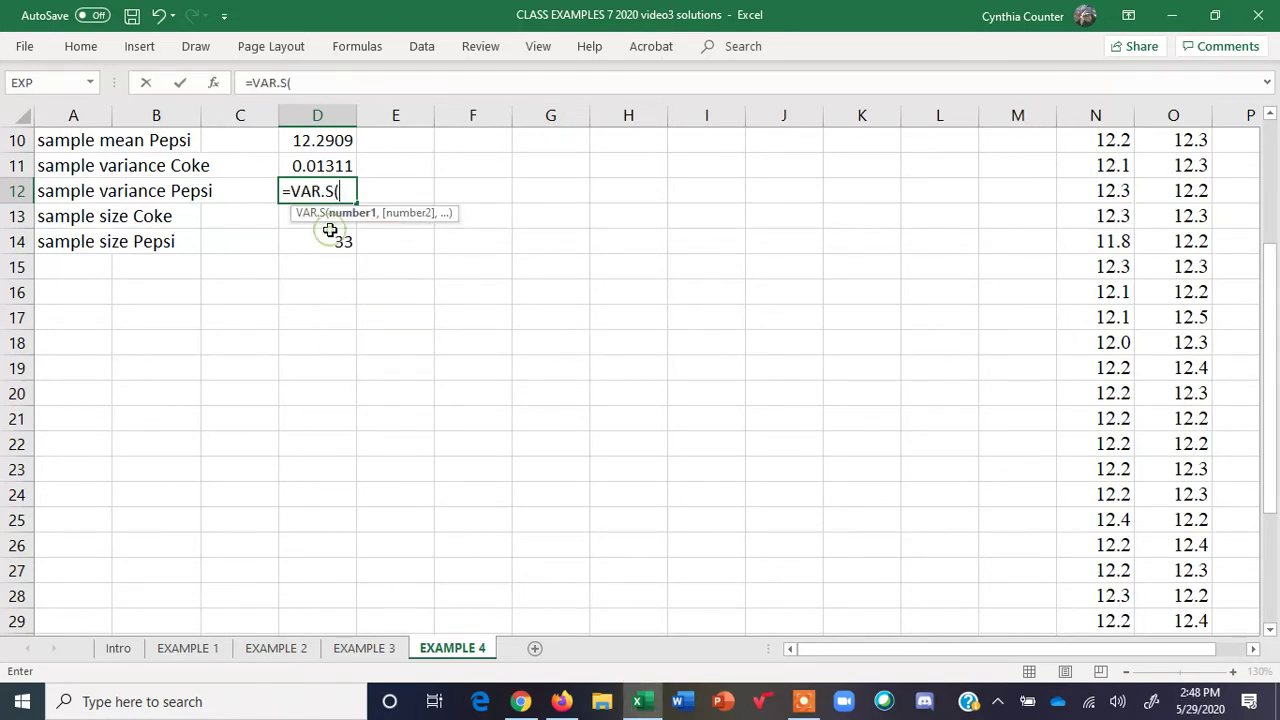
drag(1270, 285, 1268, 125)
drag(1175, 140, 1187, 521)
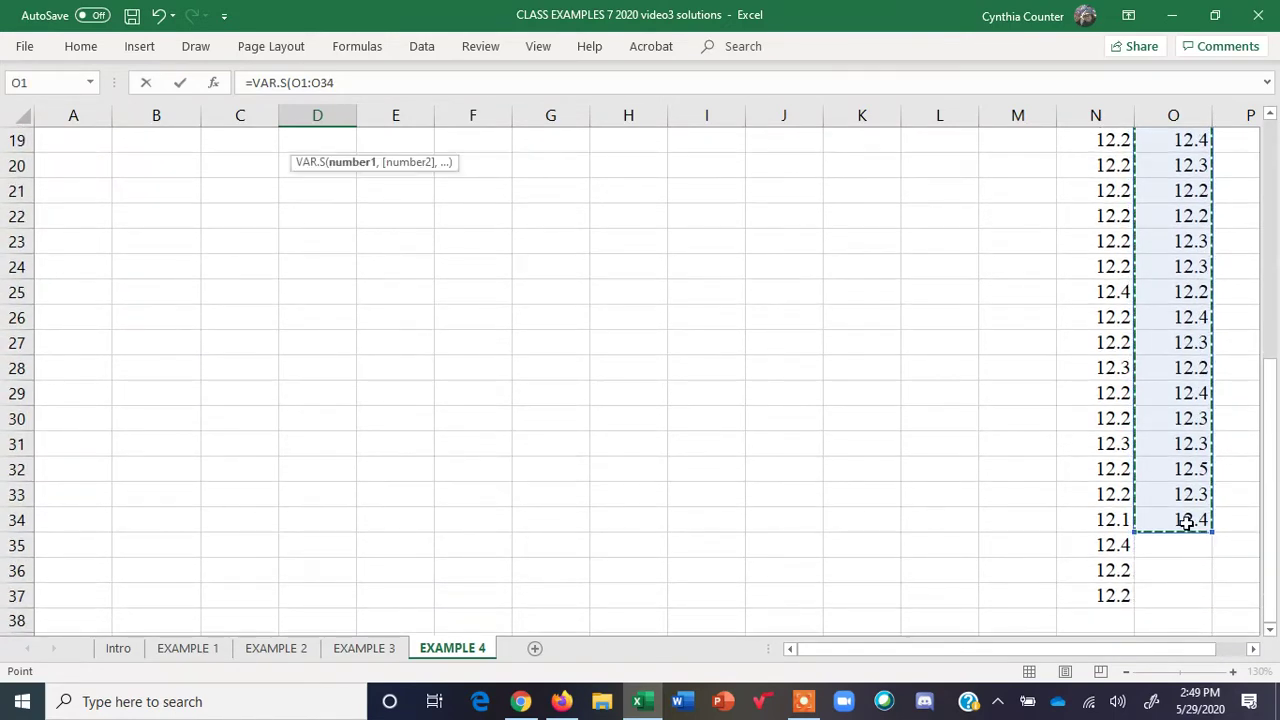
text())
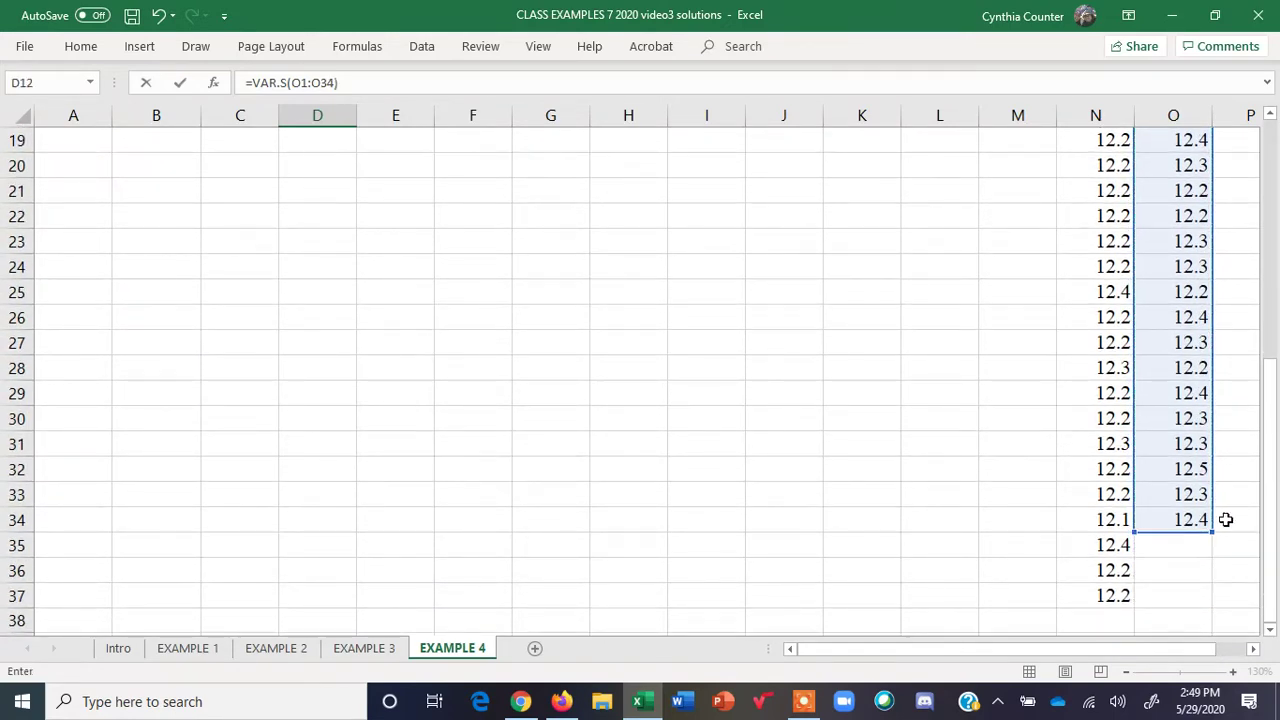
drag(1270, 458, 1267, 349)
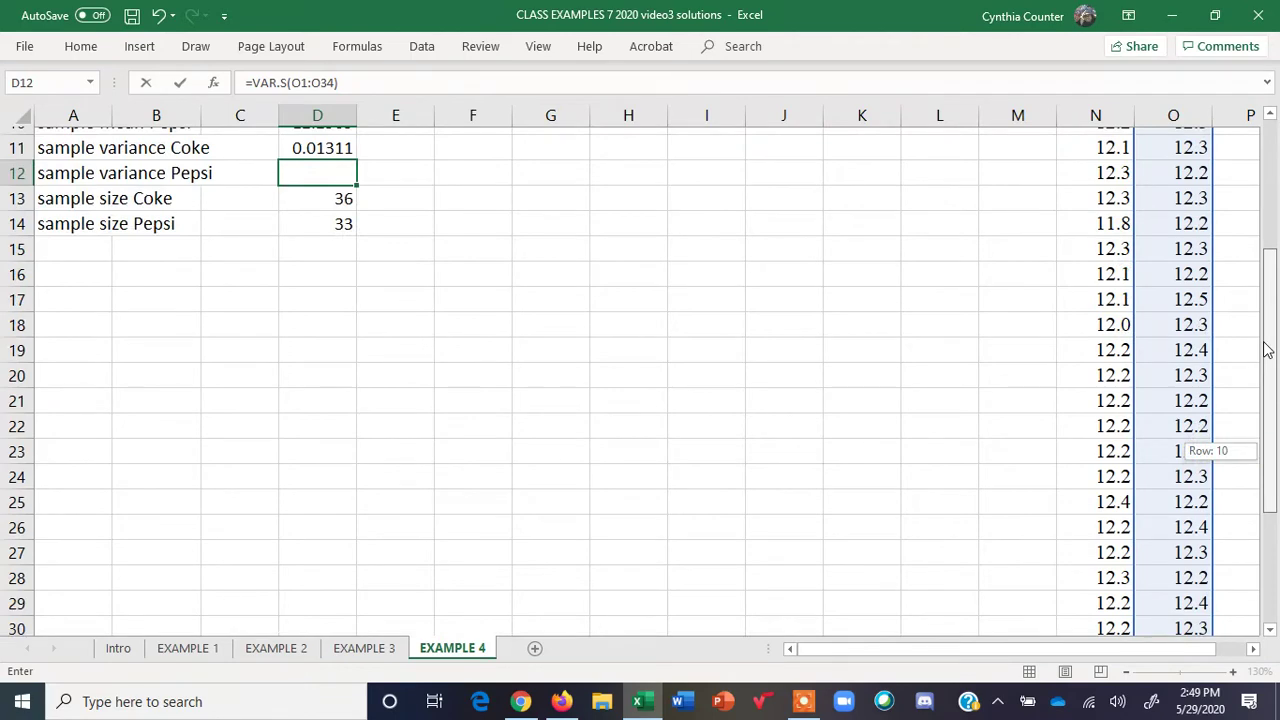
key(Return)
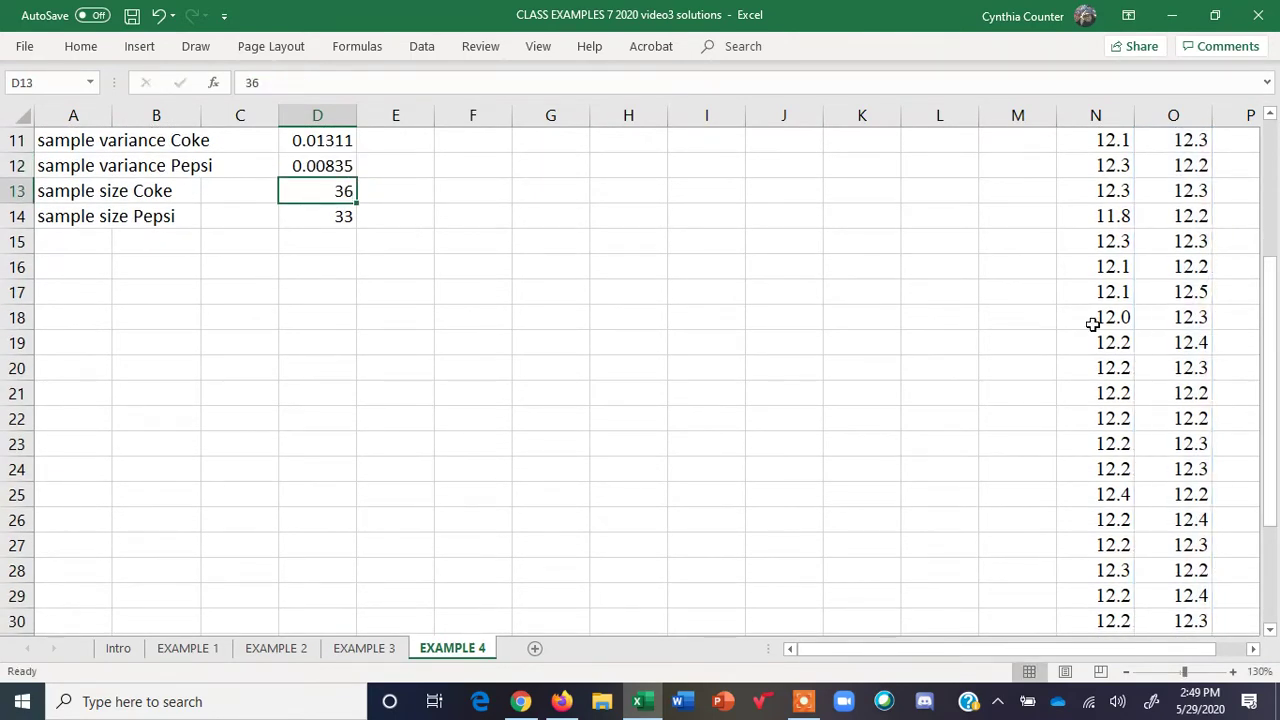
Enter the label "sample statistics" in cell A16, below the sample sizes.
drag(1277, 344, 1276, 240)
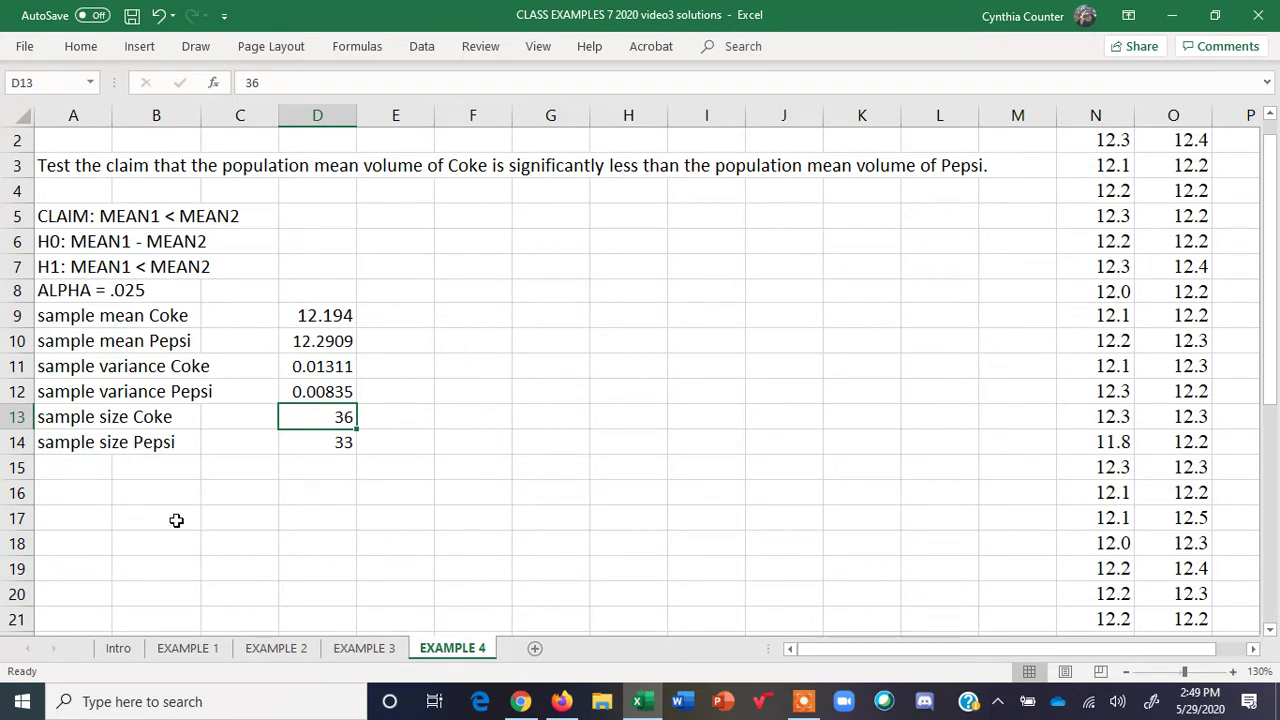
click(77, 496)
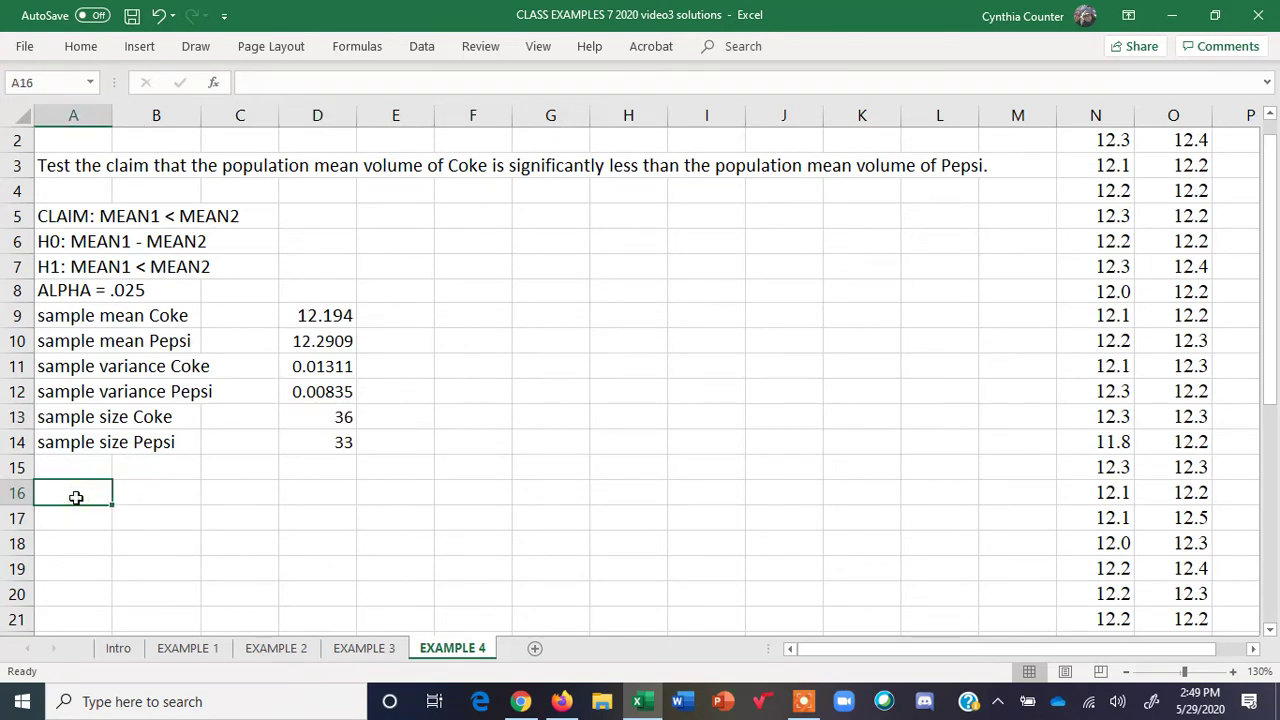
text(sample stat)
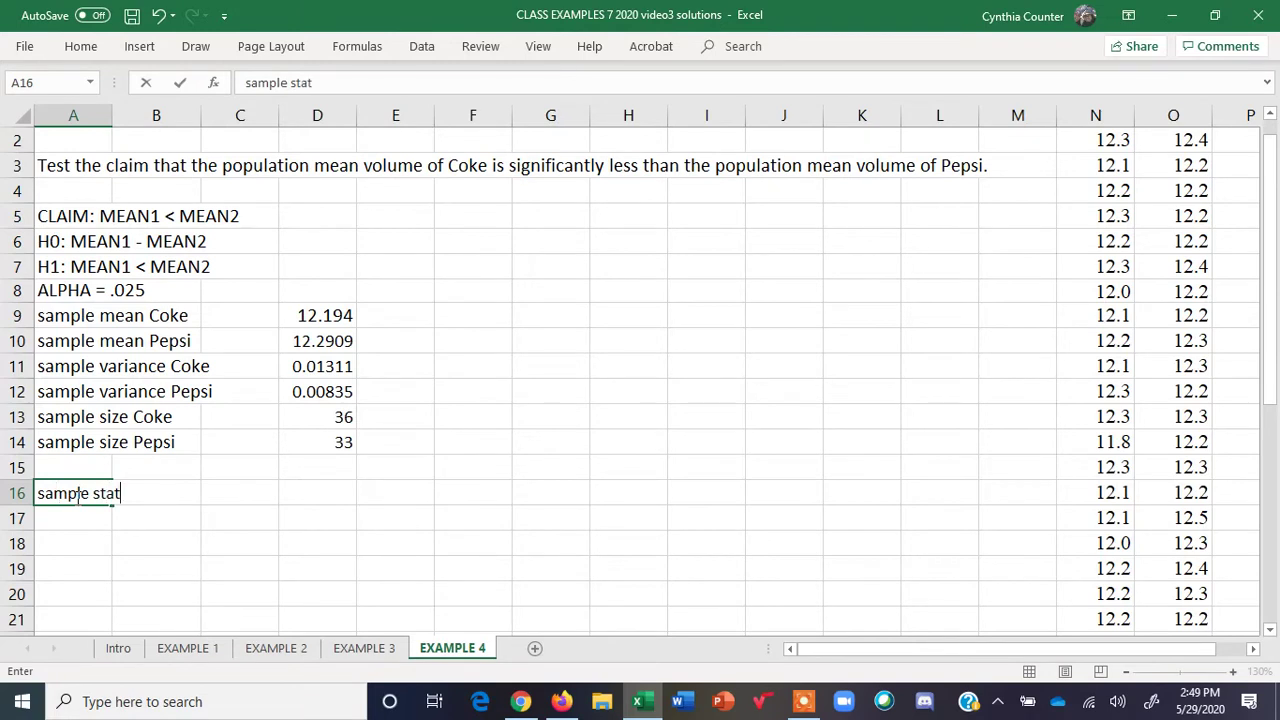
text(istics)
Calculate the difference between the Coke and Pepsi sample means in cell D16 with the formula =D9-D10.
click(314, 495)
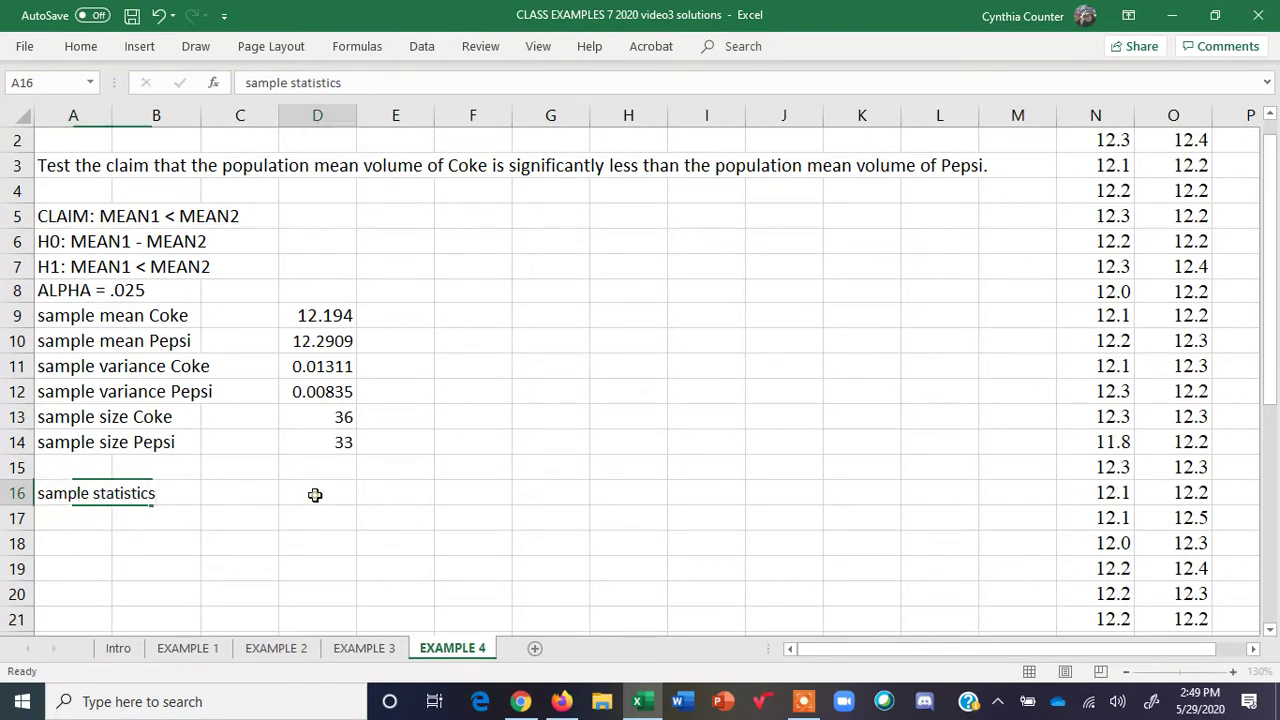
text(=)
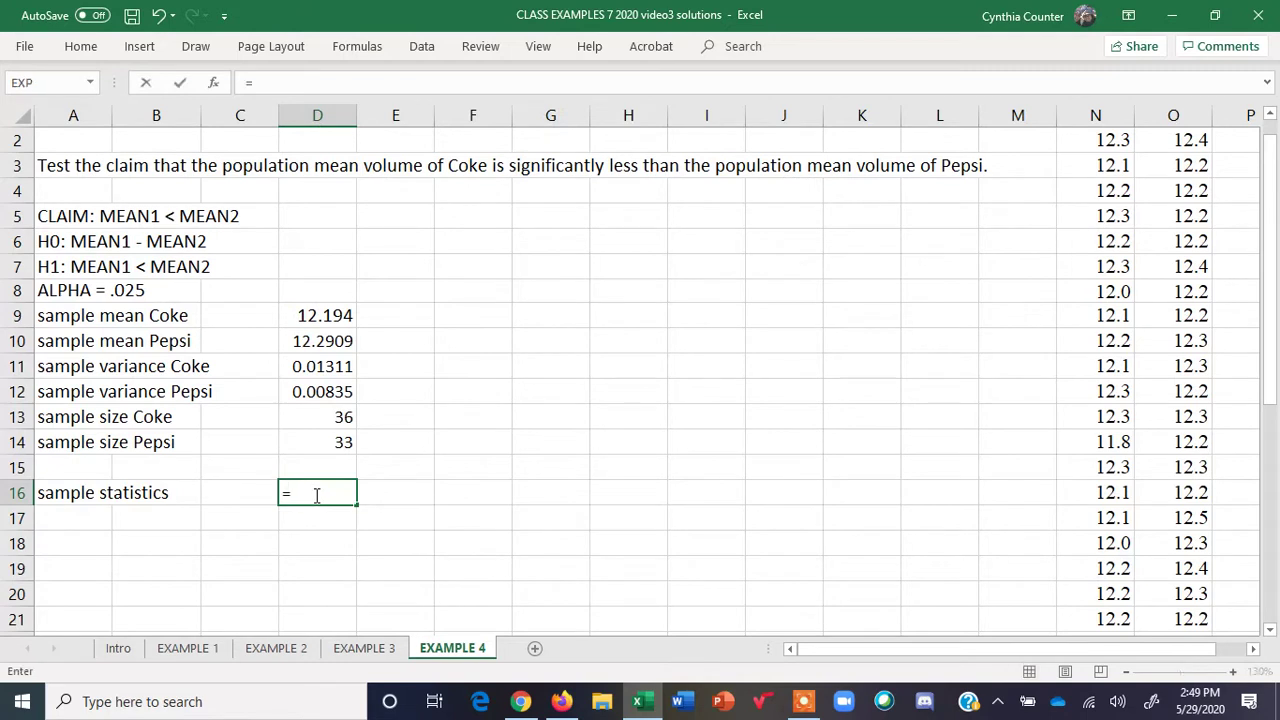
click(313, 316)
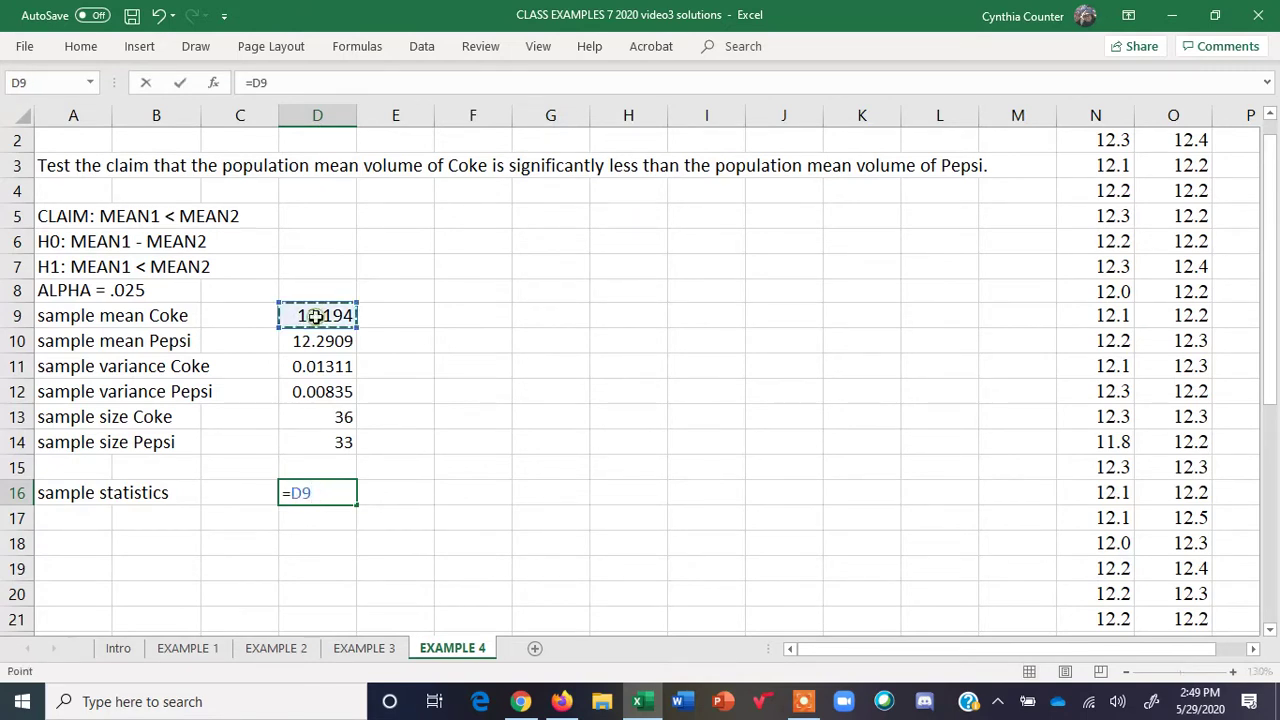
text(-)
click(322, 341)
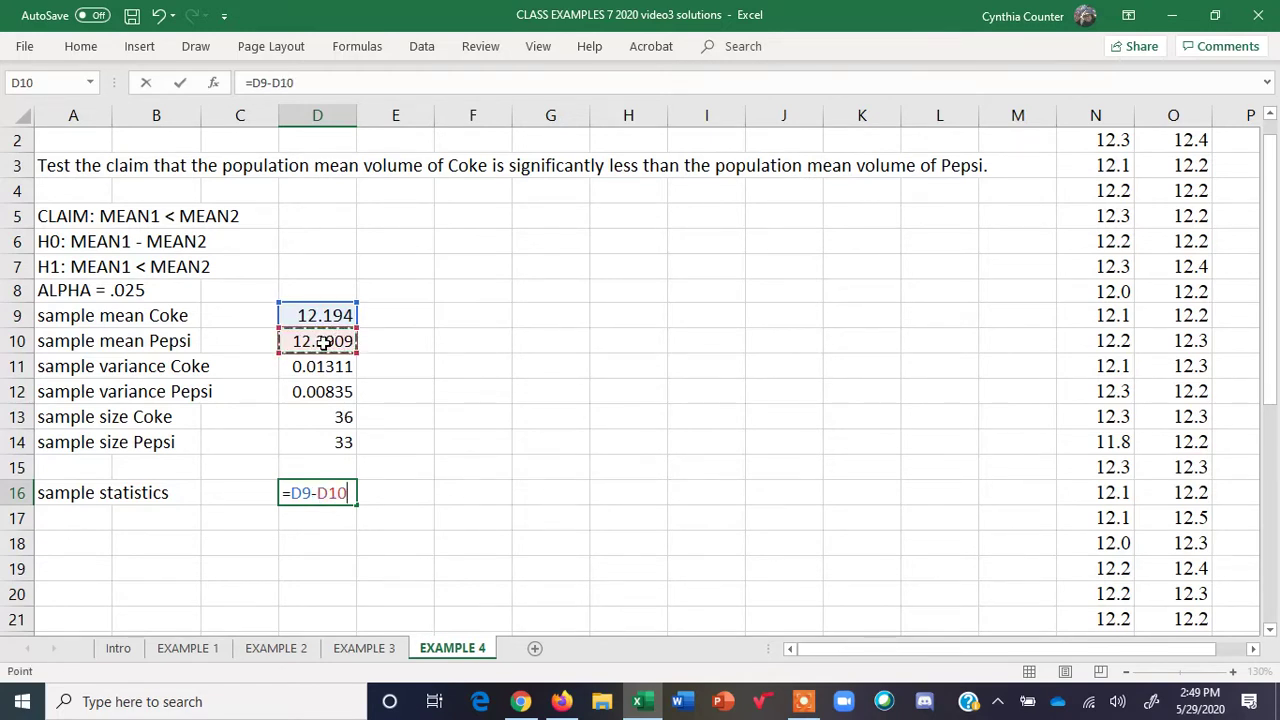
key(Return)
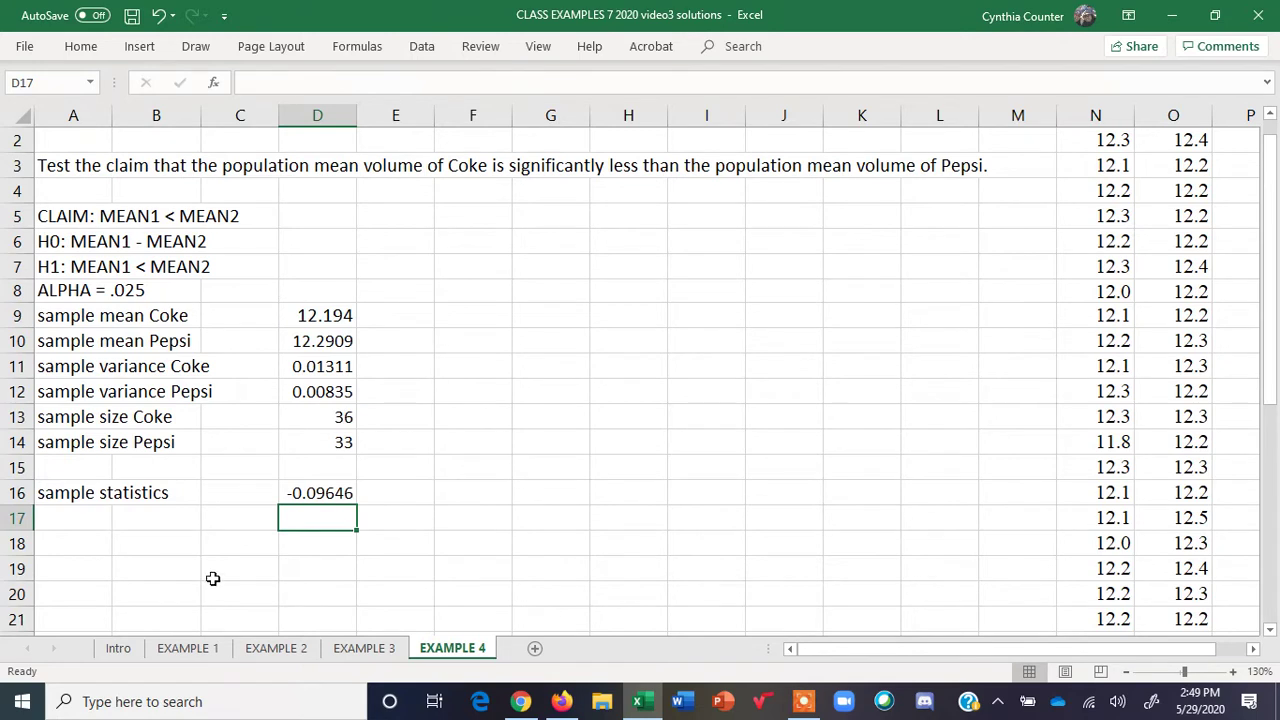
Correct the label in cell A16 to the singular "sample statistic".
double_click(45, 497)
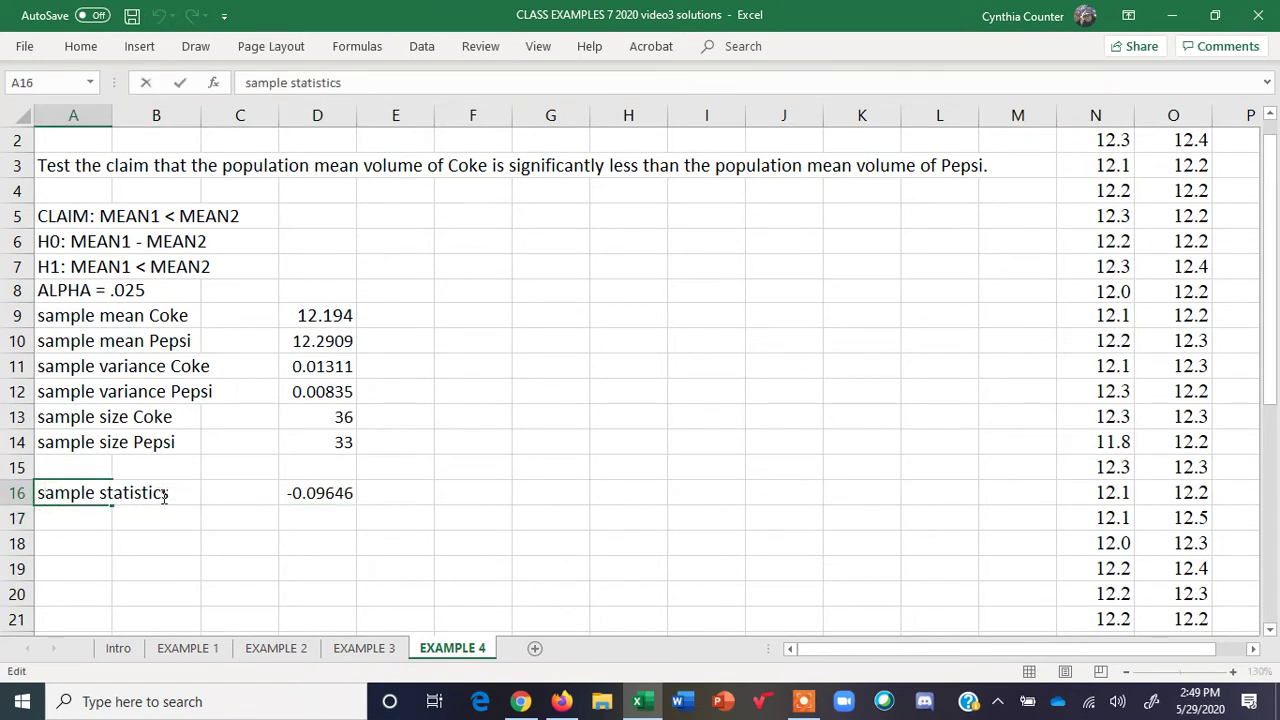
click(168, 497)
key(BackSpace)
Enter the label "test statistic" in cell A17 and "t stat" in cell C17.
click(84, 518)
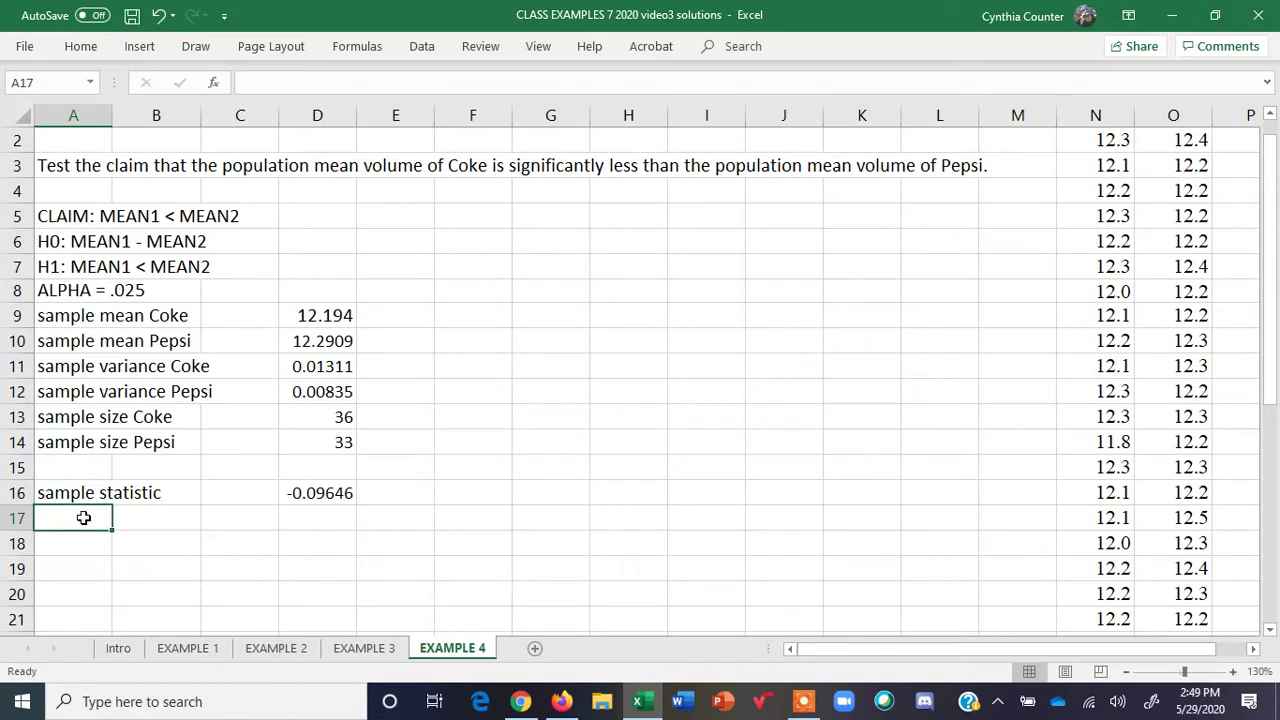
text(test statistic)
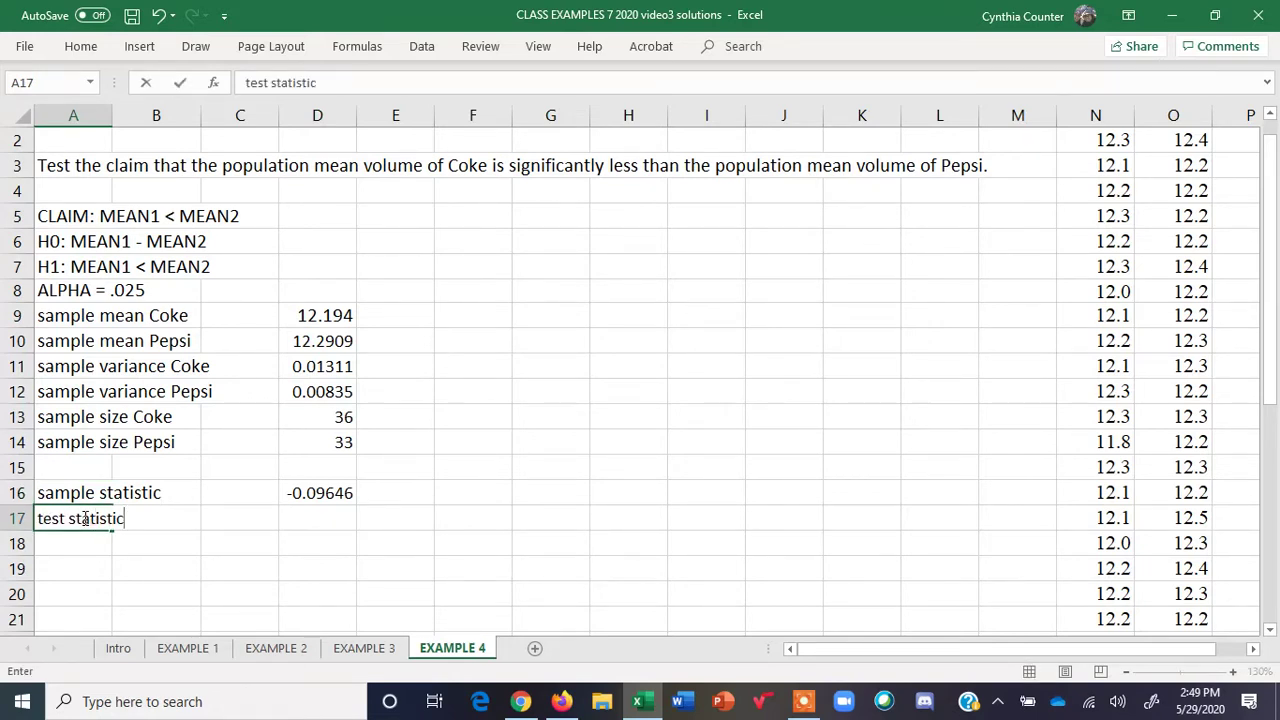
click(230, 515)
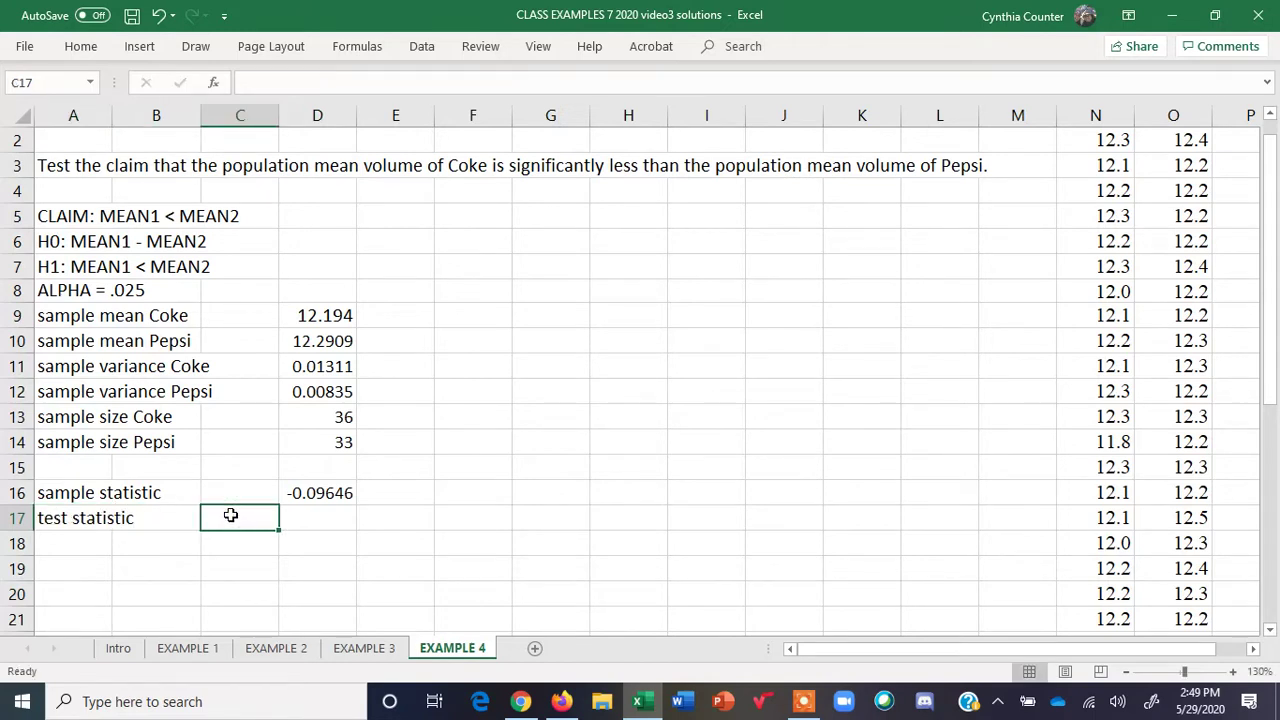
text(t stat)
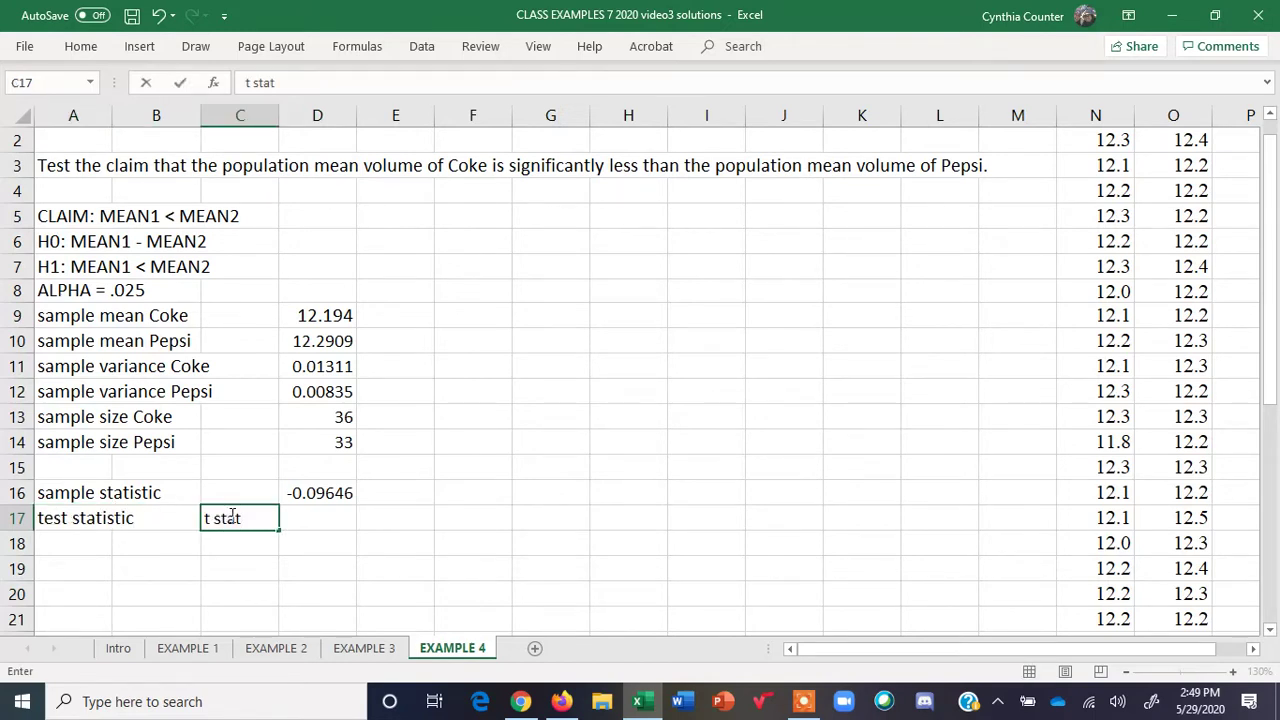
click(321, 515)
text(=()
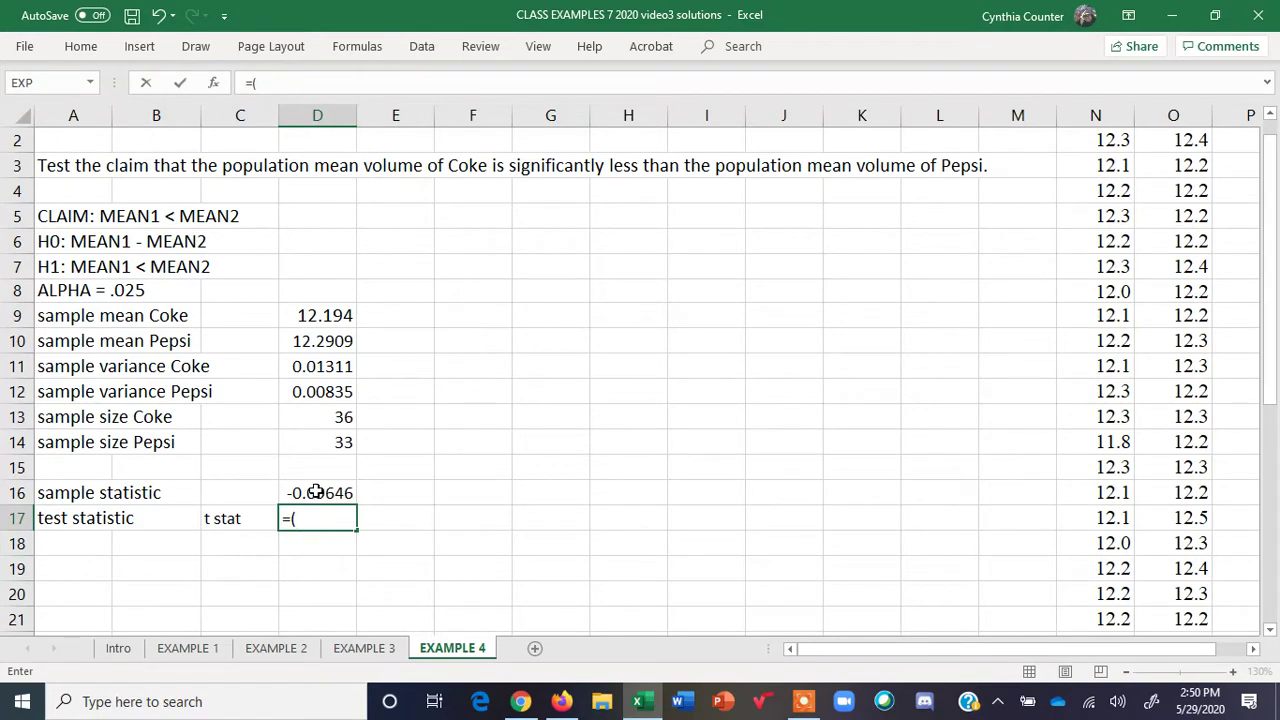
click(315, 491)
text(-)
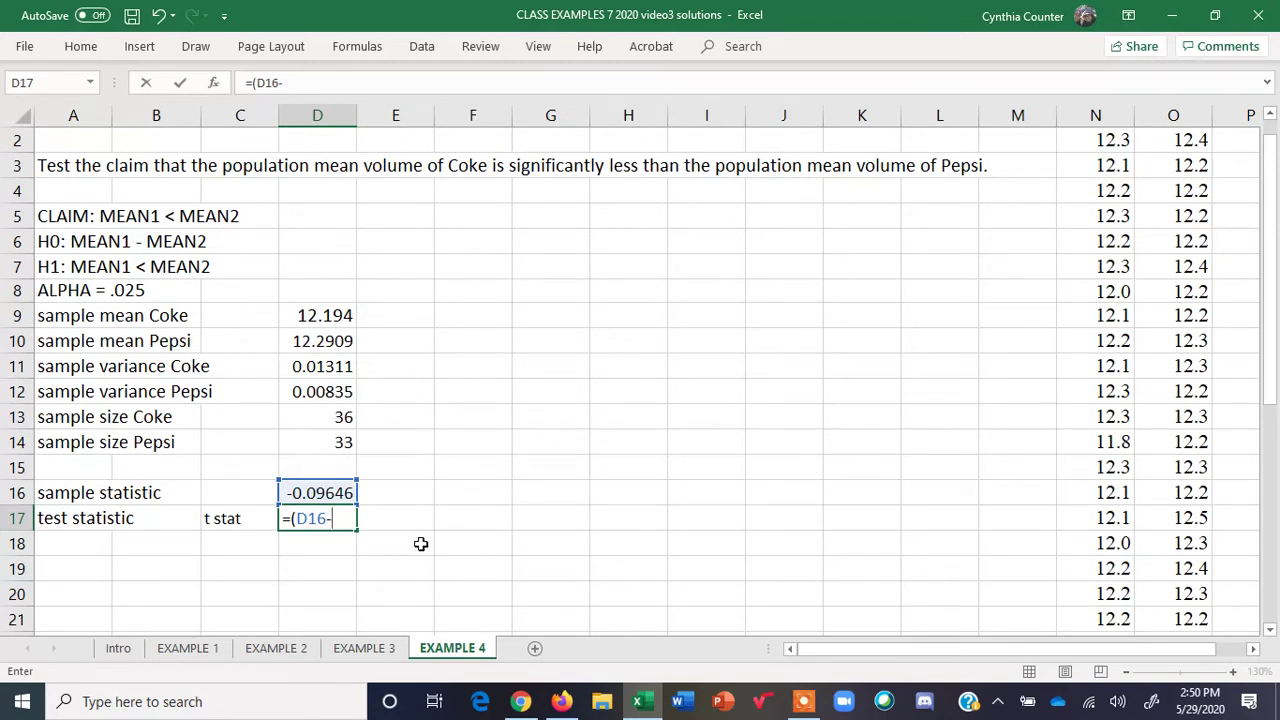
key(BackSpace)
key(BackSpace)
key(BackSpace)
key(BackSpace)
key(BackSpace)
key(BackSpace)
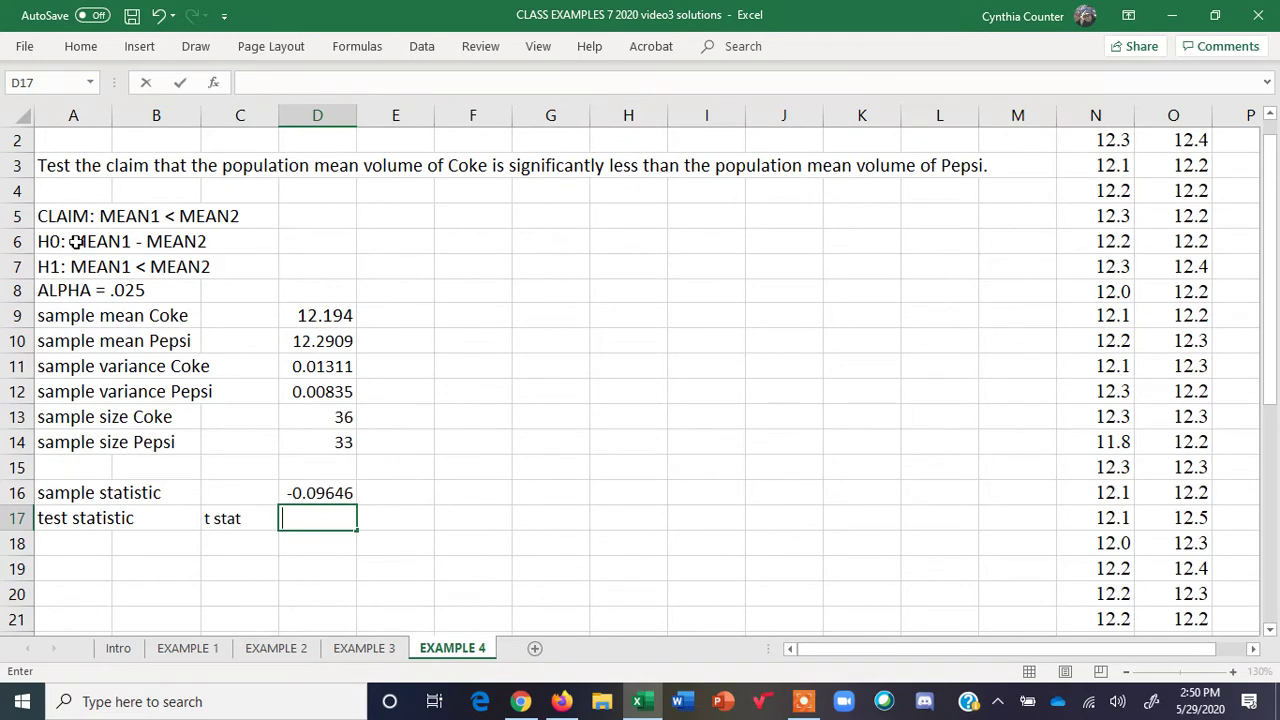
Restate the claim as "CLAIM: MEAN1 - MEAN2 < 0" in cell D5 and the null hypothesis as "H0: MEAN1 - MEAN2 = 0" in D6.
click(310, 241)
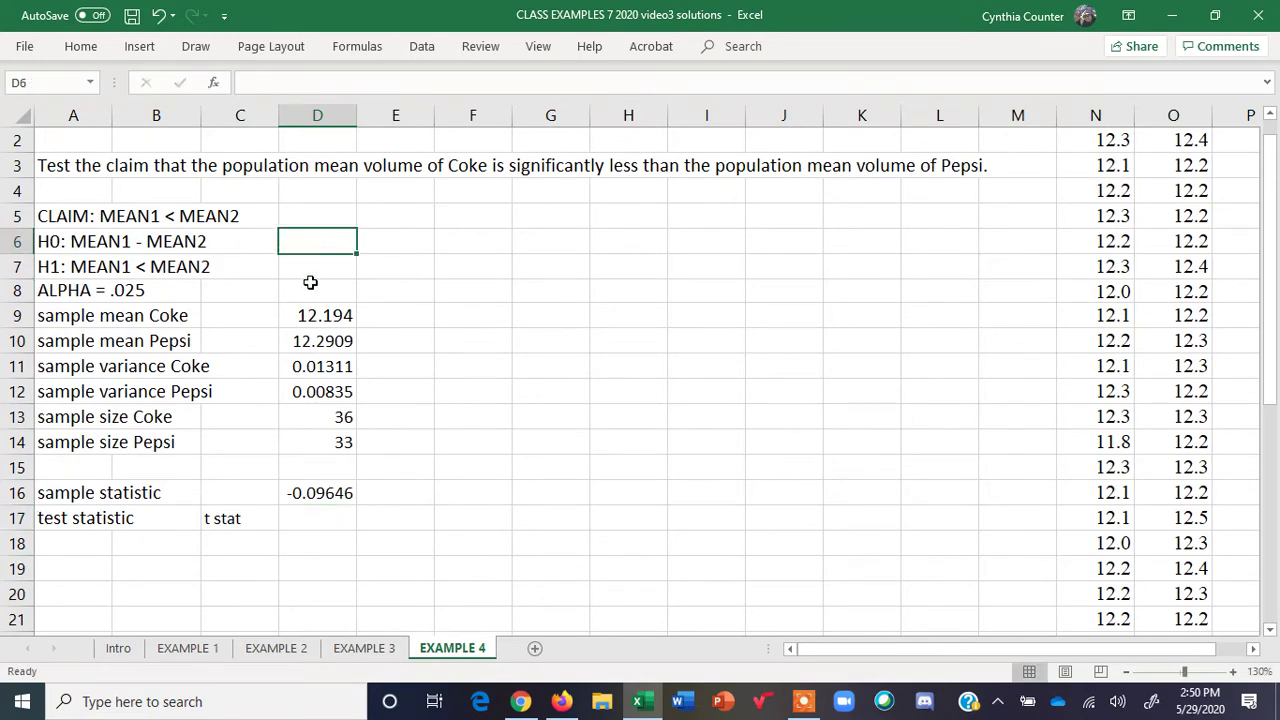
click(328, 487)
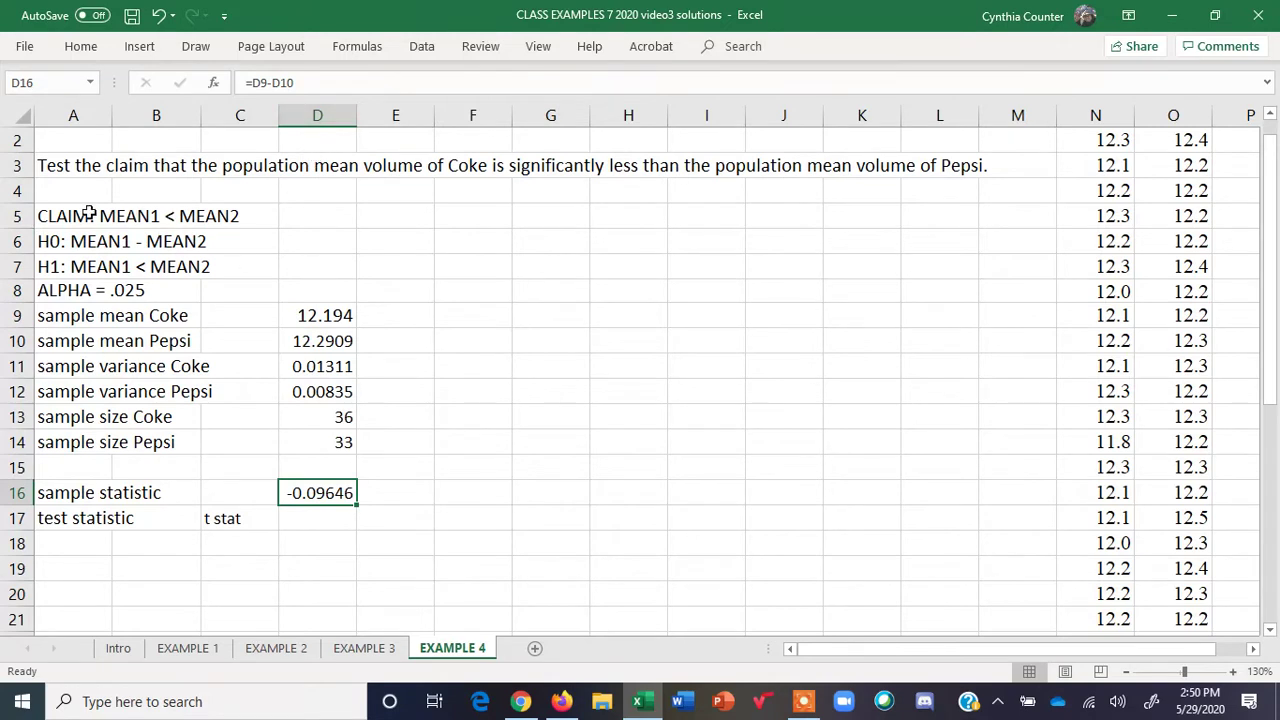
click(326, 242)
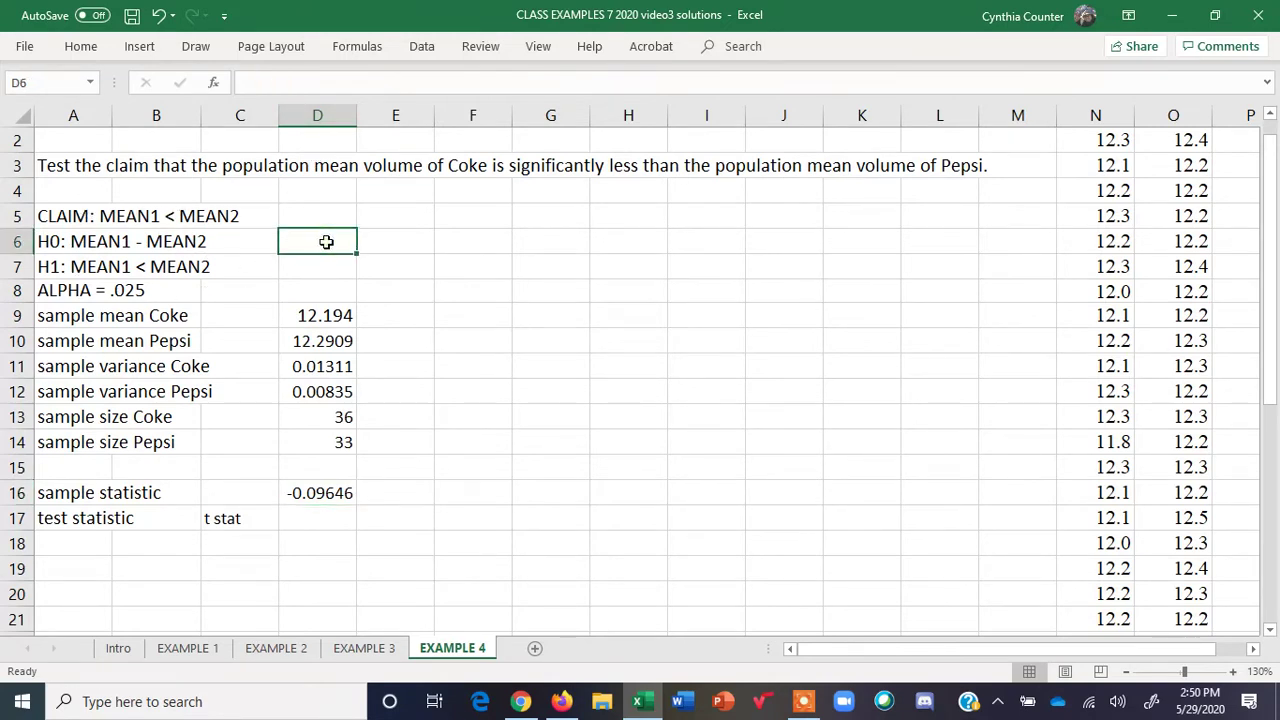
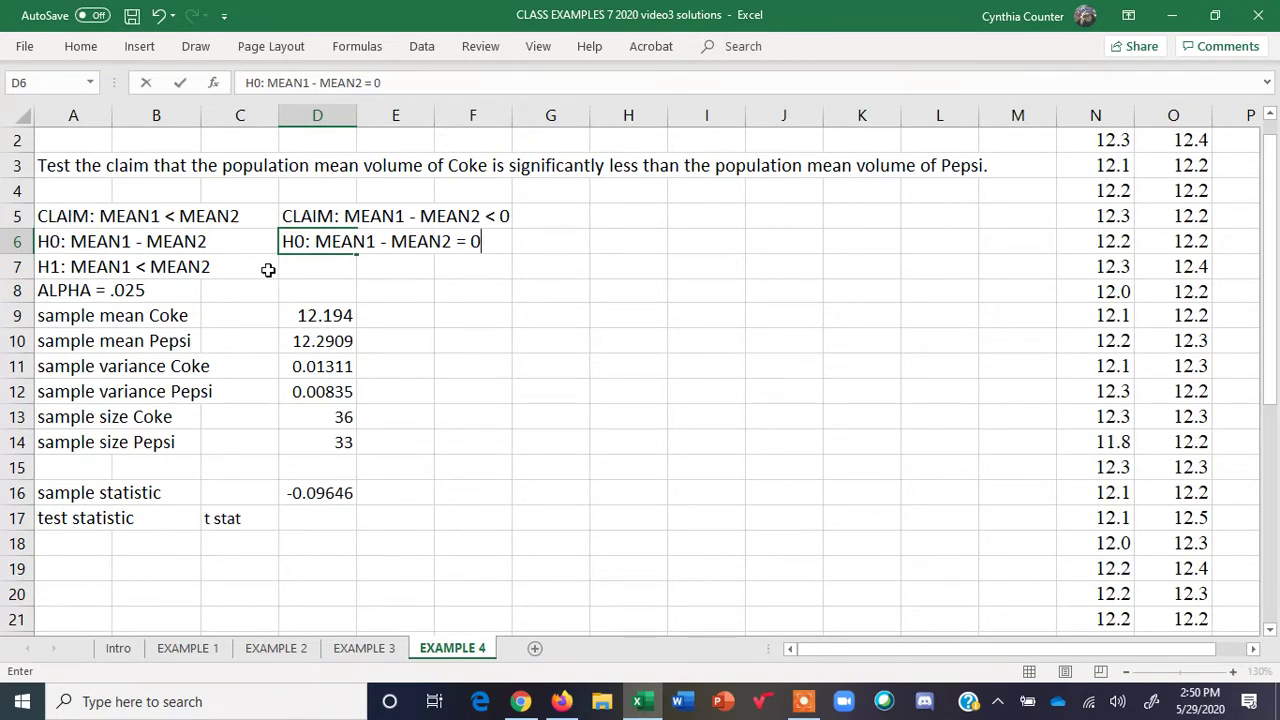
Restate the alternative hypothesis as "H1: MEAN1 - MEAN2 < 0" in cell D7.
click(331, 265)
text(H1)
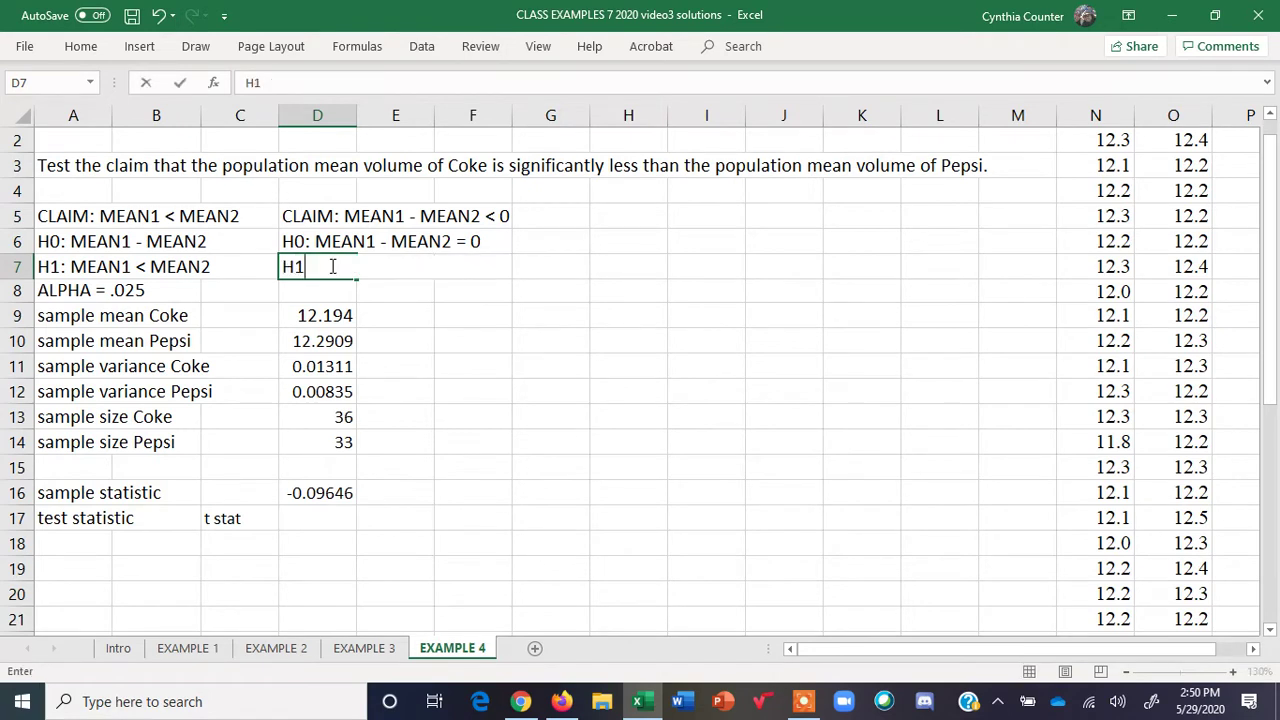
text(: MEAN1)
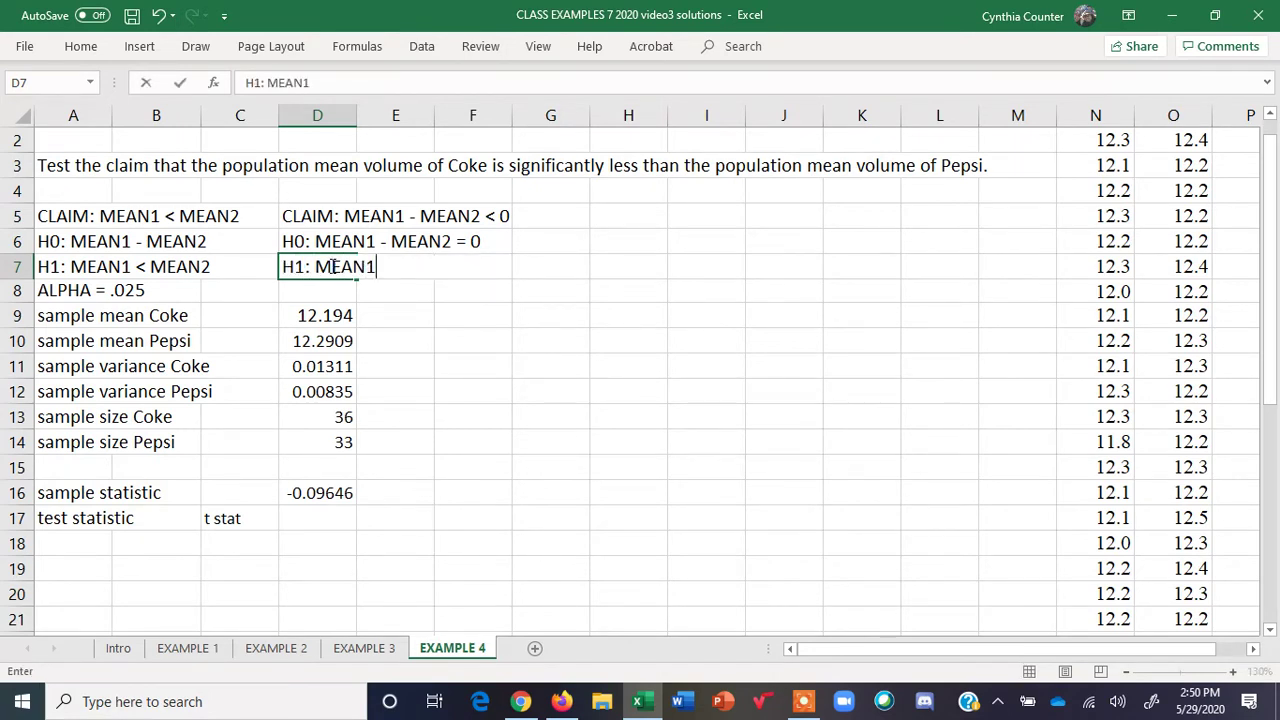
text( - MEAN2 < 0)
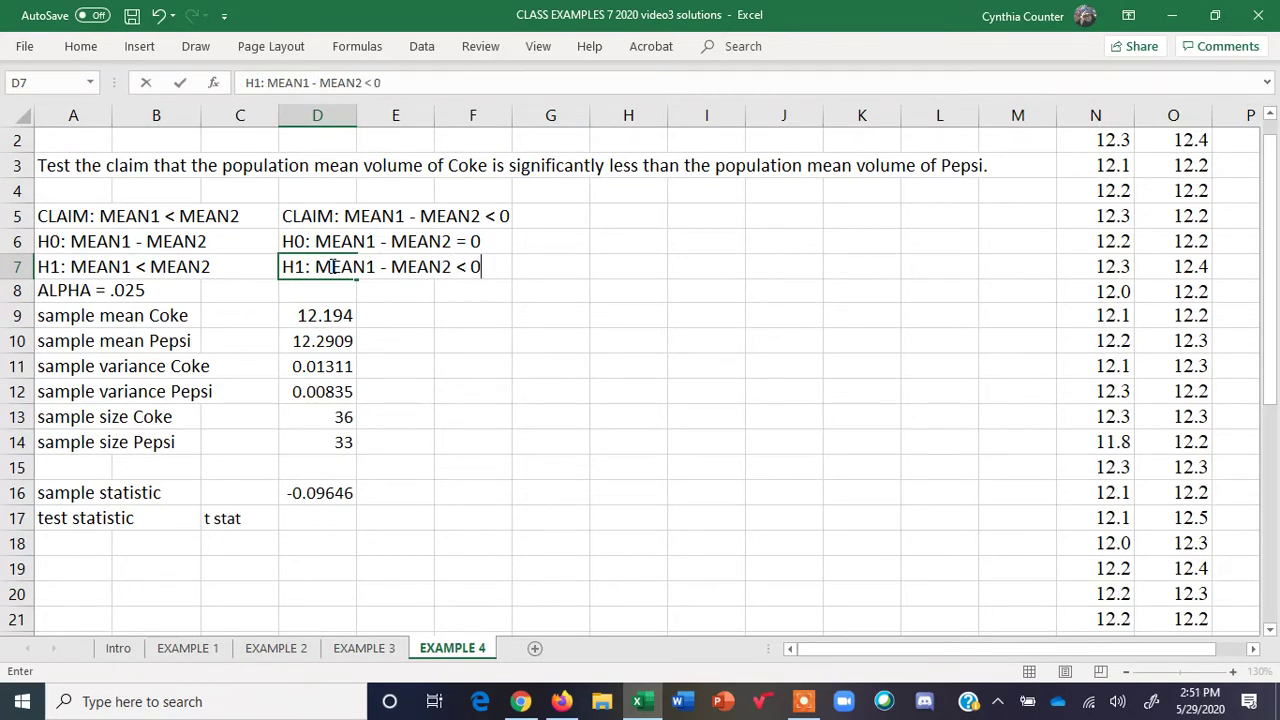
key(Return)
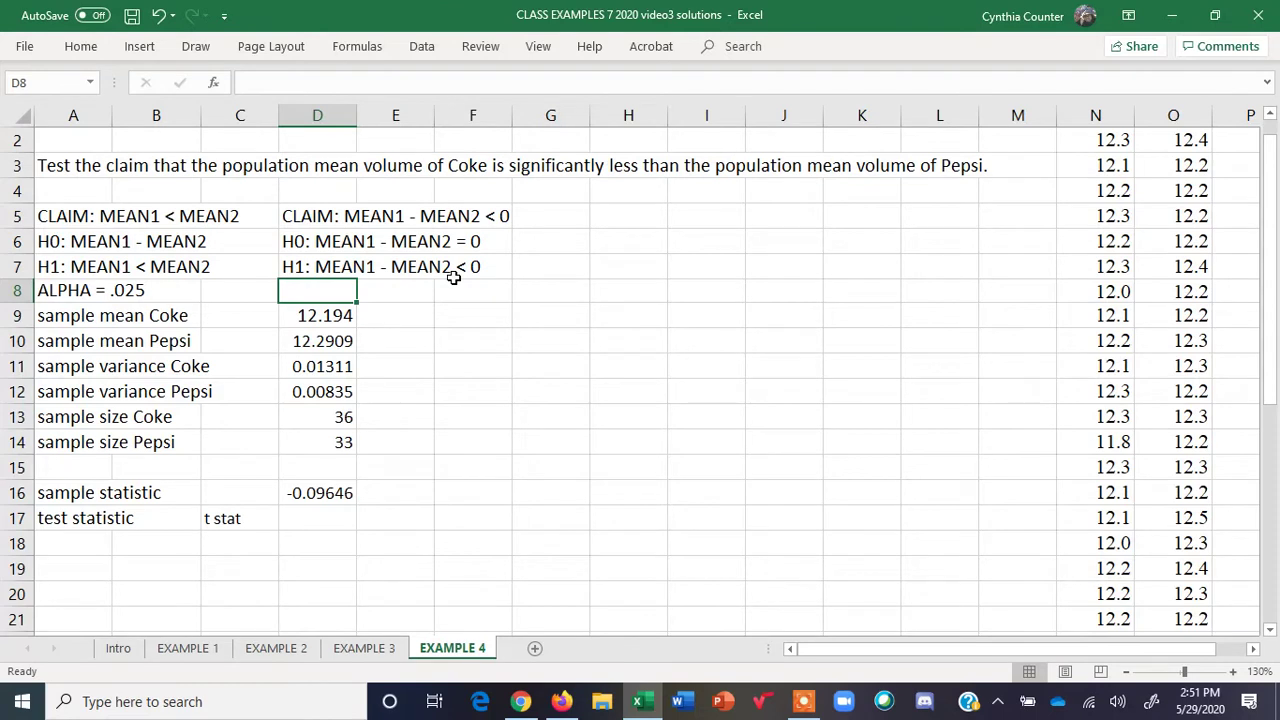
Add the note "sample mean1 - sample mean2" in cell F16 beside the sample statistic.
click(455, 493)
text(sa)
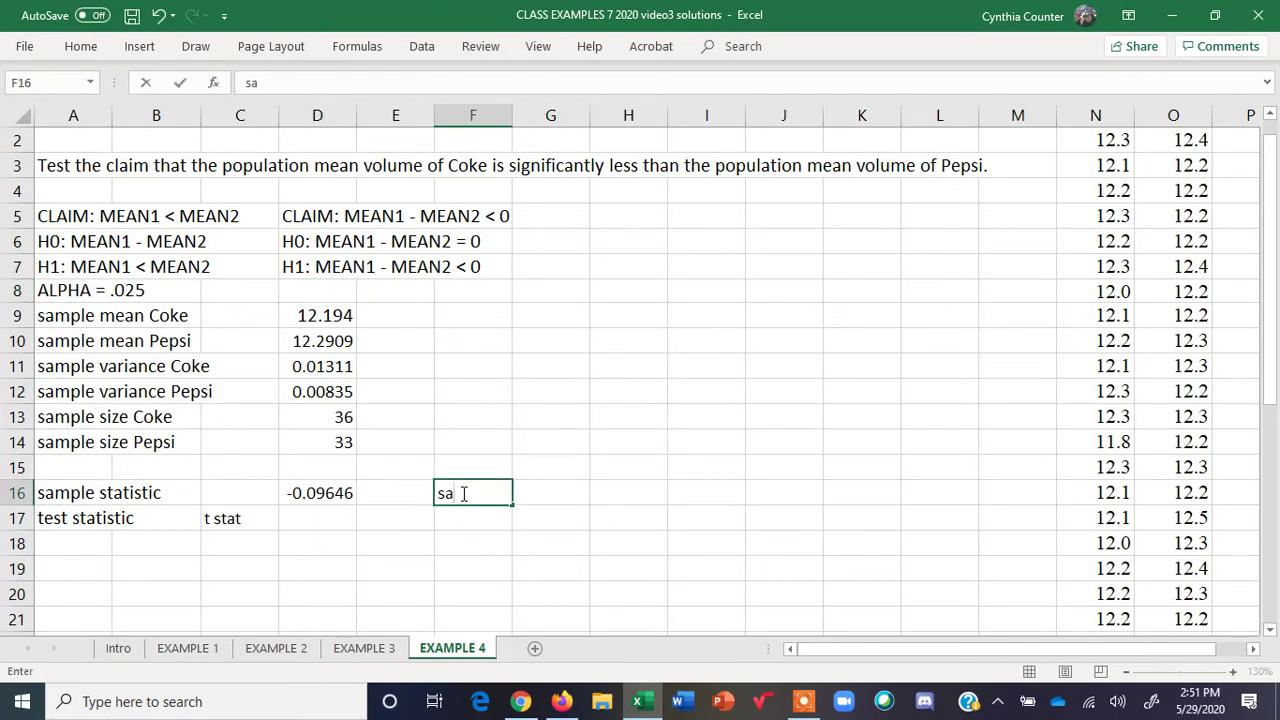
text(mple mean)
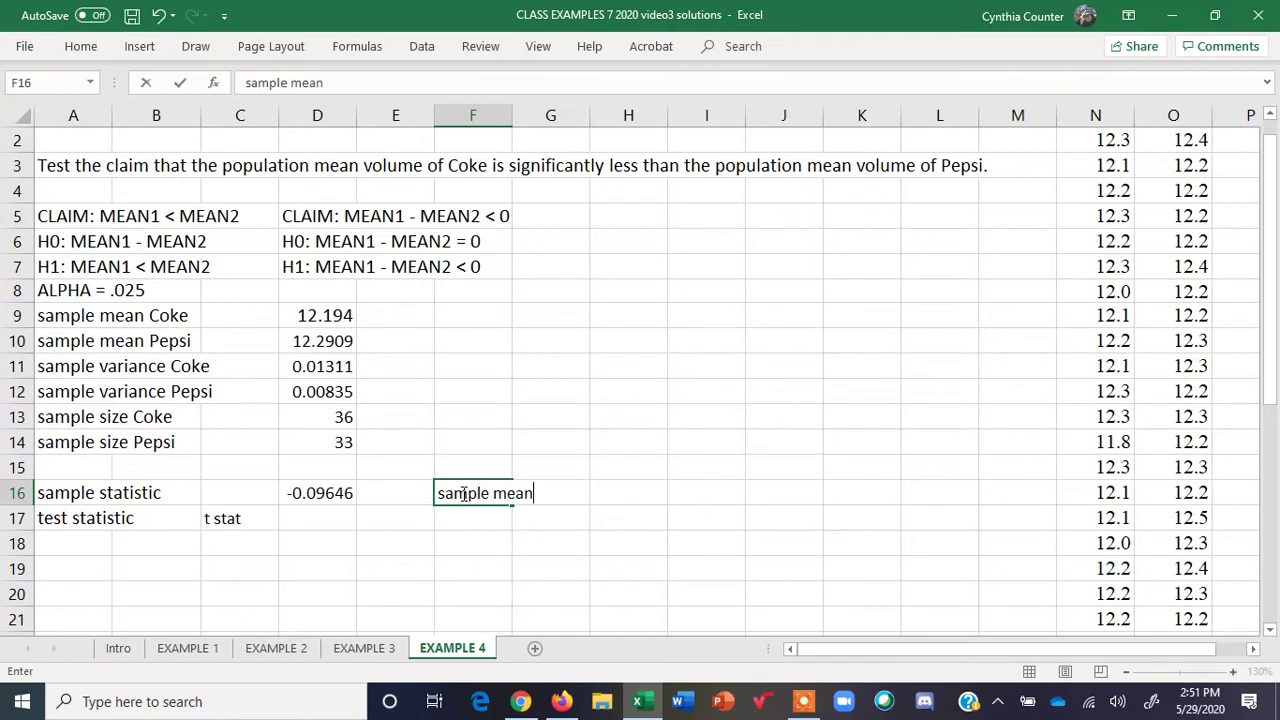
text(1 - sample mean2)
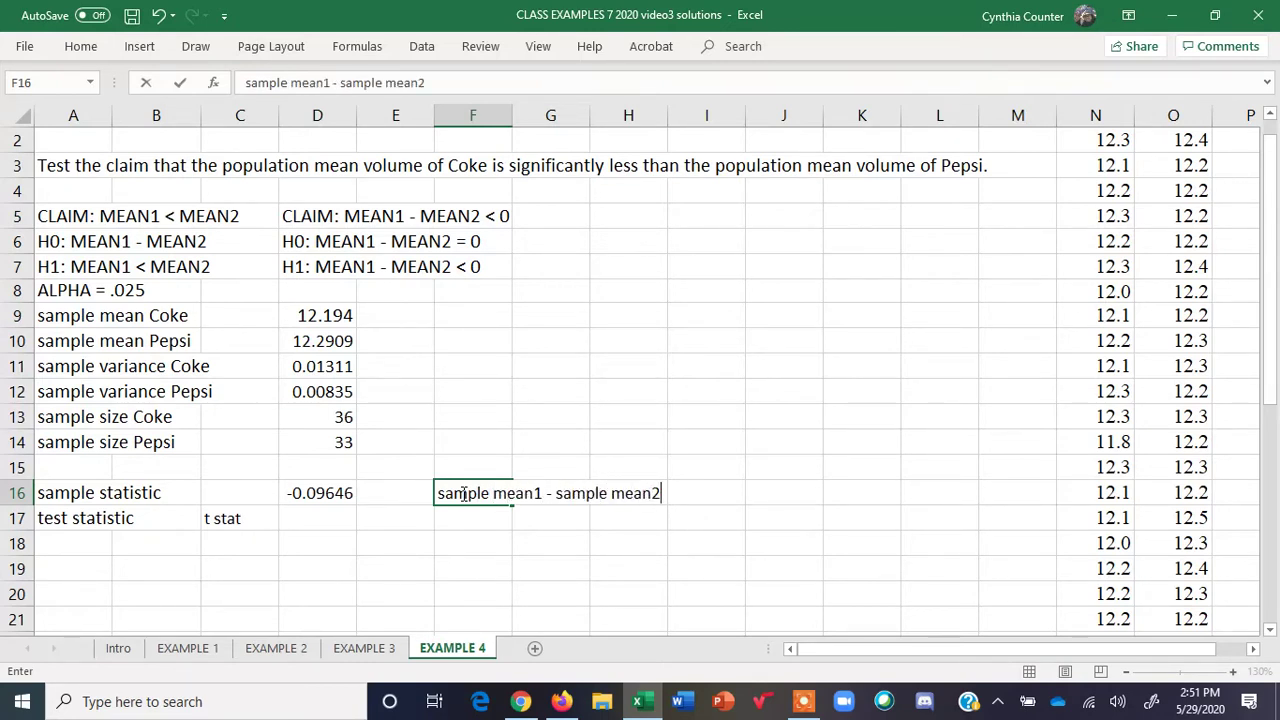
key(Return)
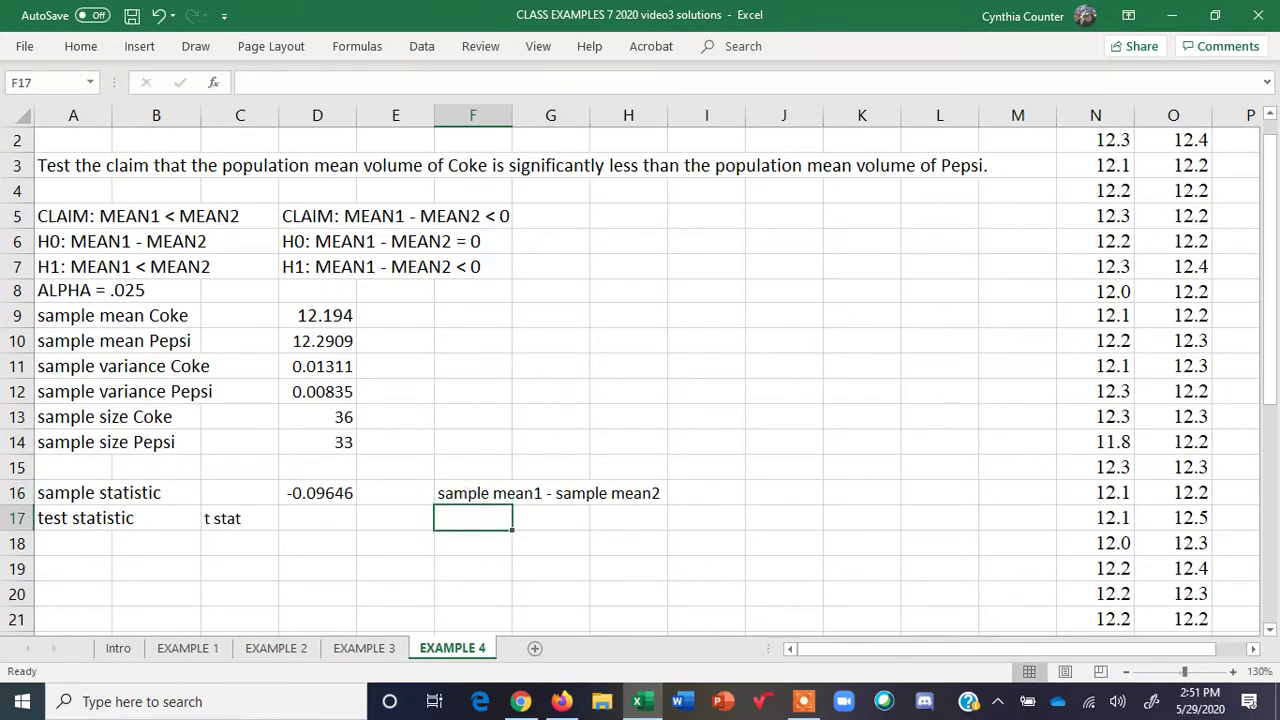
click(318, 521)
text(=)
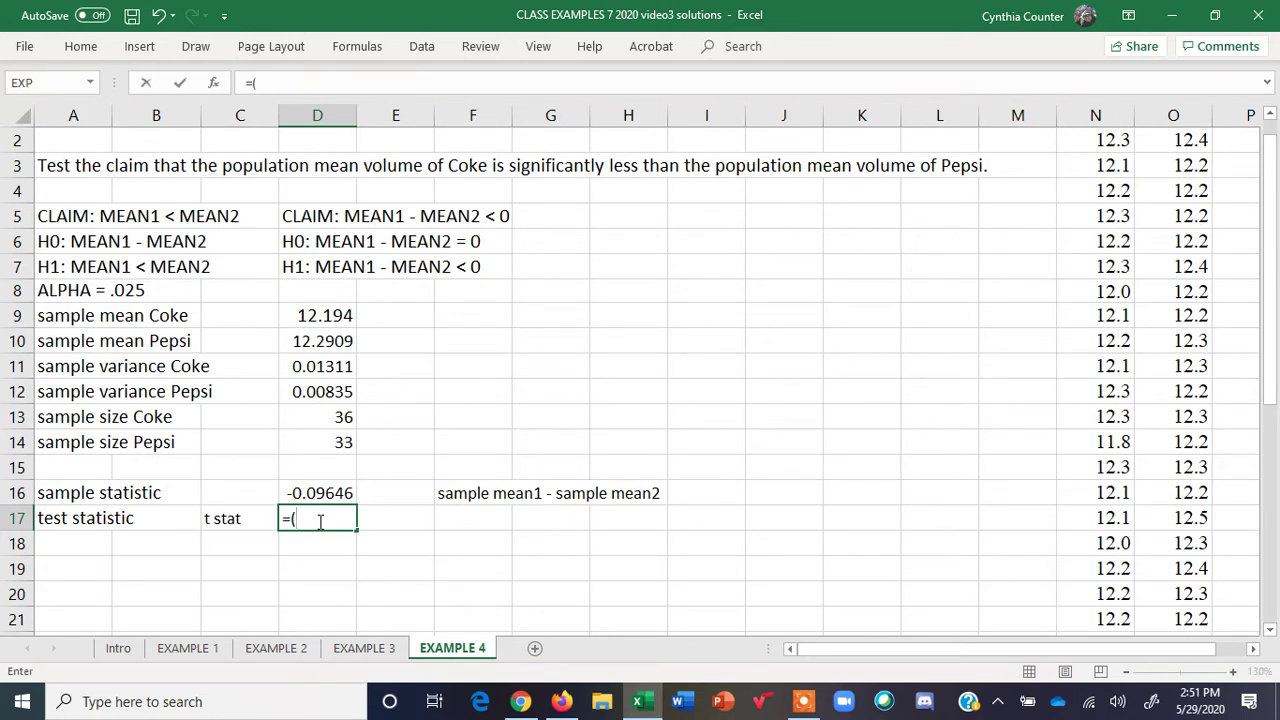
text(()
click(326, 489)
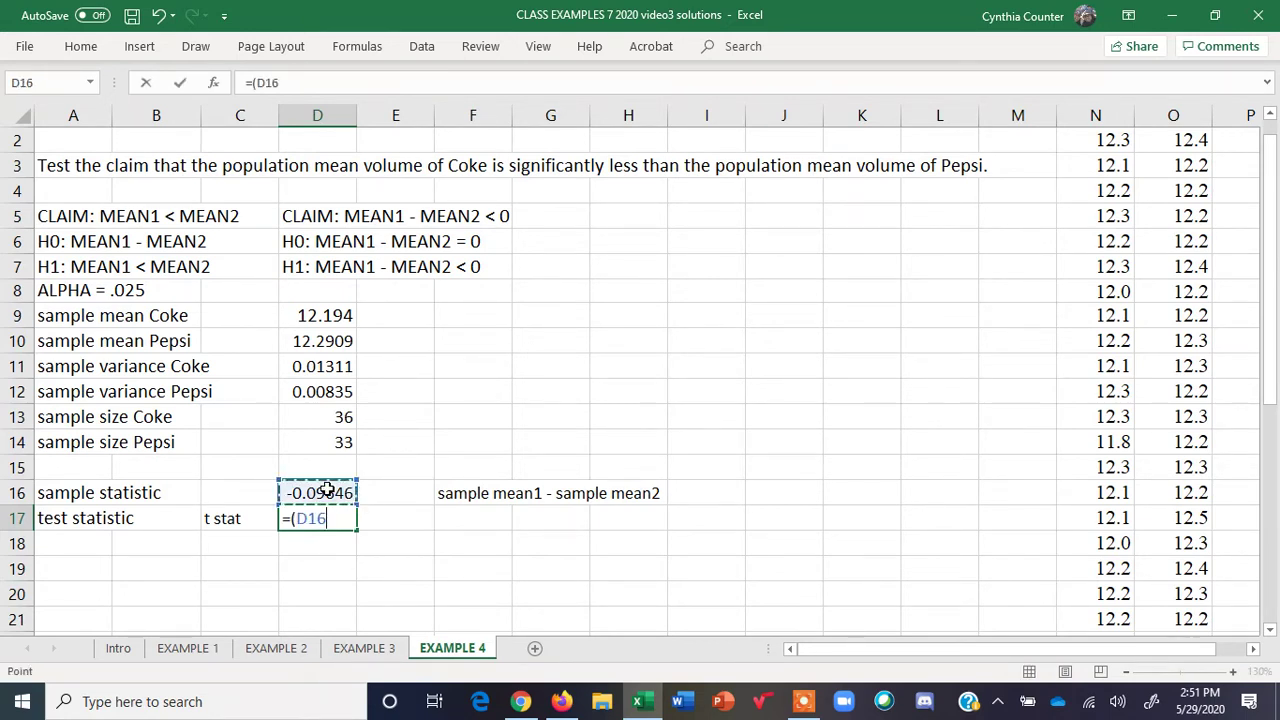
text(-)
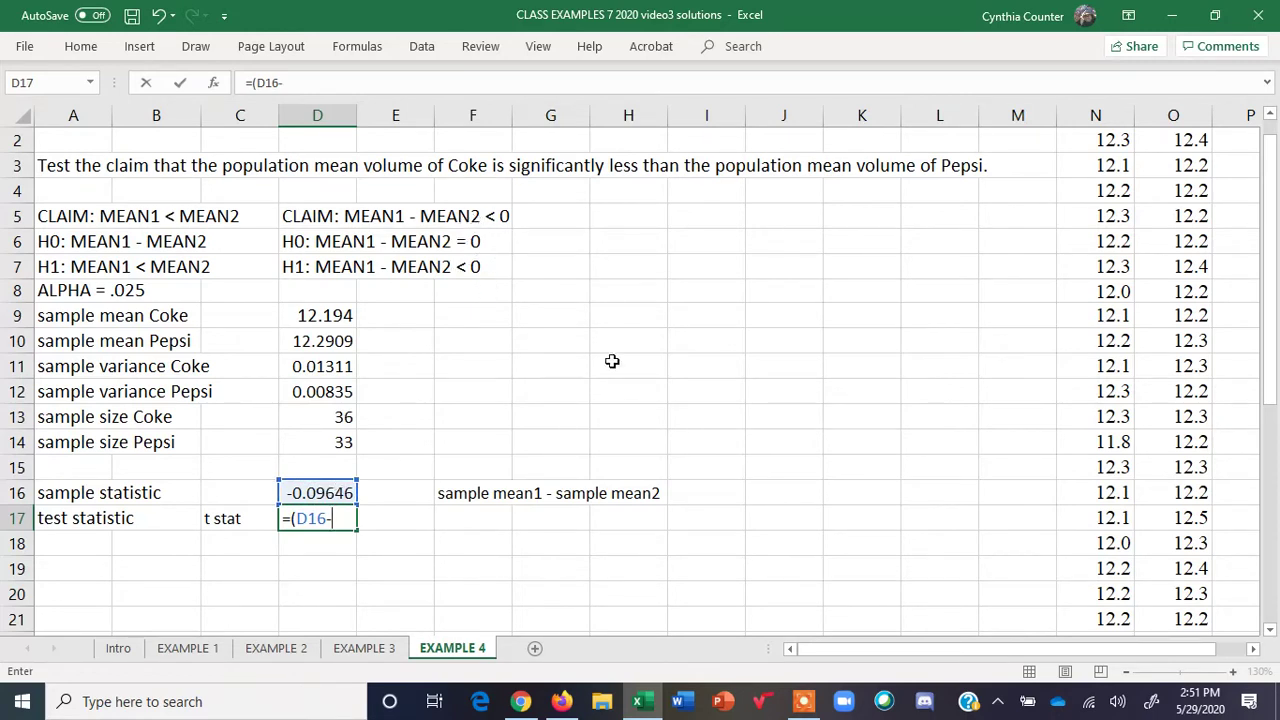
text(0))
key(BackSpace)
key(BackSpace)
key(BackSpace)
key(BackSpace)
key(BackSpace)
key(BackSpace)
key(BackSpace)
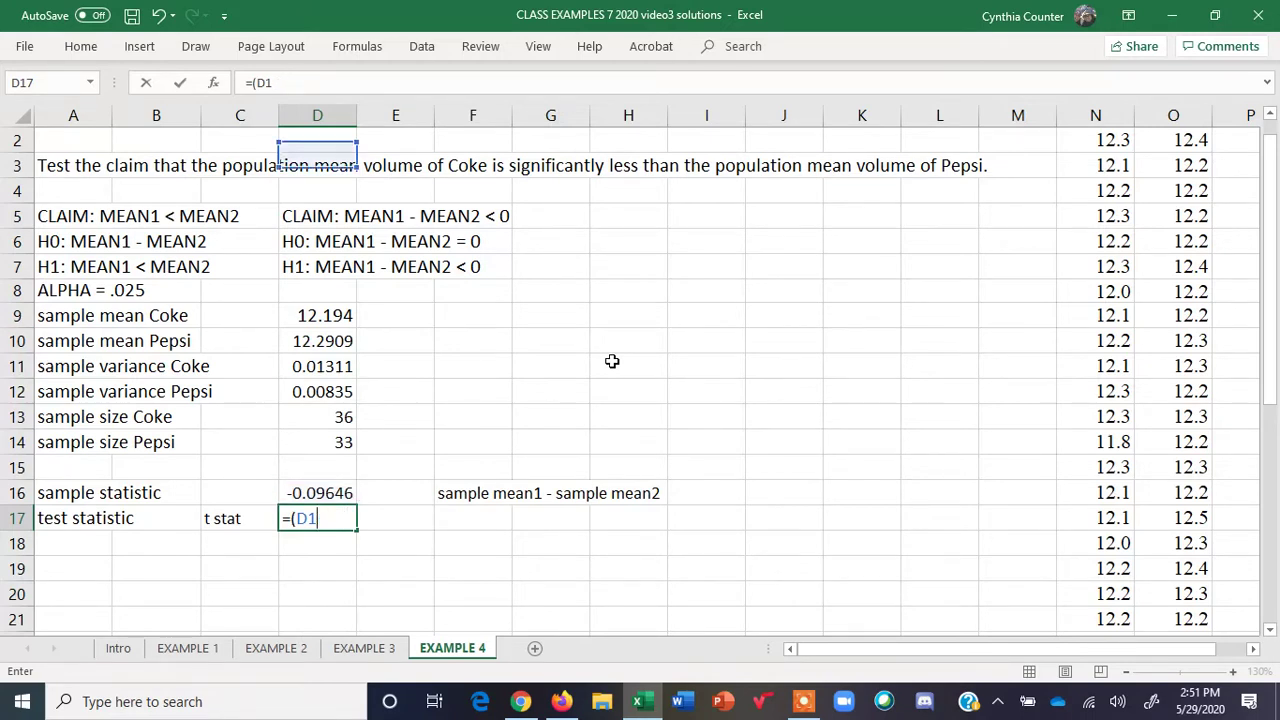
click(214, 472)
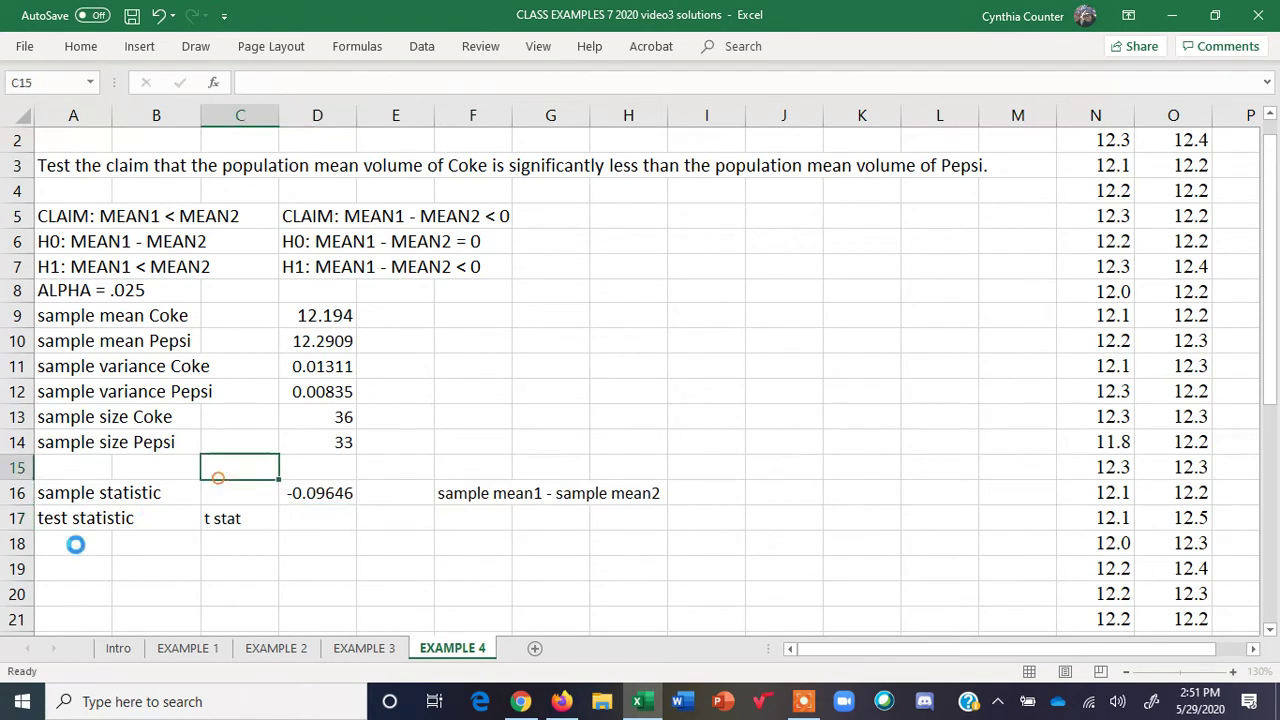
right_click(214, 472)
key(Escape)
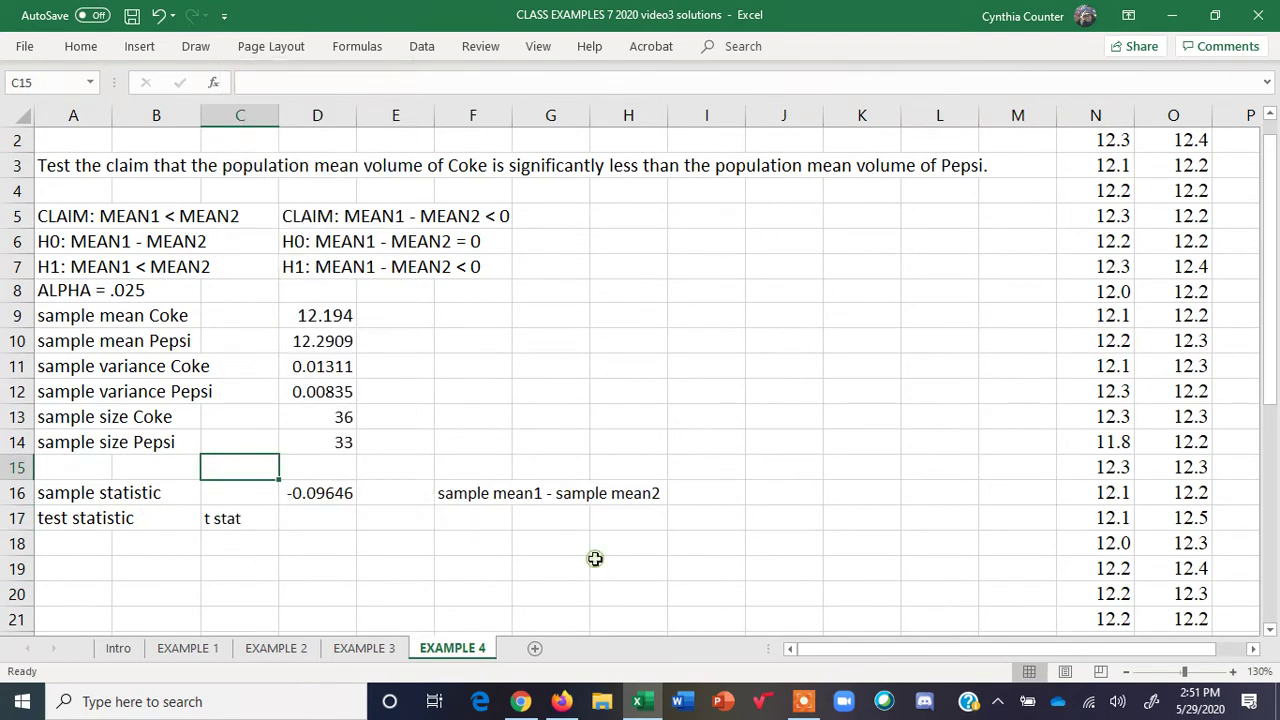
Move the test statistic labels from A17:C17 down to row 18 and enter the label "SE" in cell A17.
click(55, 520)
drag(55, 520, 223, 517)
key(ctrl+c)
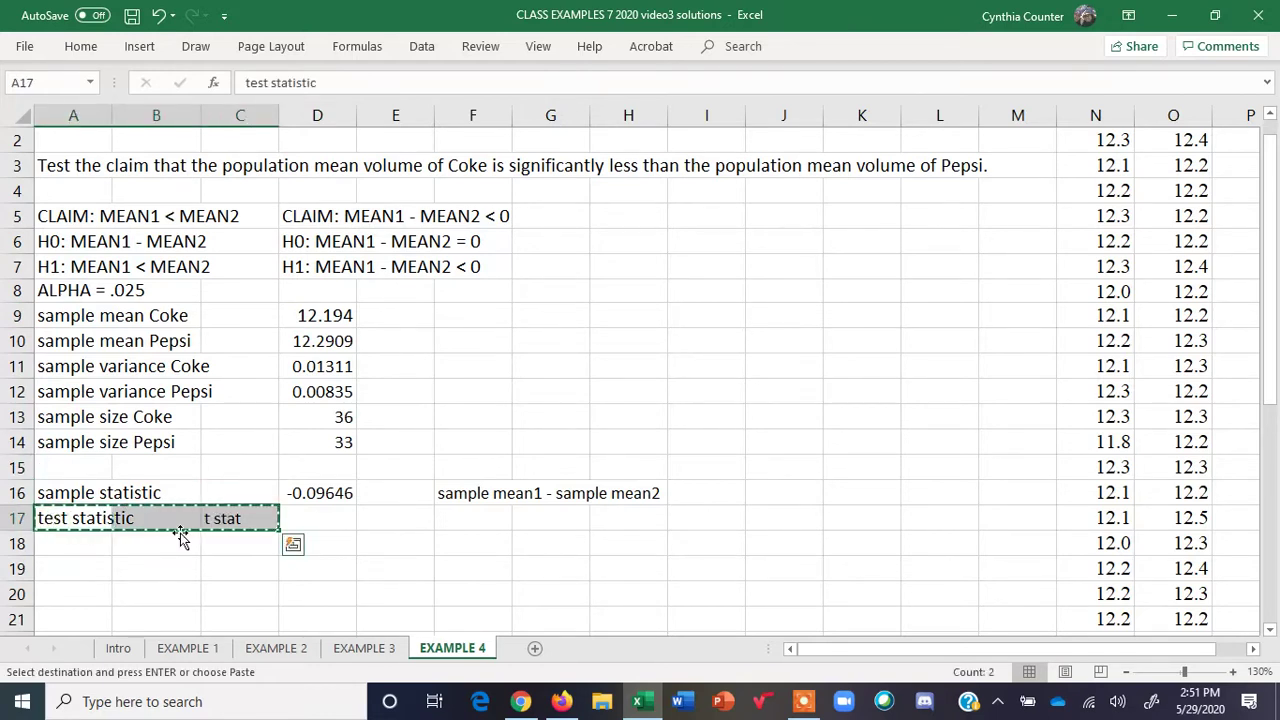
click(83, 543)
key(Return)
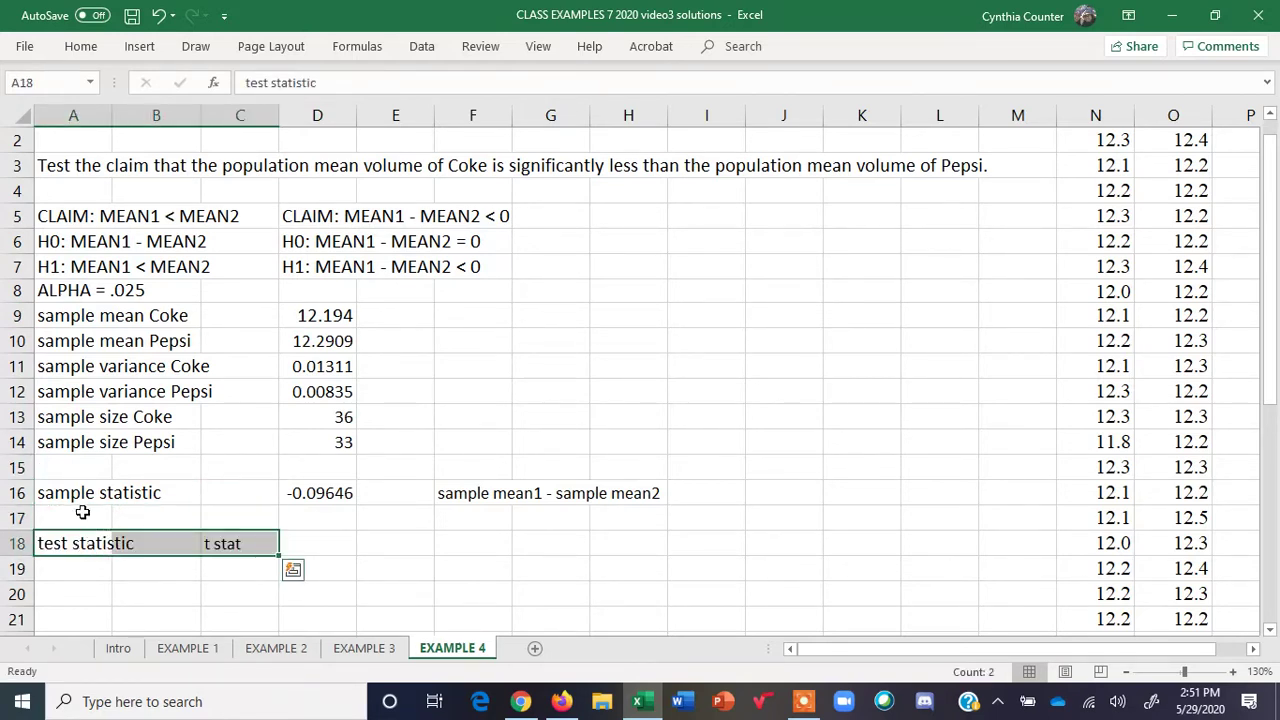
click(83, 513)
text(SE)
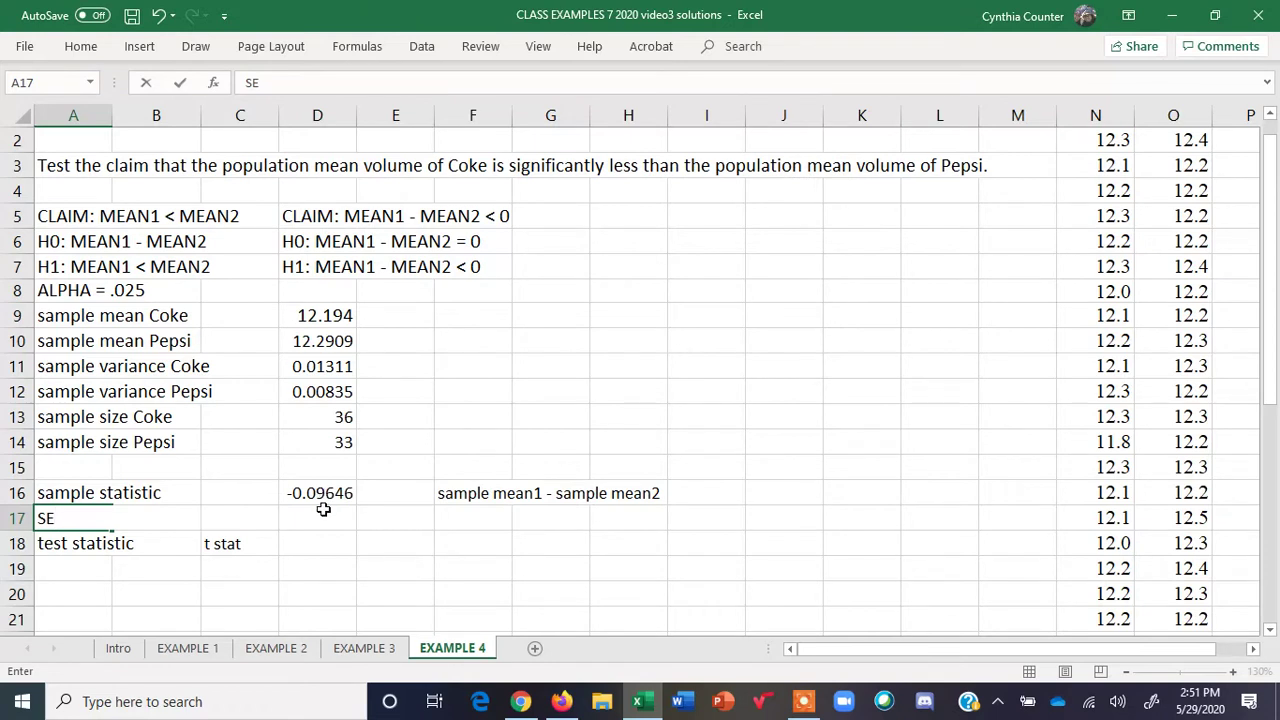
Write the standard error formula as the text note "SQRT(VAR1/n1+VAR2/n2)" in cell F17.
click(472, 517)
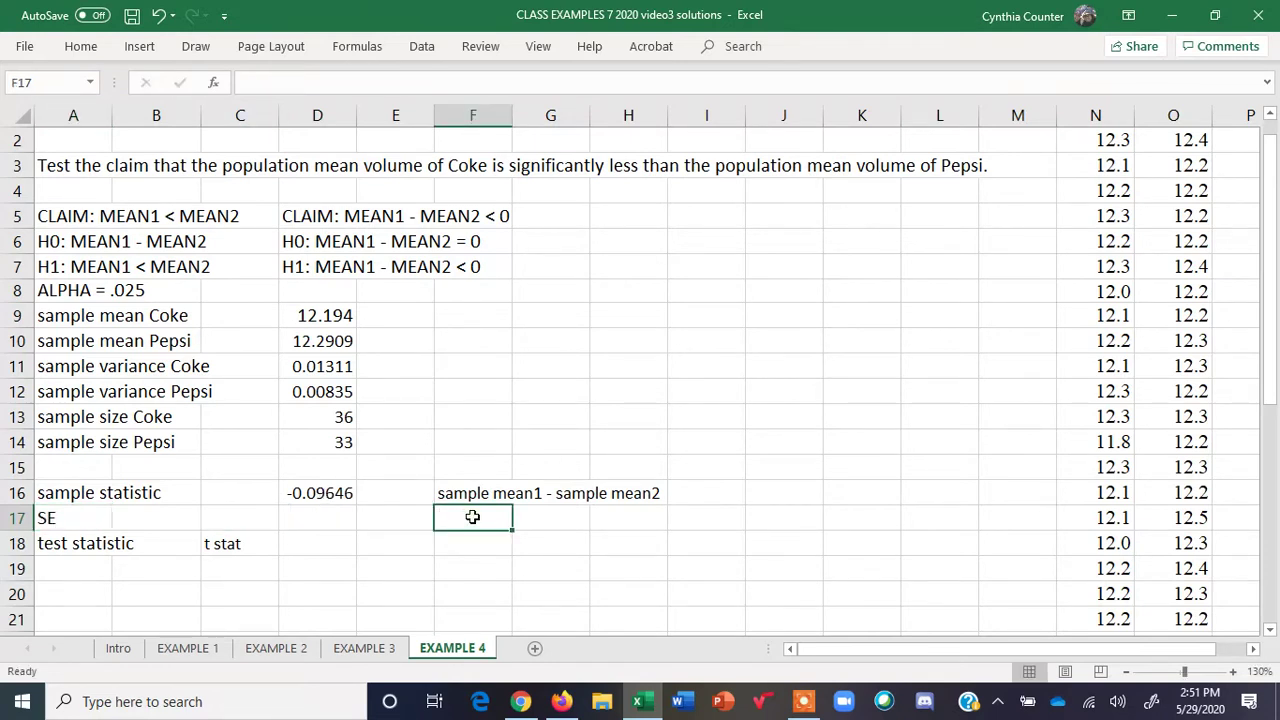
text(=sqrt)
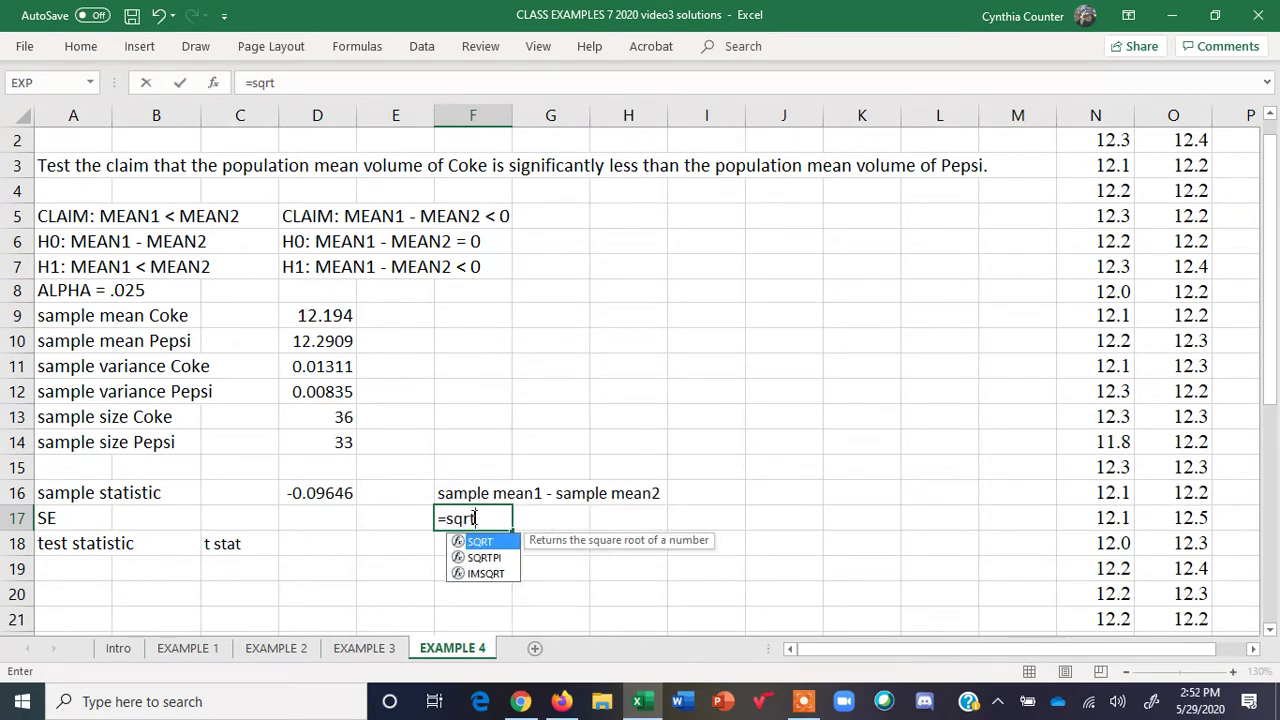
key(BackSpace)
key(BackSpace)
key(BackSpace)
key(BackSpace)
key(BackSpace)
text(SQRT)
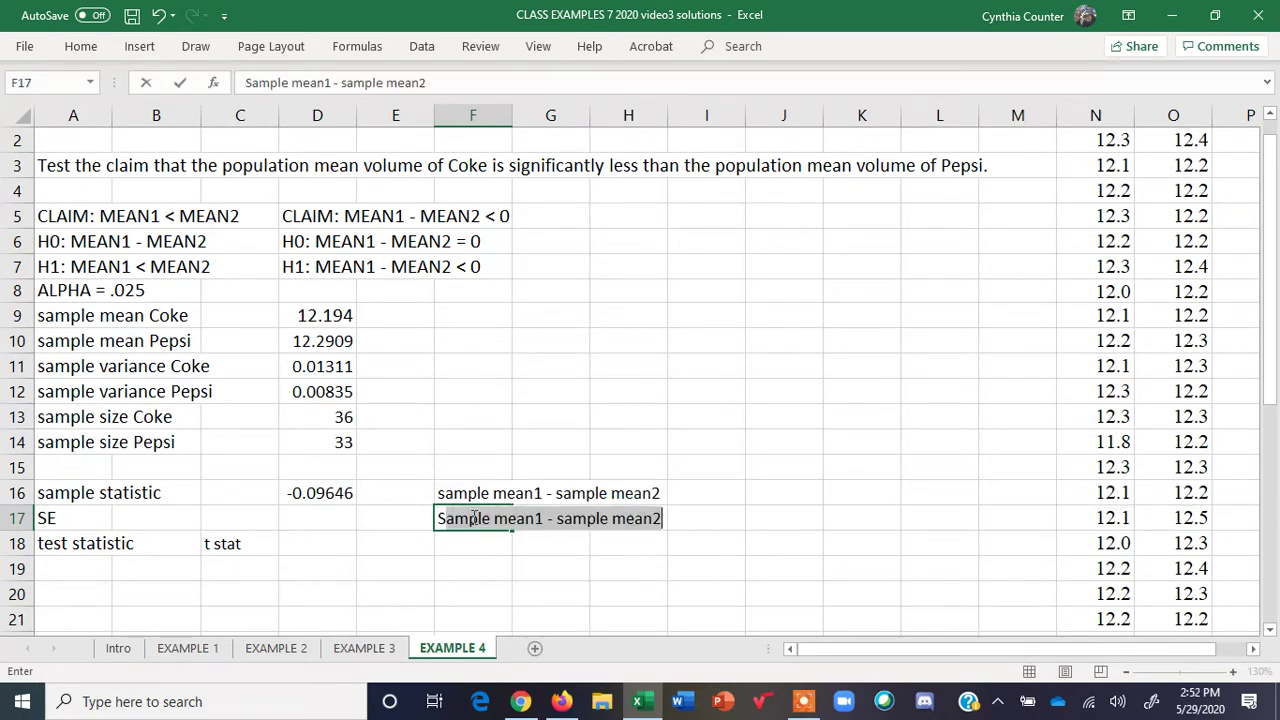
text((V)
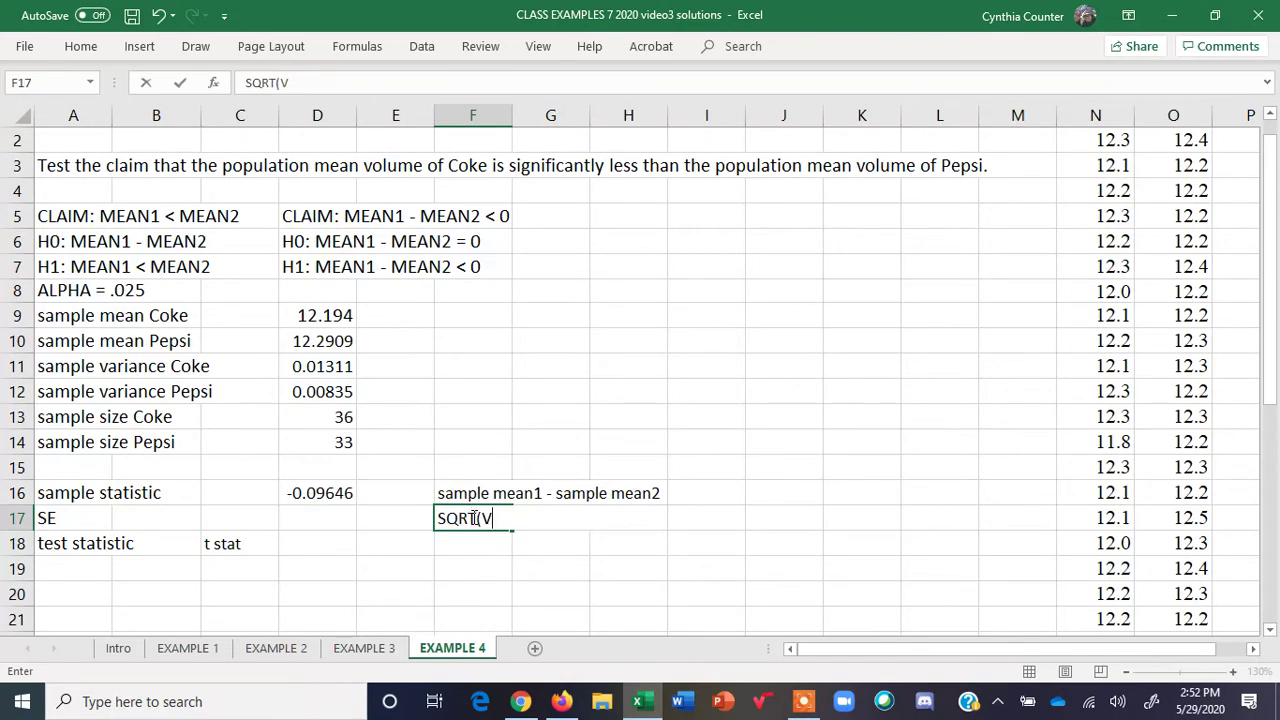
text(AR1/N2)
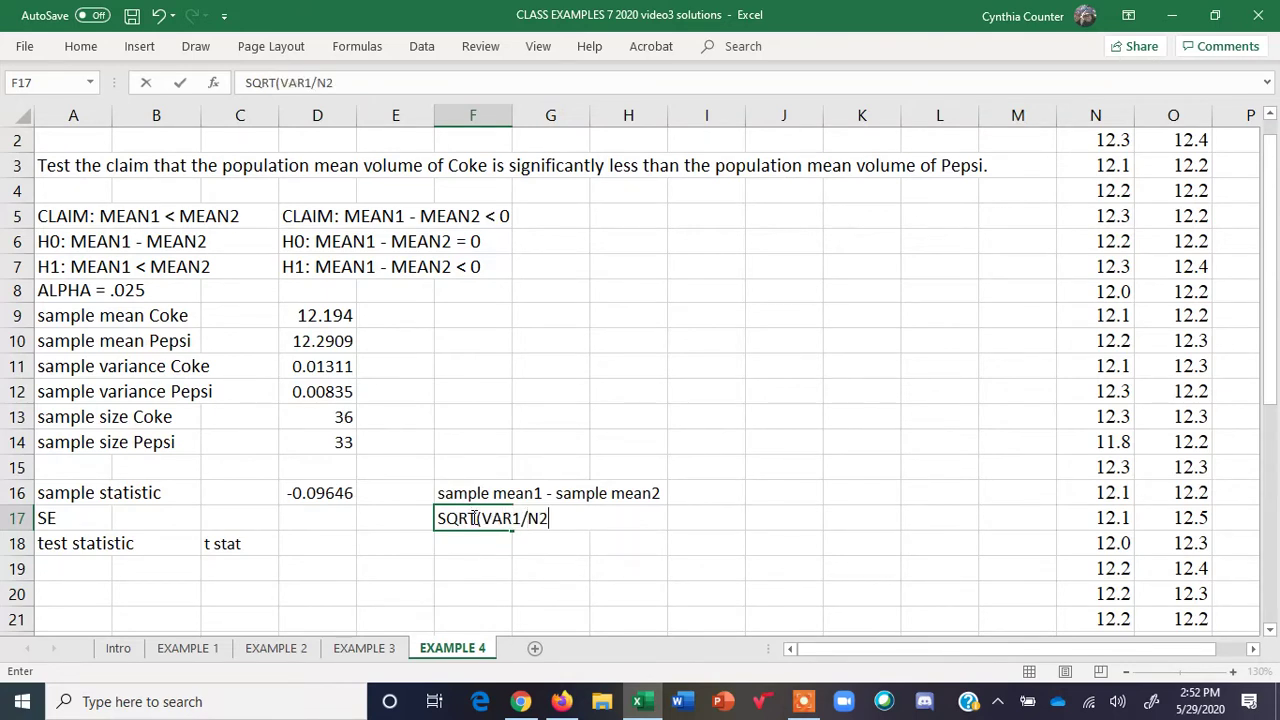
key(BackSpace)
key(BackSpace)
text(n1+V)
scroll(482, 567, up, 1)
text(ar)
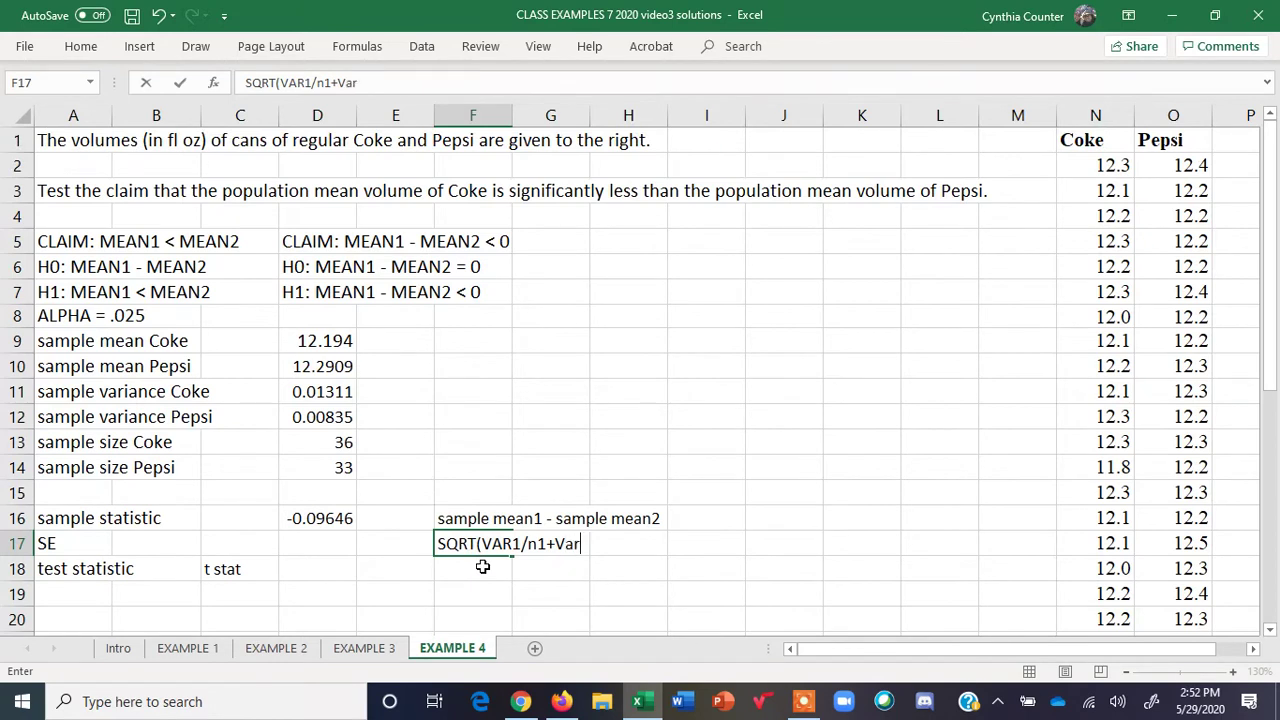
key(BackSpace)
key(BackSpace)
text(QR)
key(BackSpace)
key(BackSpace)
text(AR2/n2))
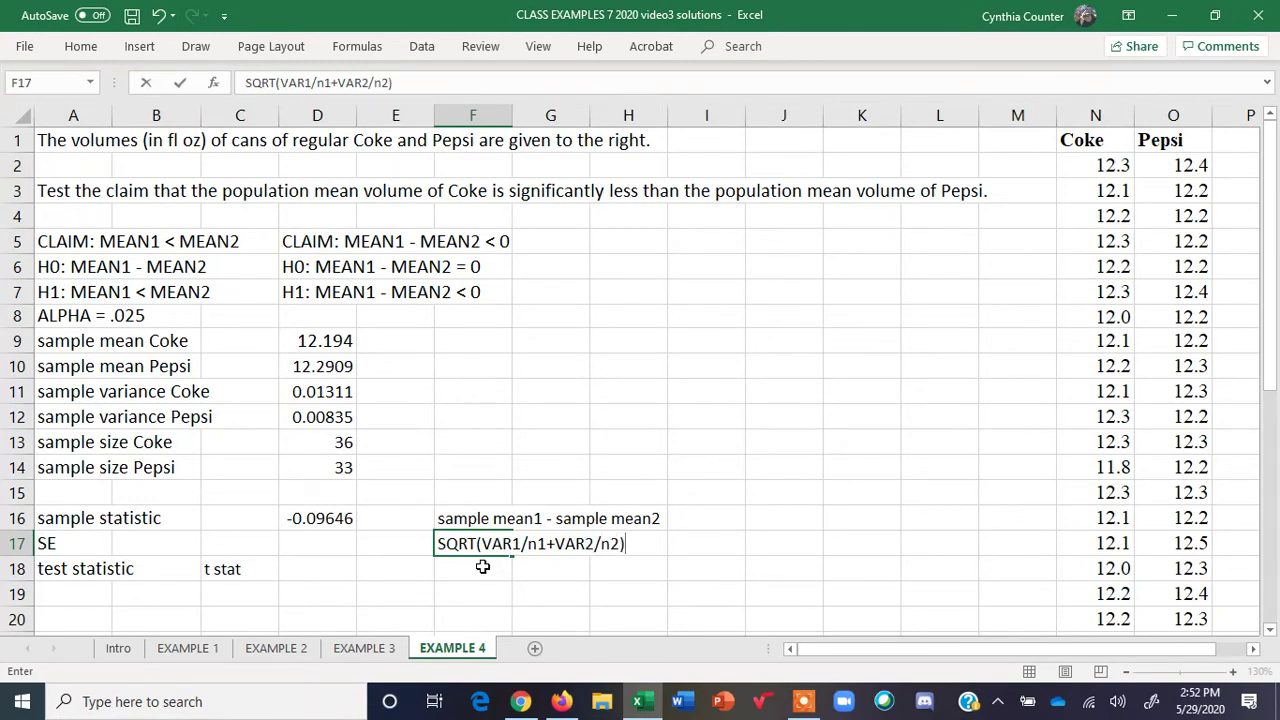
Calculate the standard error in cell D17 with the formula =SQRT(D11/D13+D12/D14).
click(301, 547)
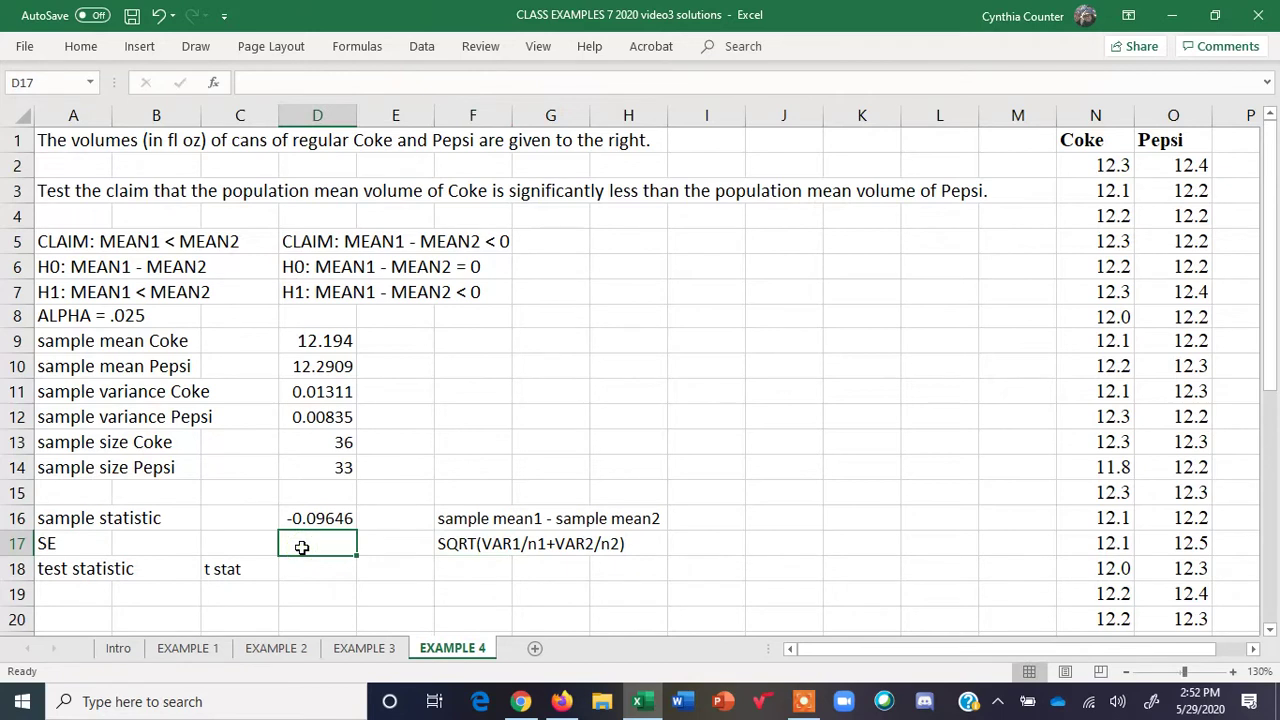
text(=sqrt)
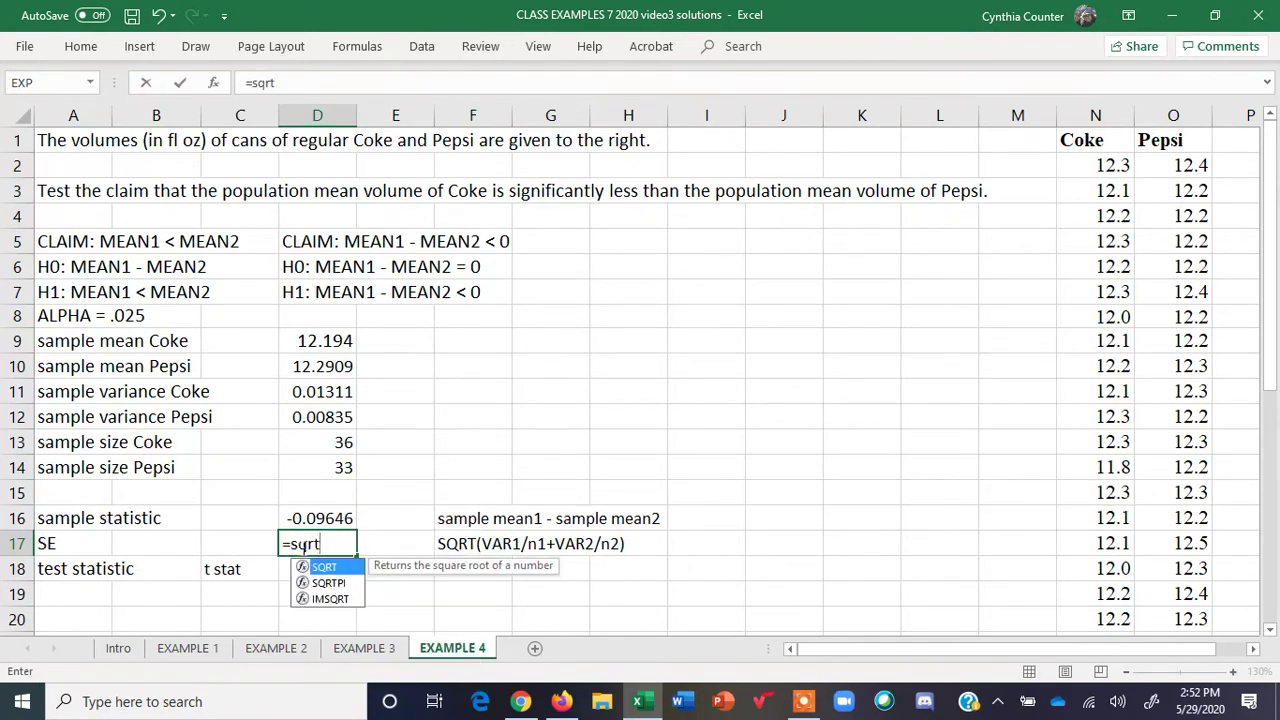
double_click(334, 567)
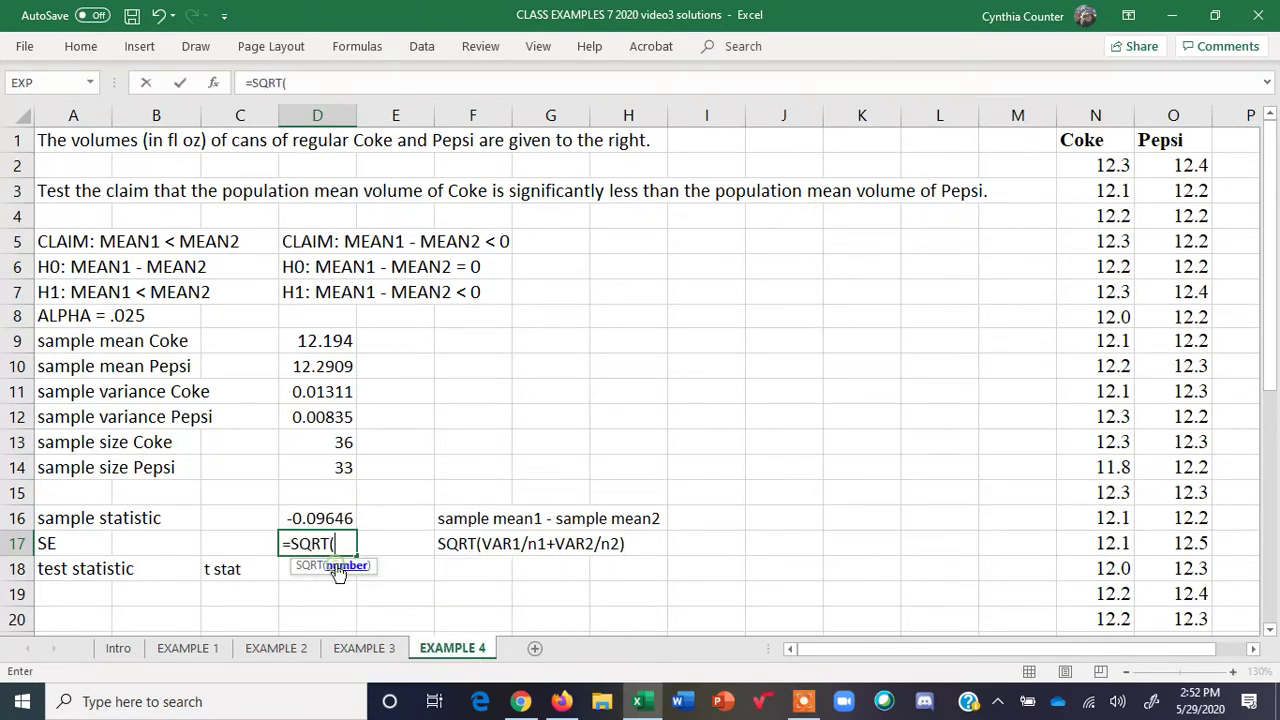
click(321, 392)
text(/)
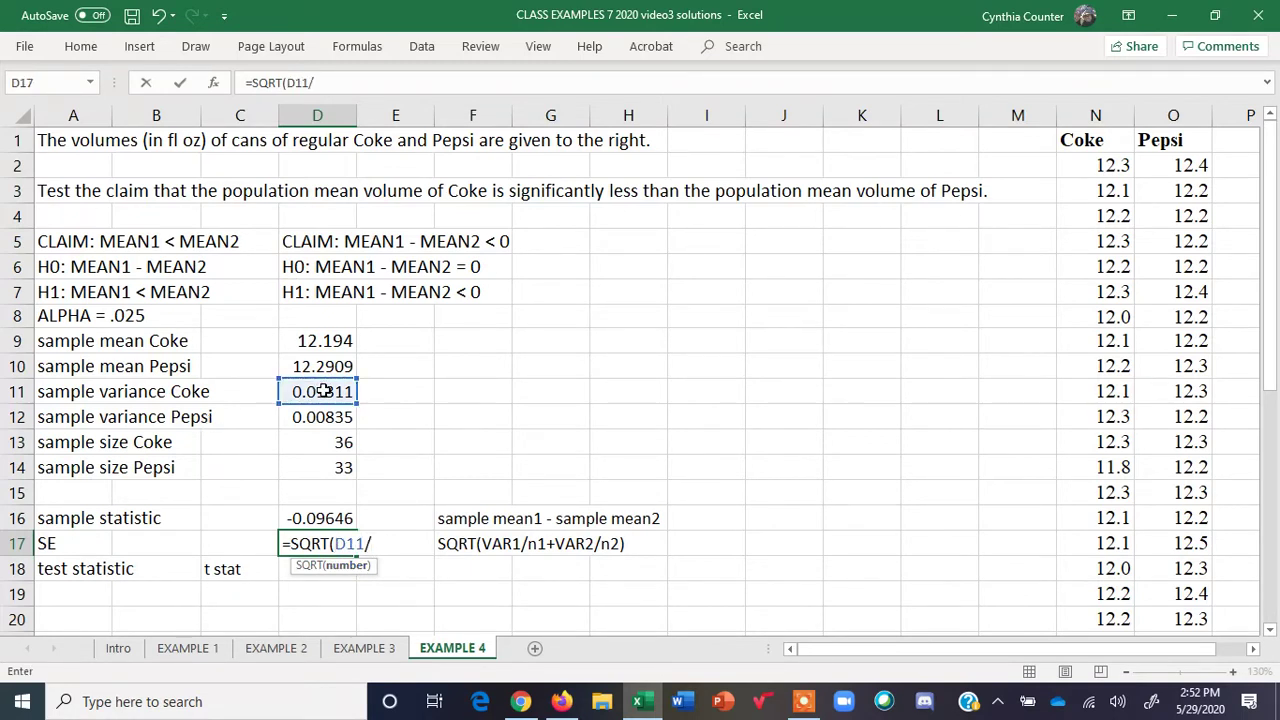
click(321, 440)
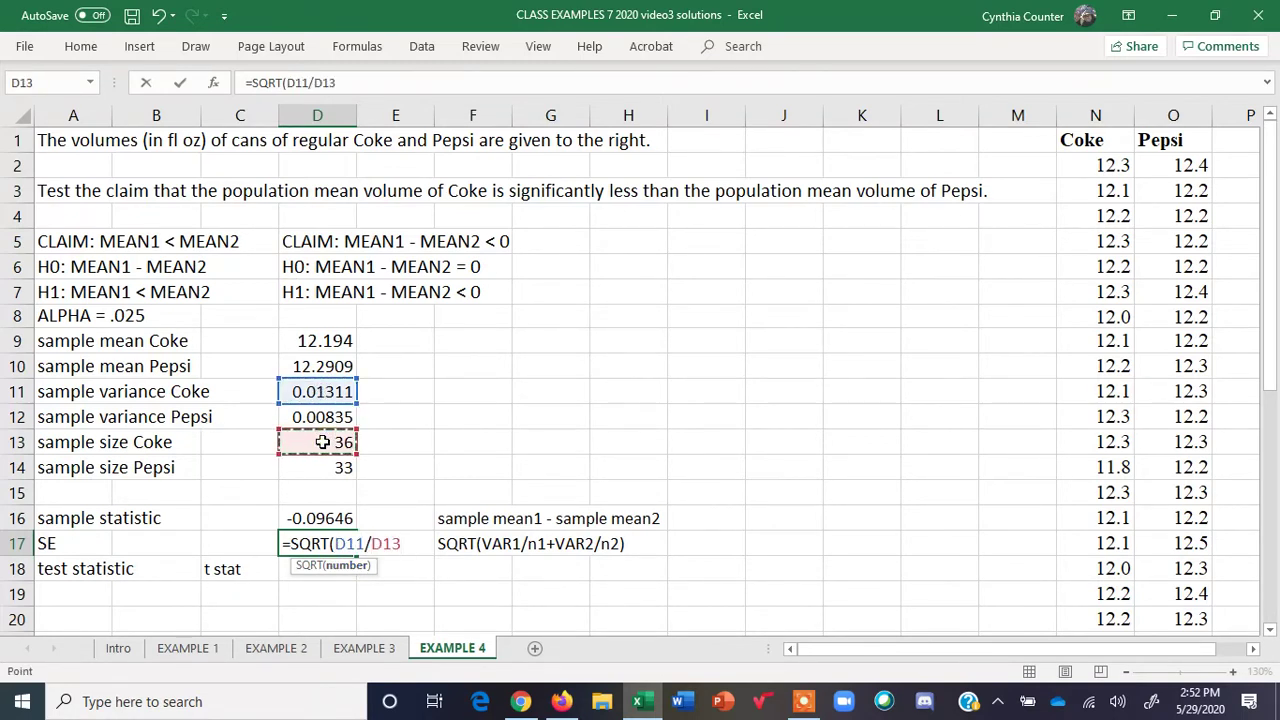
text(+)
click(315, 367)
text(/)
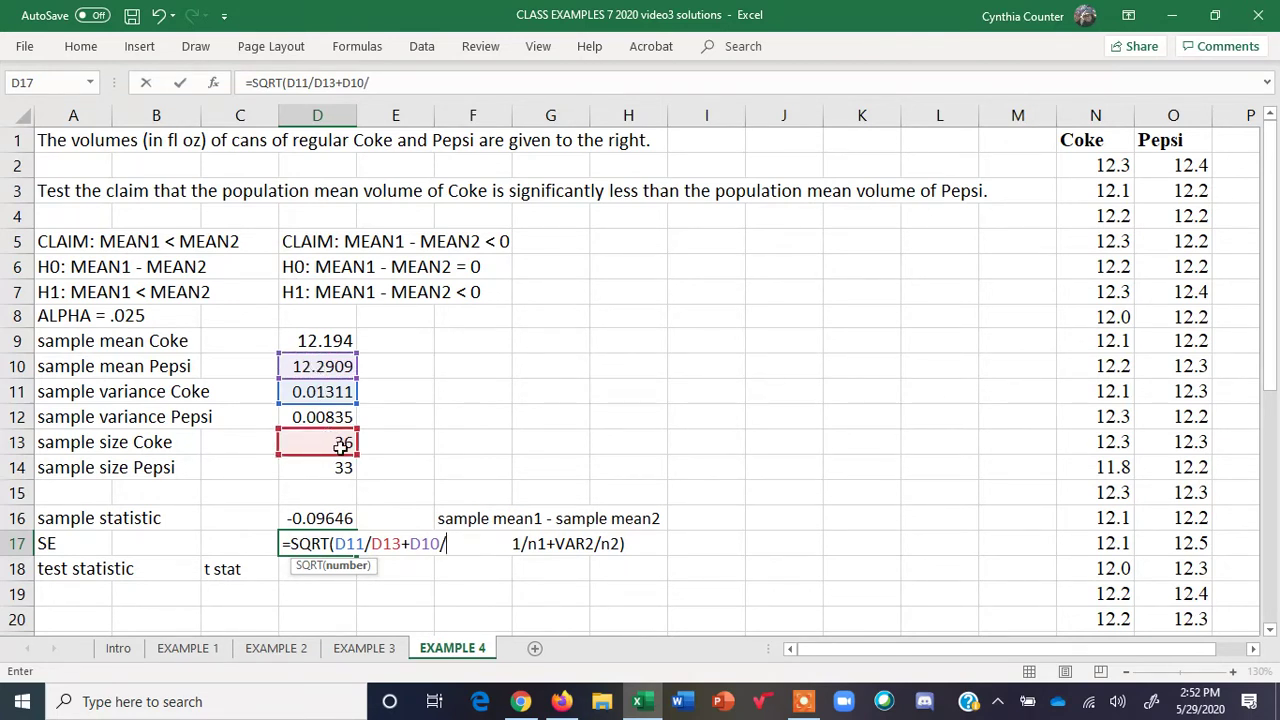
key(BackSpace)
key(BackSpace)
key(BackSpace)
key(BackSpace)
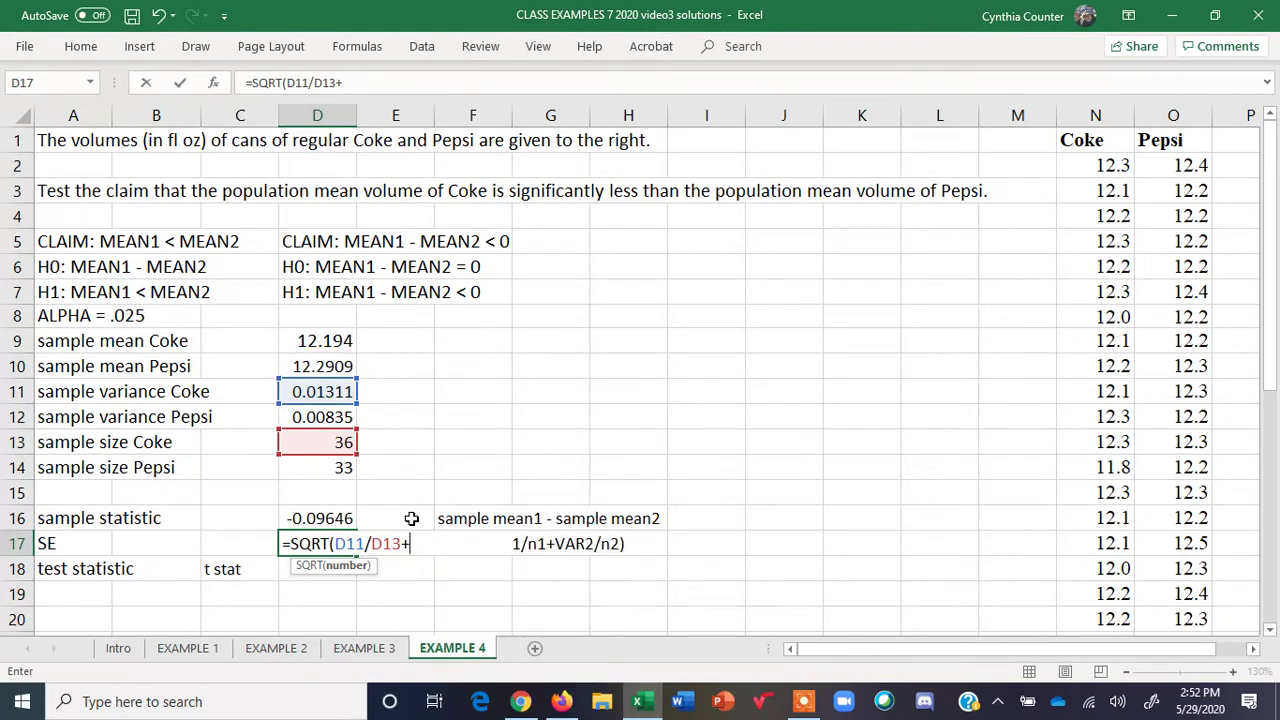
click(325, 420)
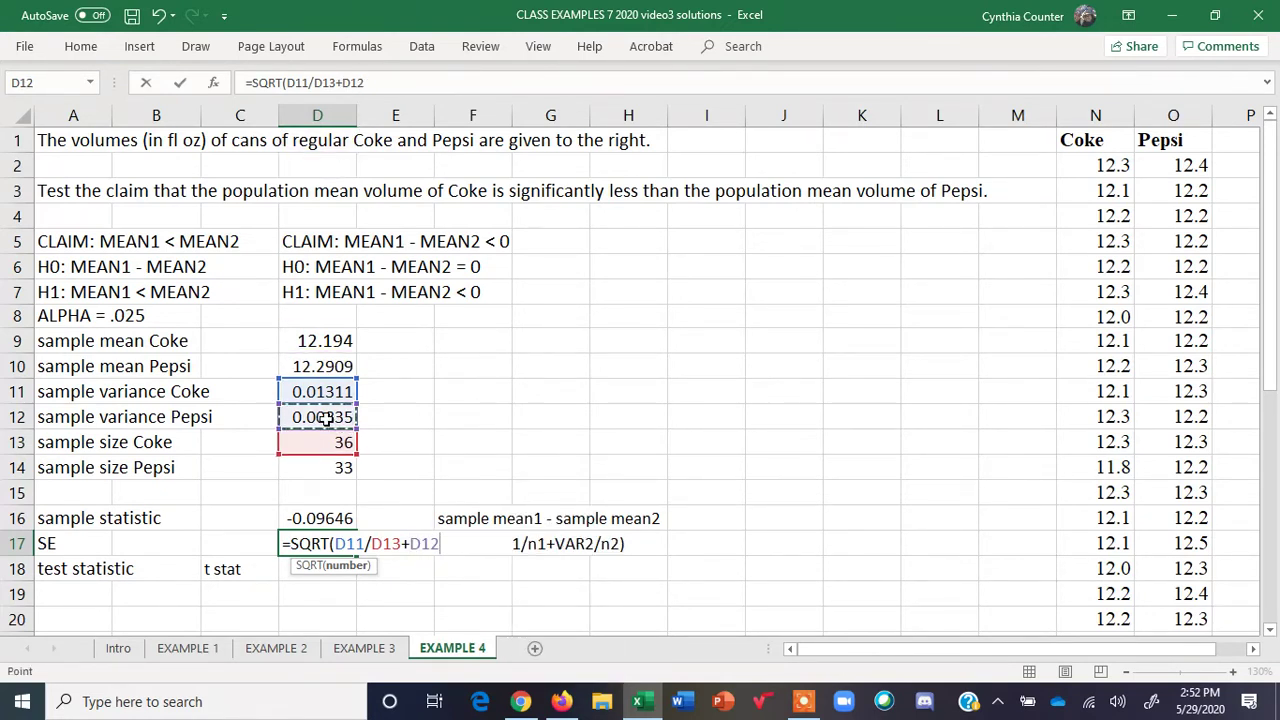
text(/)
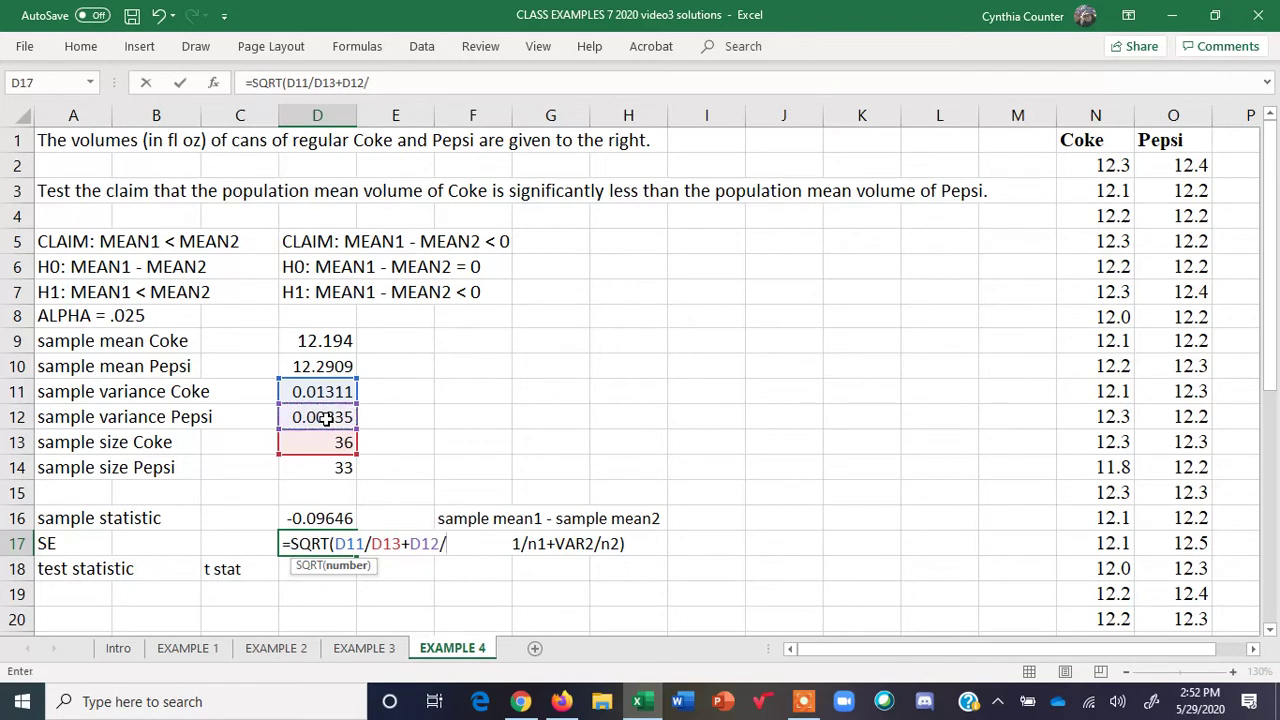
click(331, 470)
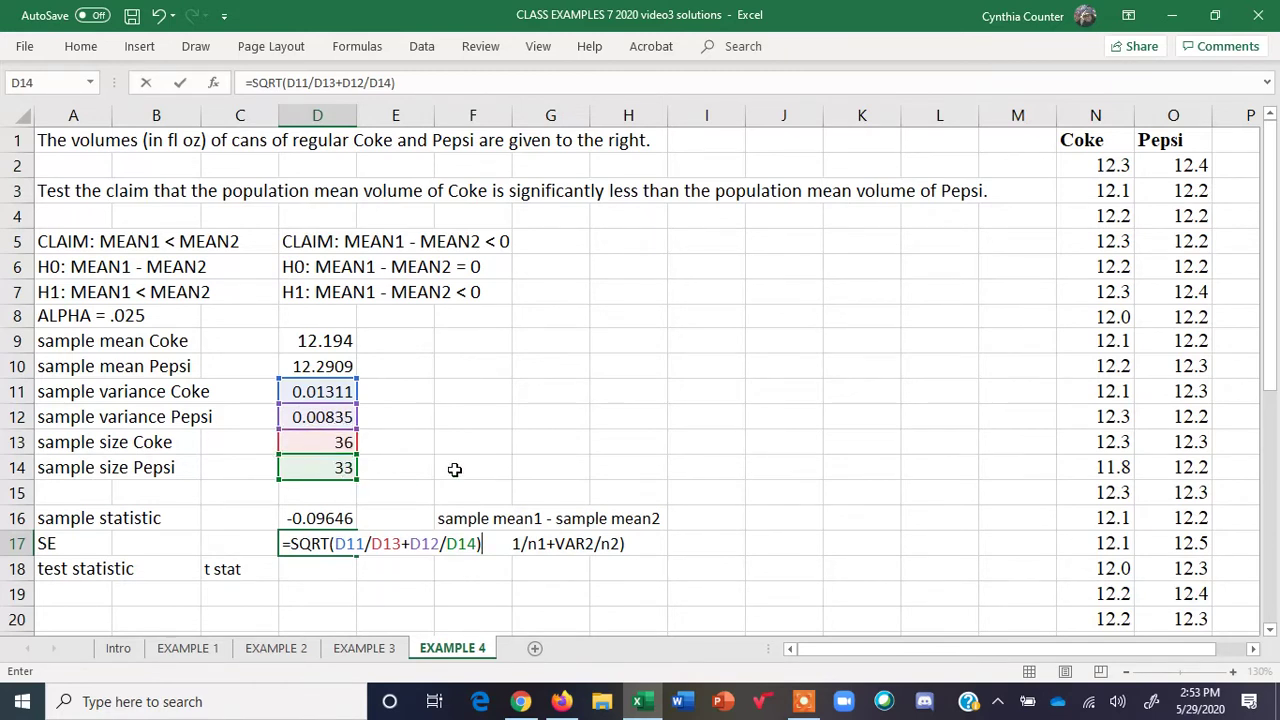
key(Return)
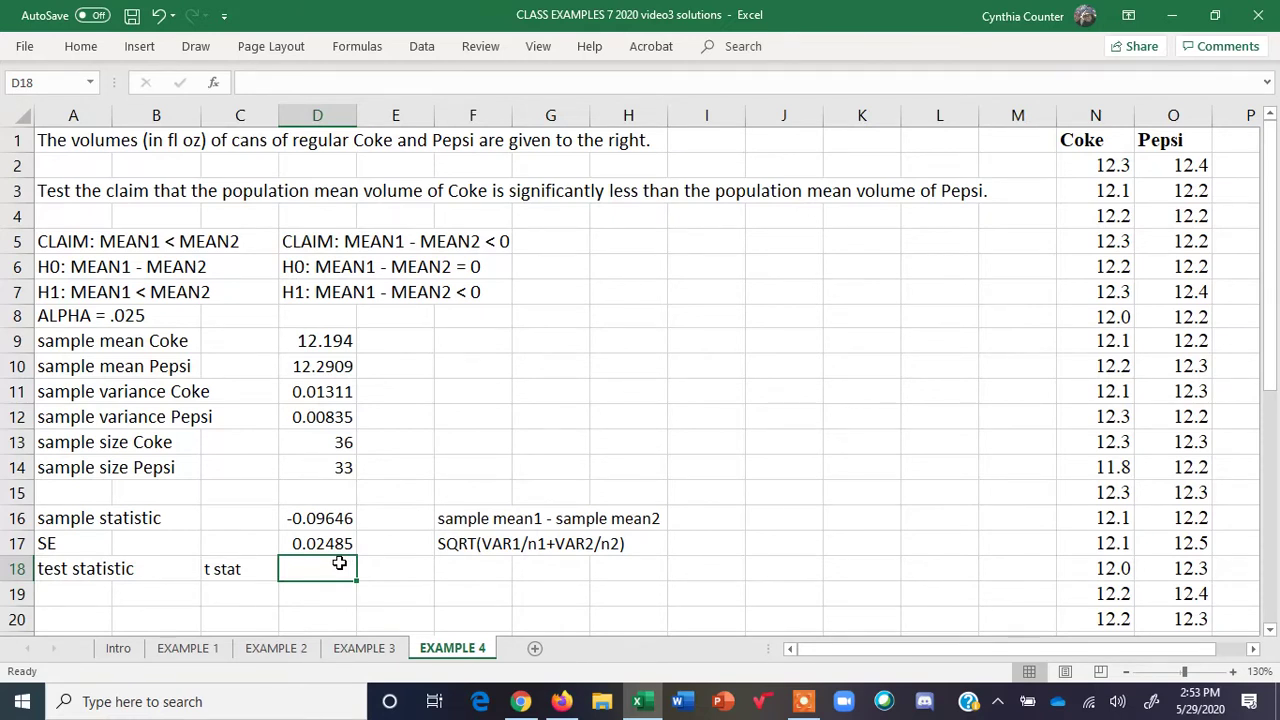
Calculate the t test statistic in cell D18 with the formula =(D16-0)/D17.
text(=()
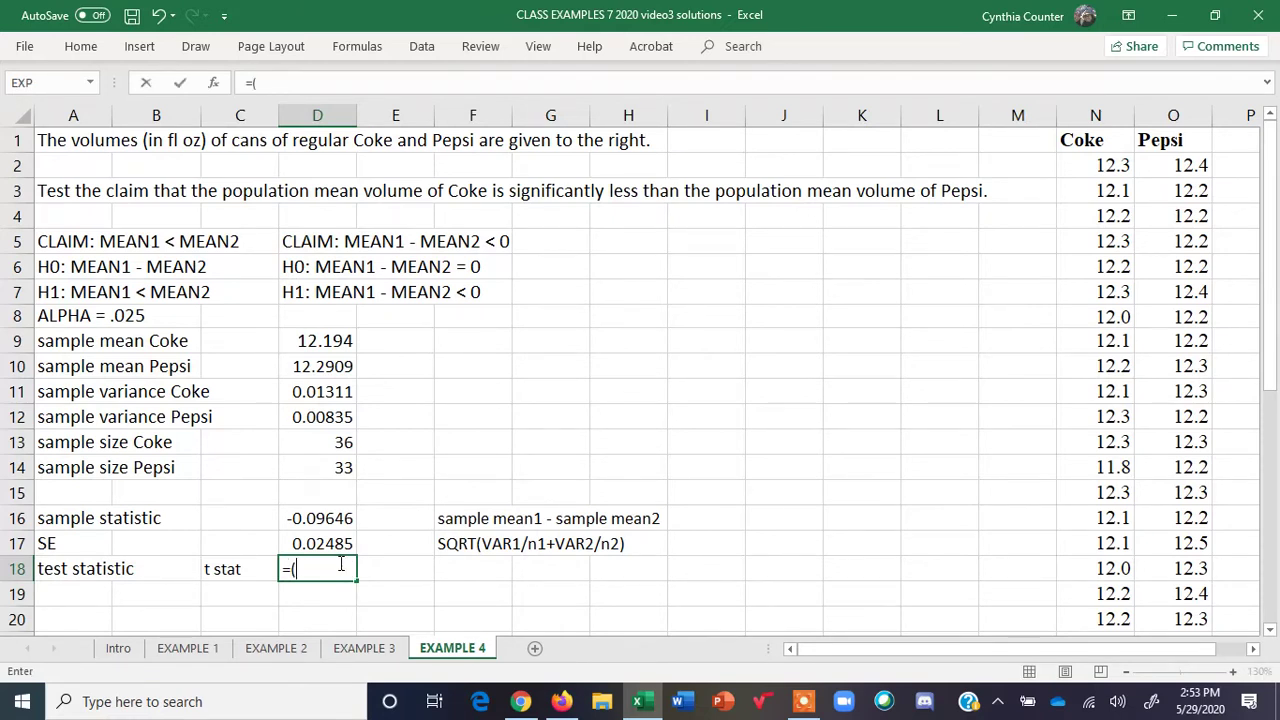
click(319, 518)
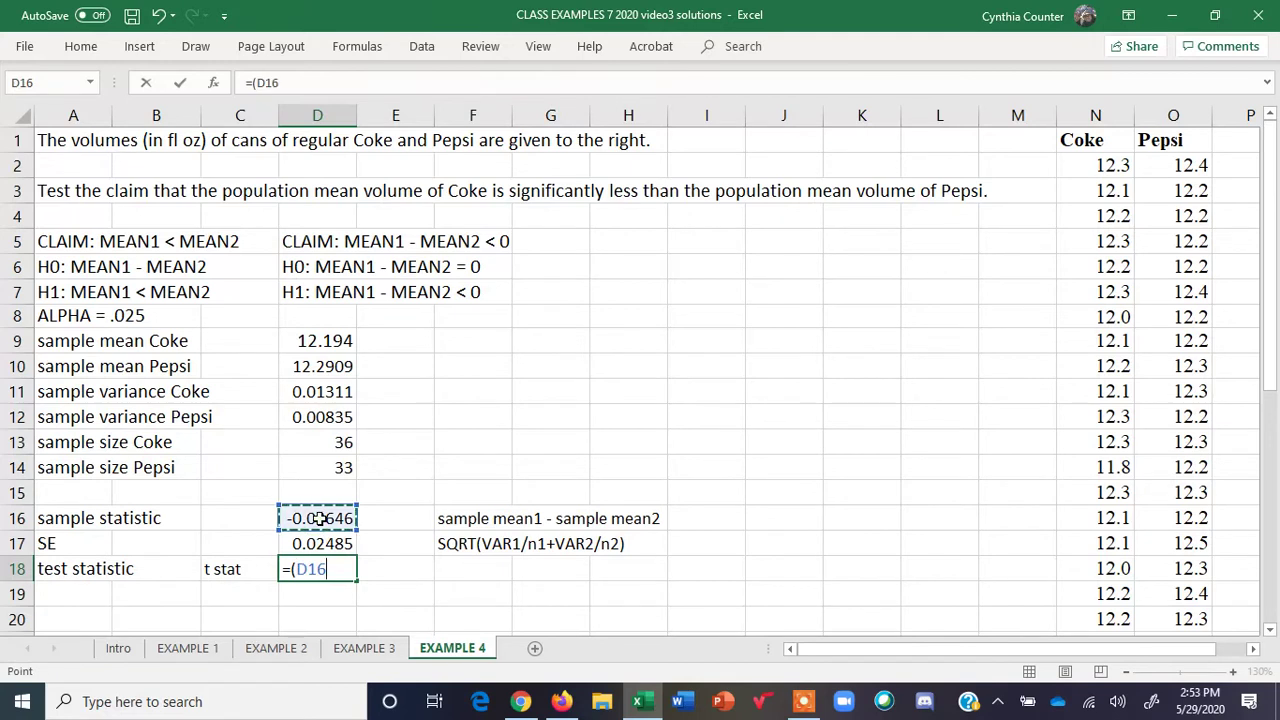
text(-)
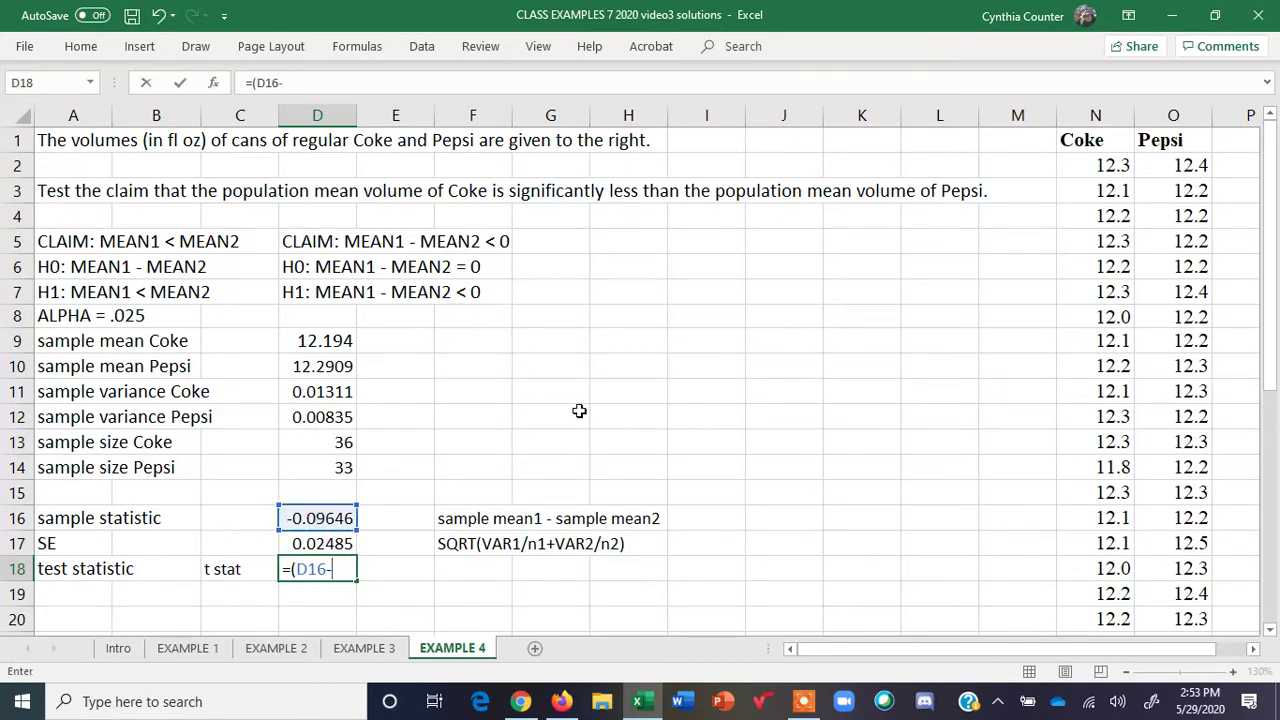
text(0)/)
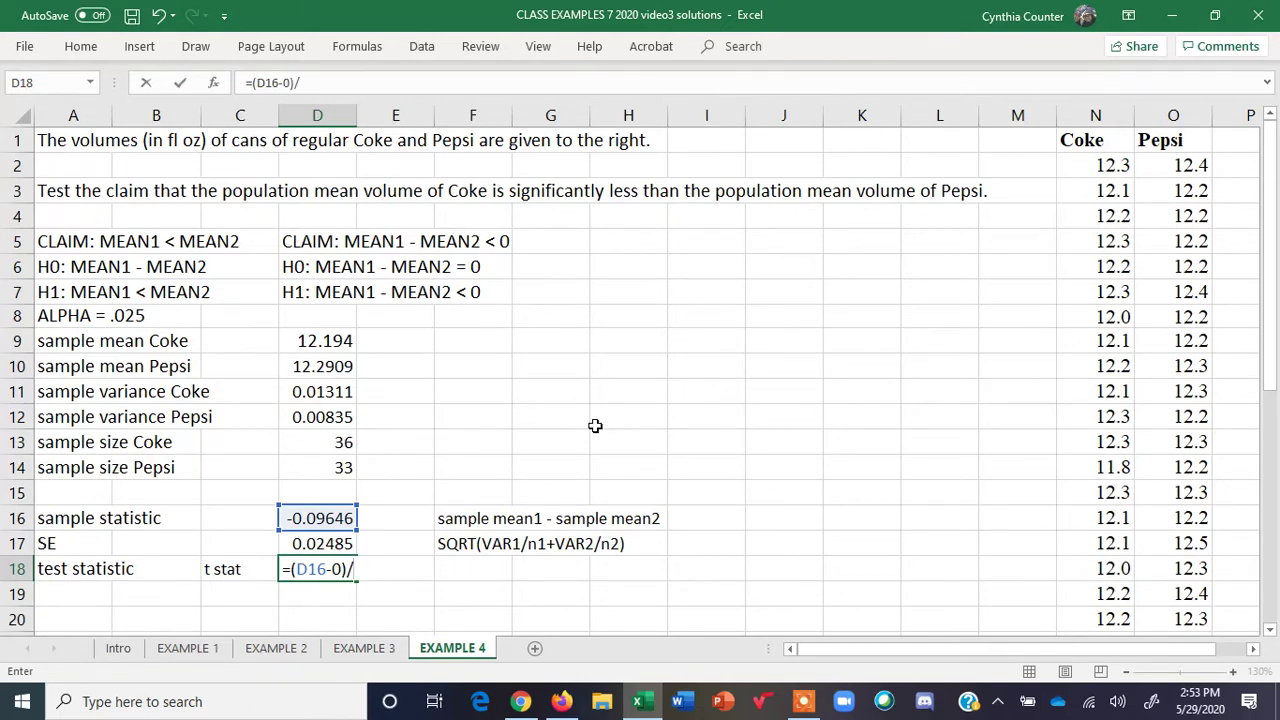
click(318, 543)
key(Return)
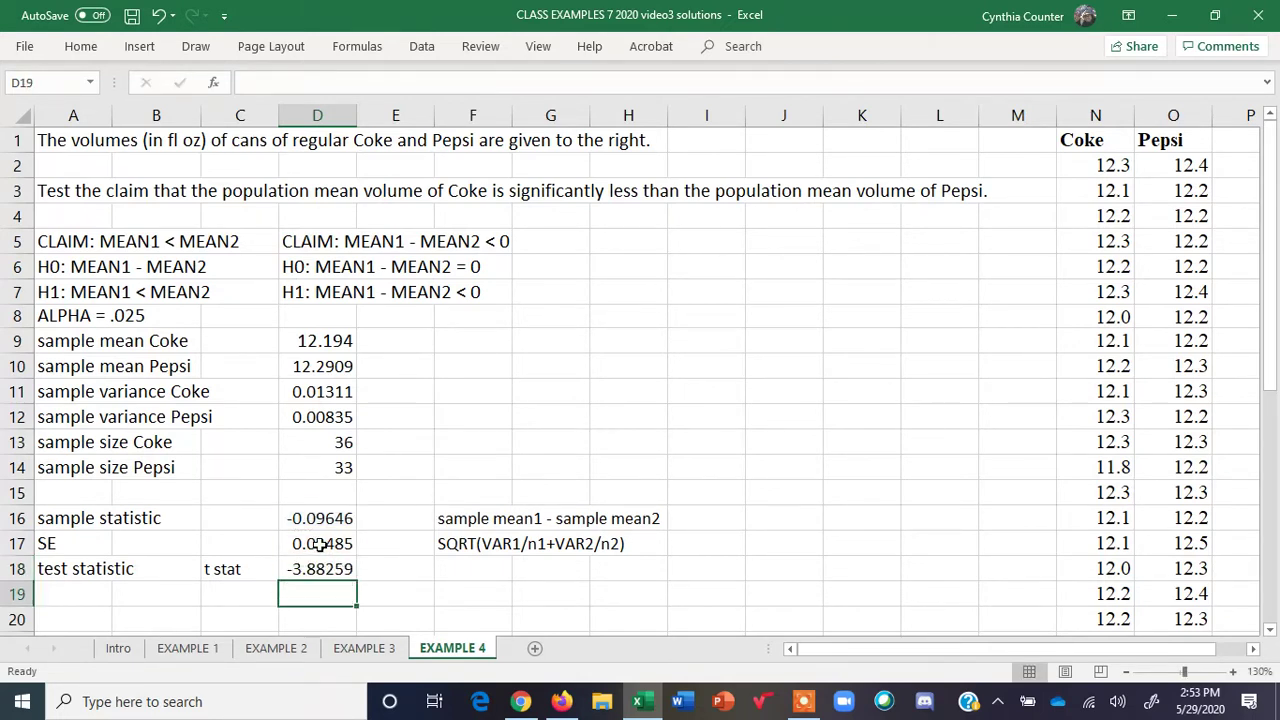
Write the test statistic formula as the text note "(sample statistic - H0)/SE" in cell F18.
click(459, 566)
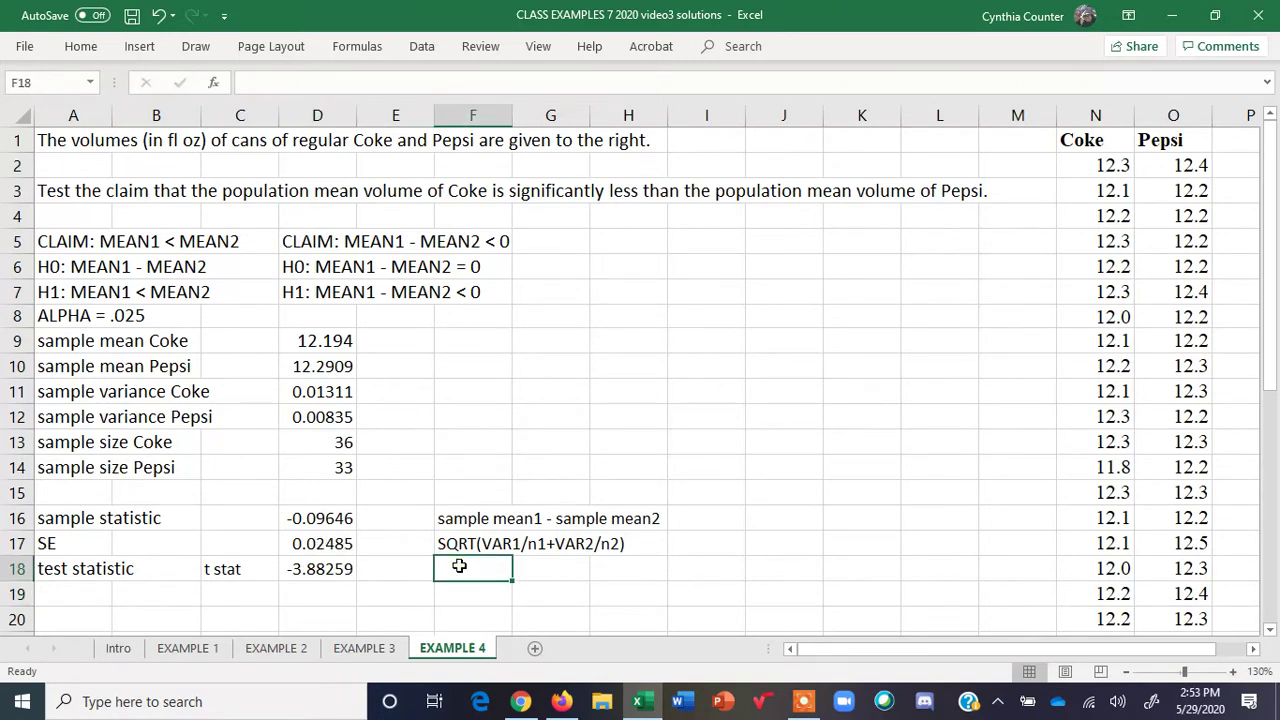
text(()
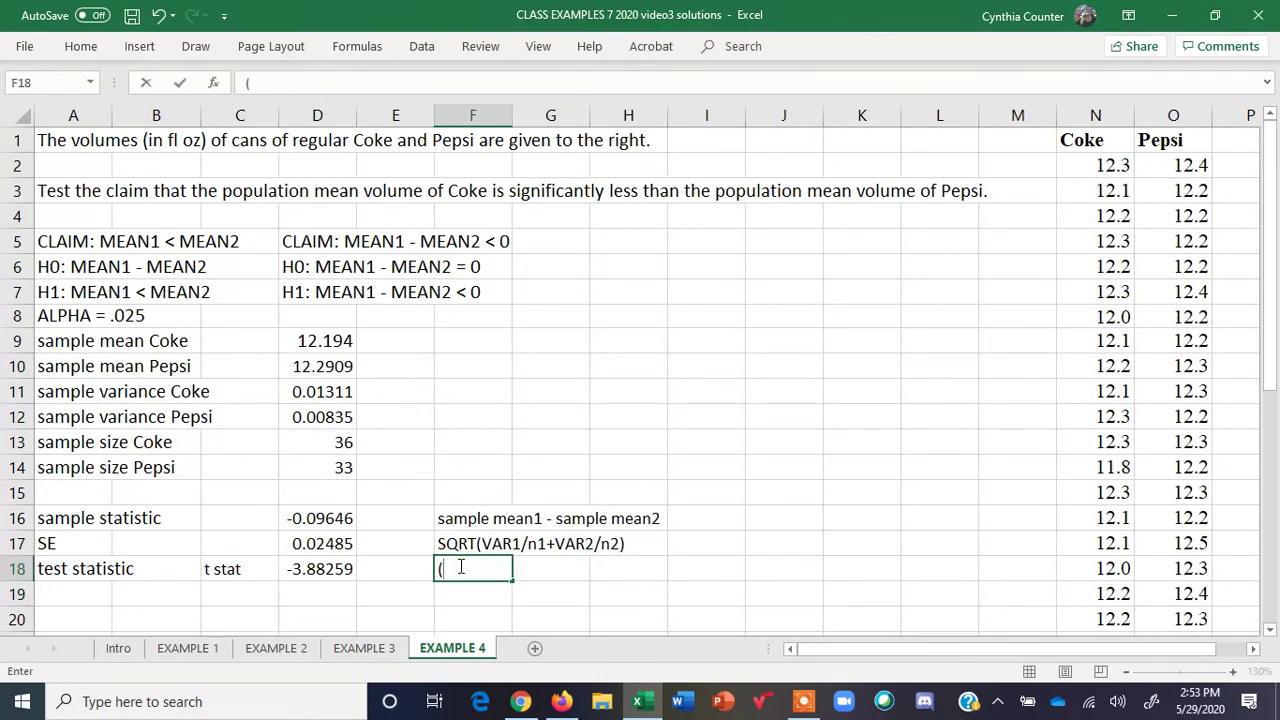
text(sample staiti)
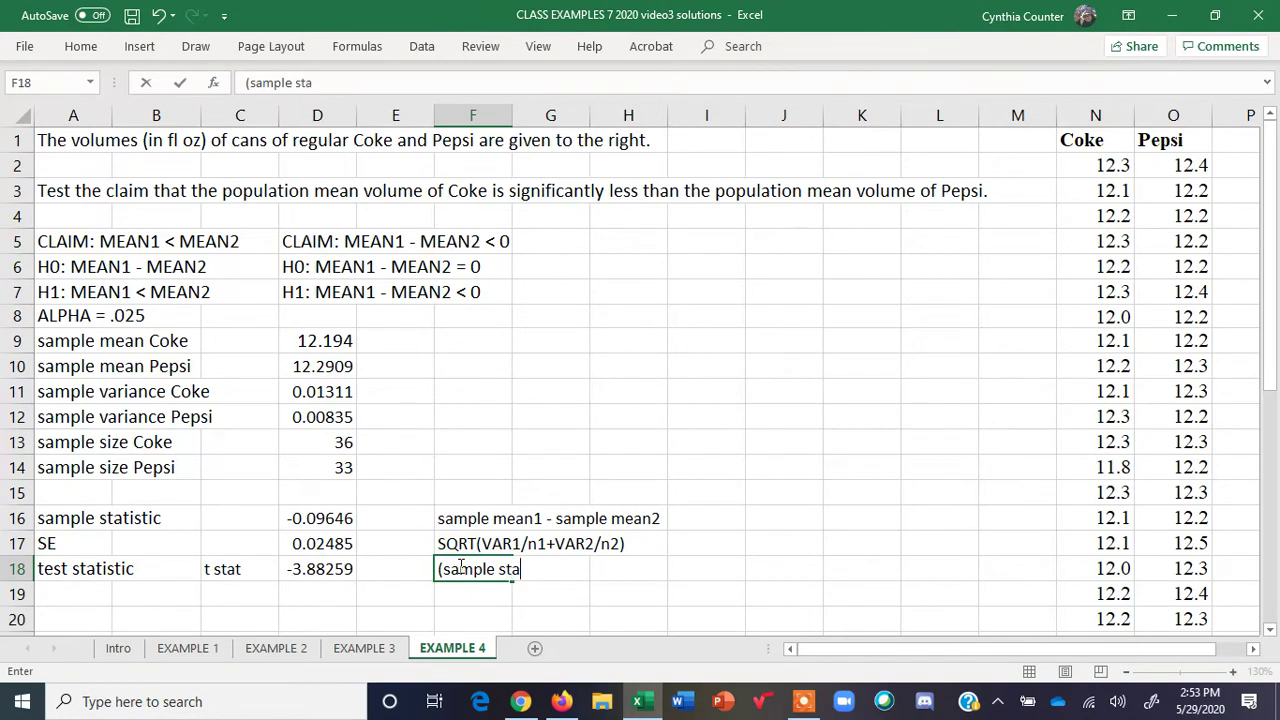
key(BackSpace)
text(t )
text(stic - H0))
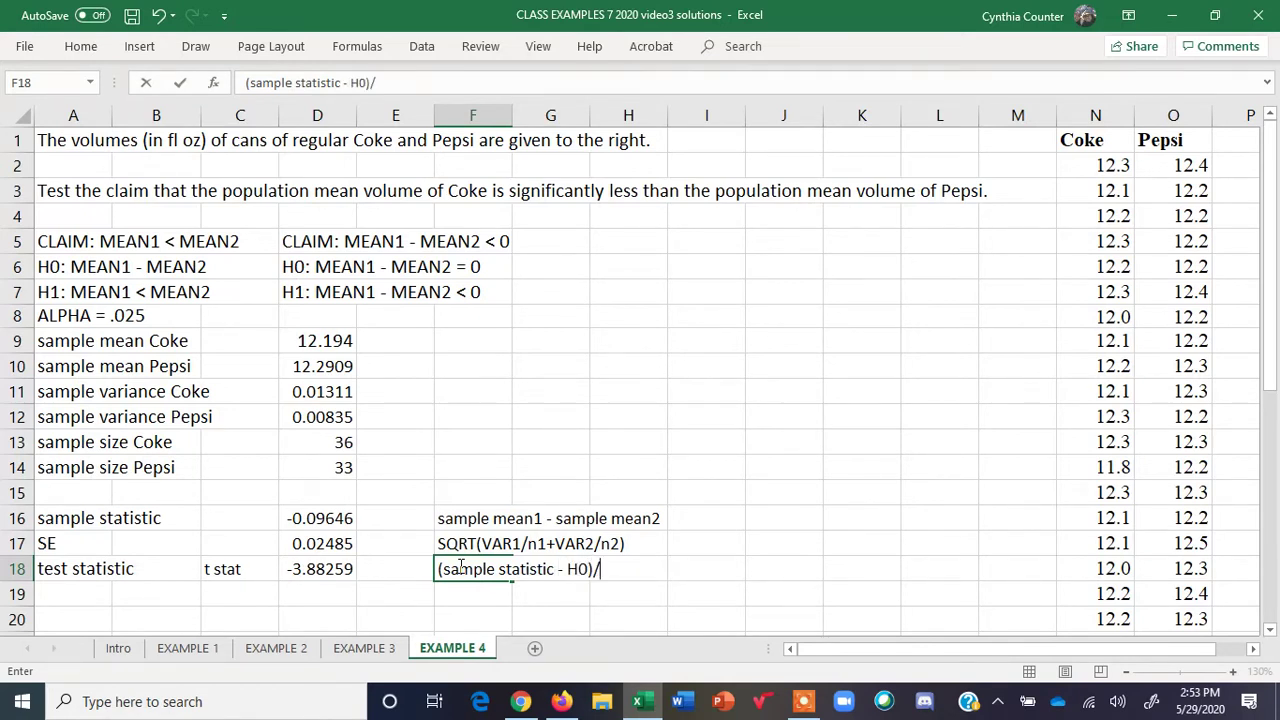
text(/SE)
key(Return)
click(315, 570)
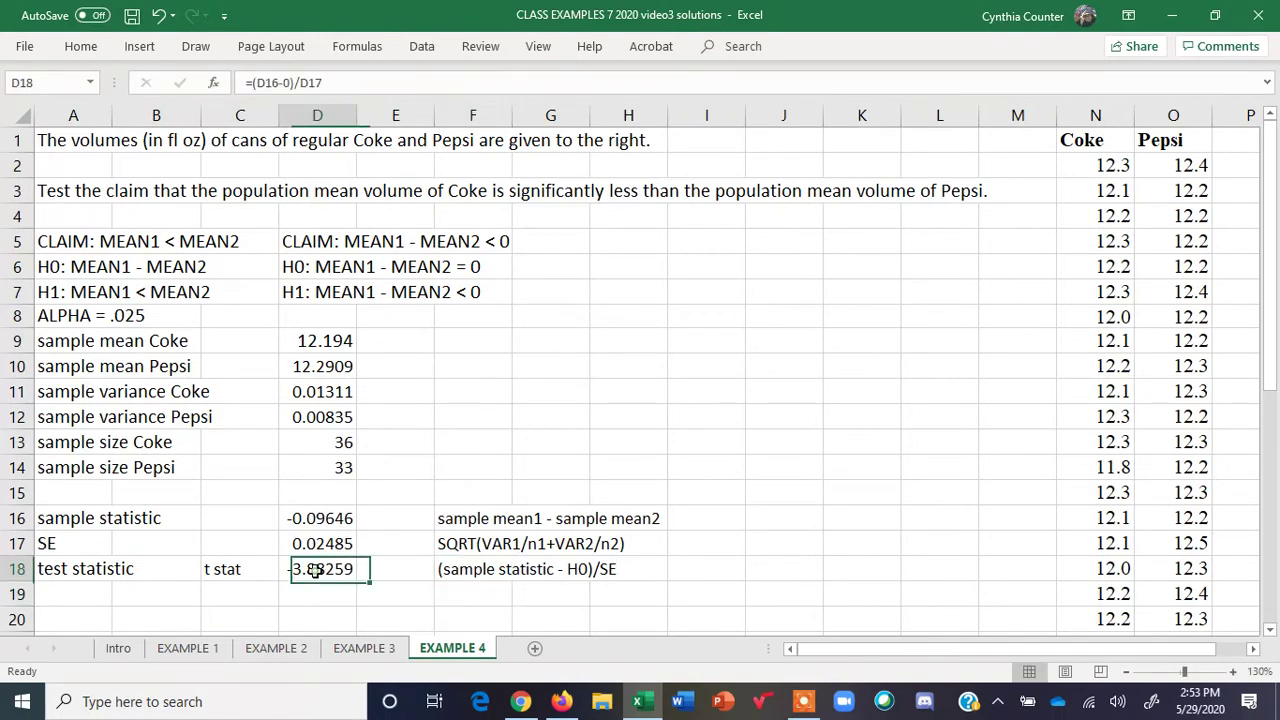
drag(217, 569, 306, 574)
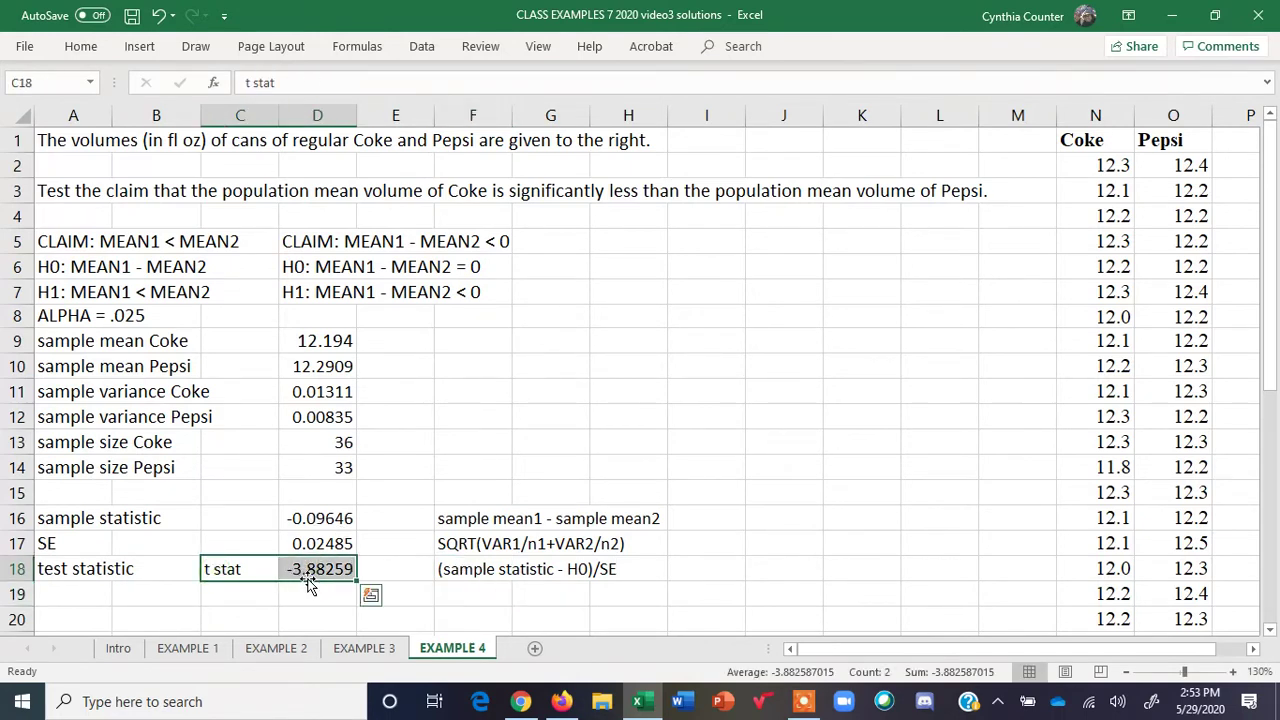
click(63, 597)
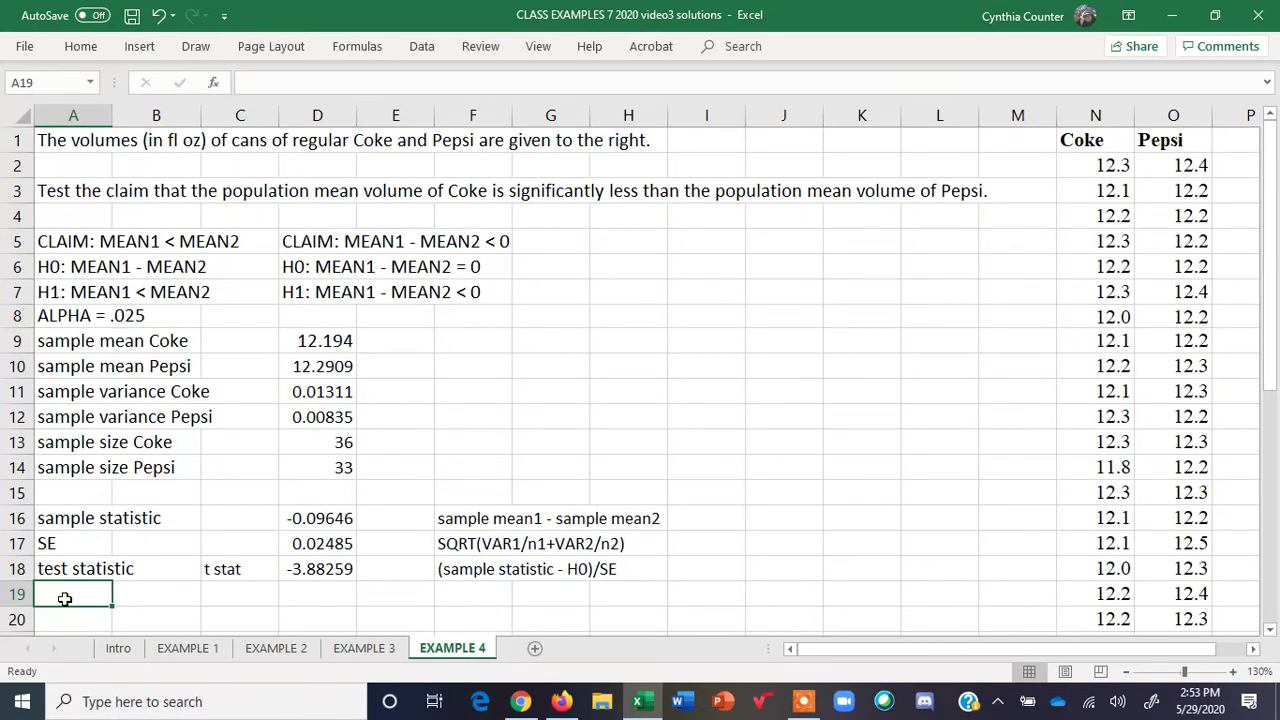
text(p-)
key(BackSpace)
key(BackSpace)
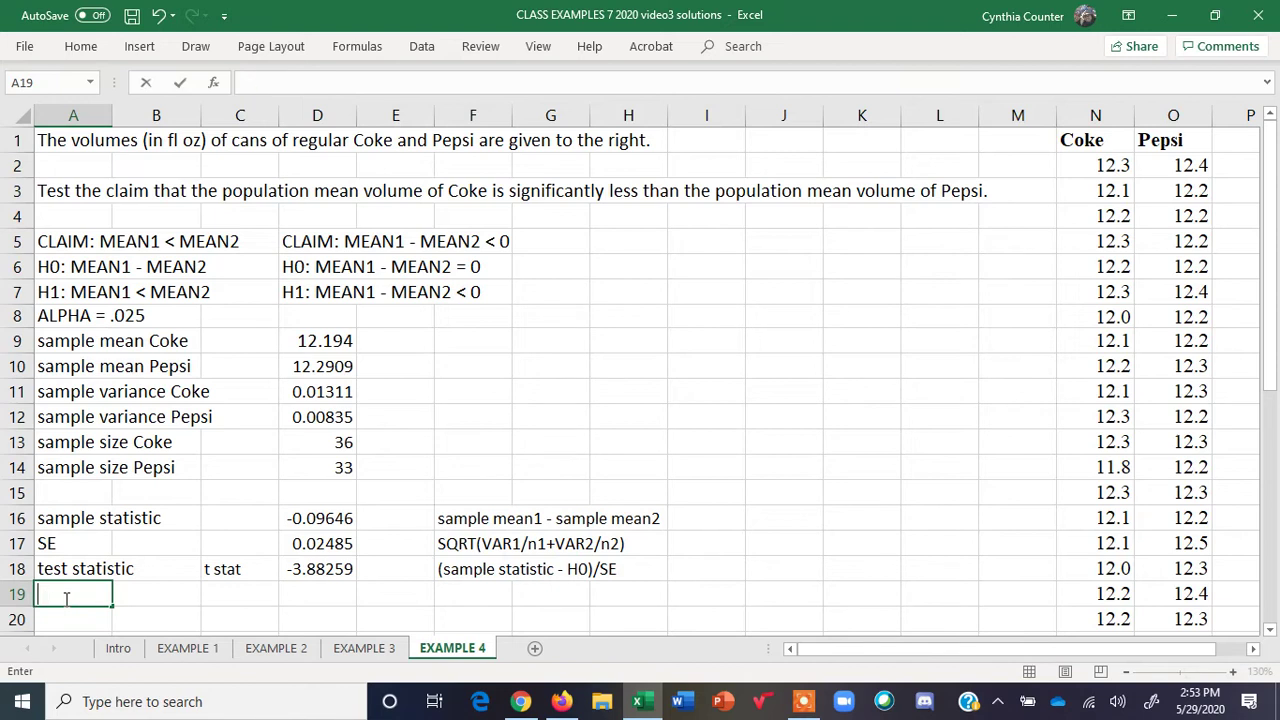
click(176, 597)
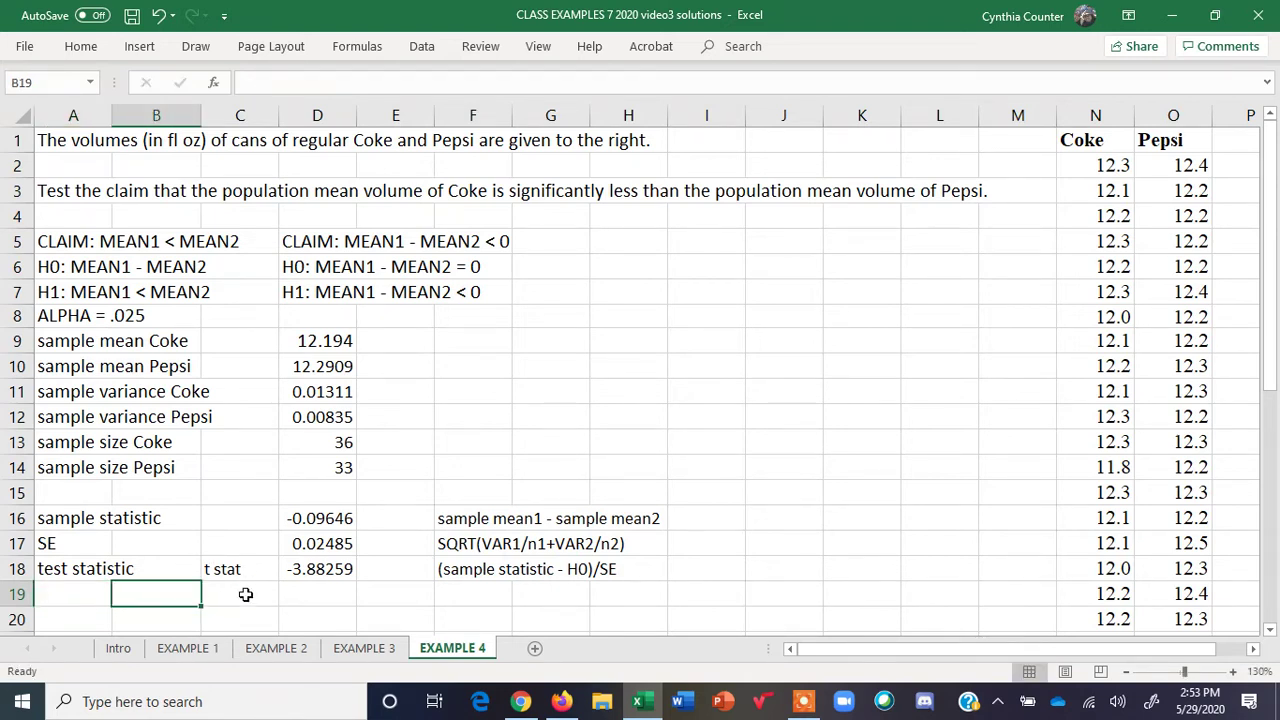
Enter the label "df = one less than the smaller sample size" in cell A19 and widen column D to fit it.
click(62, 598)
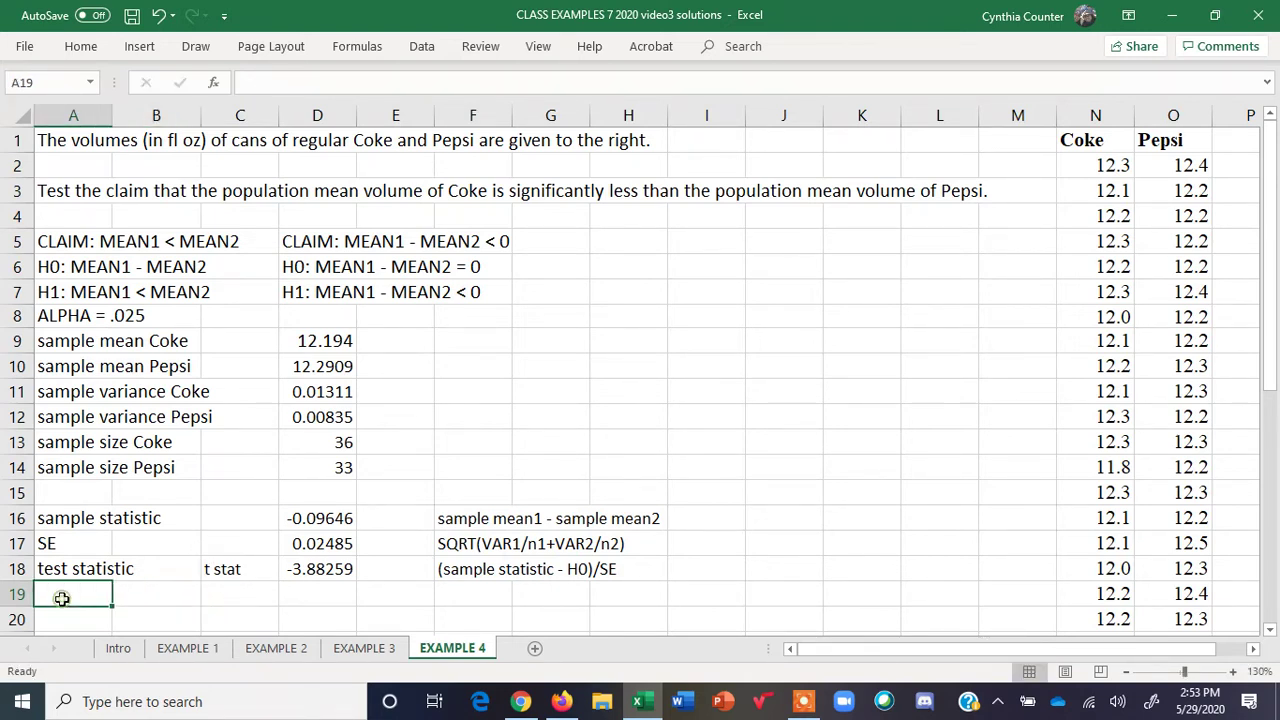
text(df)
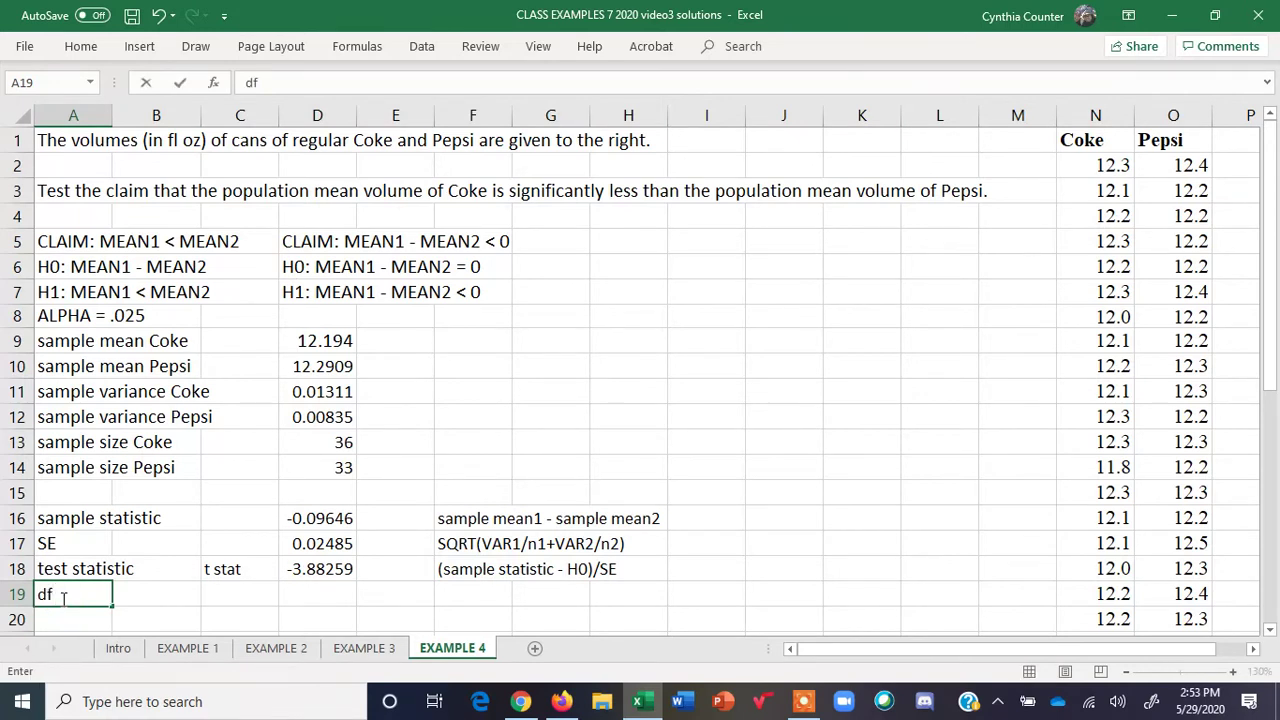
text( =)
text( samller)
key(BackSpace)
key(BackSpace)
key(BackSpace)
key(BackSpace)
key(BackSpace)
key(BackSpace)
key(BackSpace)
text(one kes)
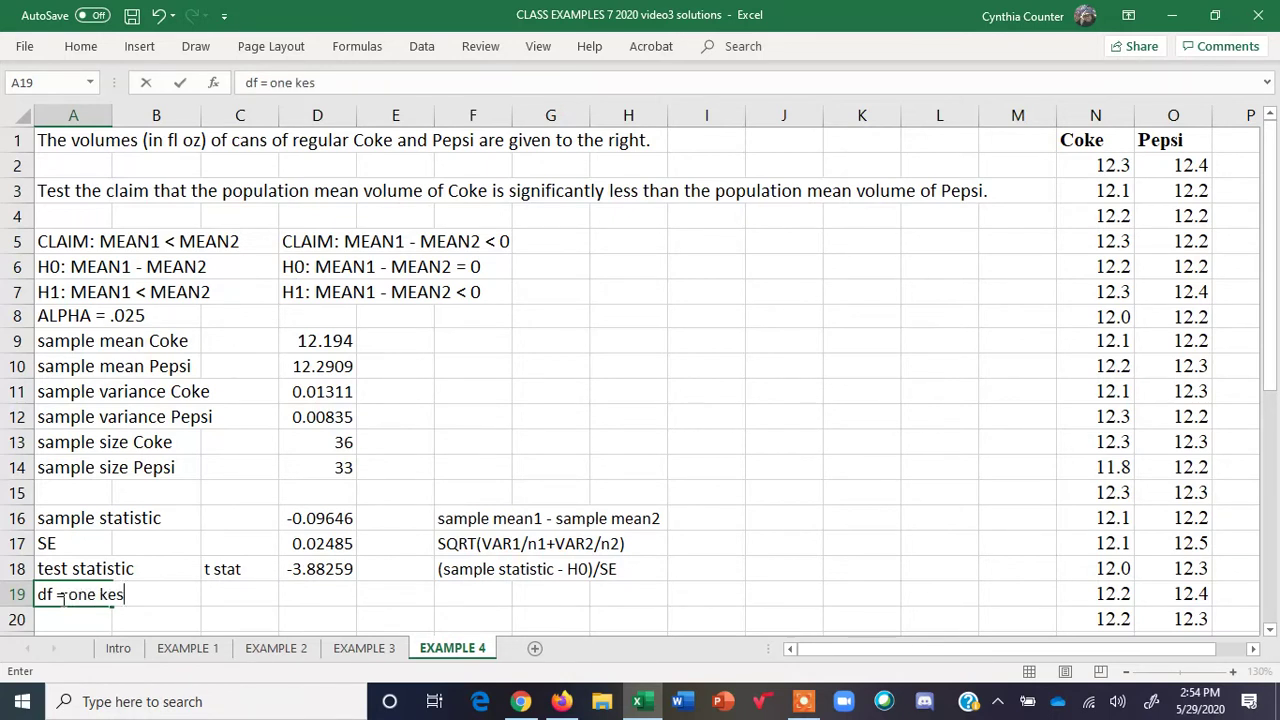
key(BackSpace)
key(BackSpace)
key(BackSpace)
key(BackSpace)
text(less tha)
text(e sam)
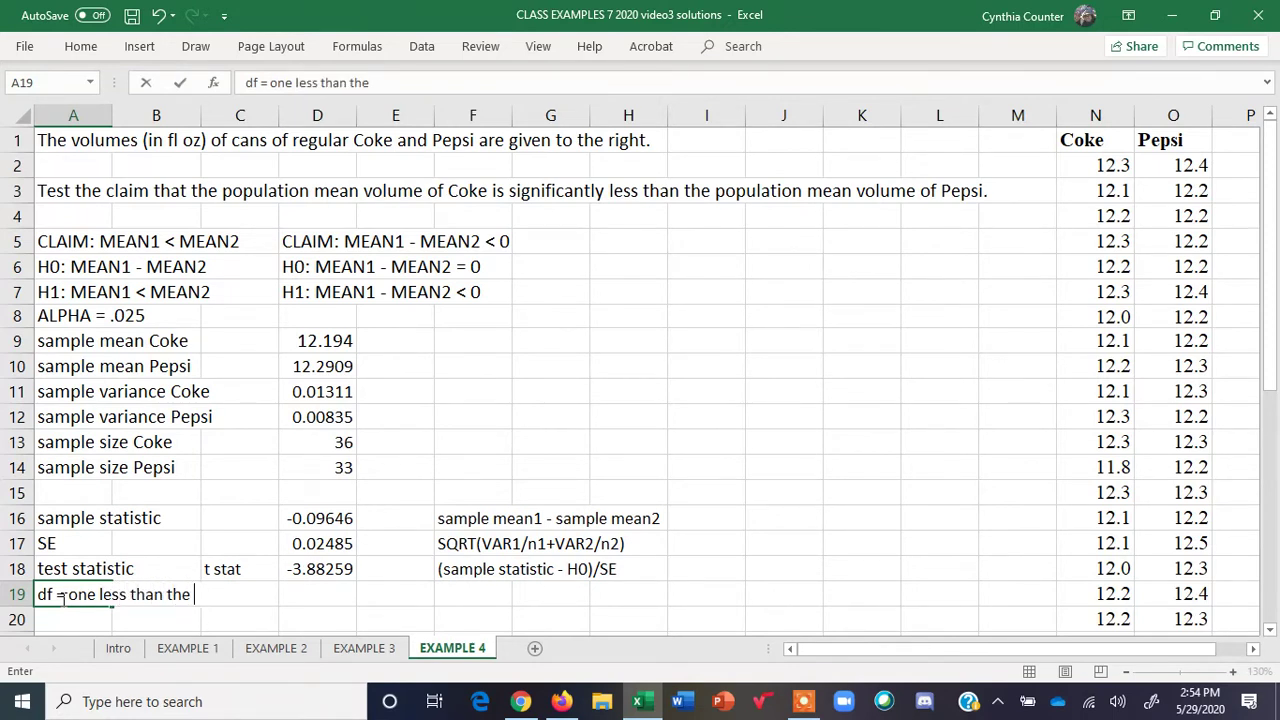
key(BackSpace)
key(BackSpace)
text(maller sample si)
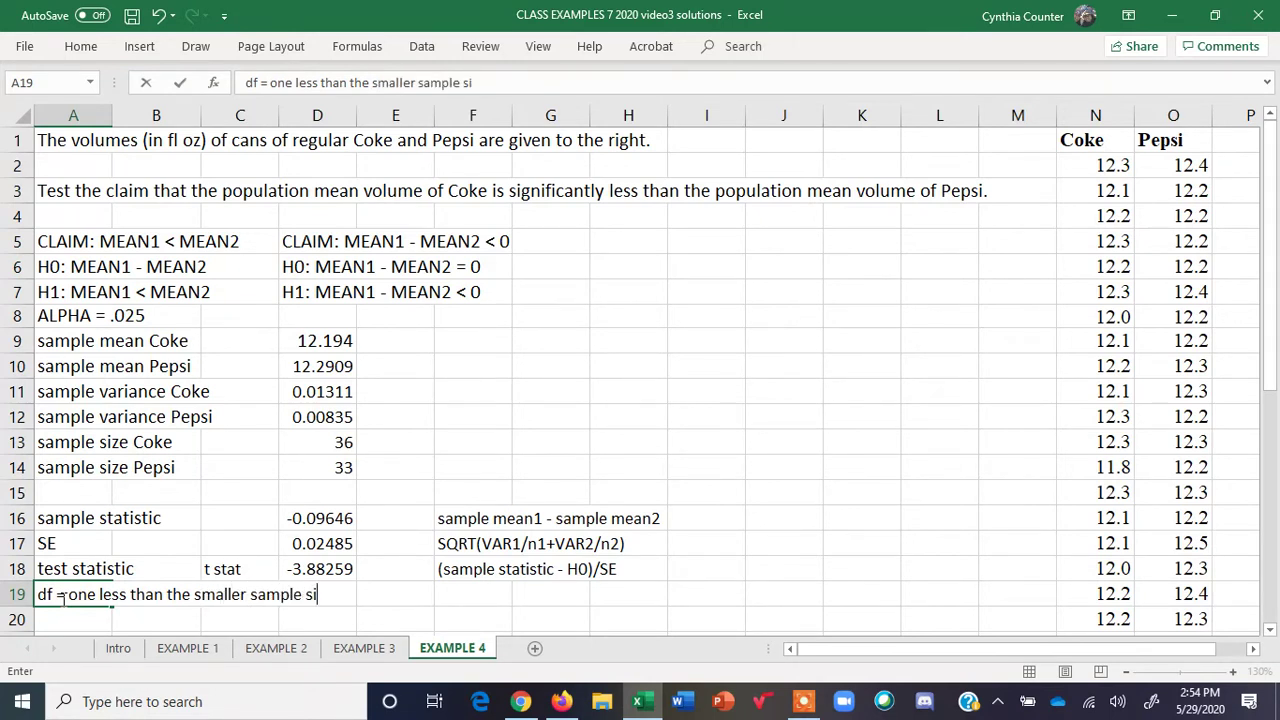
text(ze)
click(400, 595)
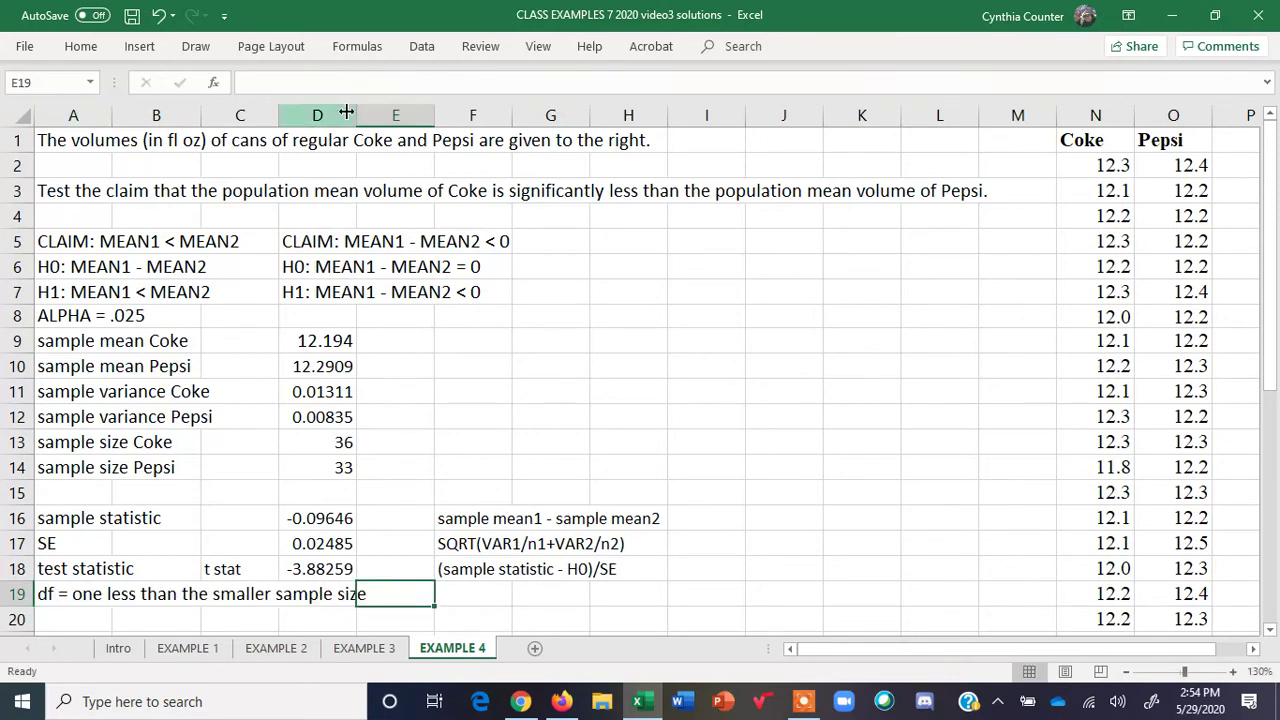
drag(357, 115, 378, 115)
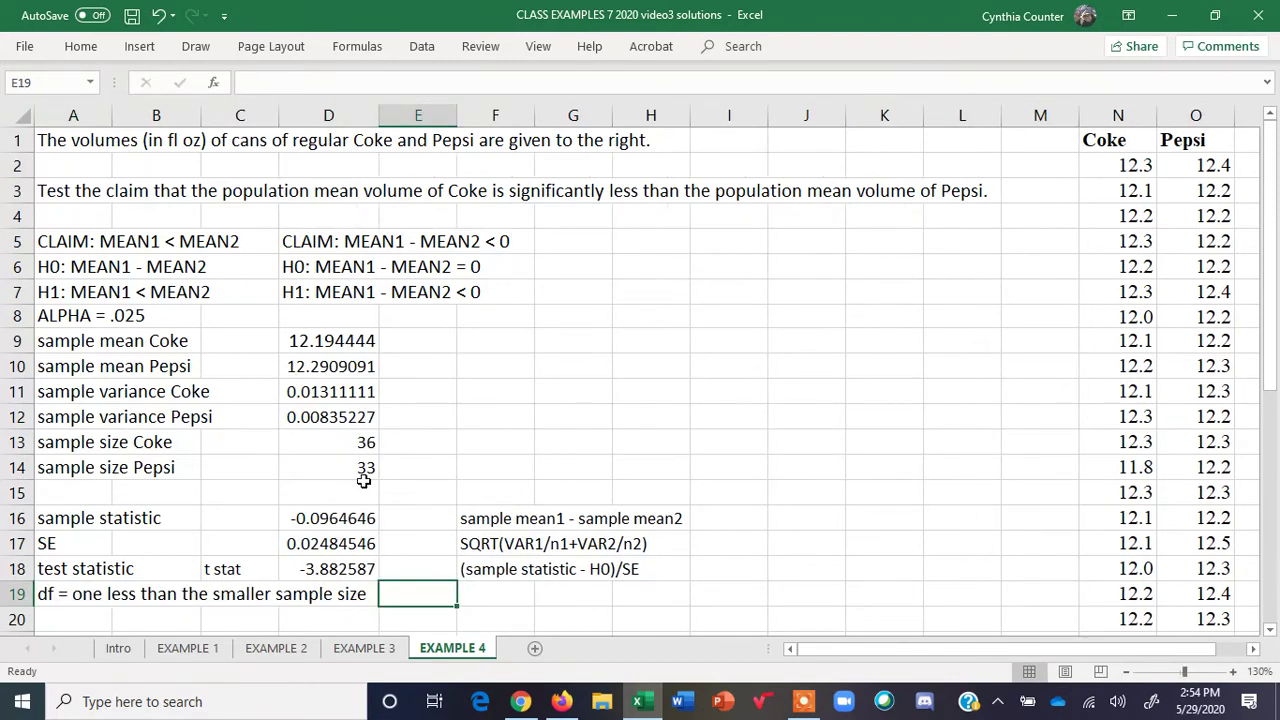
Calculate the degrees of freedom in cell E19 from the Pepsi sample size with the formula =D14-1.
click(334, 460)
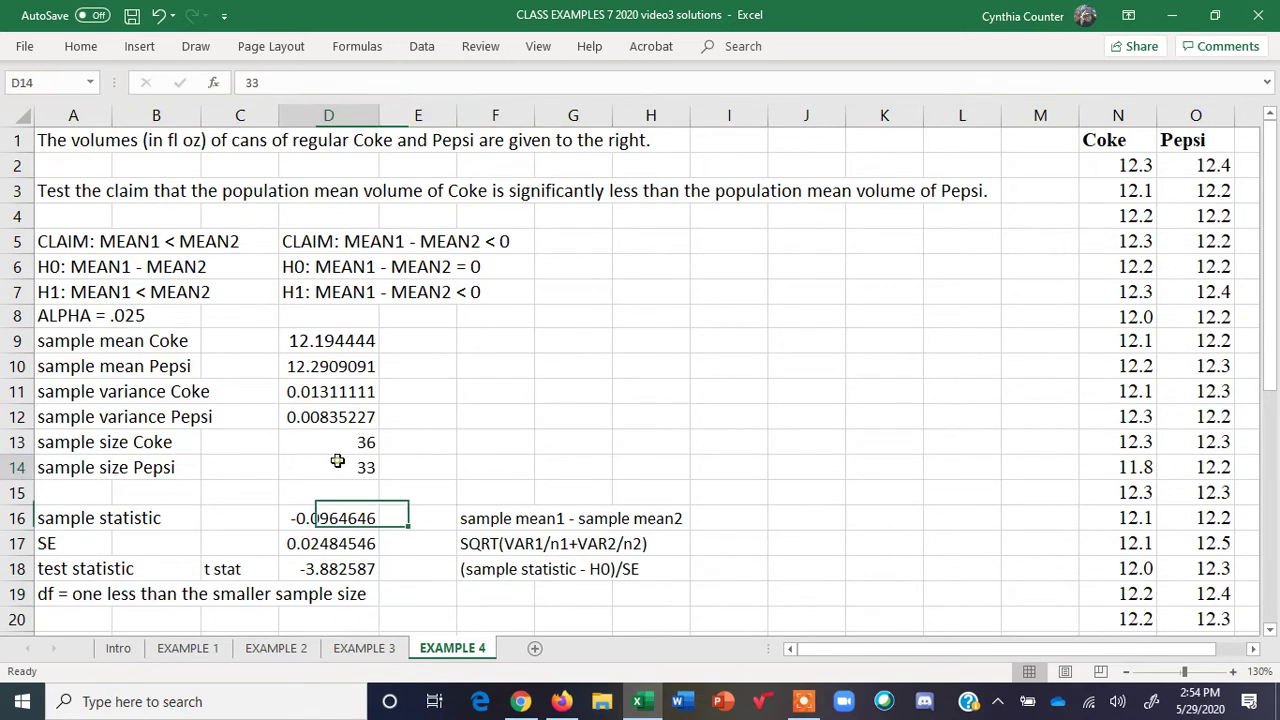
click(426, 591)
text(=)
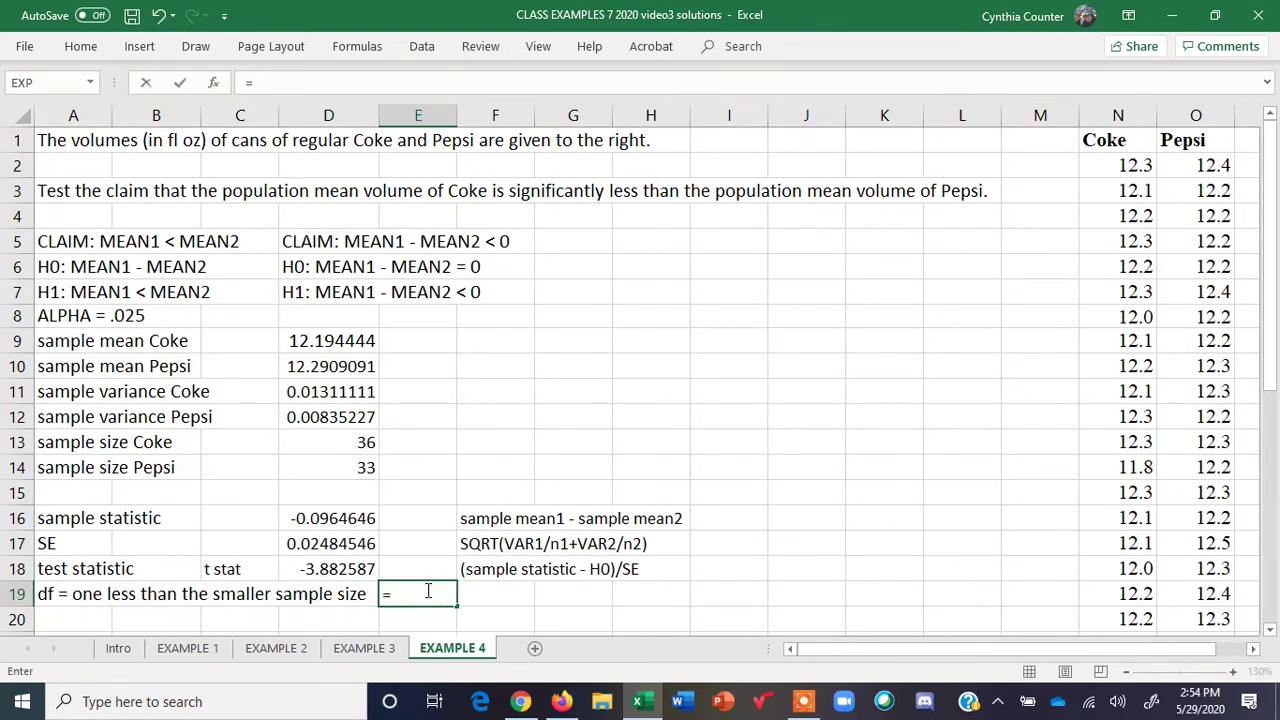
click(340, 462)
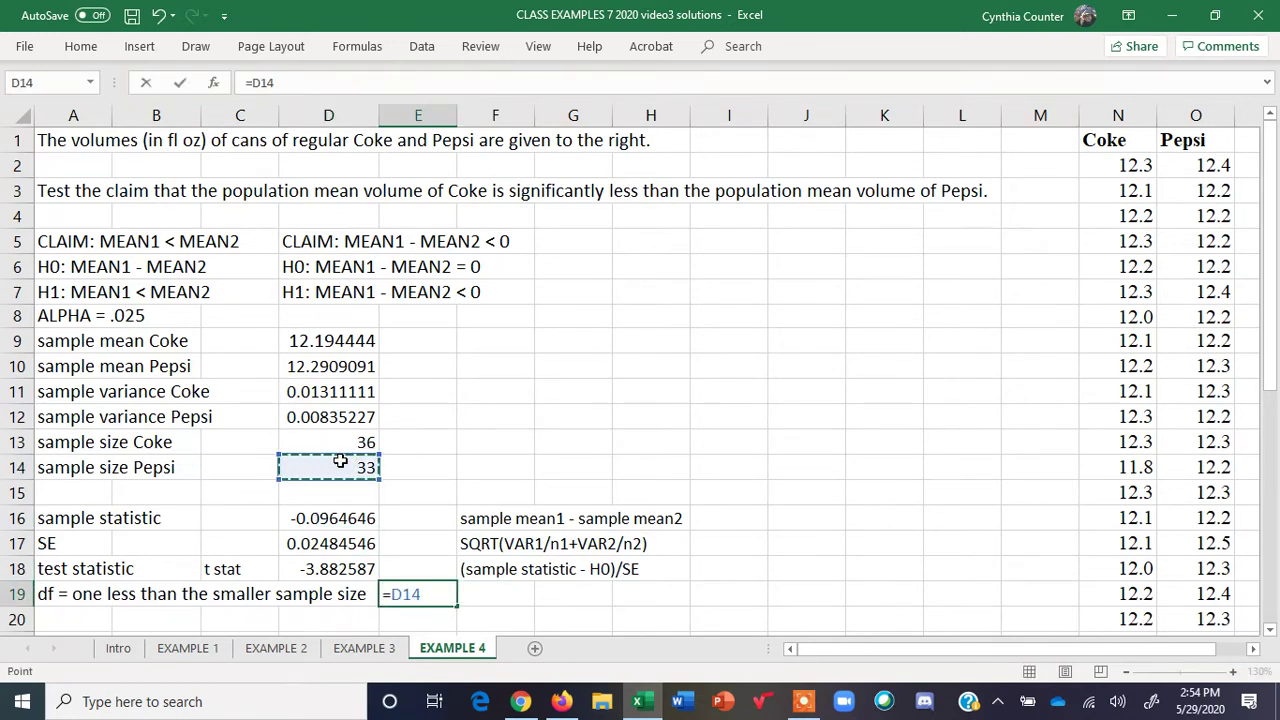
text(-1)
key(Return)
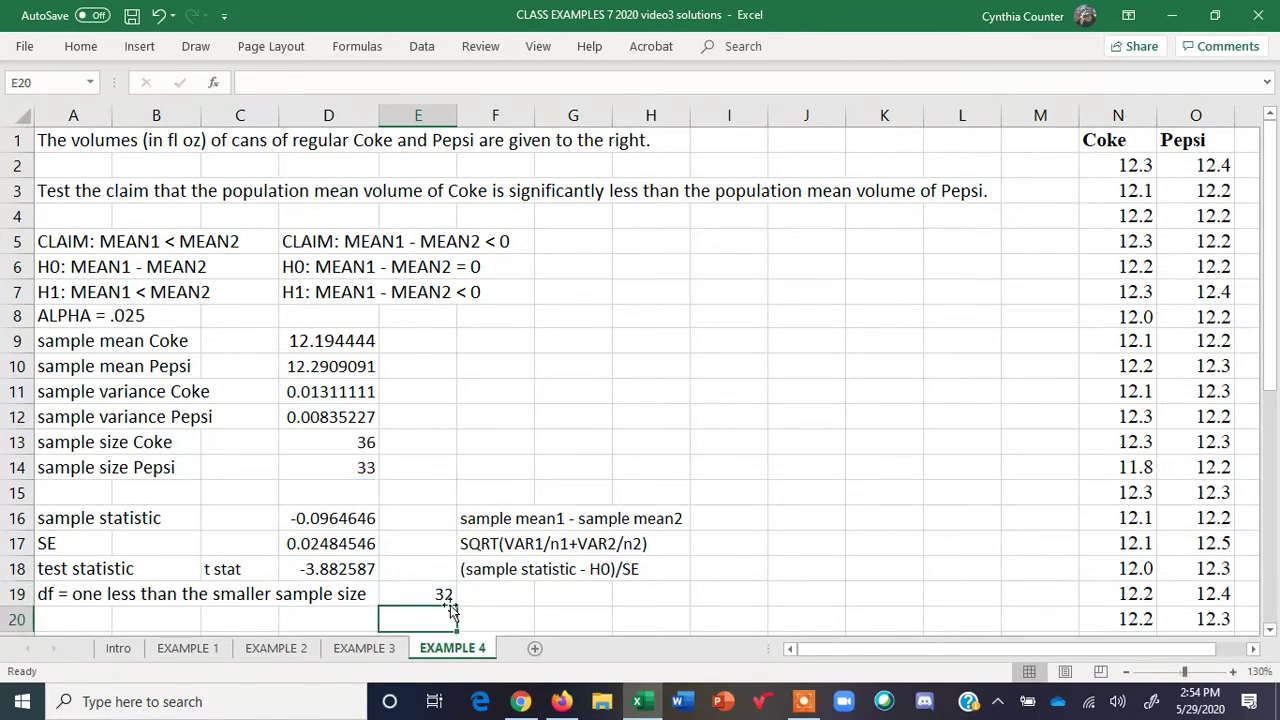
click(424, 590)
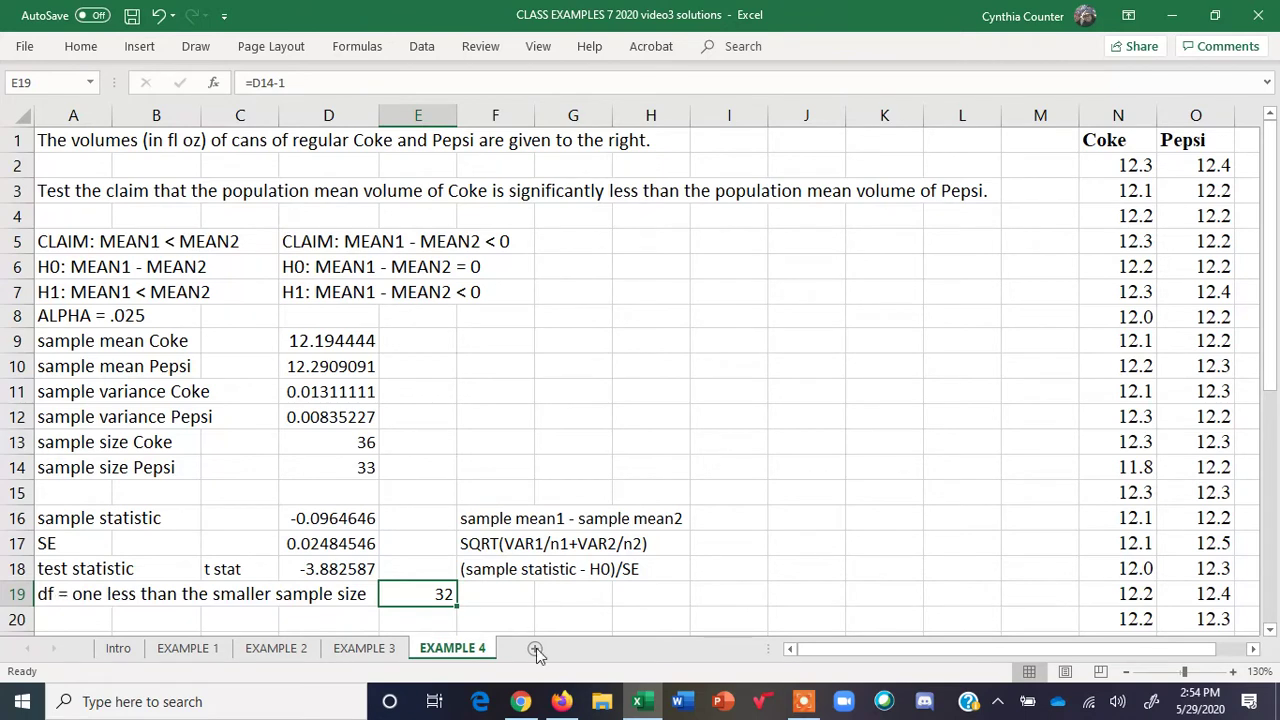
Enter the label "p-value" in cell A20 below the degrees of freedom row.
drag(1271, 323, 1270, 330)
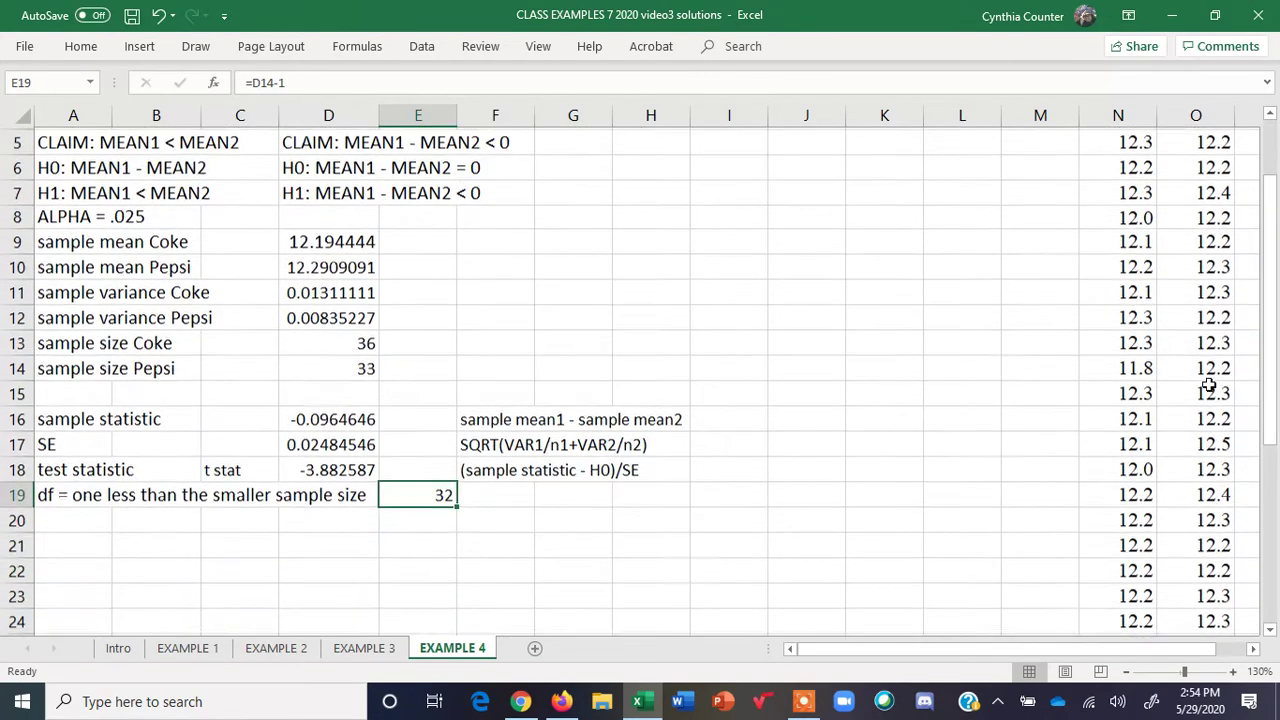
click(84, 519)
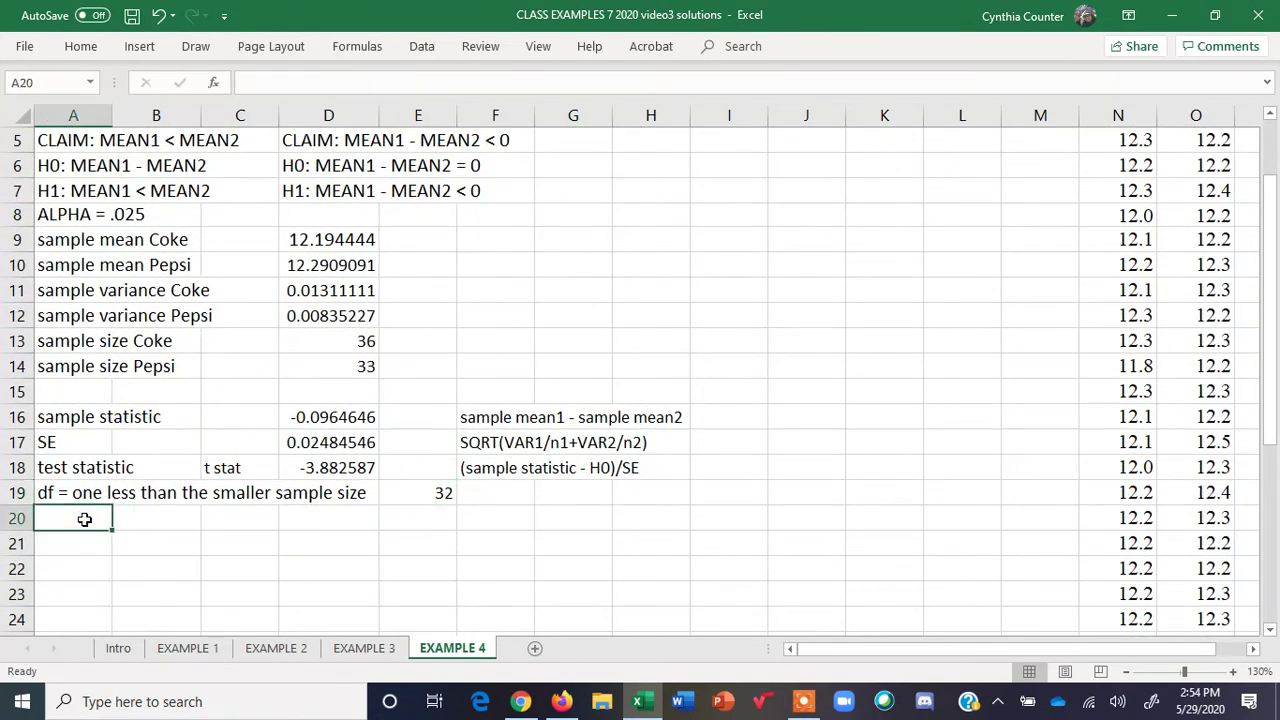
text(p-value)
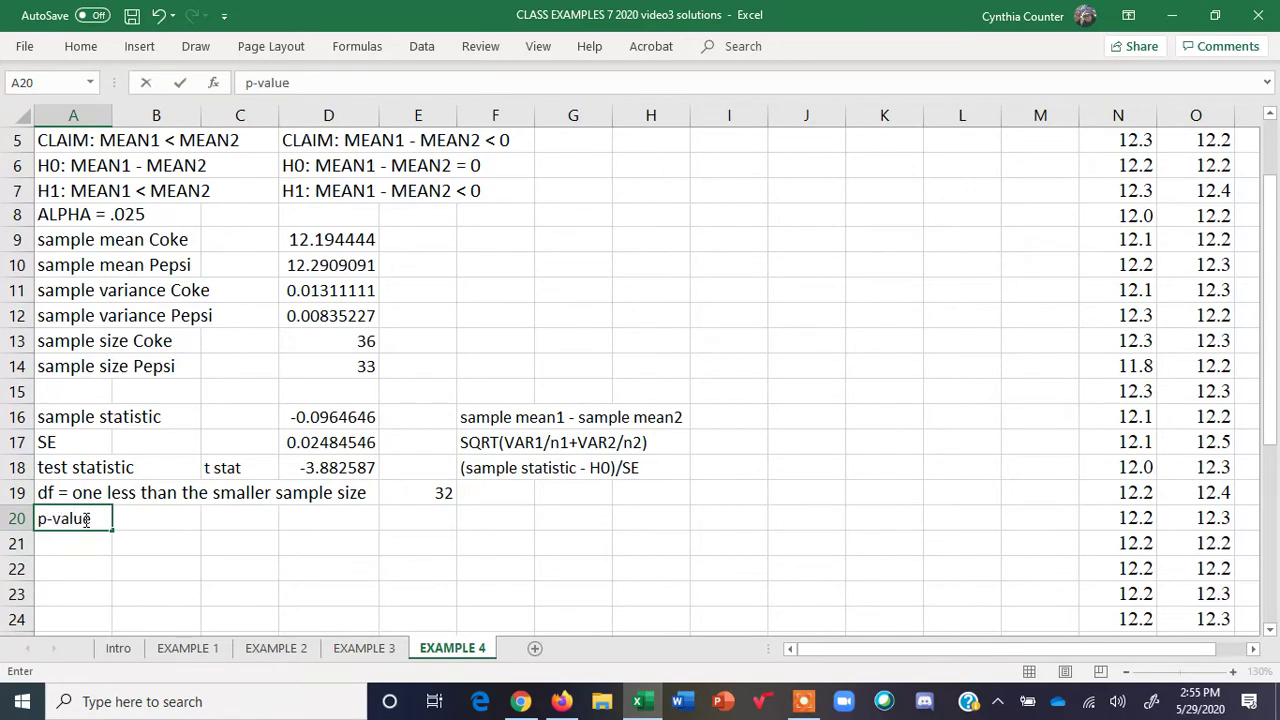
key(Tab)
Calculate the left-tailed p-value in cell D20 from the test statistic and degrees of freedom with the formula =T.DIST(D18,E19,TRUE).
key(Tab)
key(Tab)
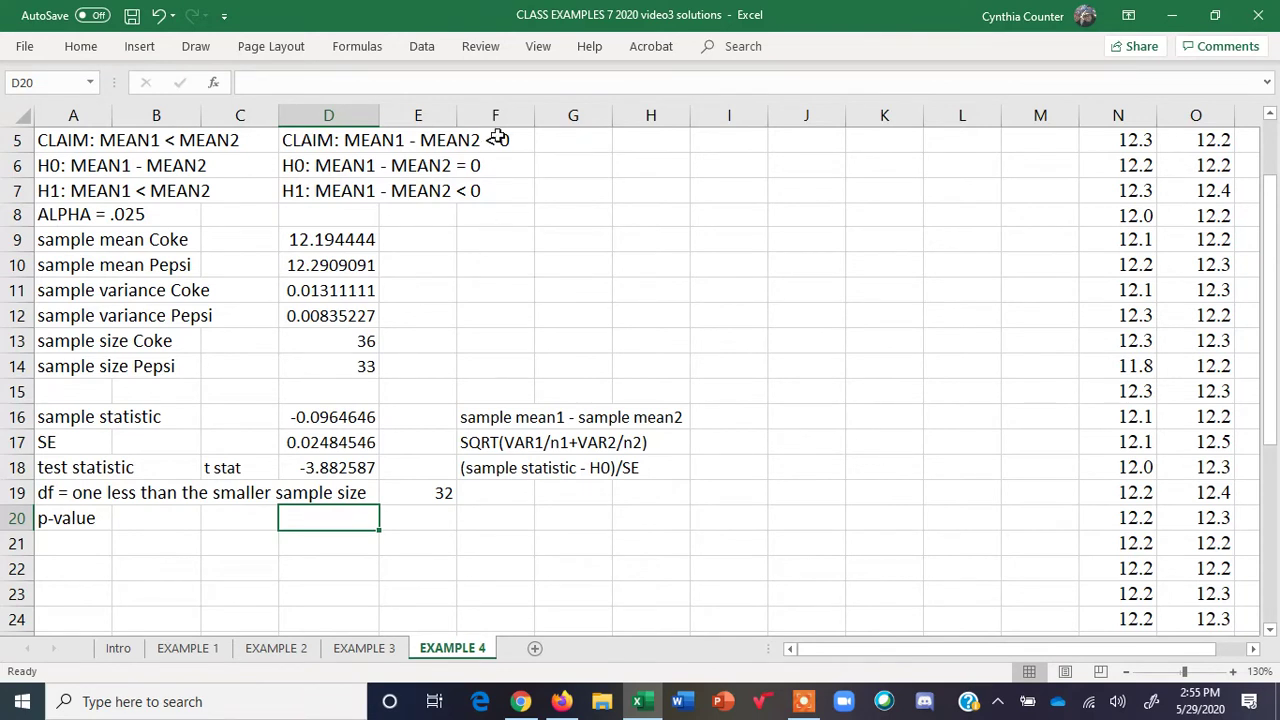
text(=)
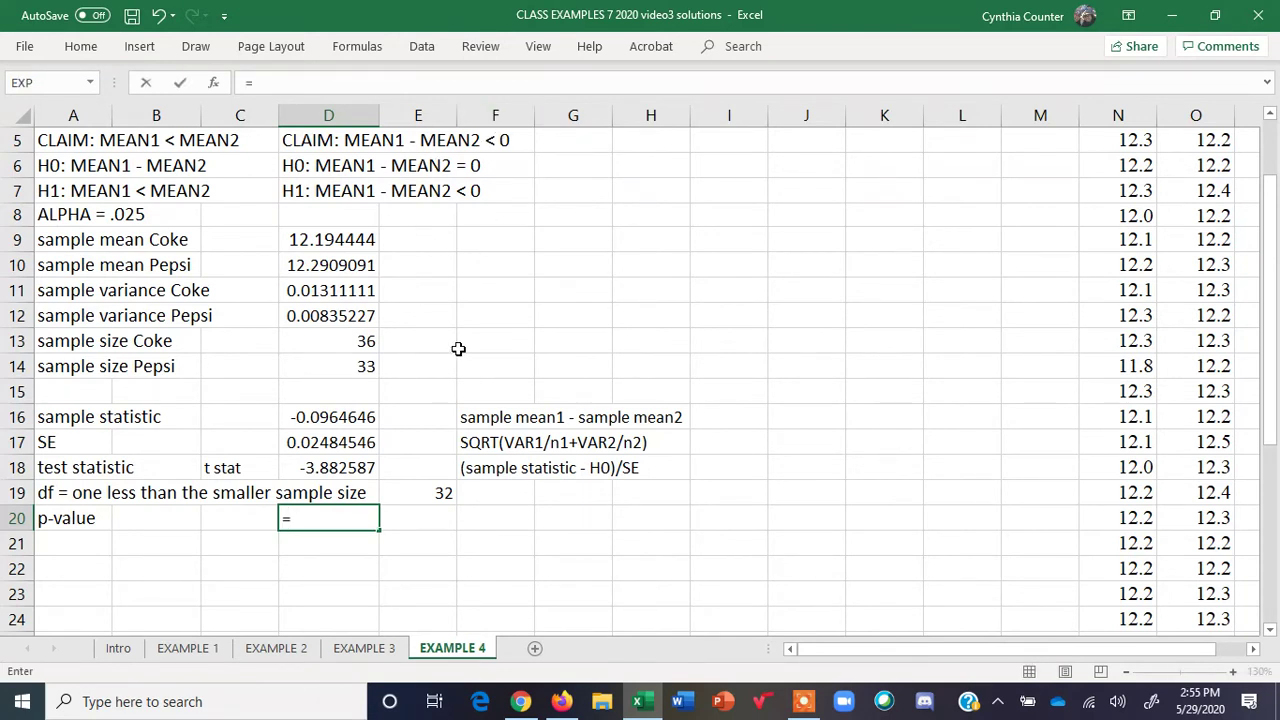
text(t.d)
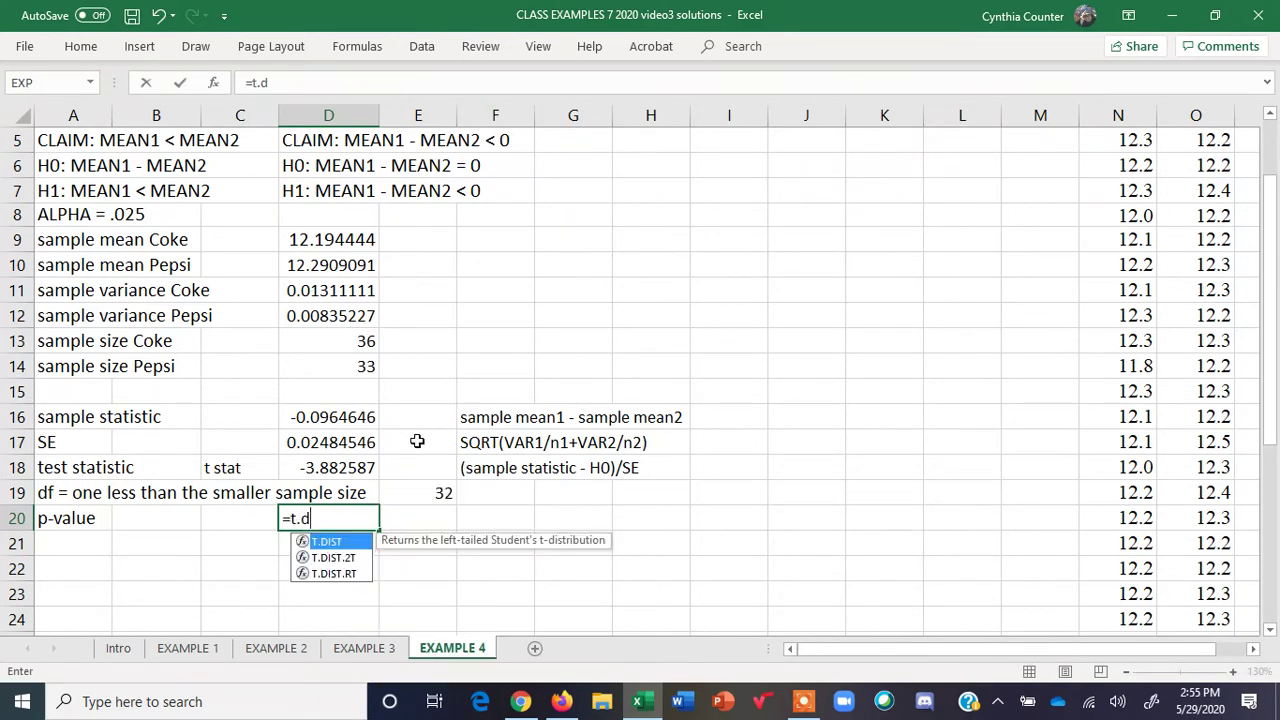
double_click(330, 542)
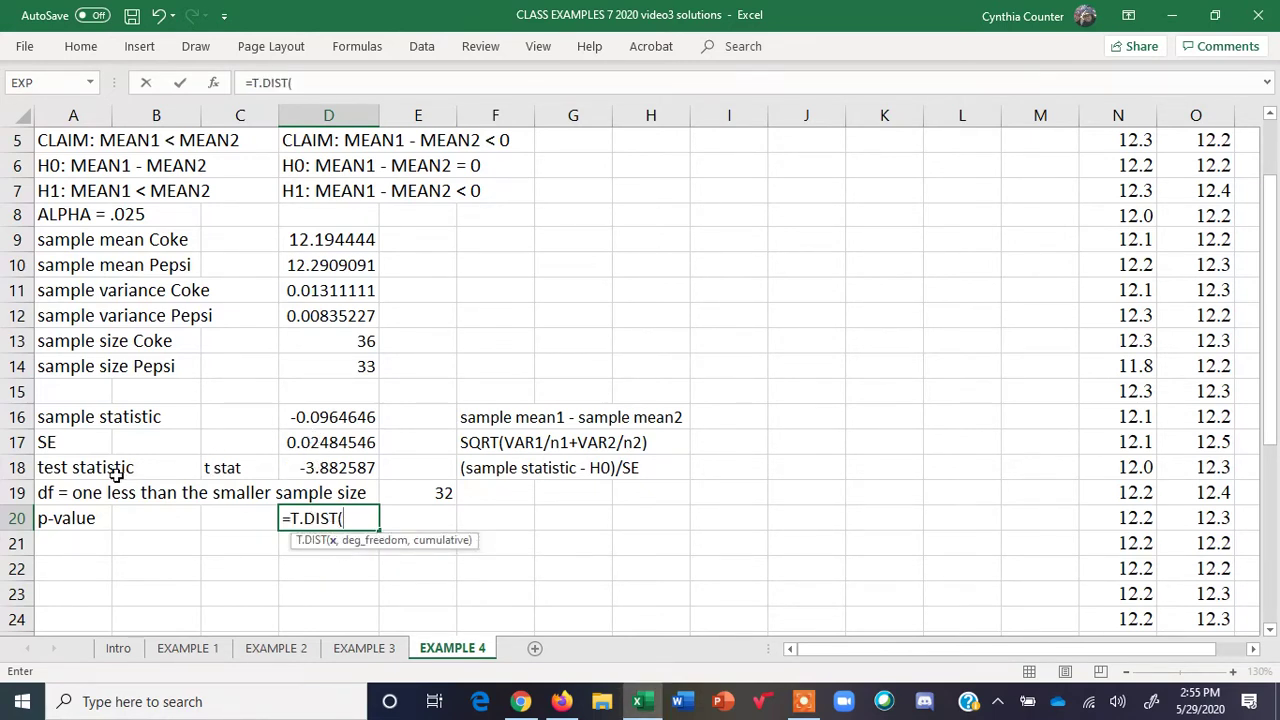
click(331, 467)
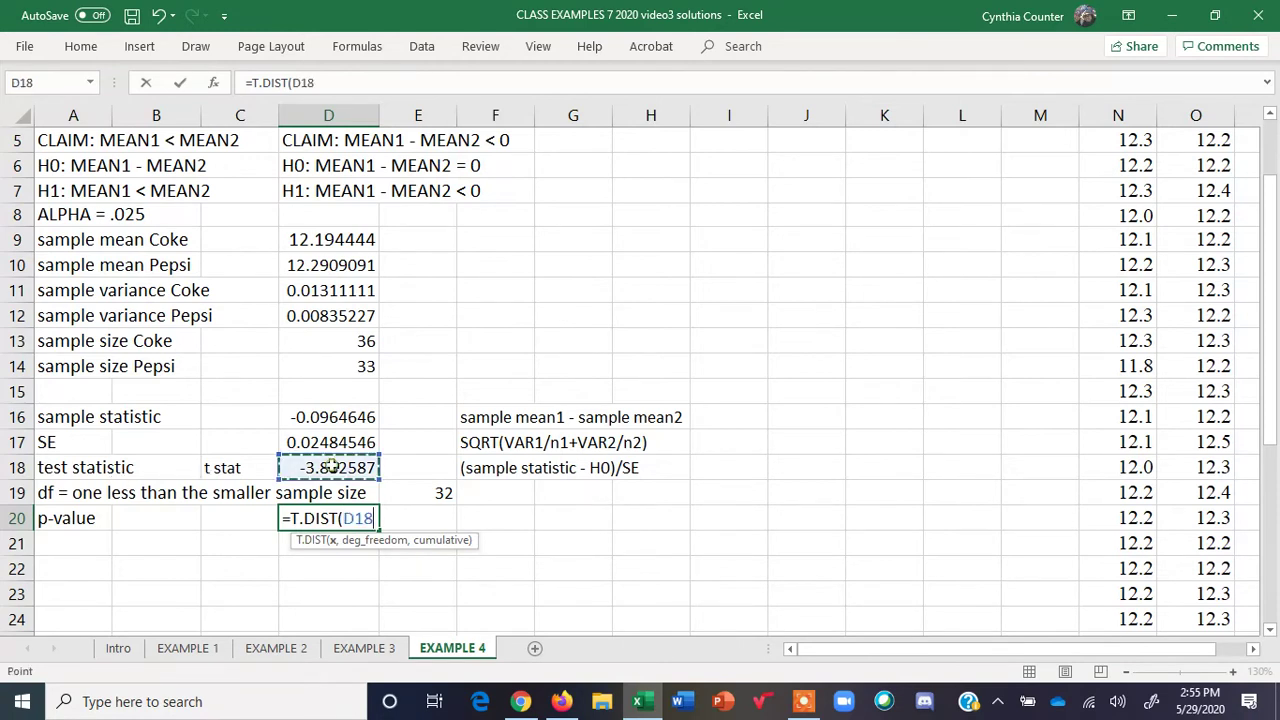
text(,)
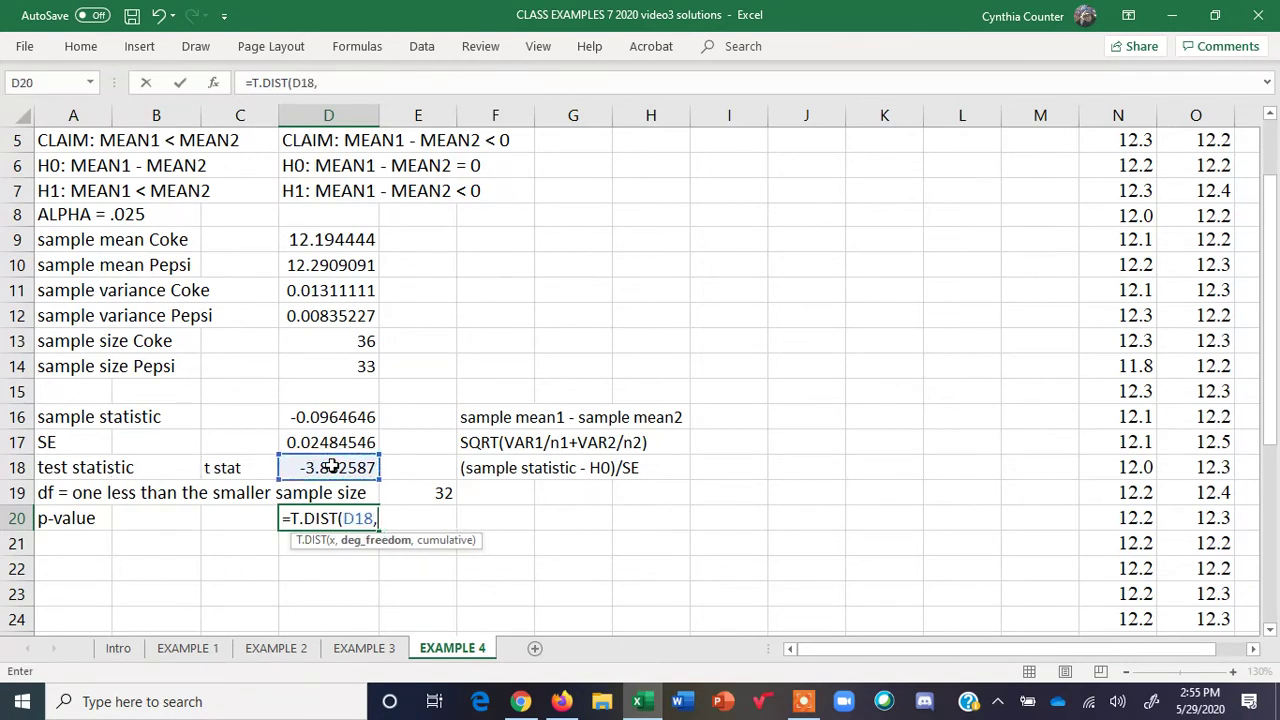
click(423, 494)
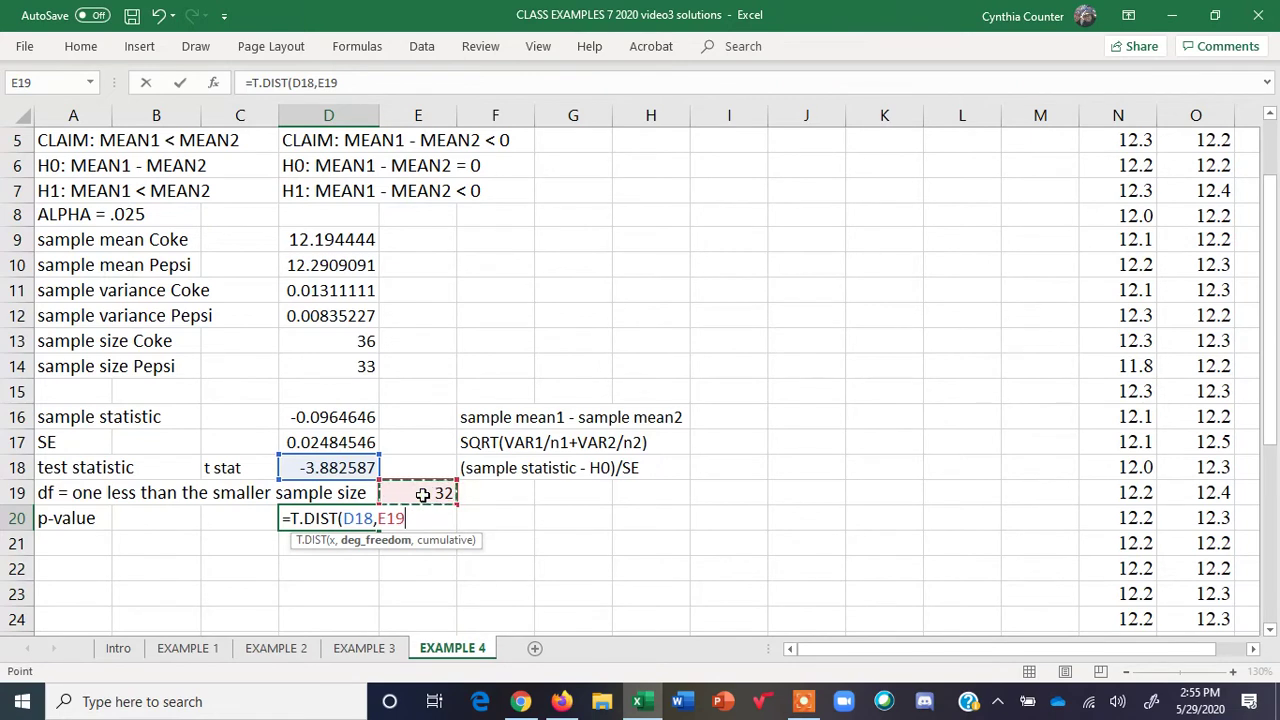
text(,)
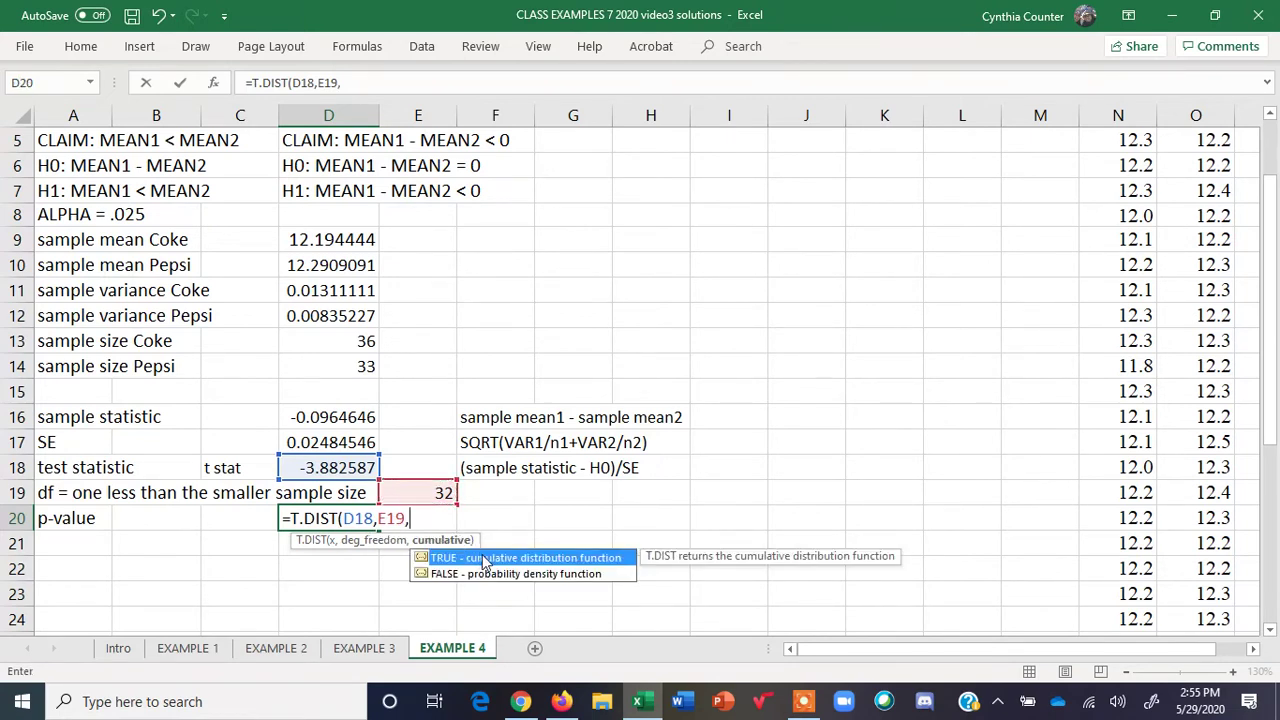
text(TRUE)
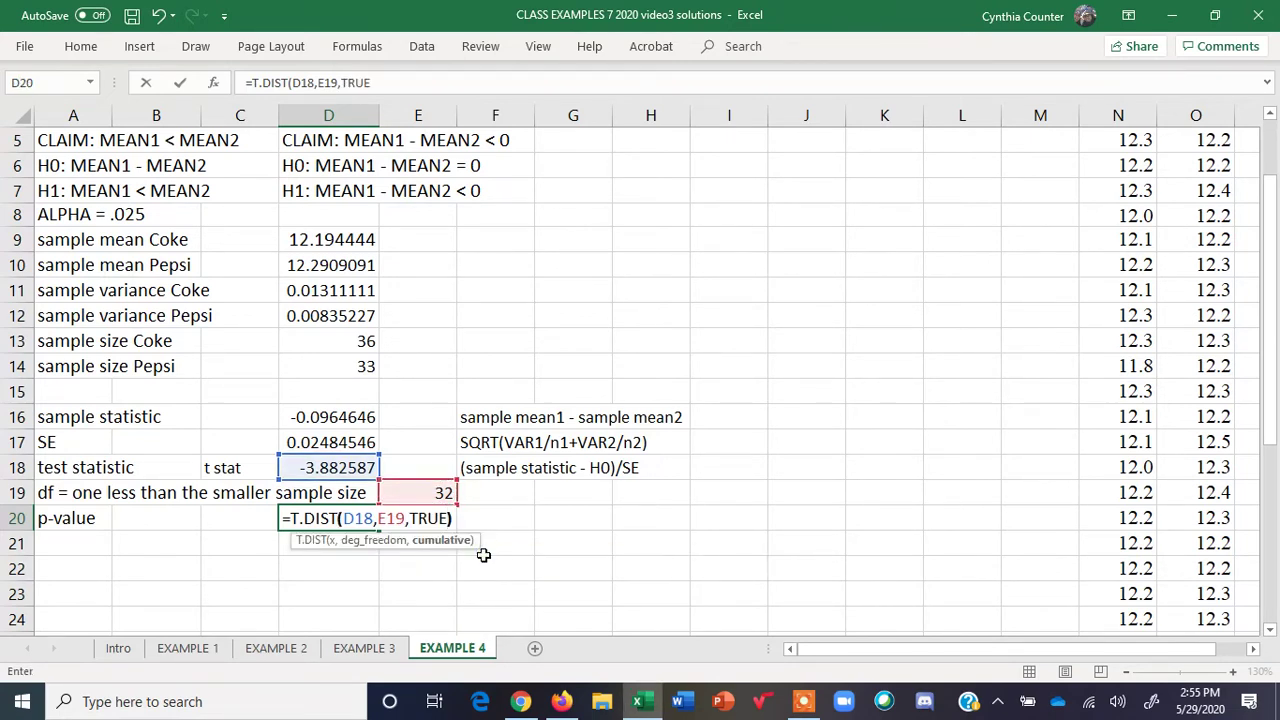
key(Return)
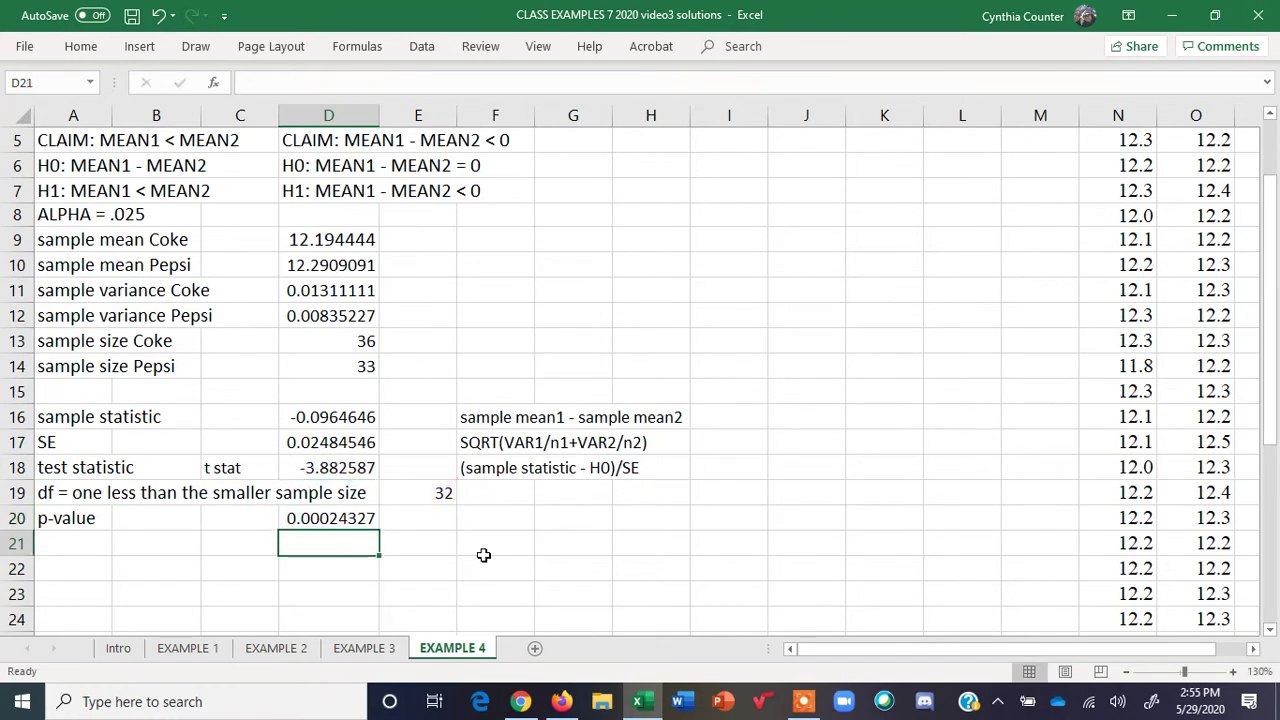
click(343, 517)
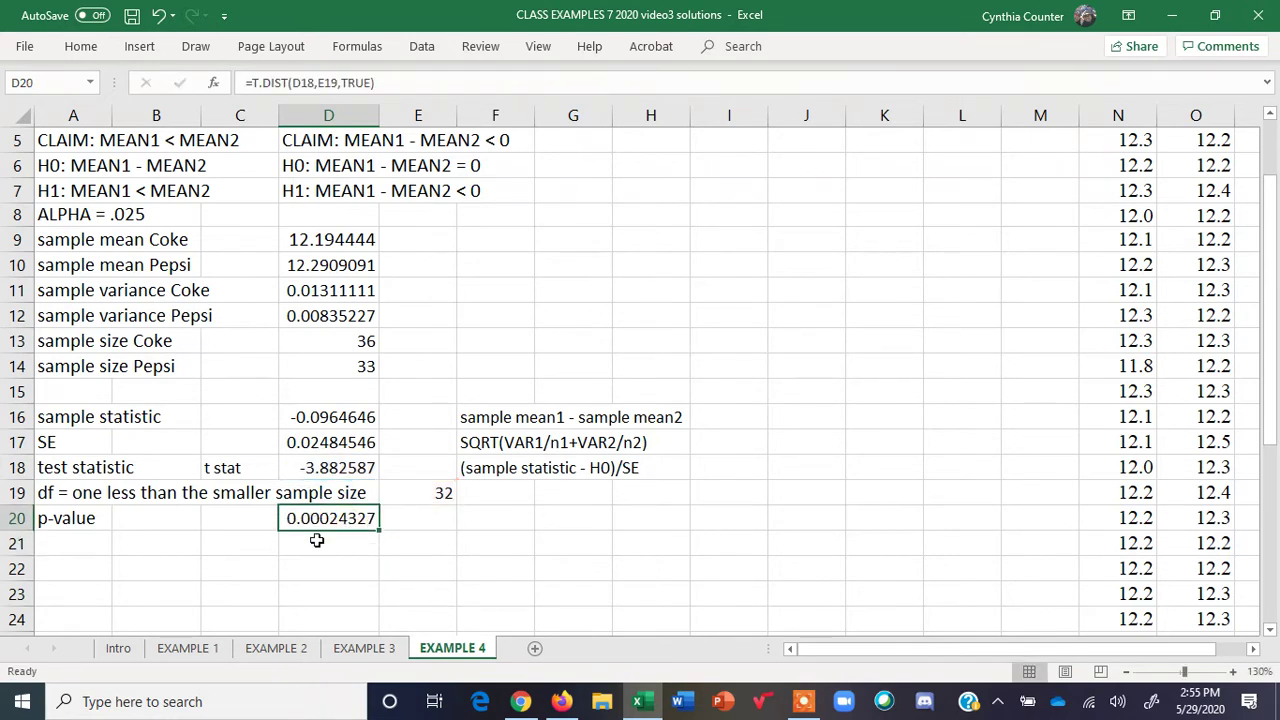
Enter the comparison note "< ALPHA" in cell E20 beside the p-value.
click(321, 465)
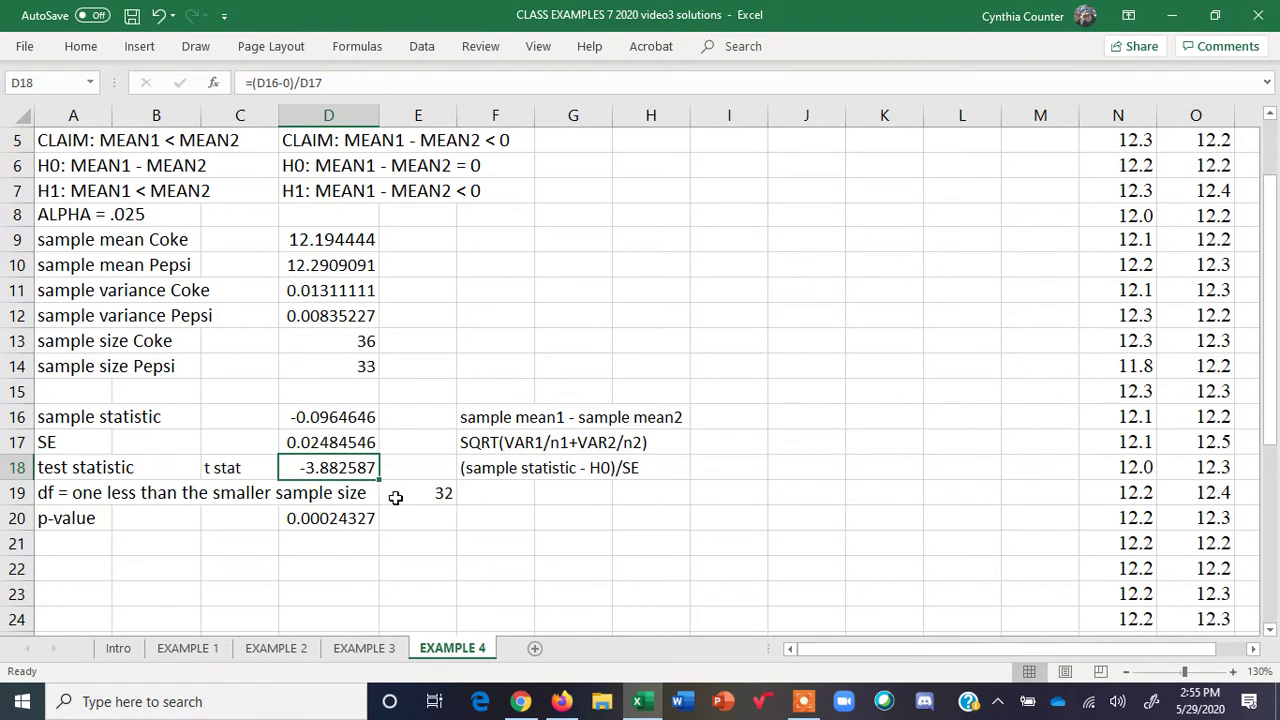
click(436, 554)
click(409, 514)
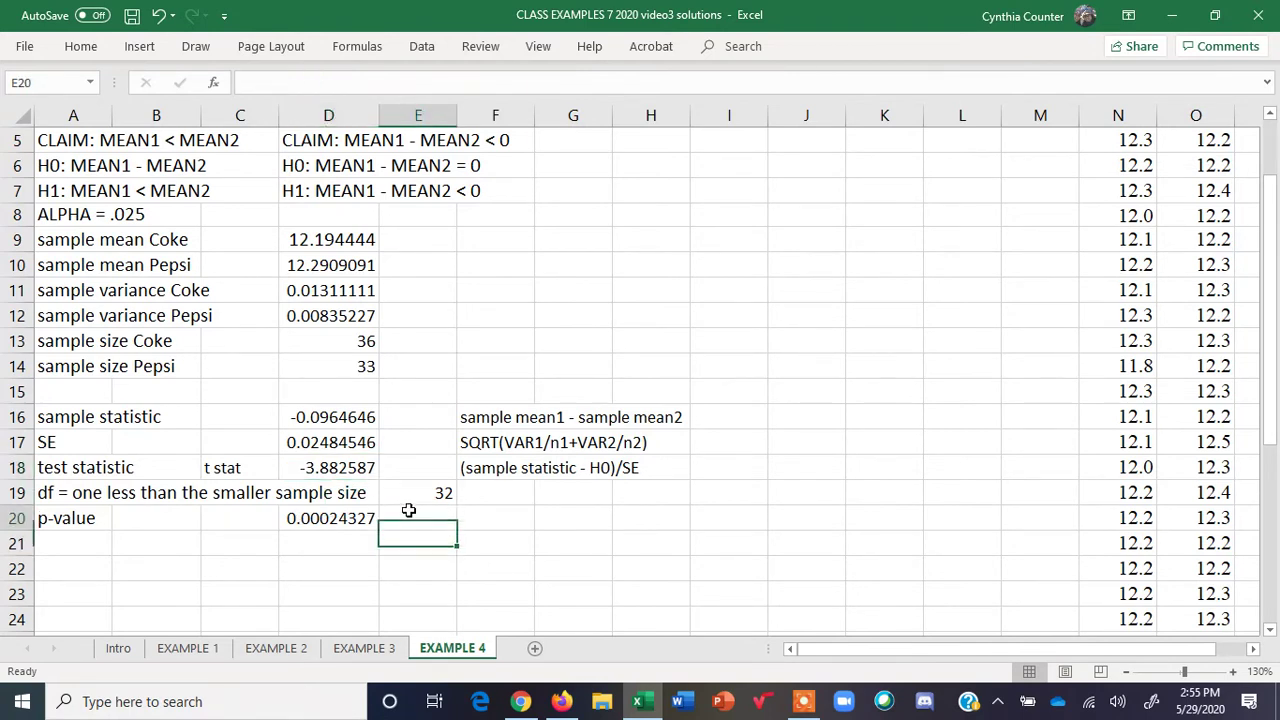
text(< ALPHA)
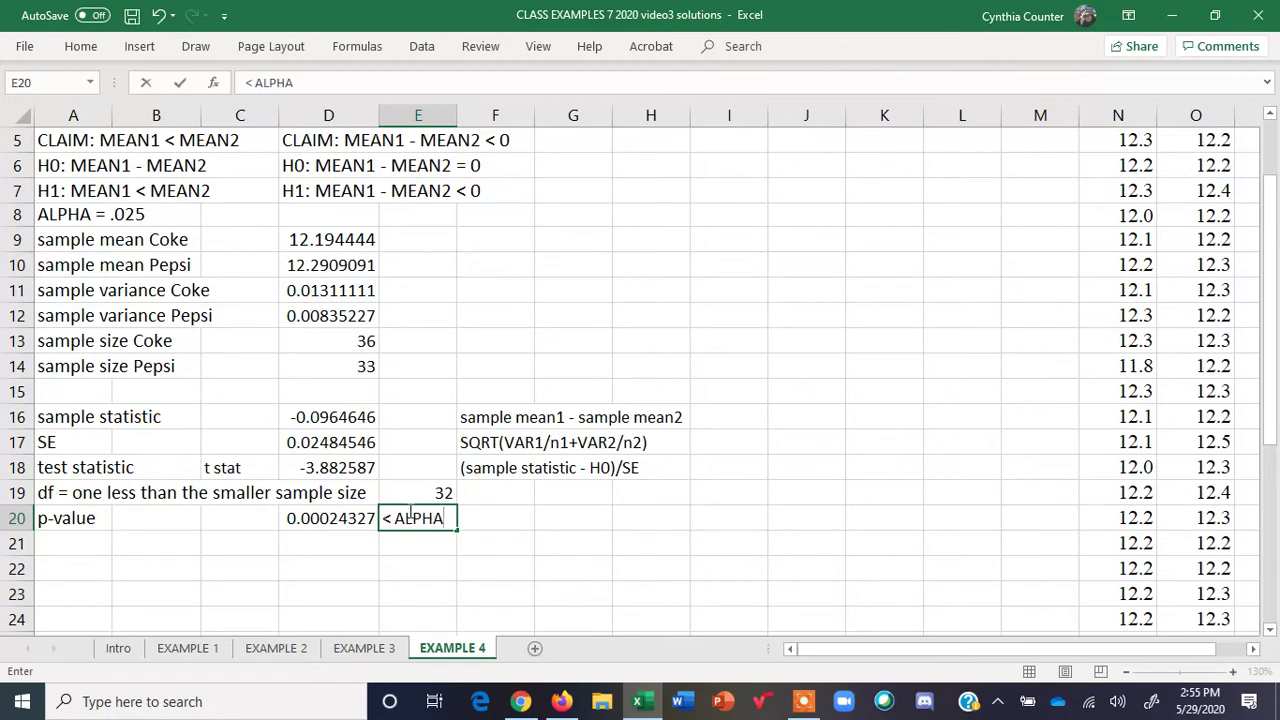
key(Return)
Write the test decision "REJECT H0, SUPPORT H1" in cell A21 below the p-value row.
key(Left)
key(Left)
key(Left)
key(Left)
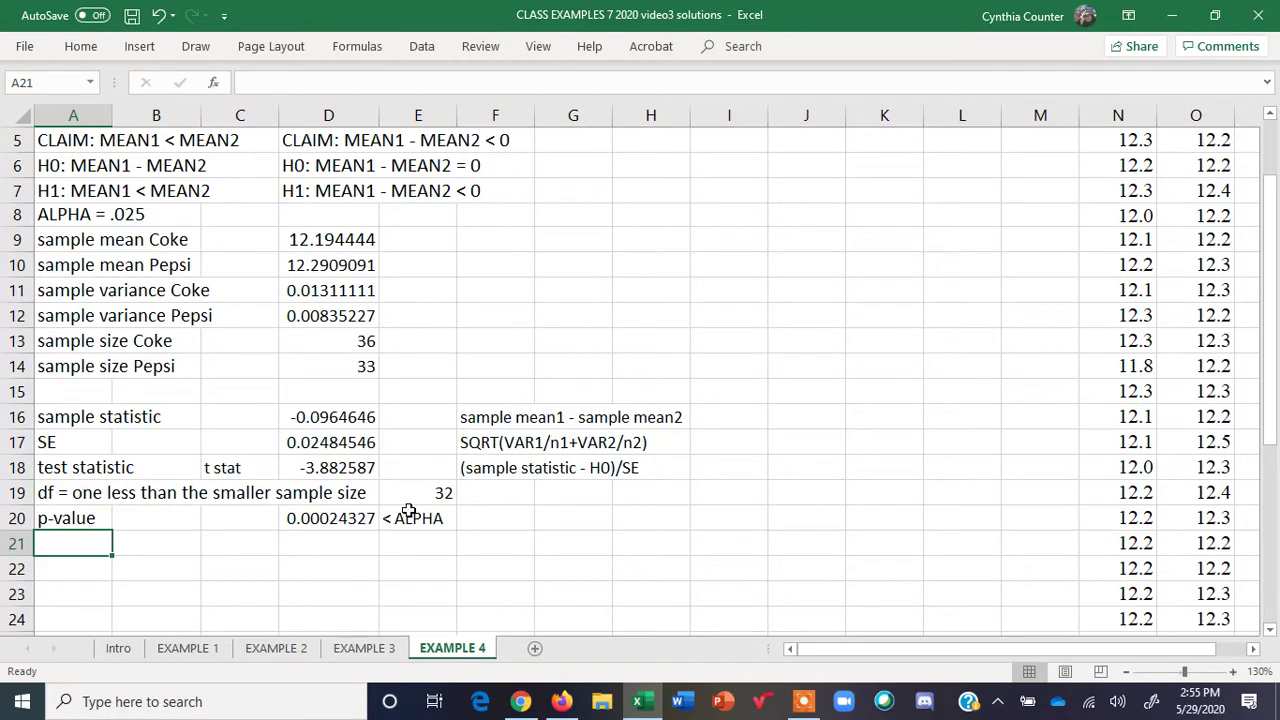
text(REJECT)
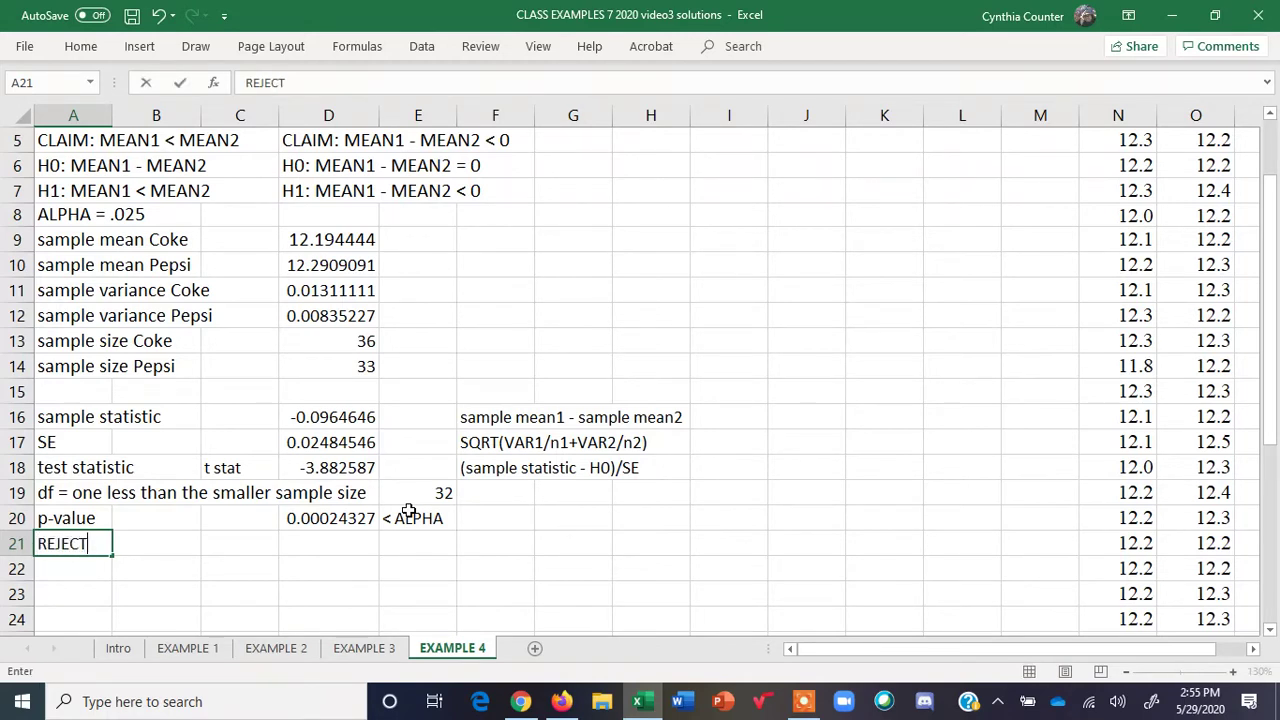
text( H0, SU)
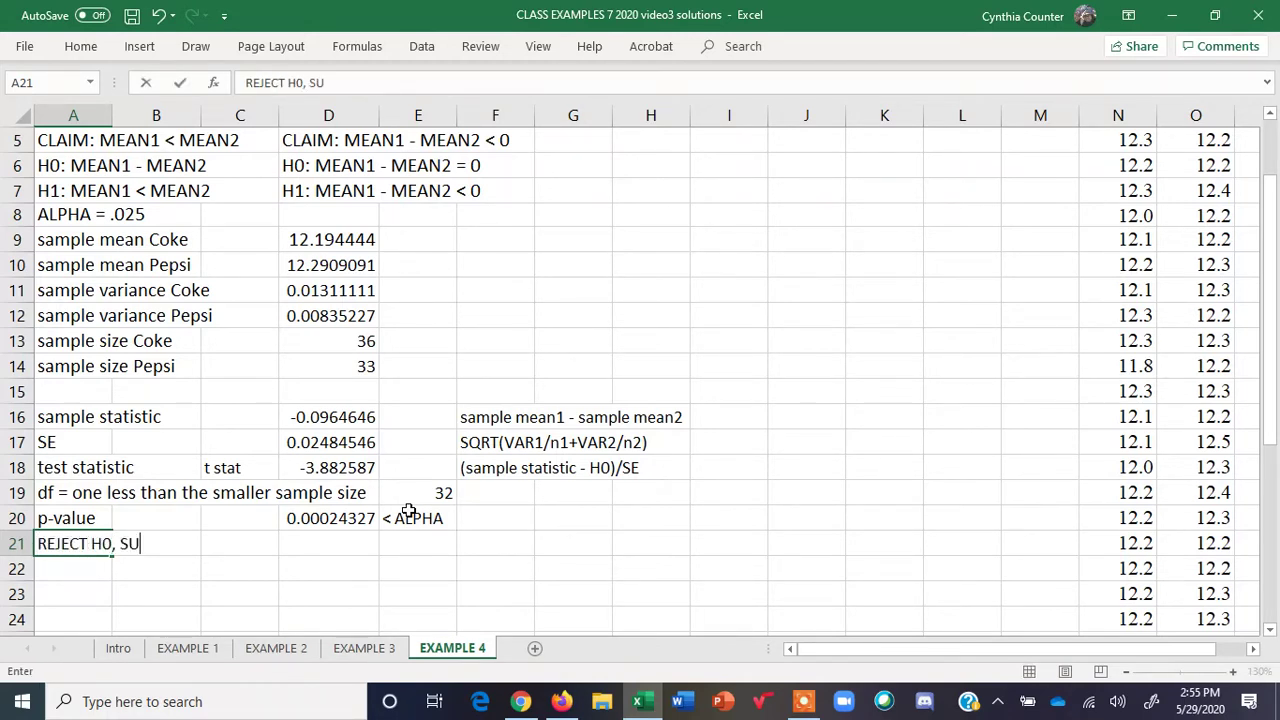
text(PPORT H1)
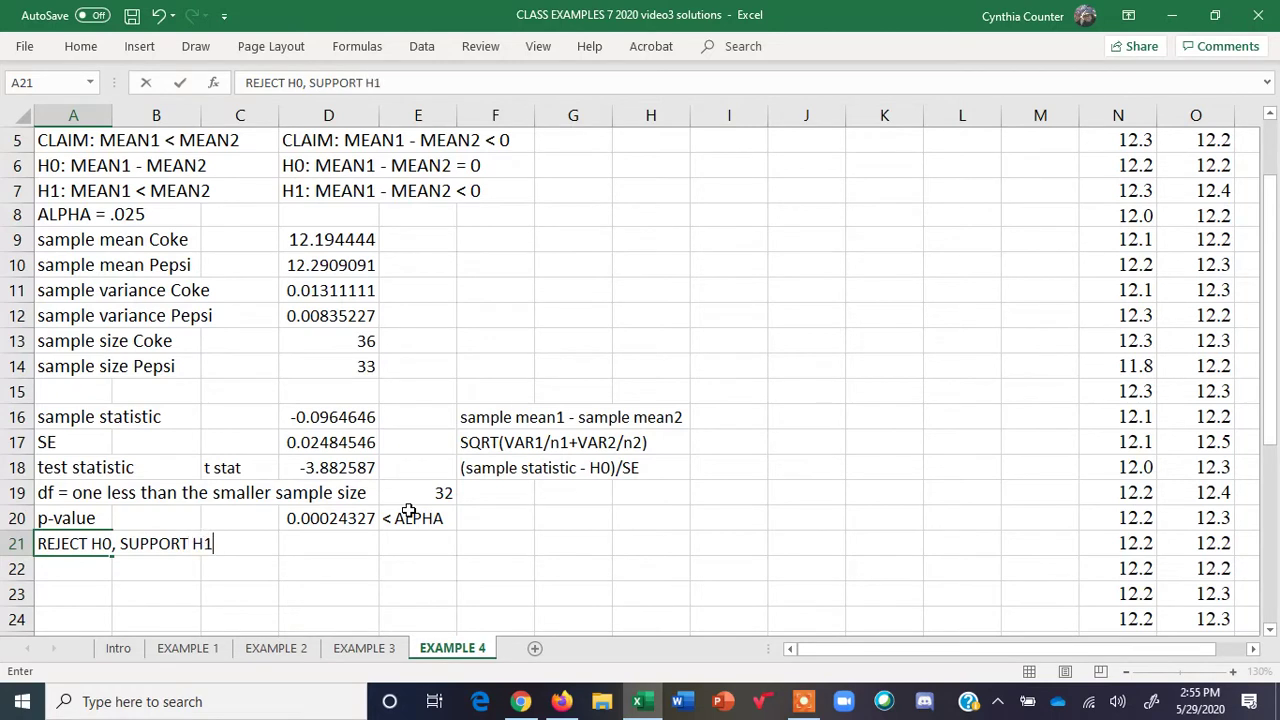
key(Return)
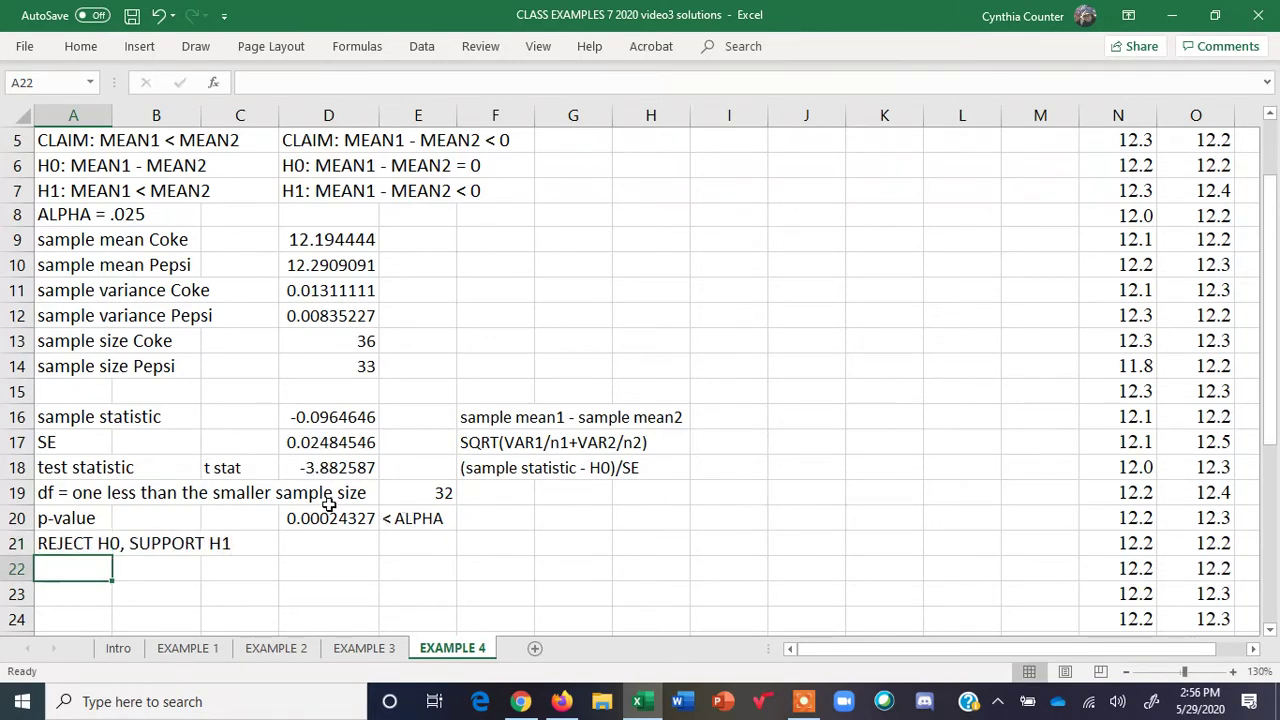
Enter "The sample data support the claim that the population mean volume of Coke is less than the population mean" in cell A22.
click(409, 496)
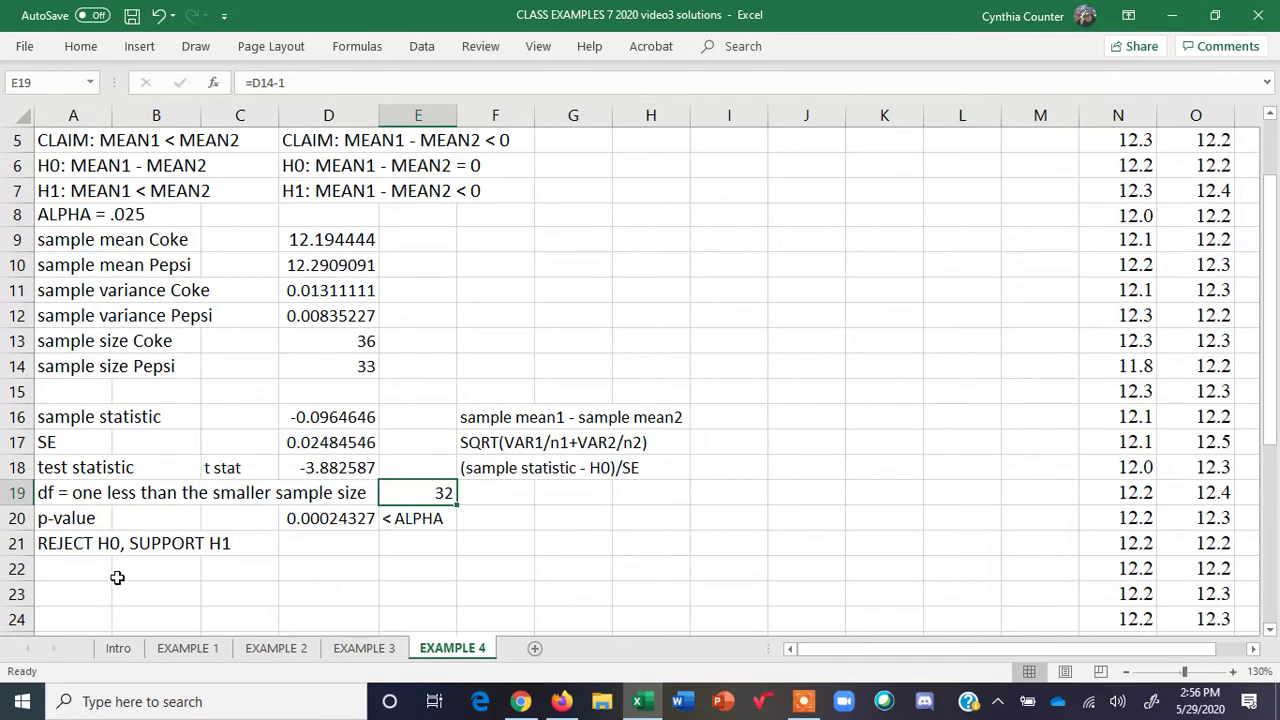
click(82, 573)
text(Th)
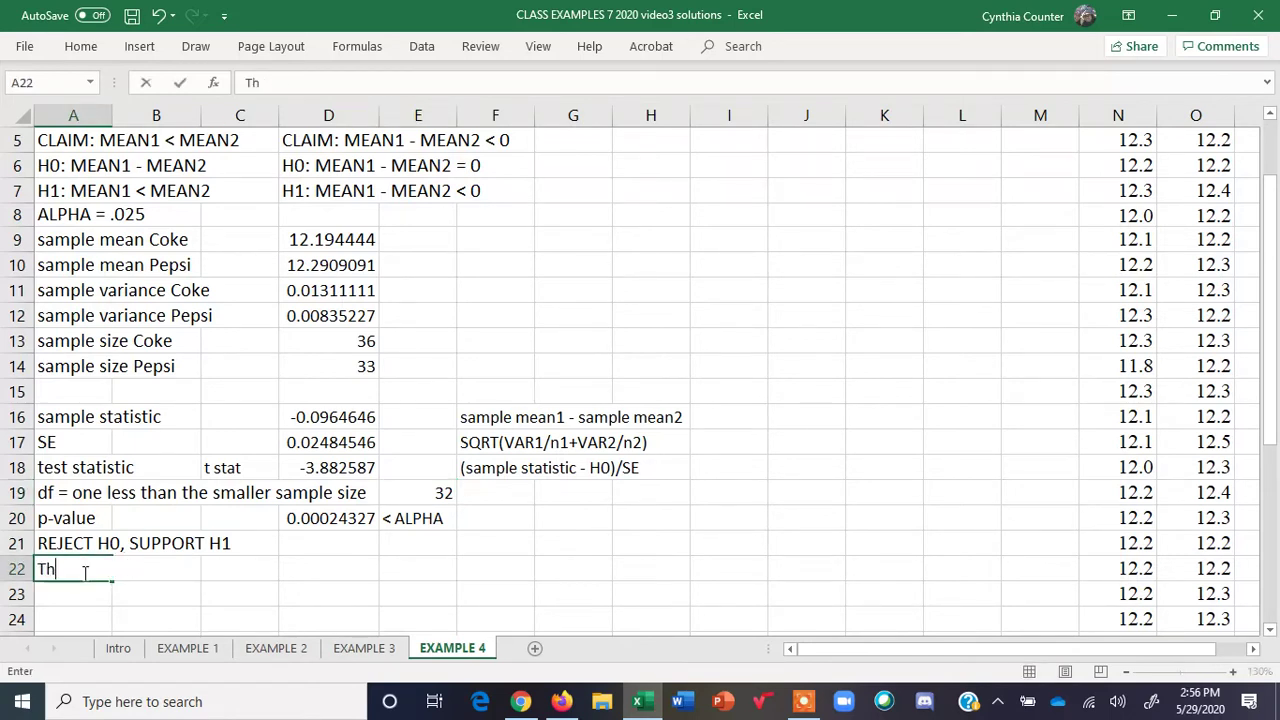
text(e sample d)
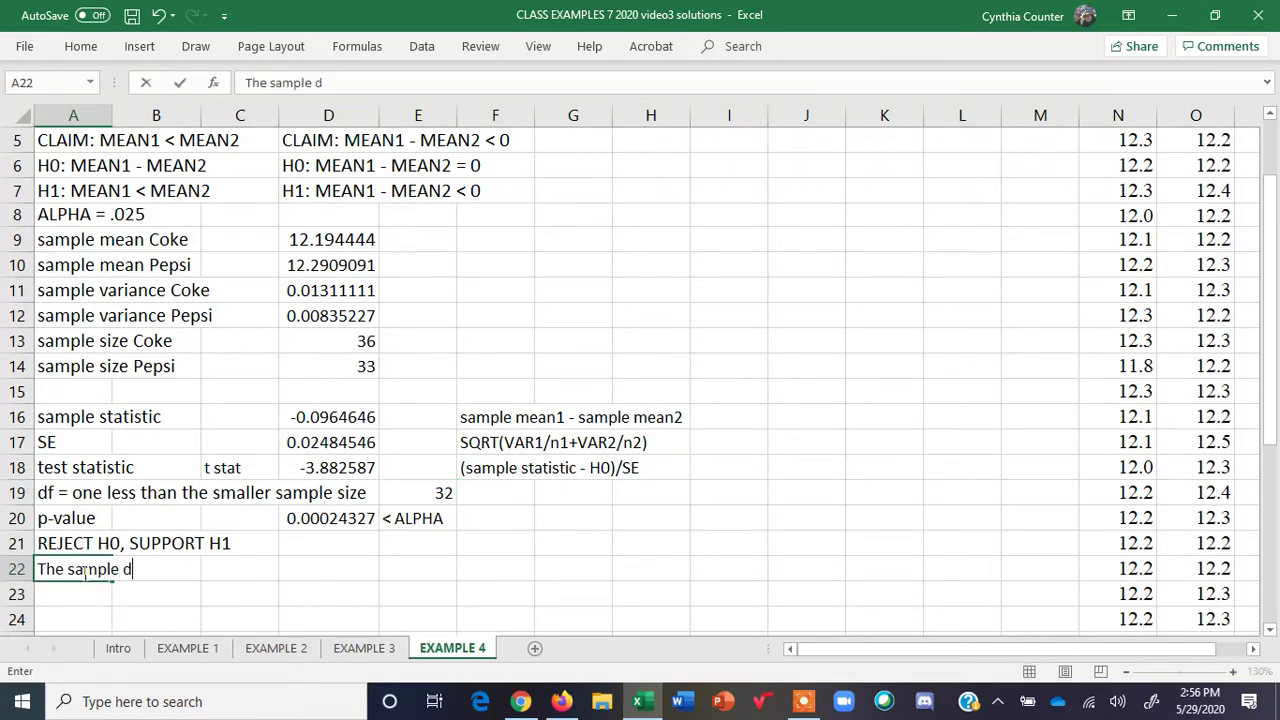
text(ata support )
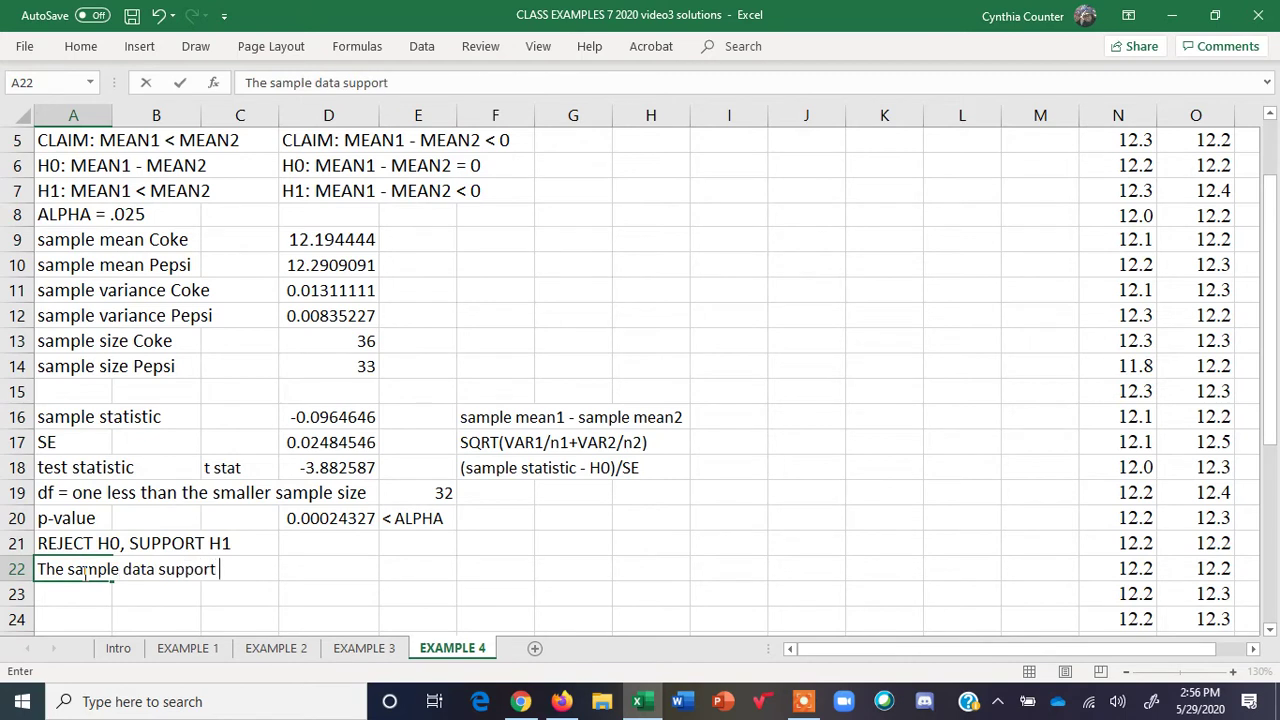
text(the claim that the )
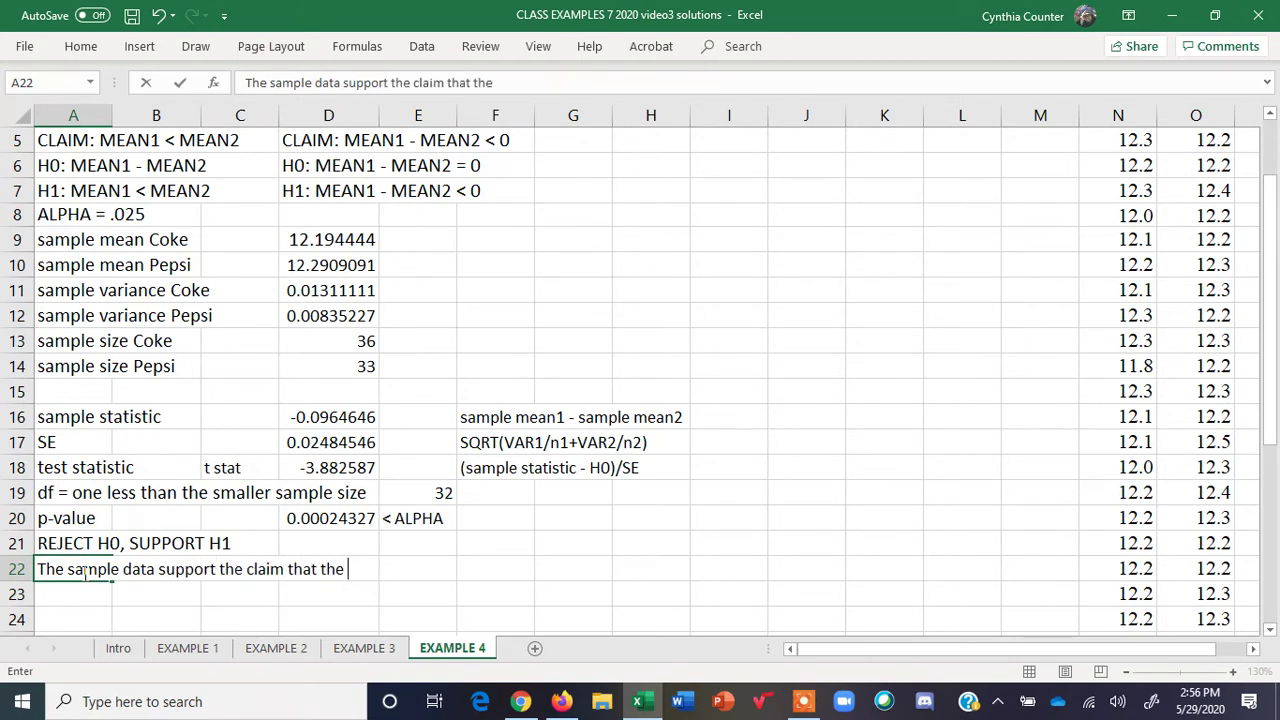
text(population mean)
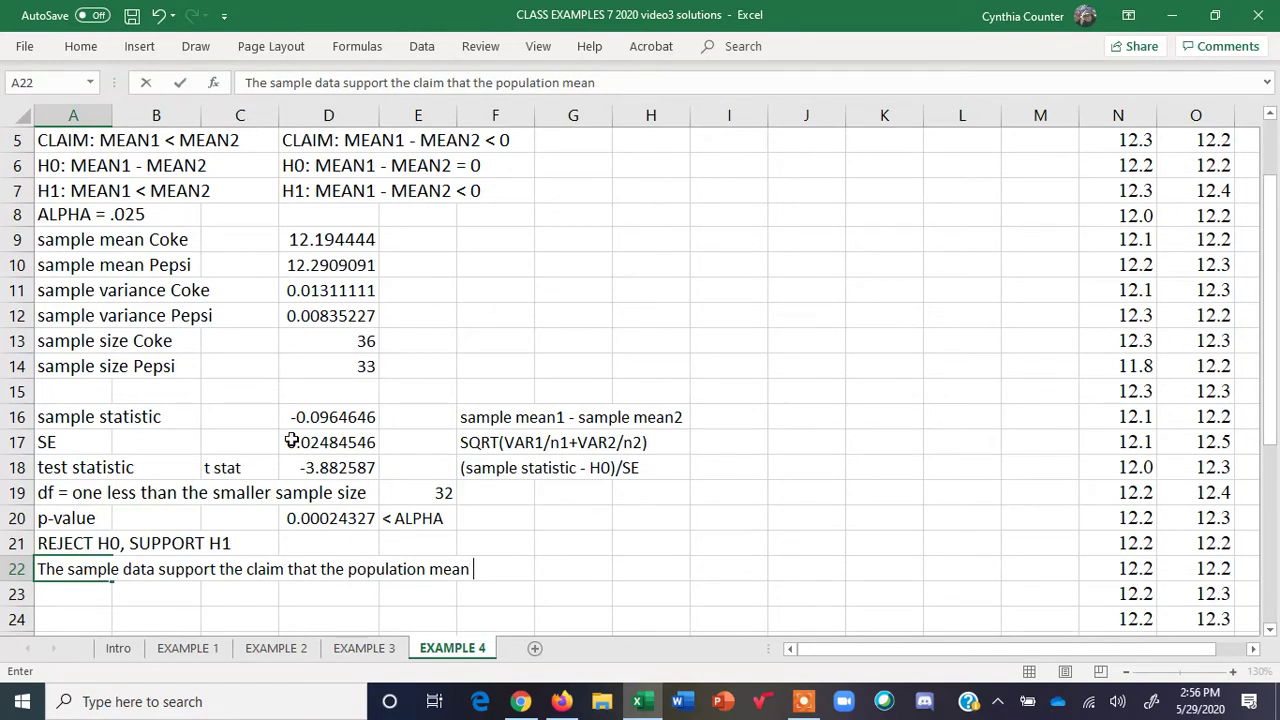
text(volume of Cok)
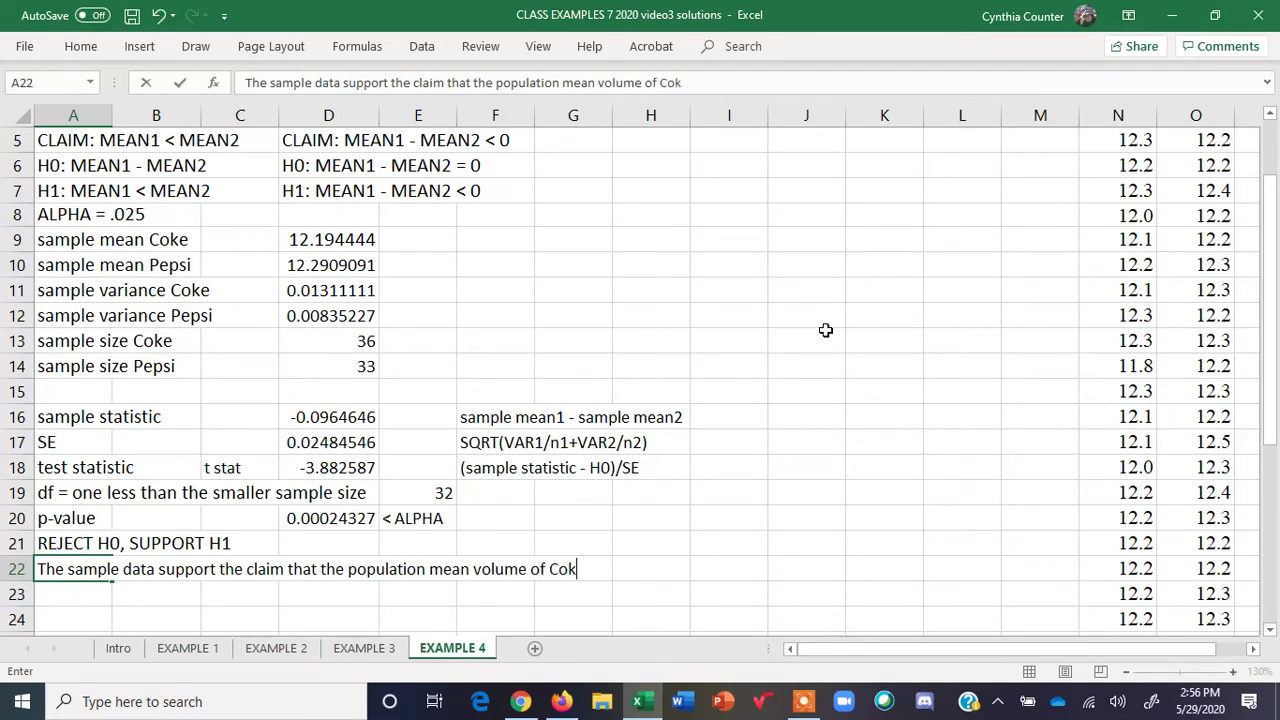
text(e is less than the)
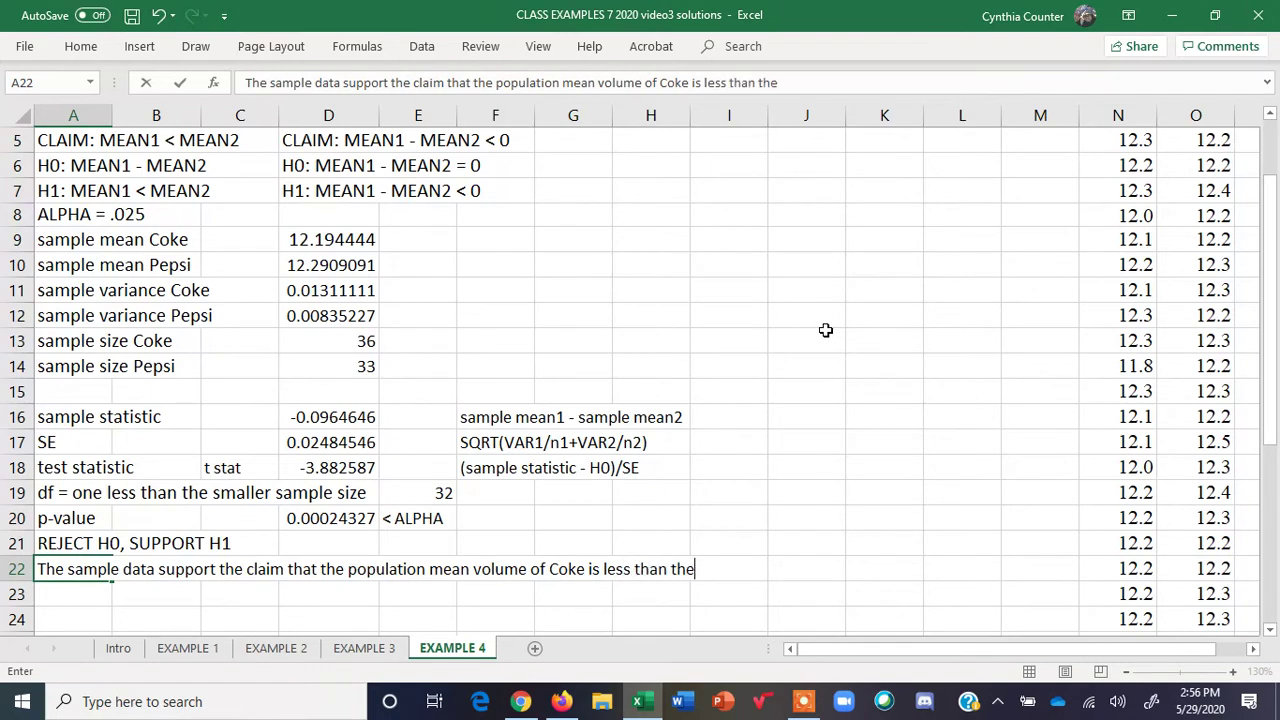
text( population mean)
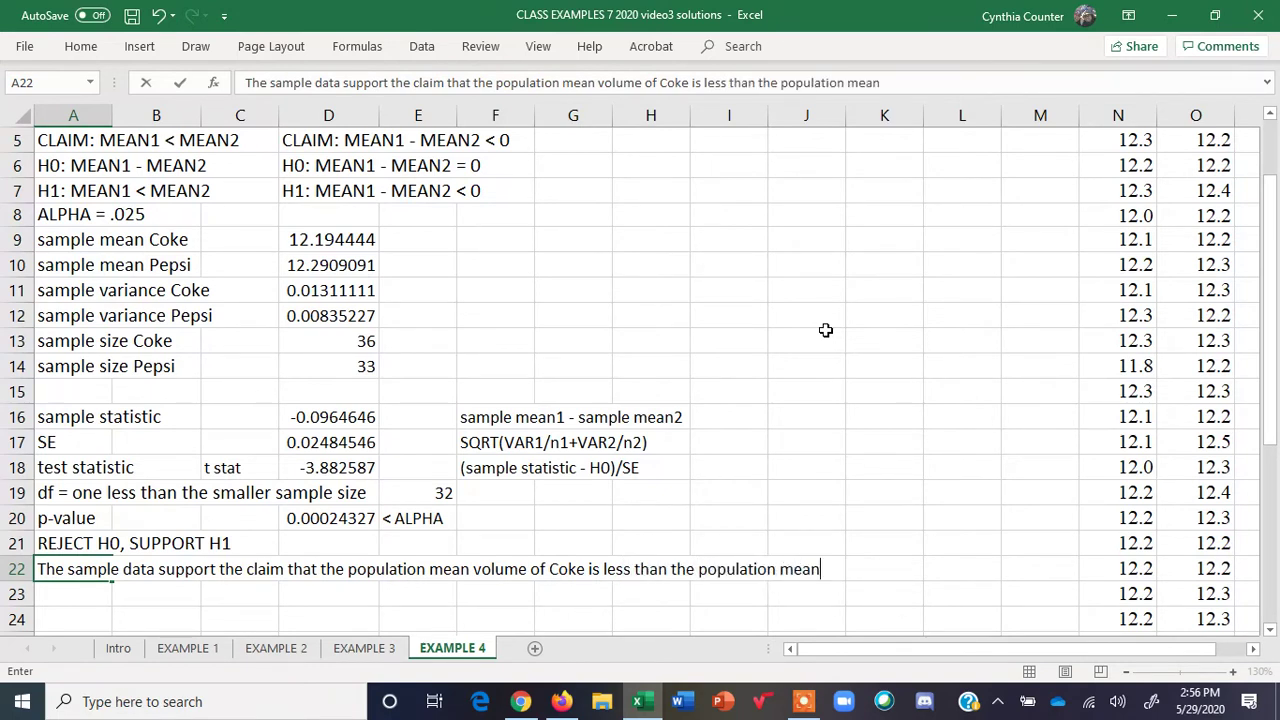
key(Return)
Finish the conclusion sentence in cell A23 with the text "volume of Pepsi.".
text(volume )
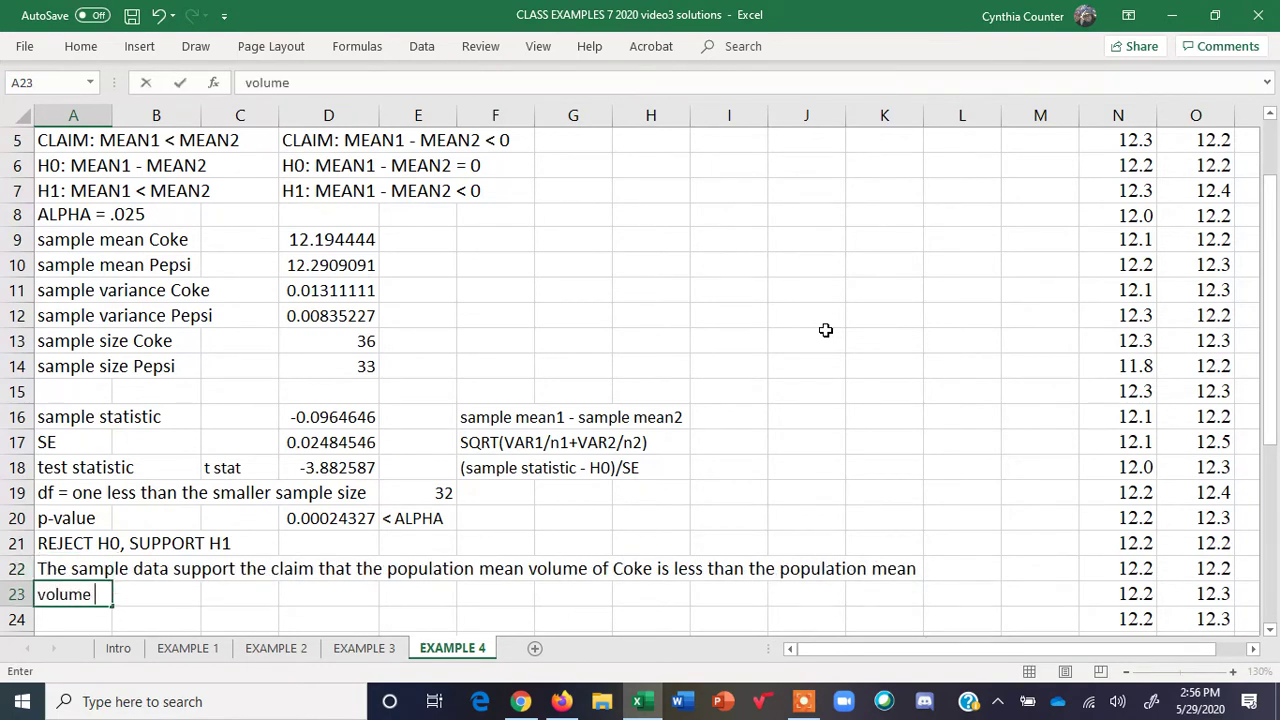
text(of Pepsi.)
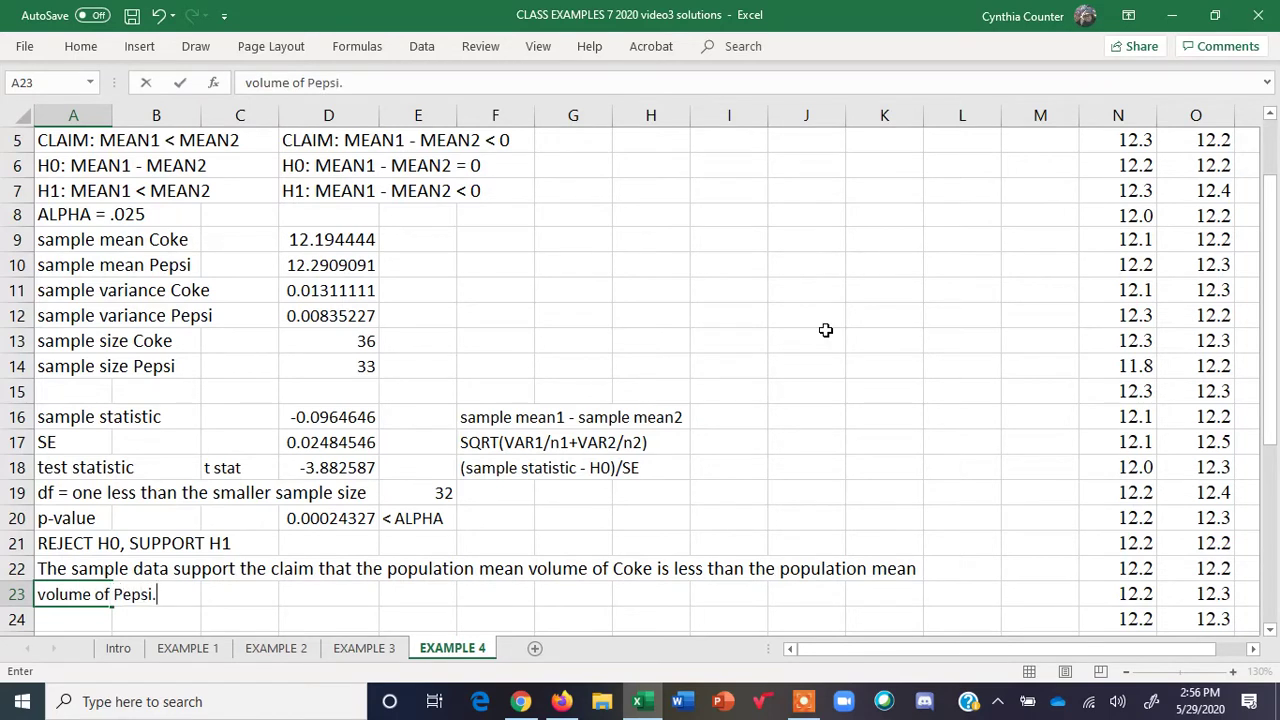
key(Return)
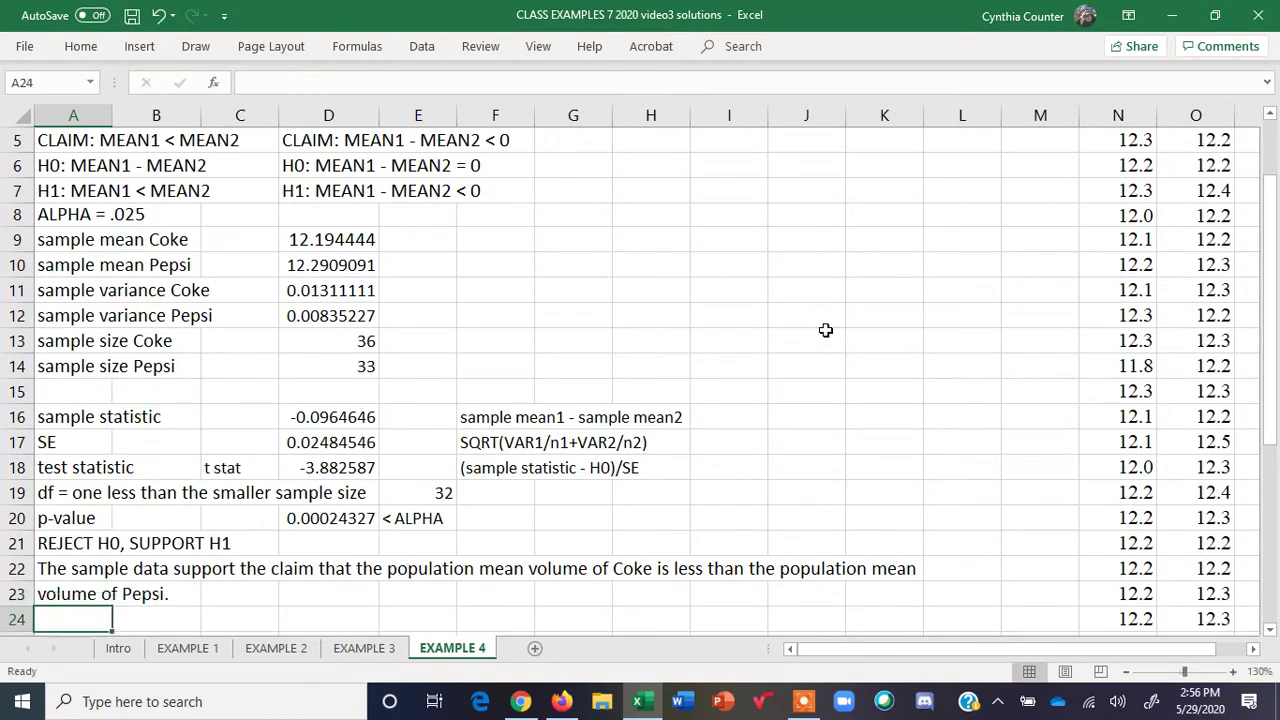
Enter "The difference between the sample means is STATISTICALLY SIGNIFICANT." in cell A24 below the conclusion.
text(The differen)
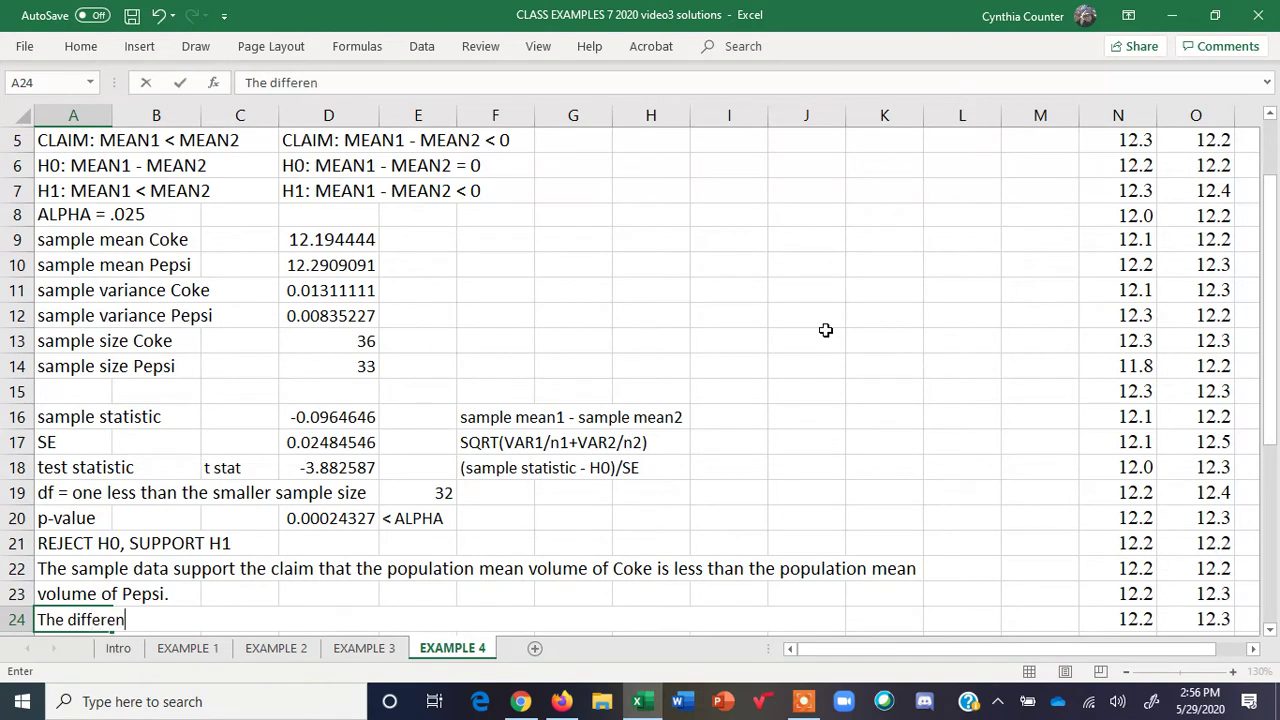
text(ce between the )
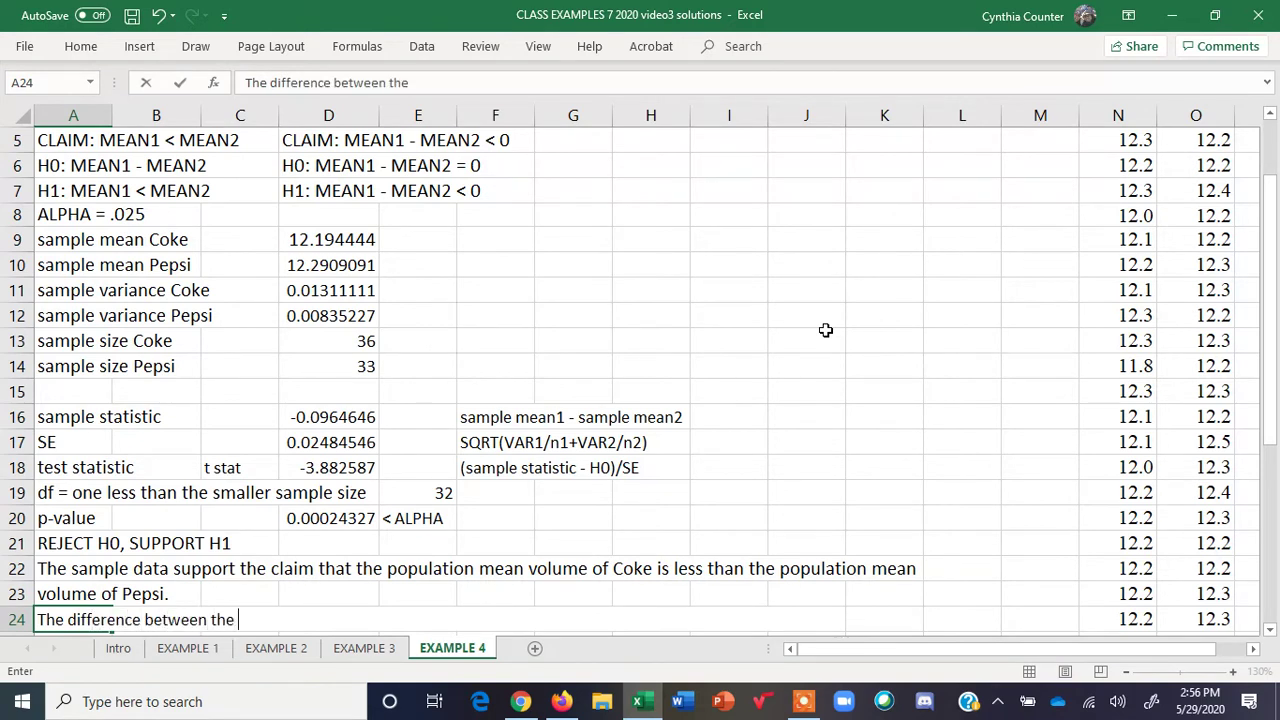
text(sample means is)
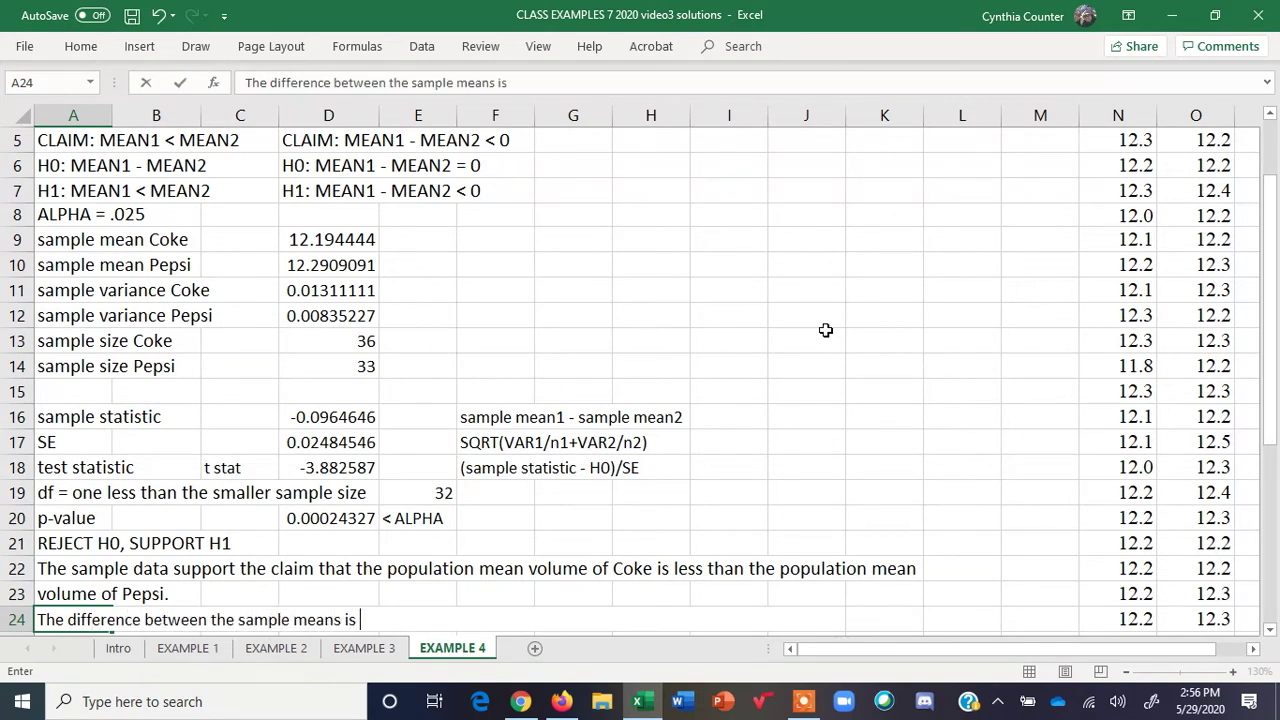
text( STATISTI)
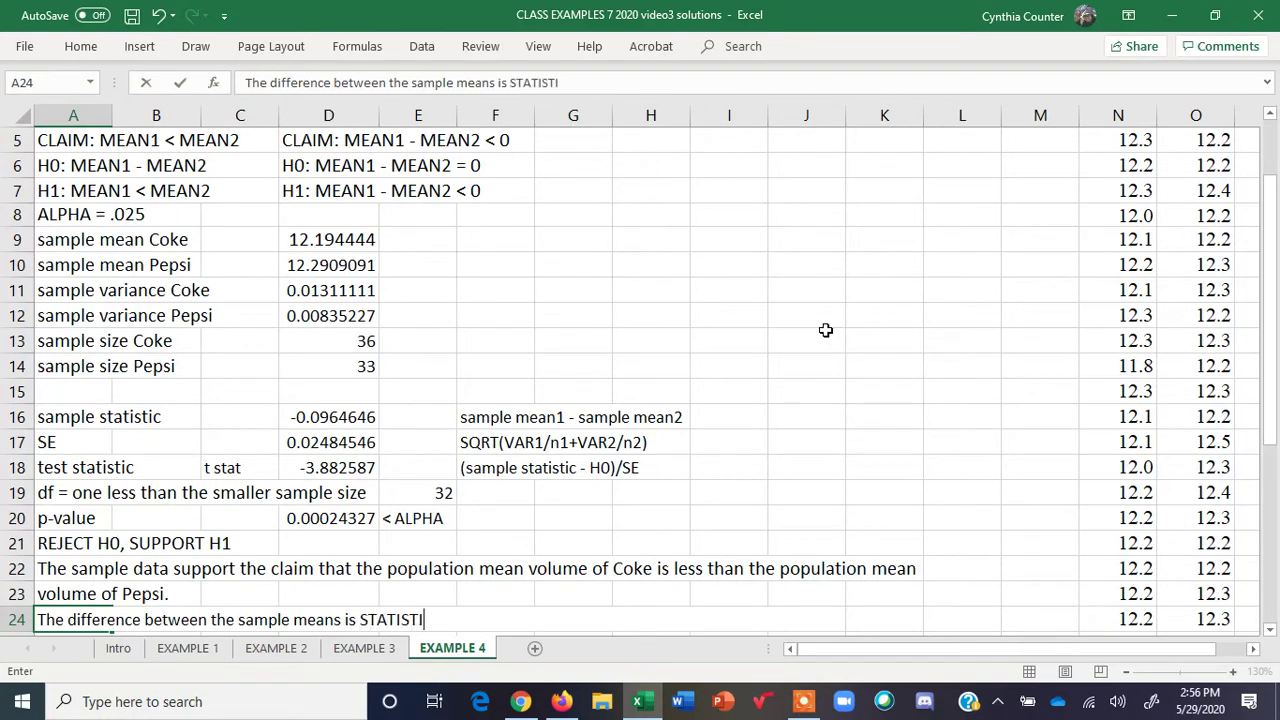
text(CALLY SIGNIFICANT.)
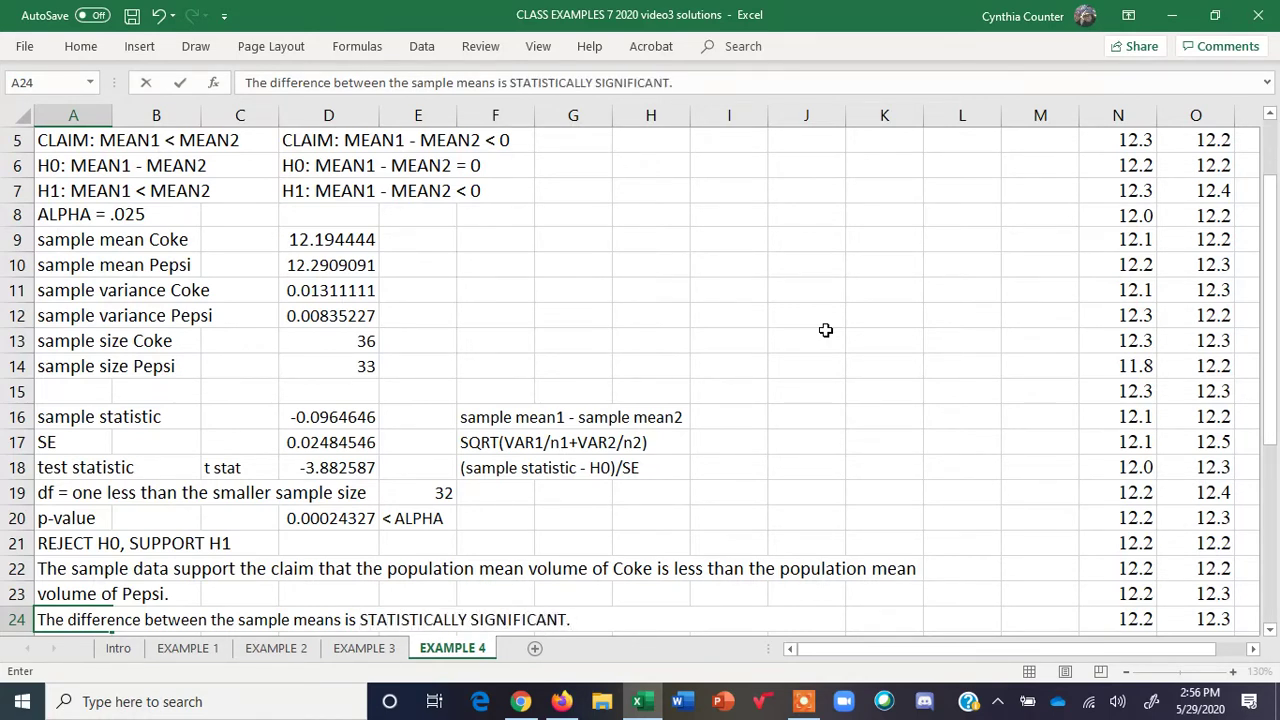
key(Return)
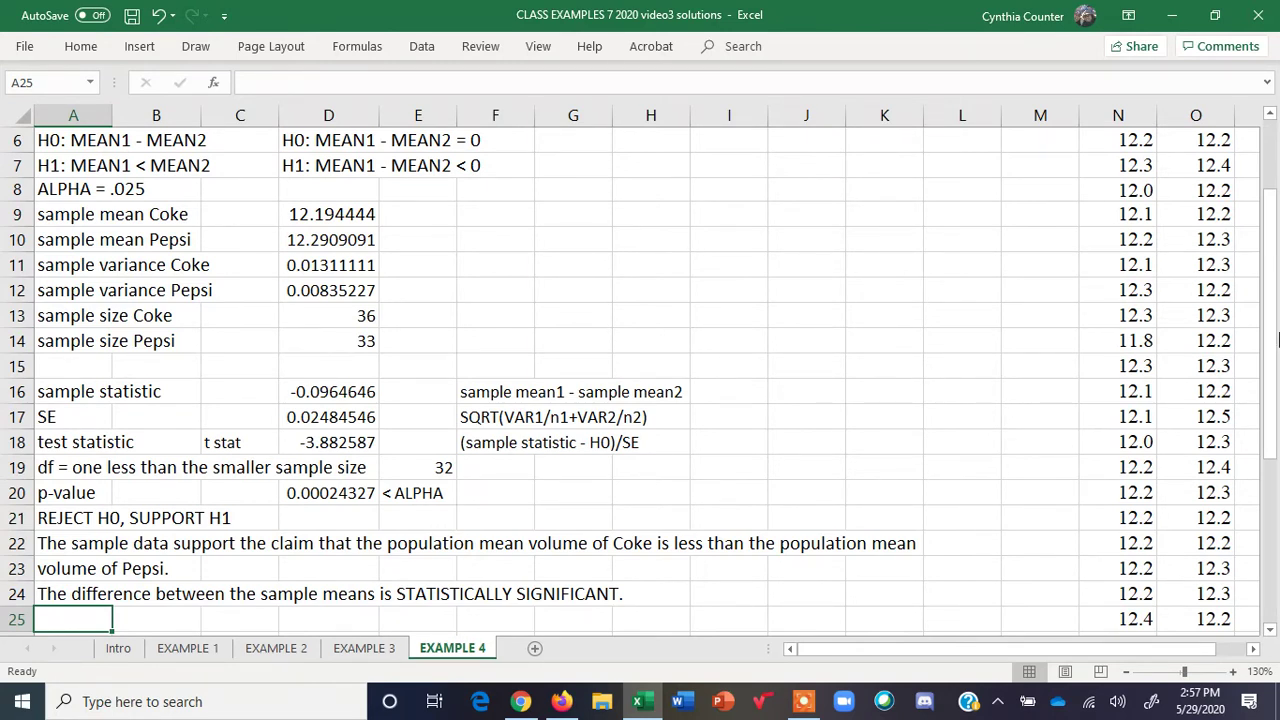
Shade the p-value cells A20:D20 with the light blue fill color.
drag(1272, 340, 1275, 350)
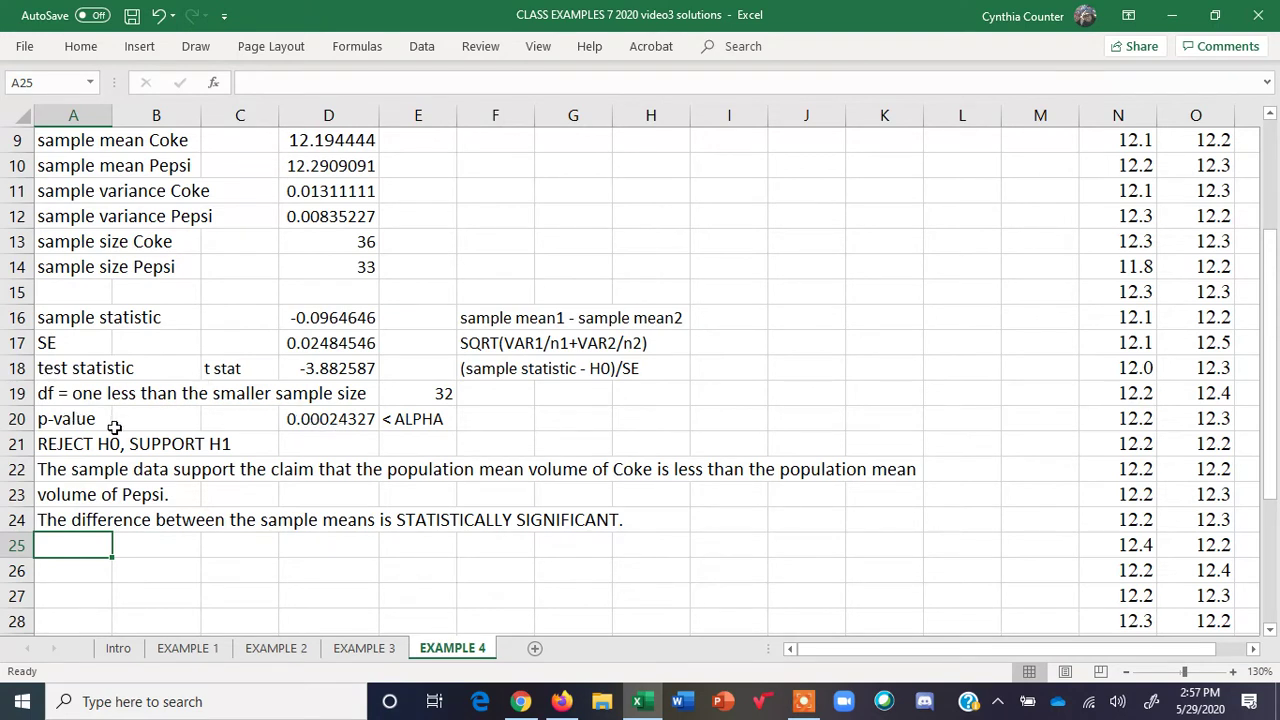
drag(83, 420, 314, 424)
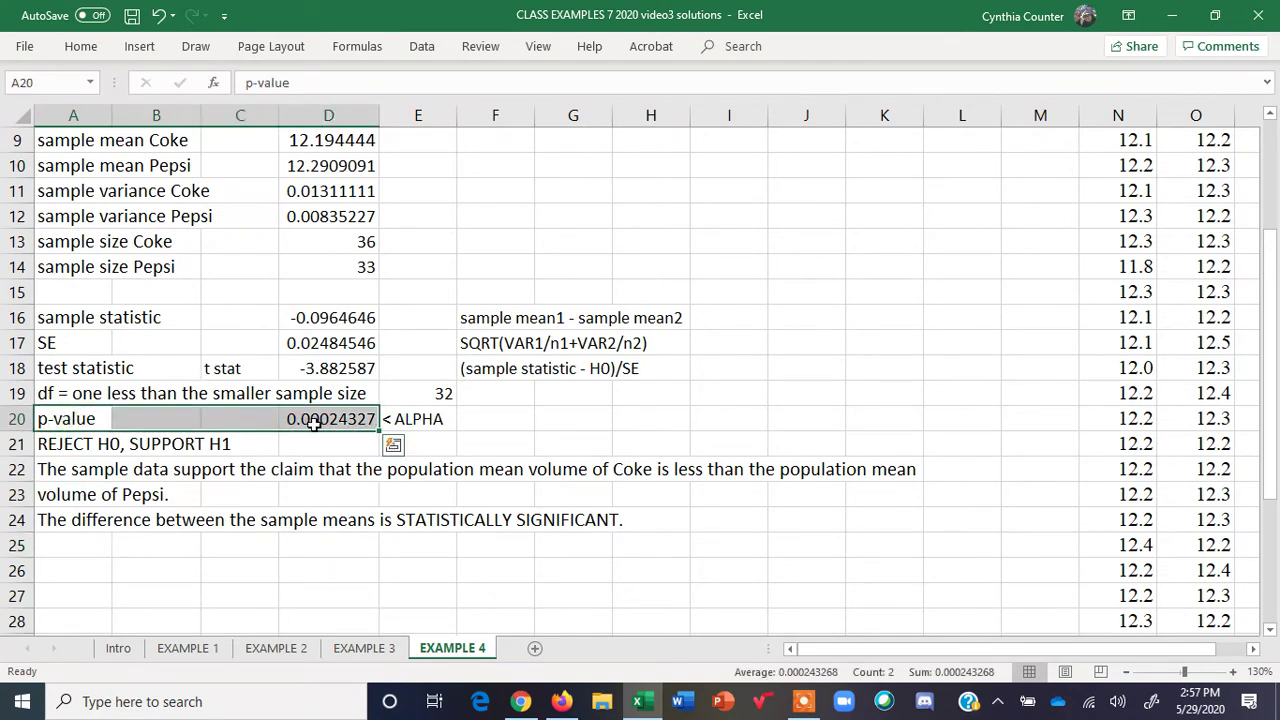
click(82, 47)
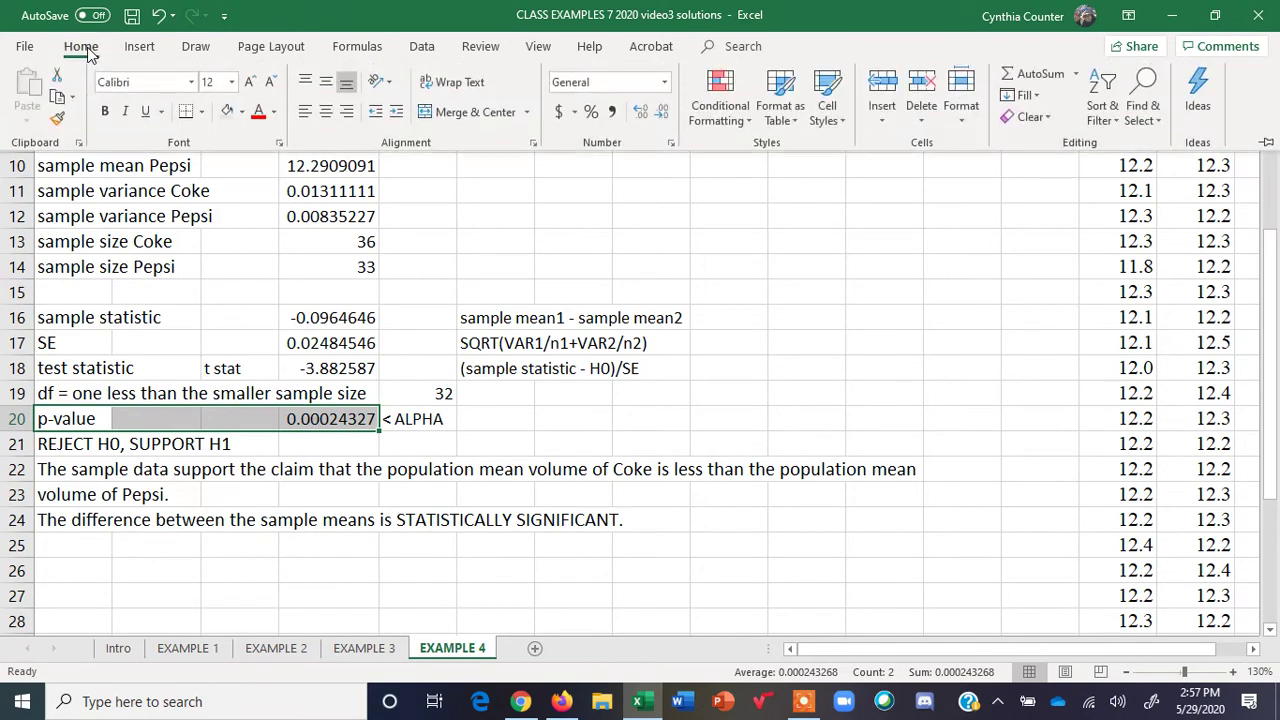
click(228, 111)
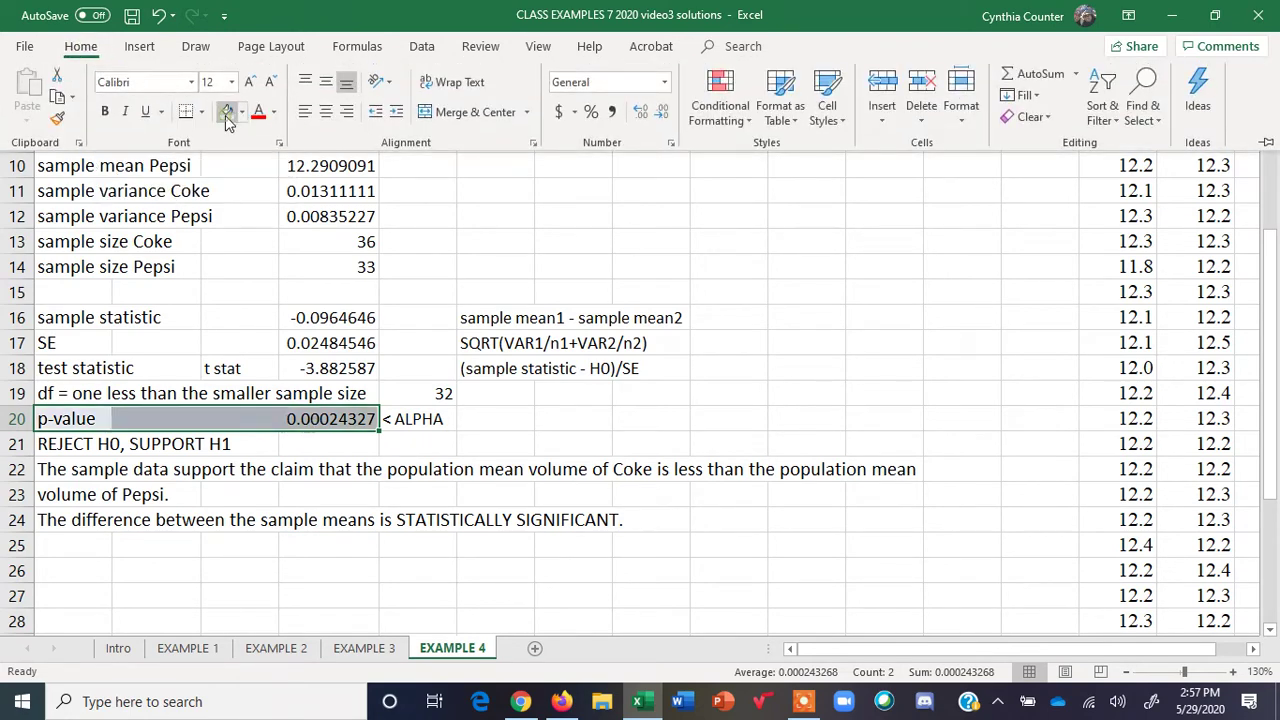
click(386, 588)
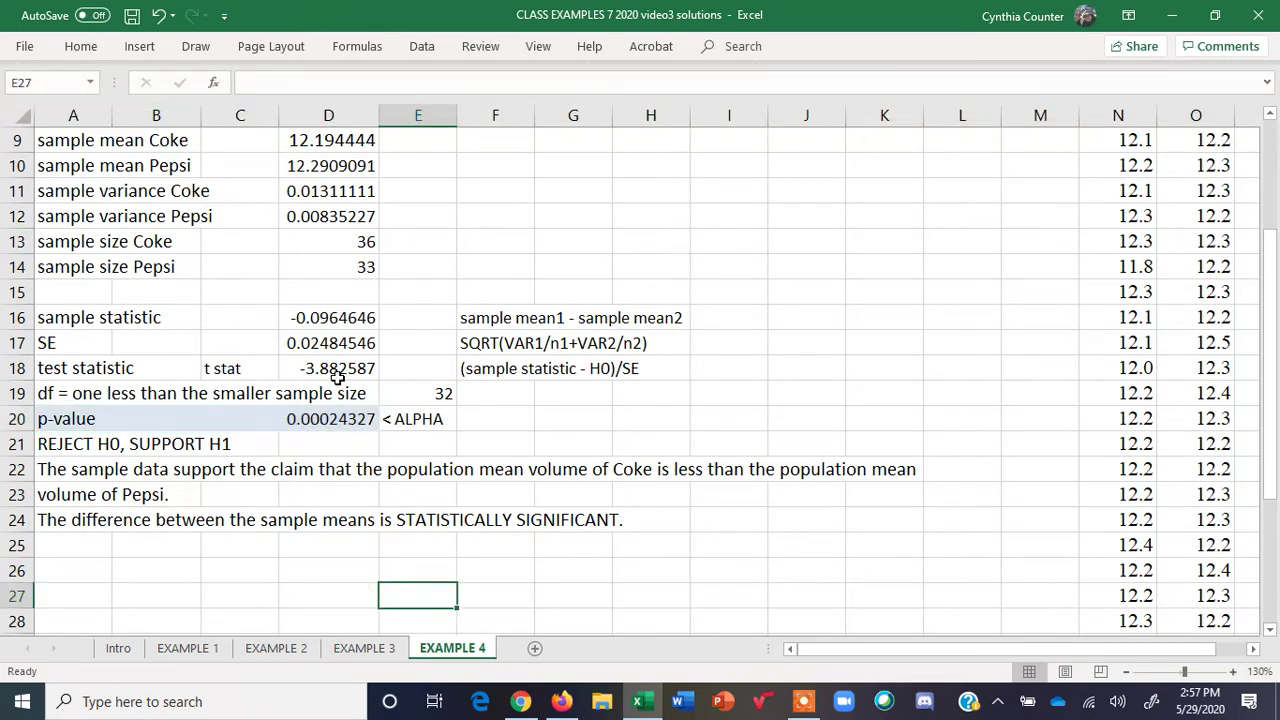
Review the formulas behind the sample statistic, test statistic, degrees of freedom and p-value in rows 16 to 20.
click(336, 319)
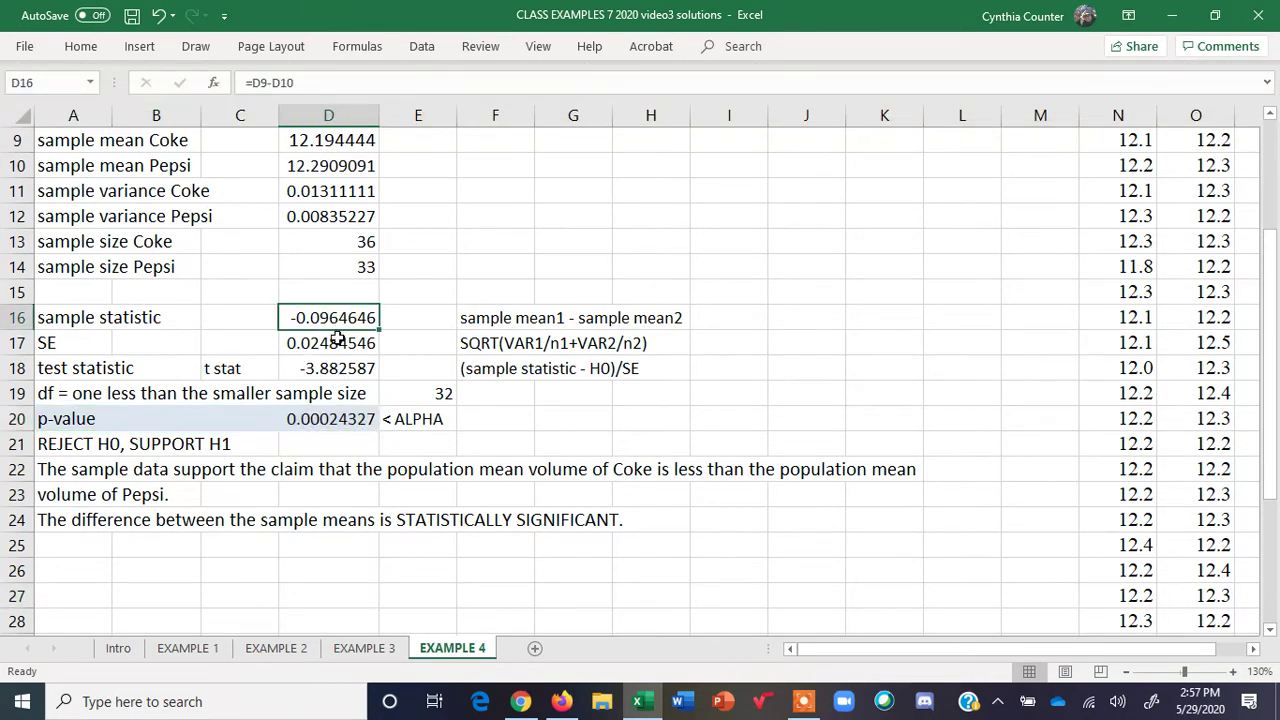
click(337, 343)
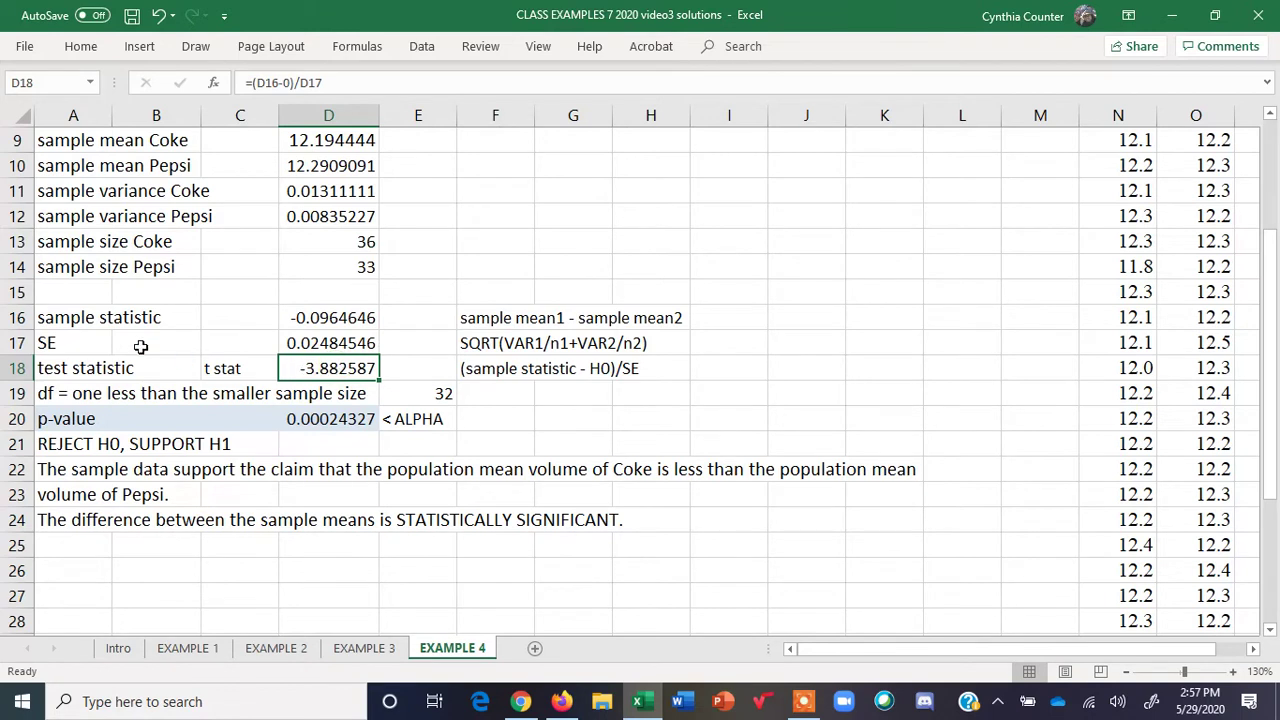
click(428, 397)
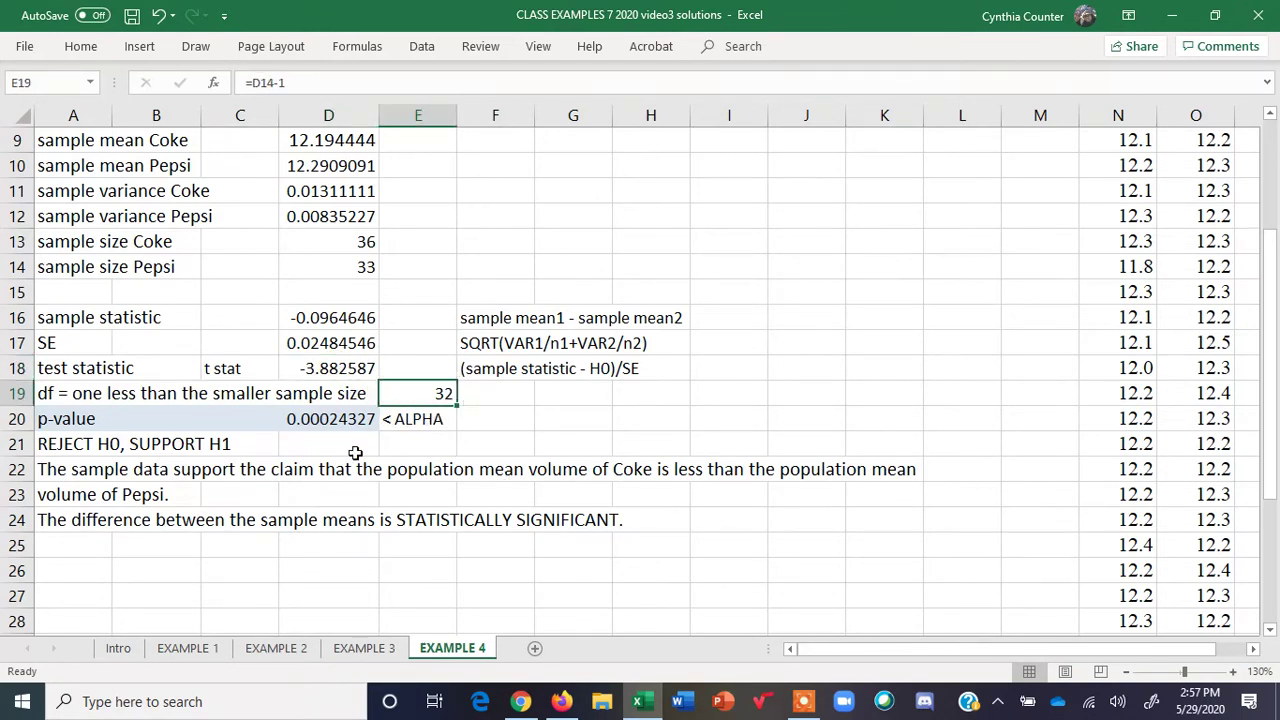
click(317, 422)
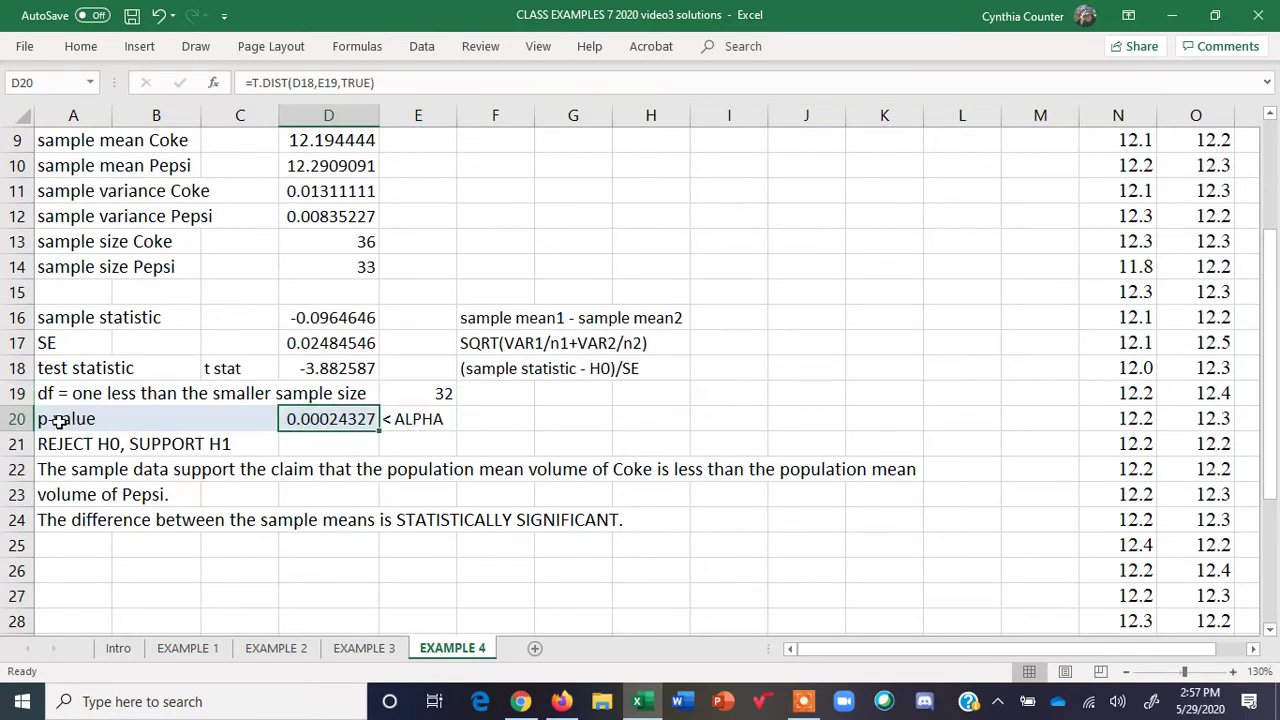
Remove the fill color from the p-value cells A20:D20.
drag(57, 417, 334, 417)
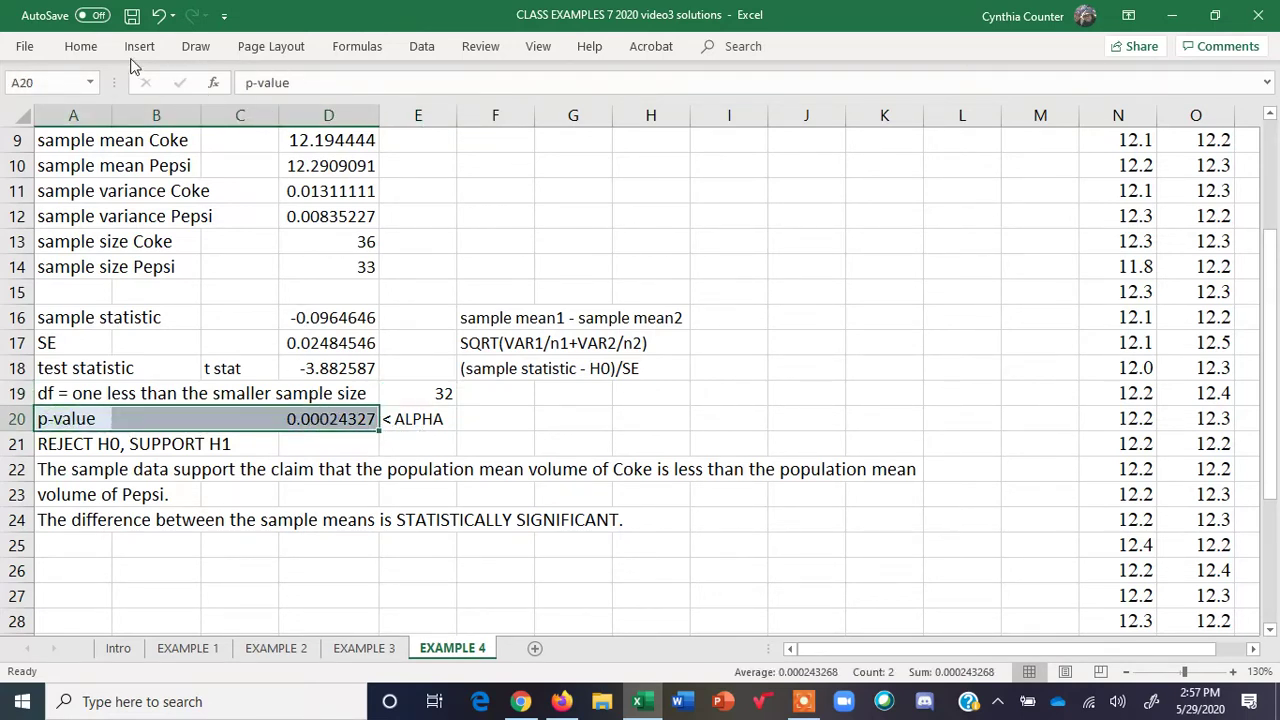
click(80, 46)
click(245, 115)
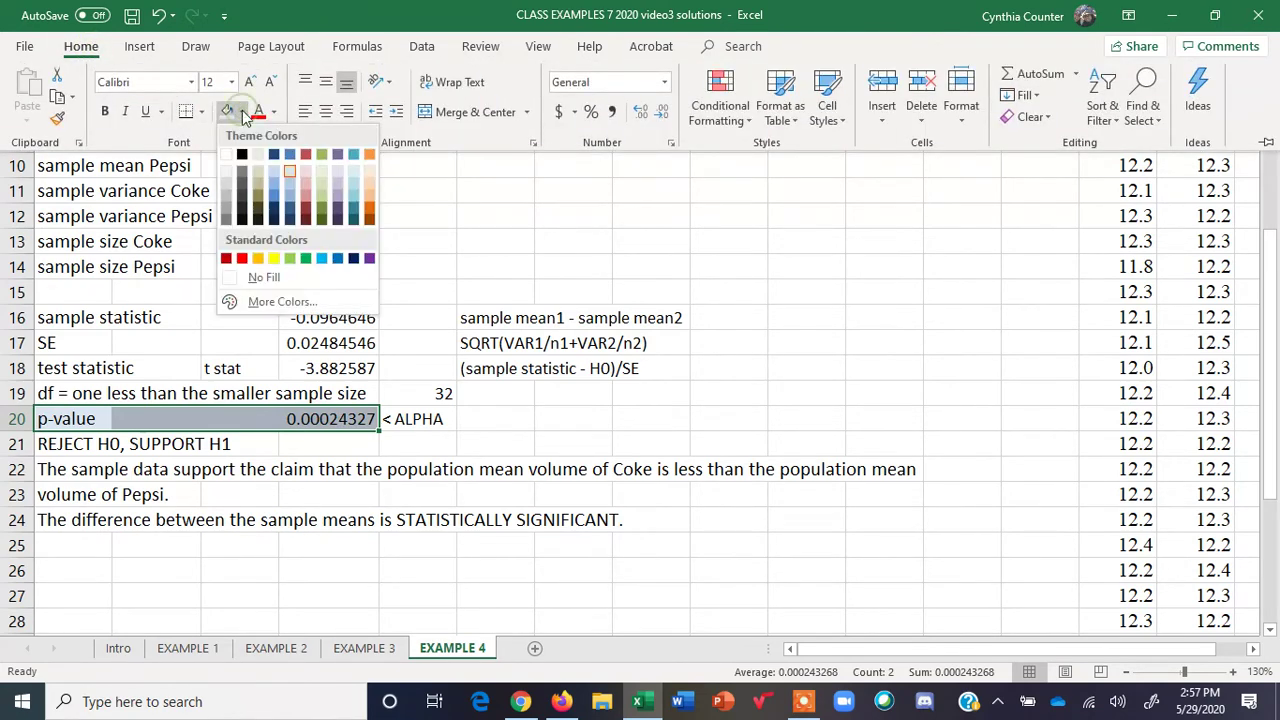
click(233, 277)
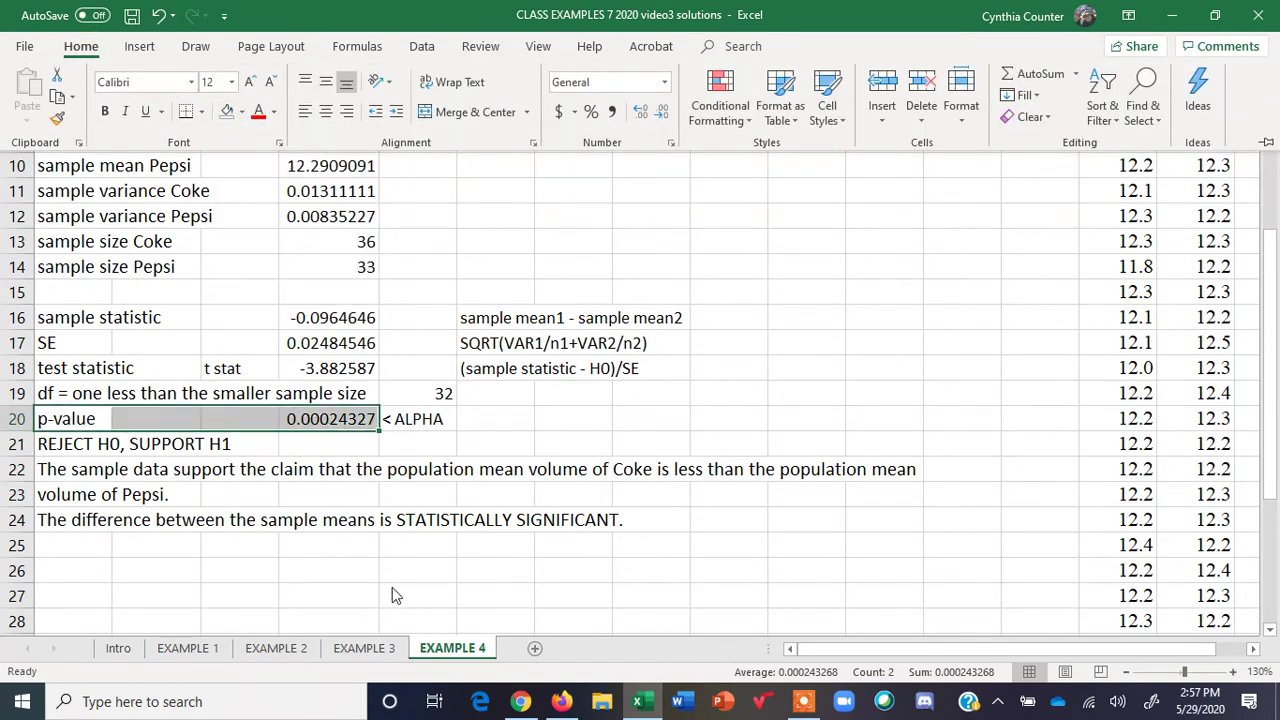
click(392, 590)
click(392, 592)
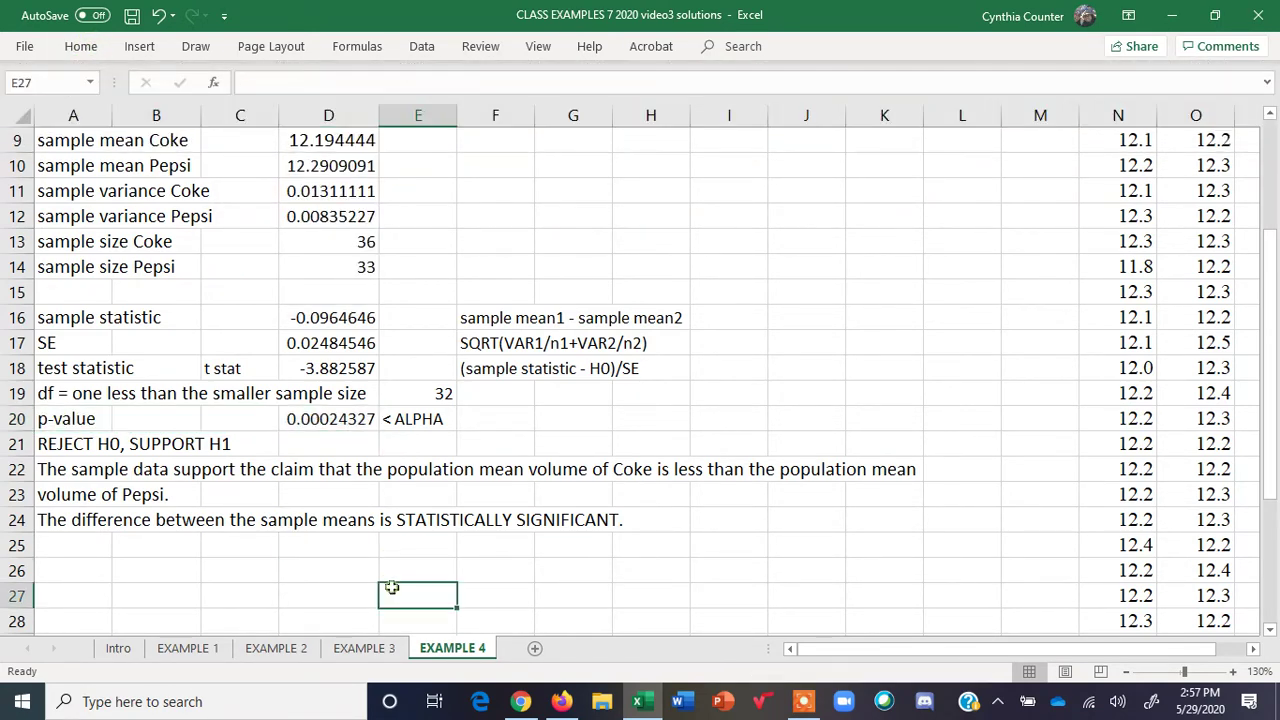
Enter the section heading "t test: Two Samples Assuming Unequal Variances" in cell A26.
click(81, 571)
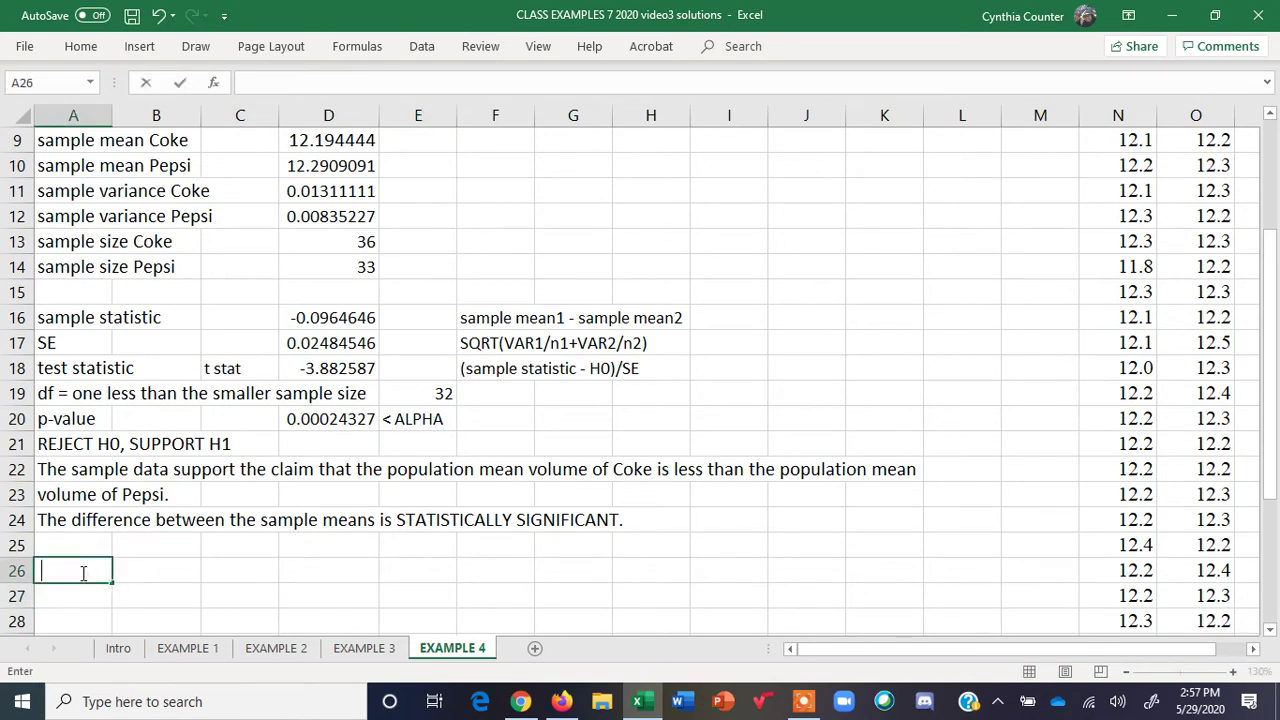
text(test: Two Sample)
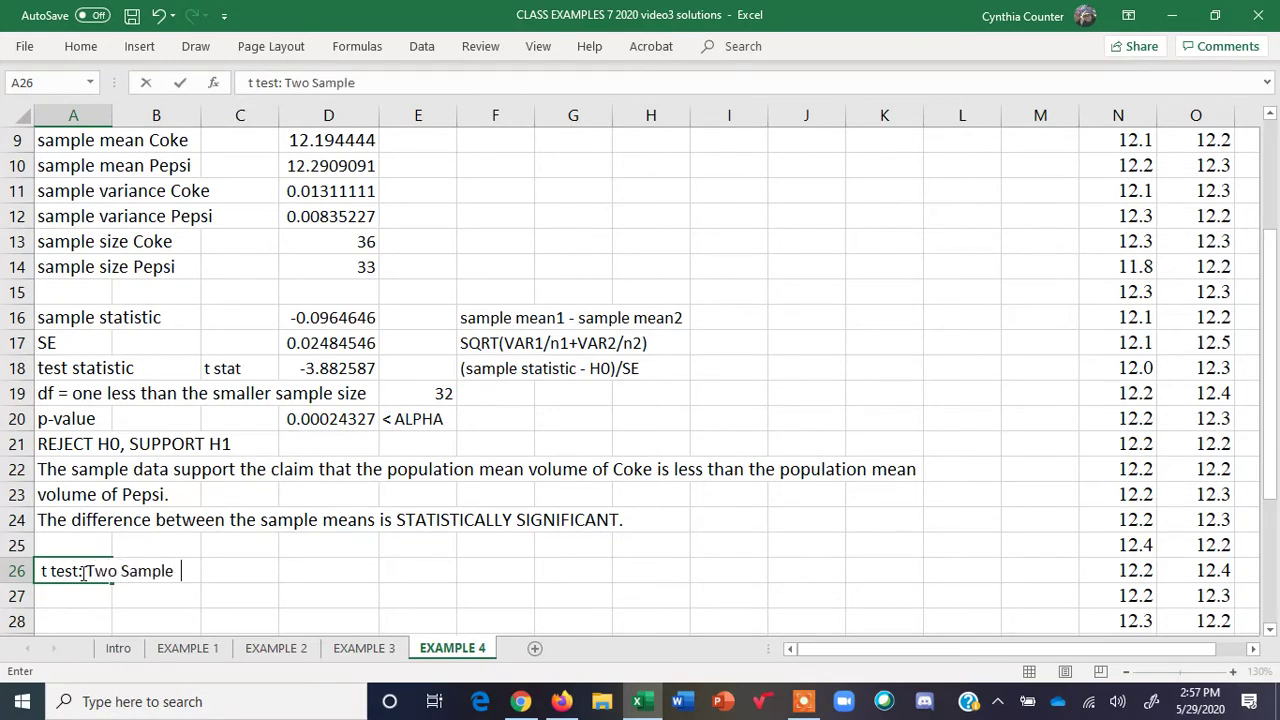
text(s Assuming U)
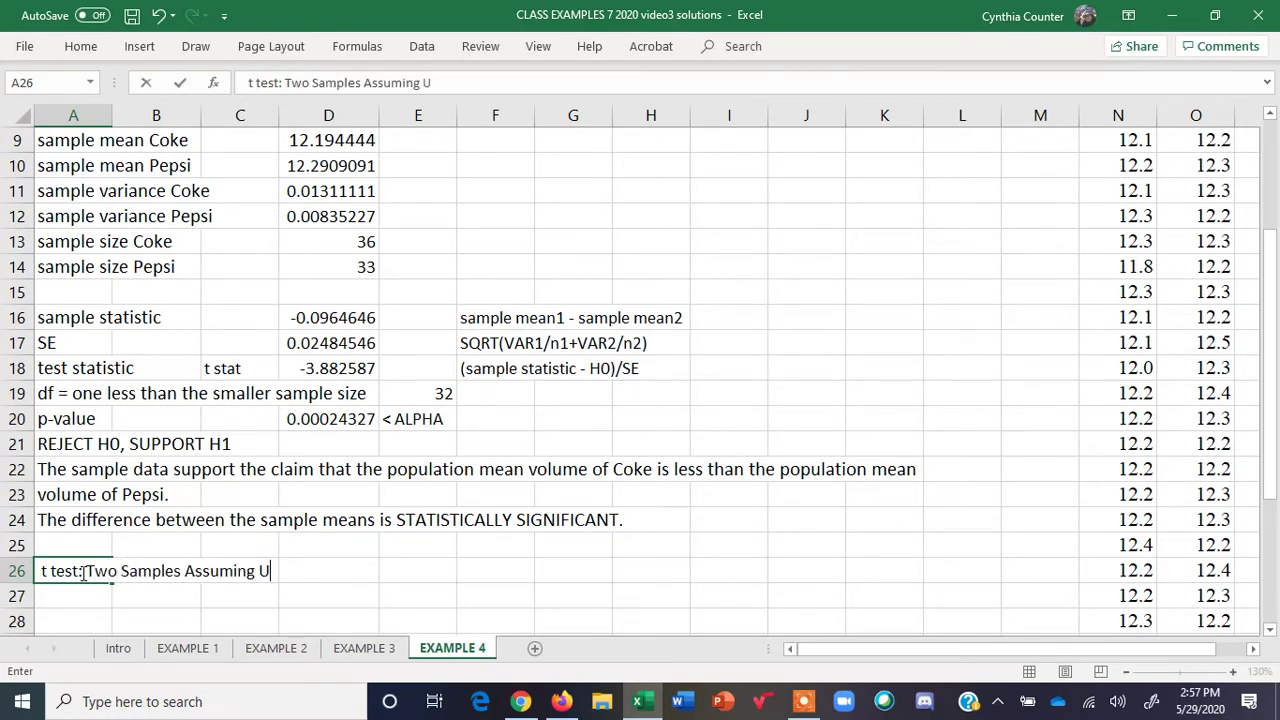
text(nequal Varia)
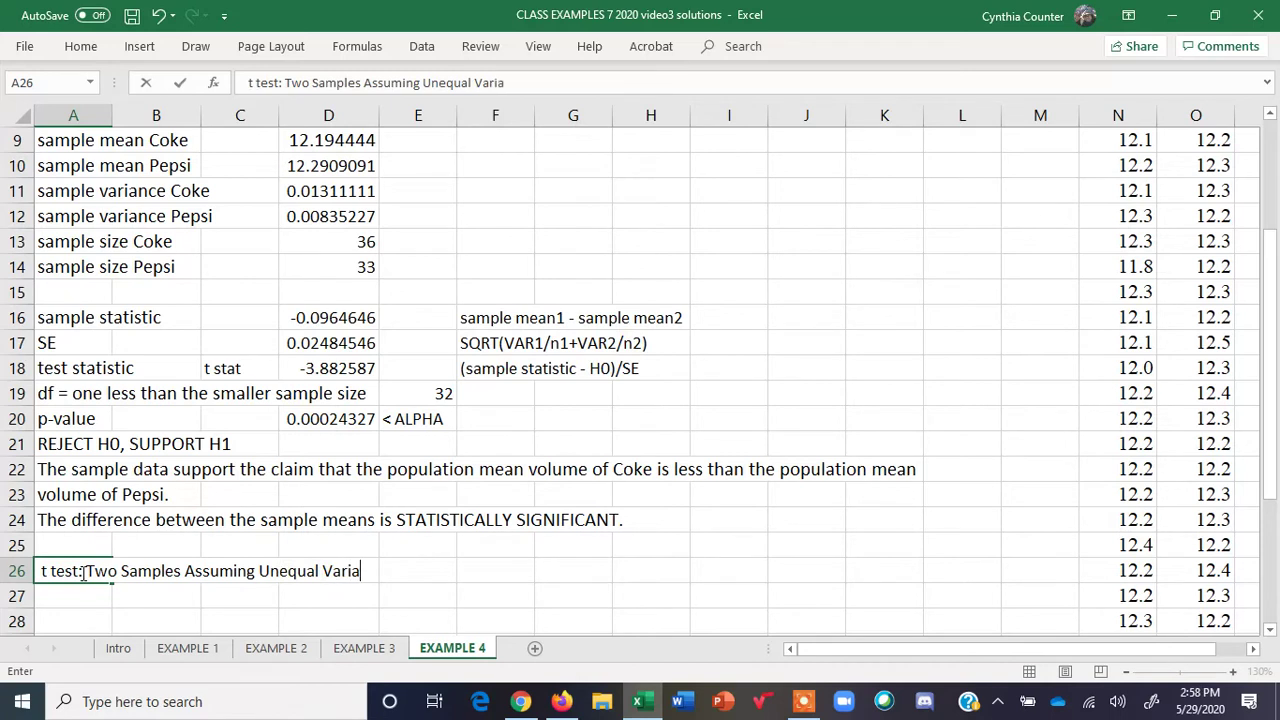
text(nces)
click(84, 599)
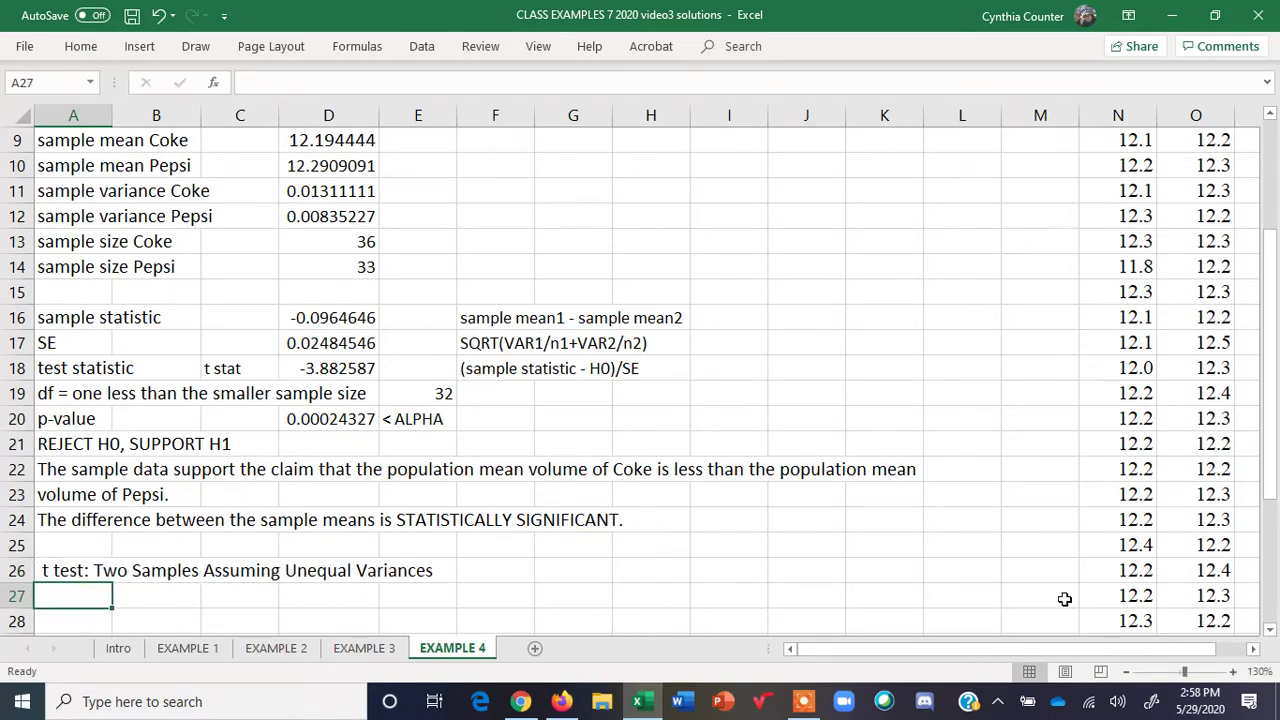
Shade the t test heading cells A26:E26 with a light blue fill color.
click(1269, 630)
click(1269, 630)
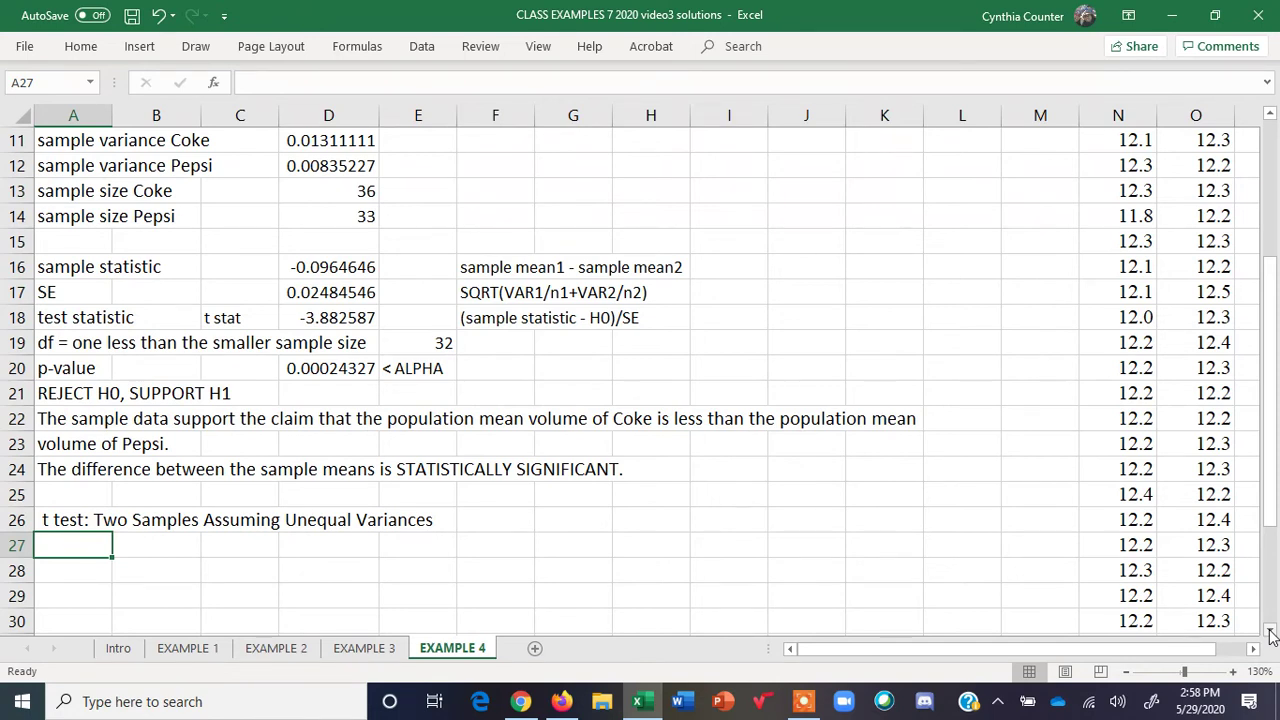
key(Return)
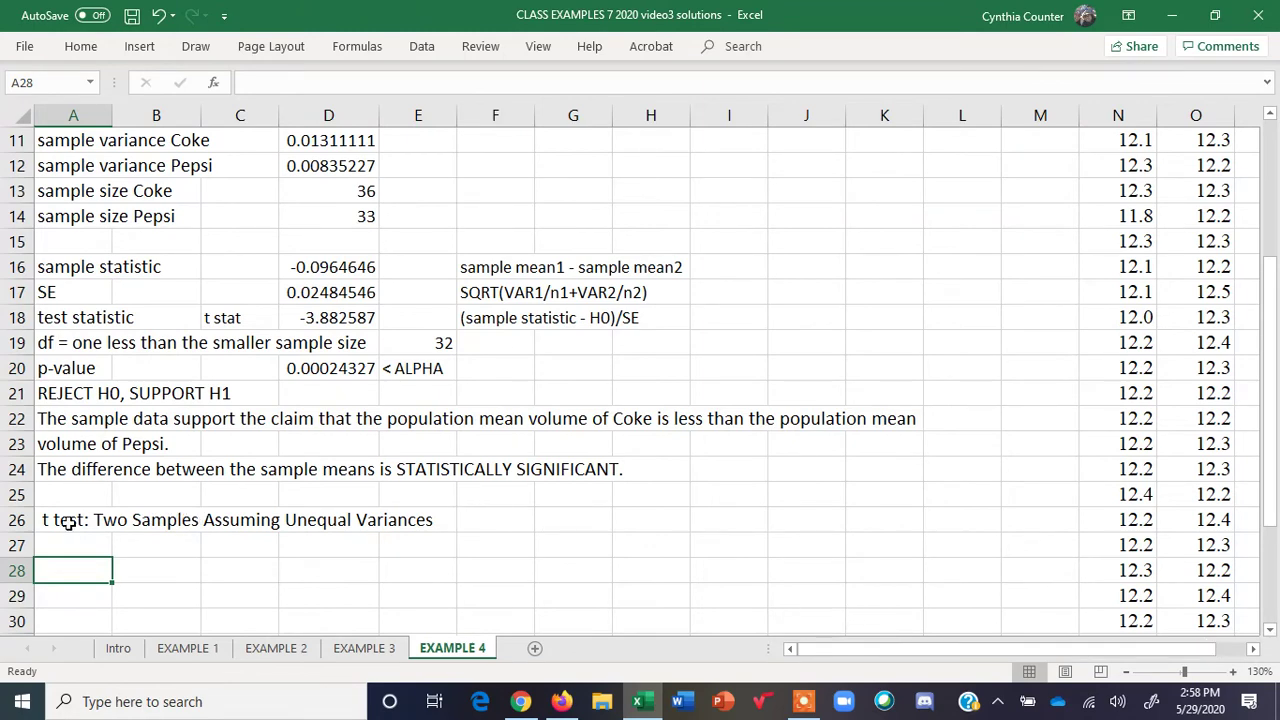
drag(48, 518, 406, 510)
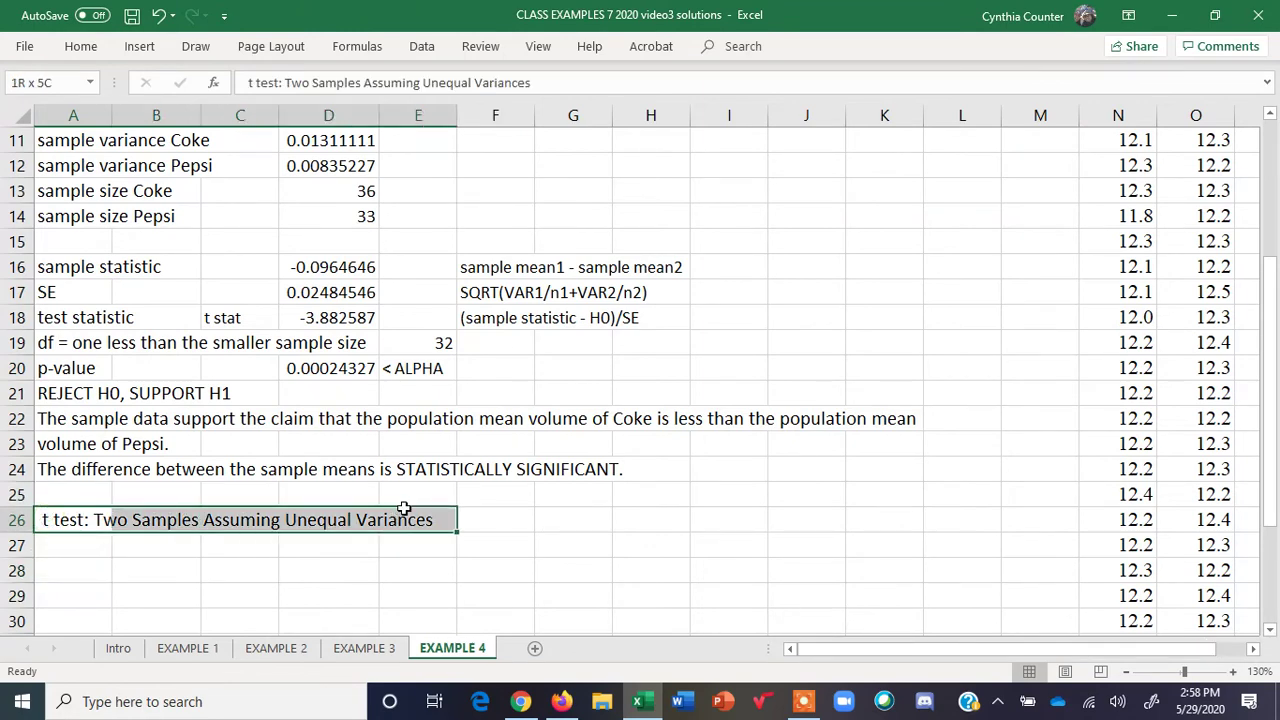
click(80, 46)
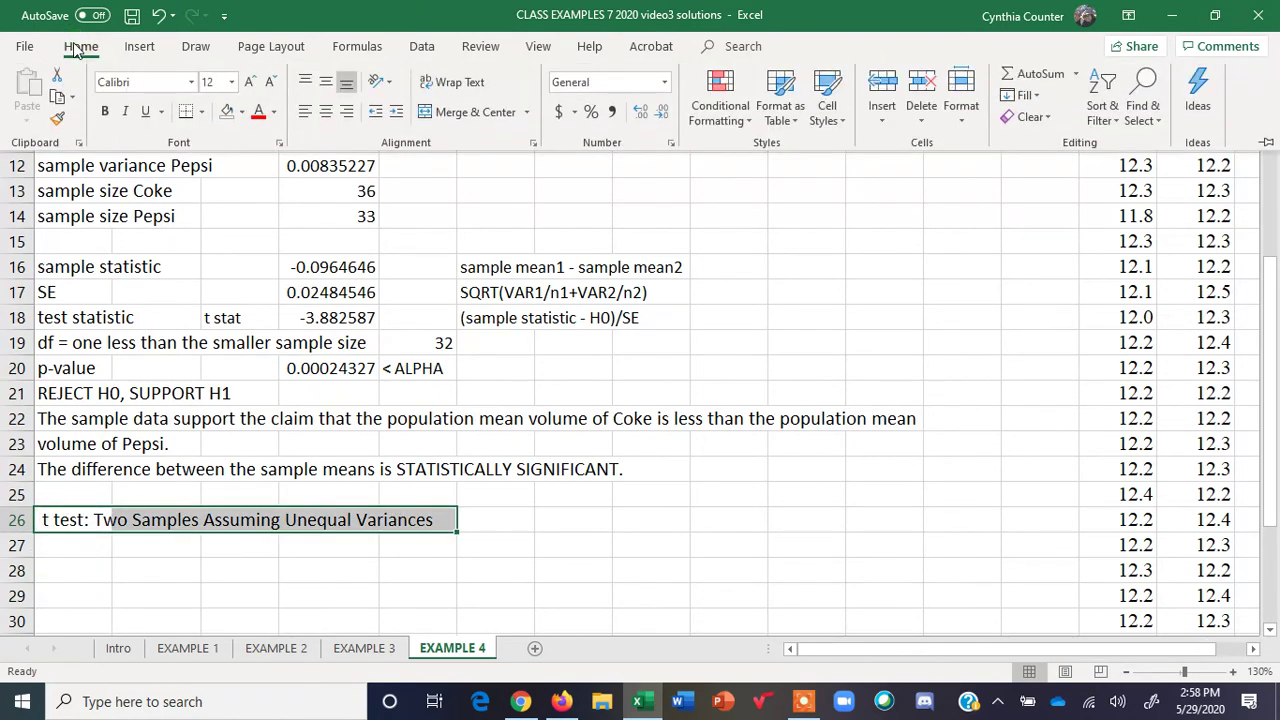
click(241, 112)
click(289, 172)
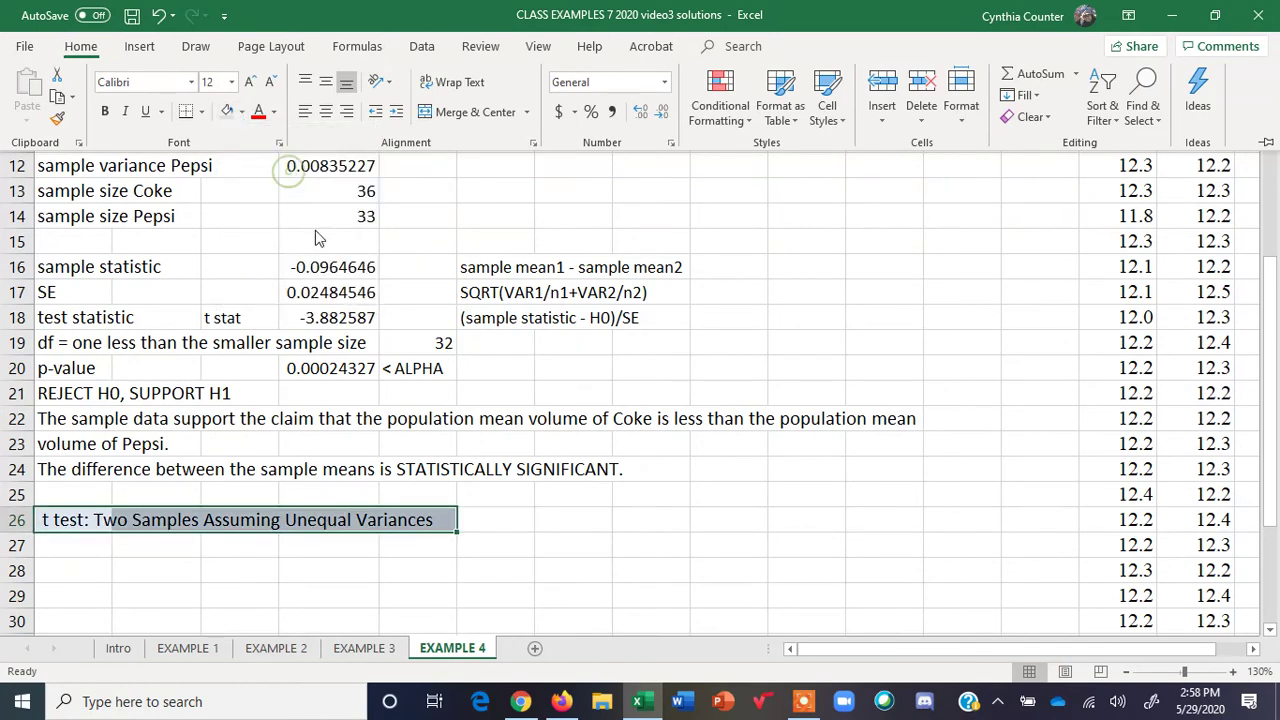
click(427, 550)
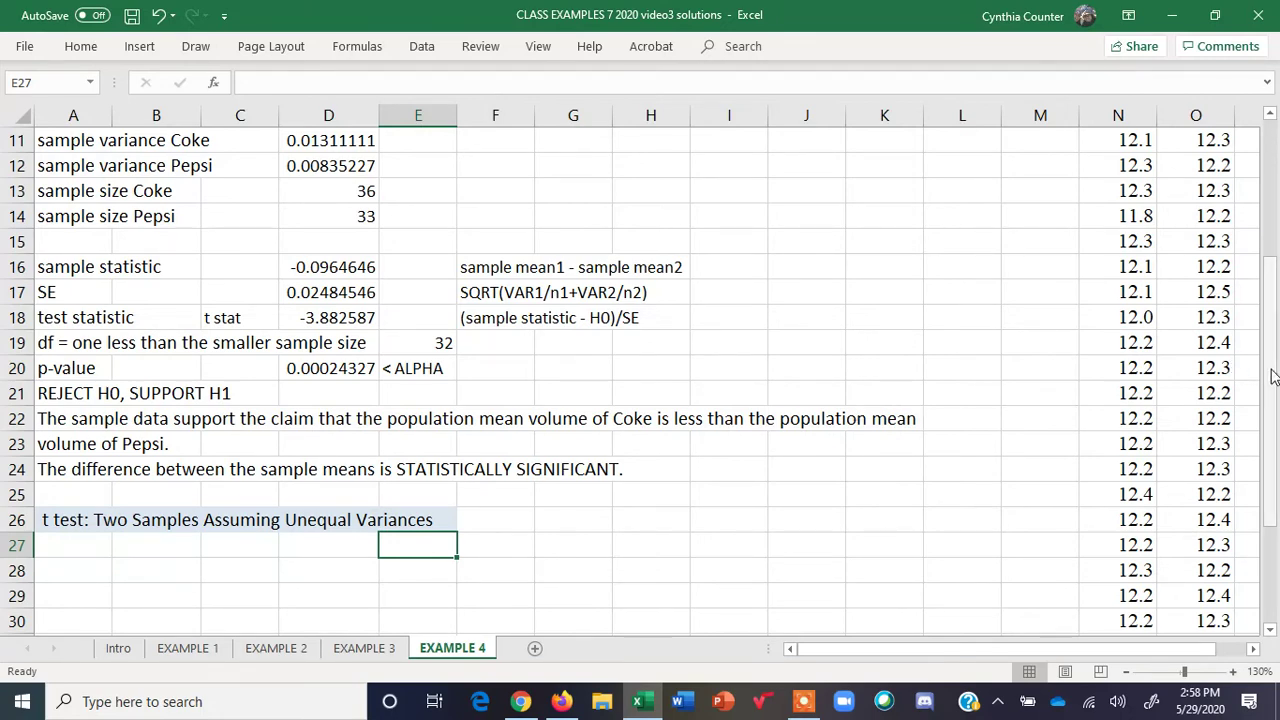
Copy the difference-form claim, H0 and H1 from D5:F7 and paste them starting at cell A28 below the t test heading.
drag(1270, 370, 1272, 272)
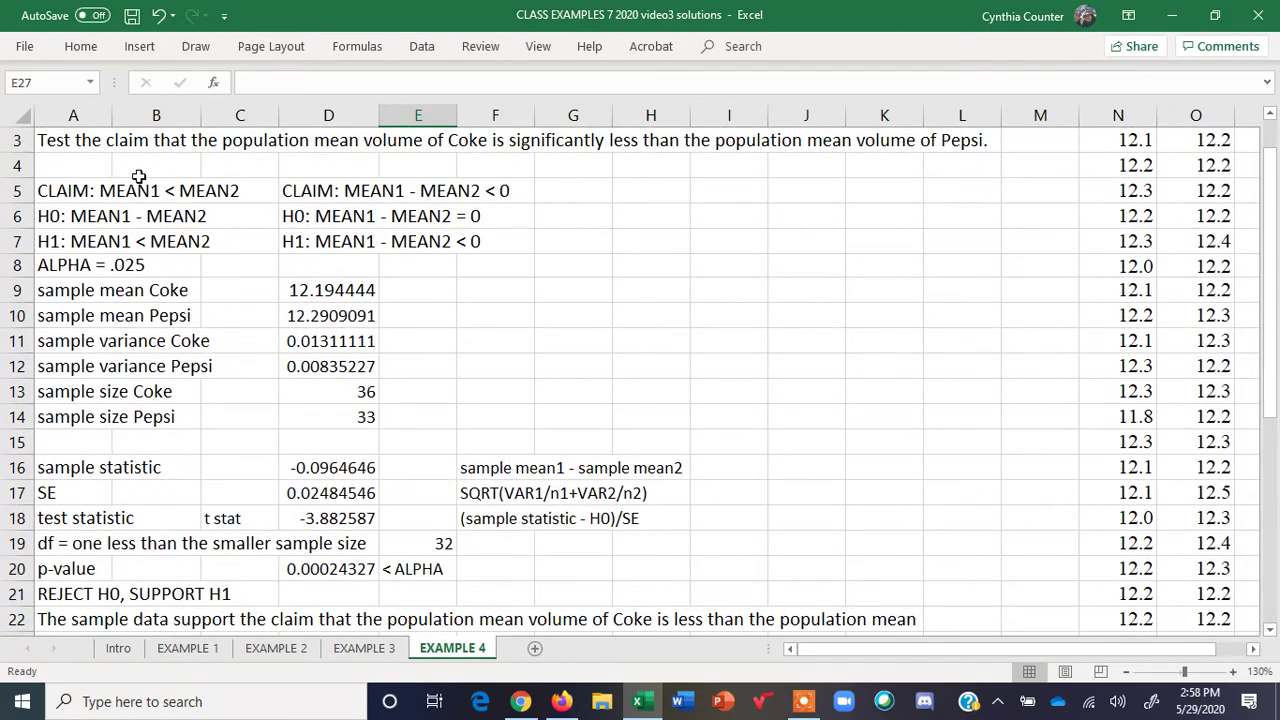
drag(322, 190, 487, 243)
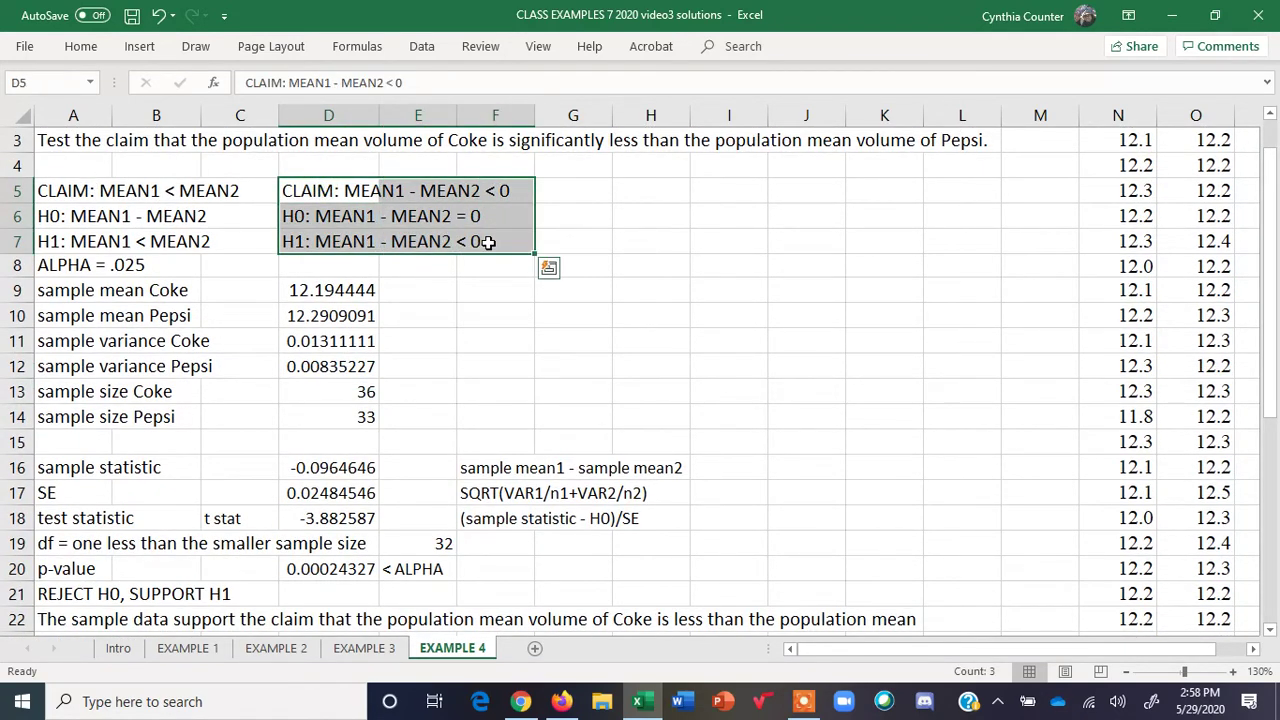
key(ctrl+c)
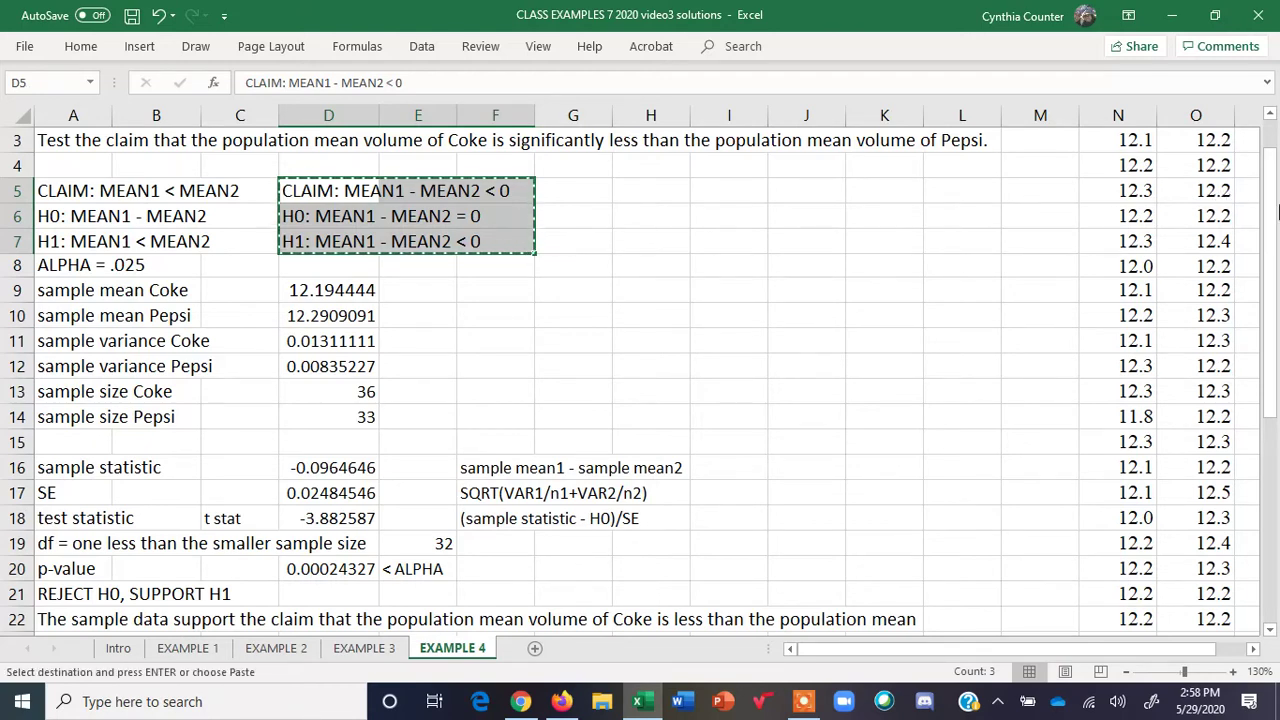
drag(1272, 205, 1277, 365)
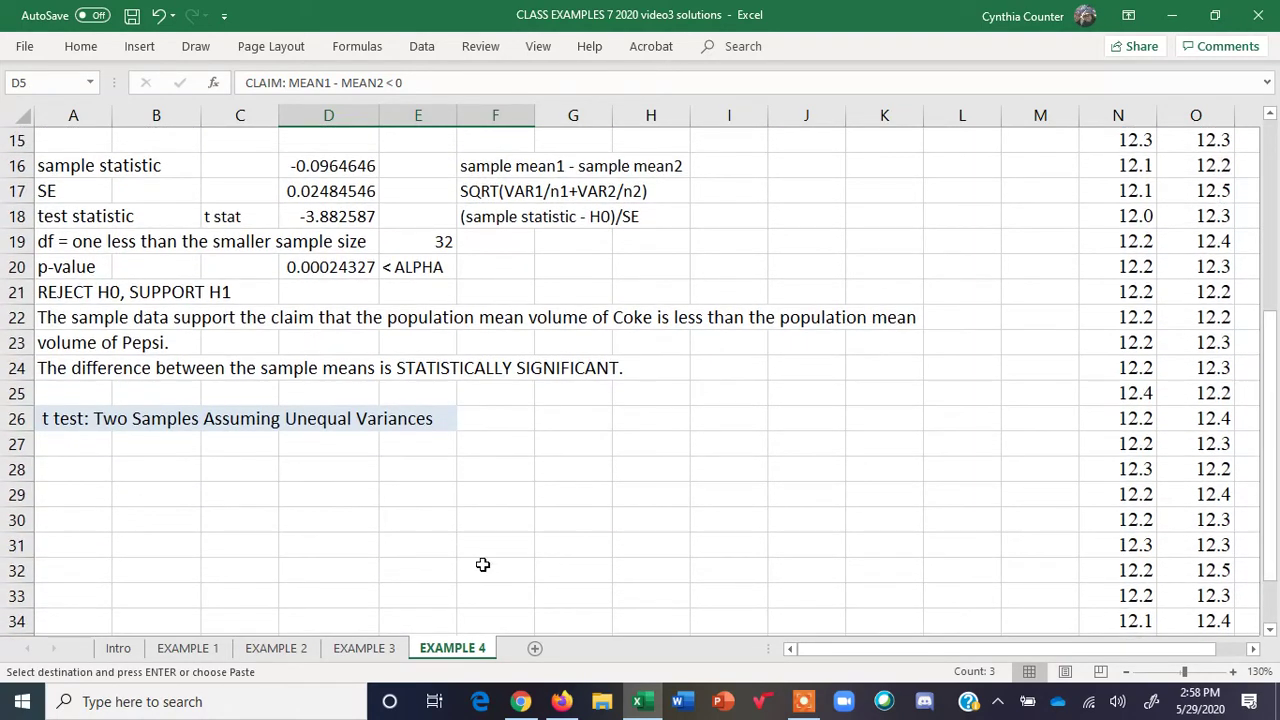
click(75, 469)
key(Return)
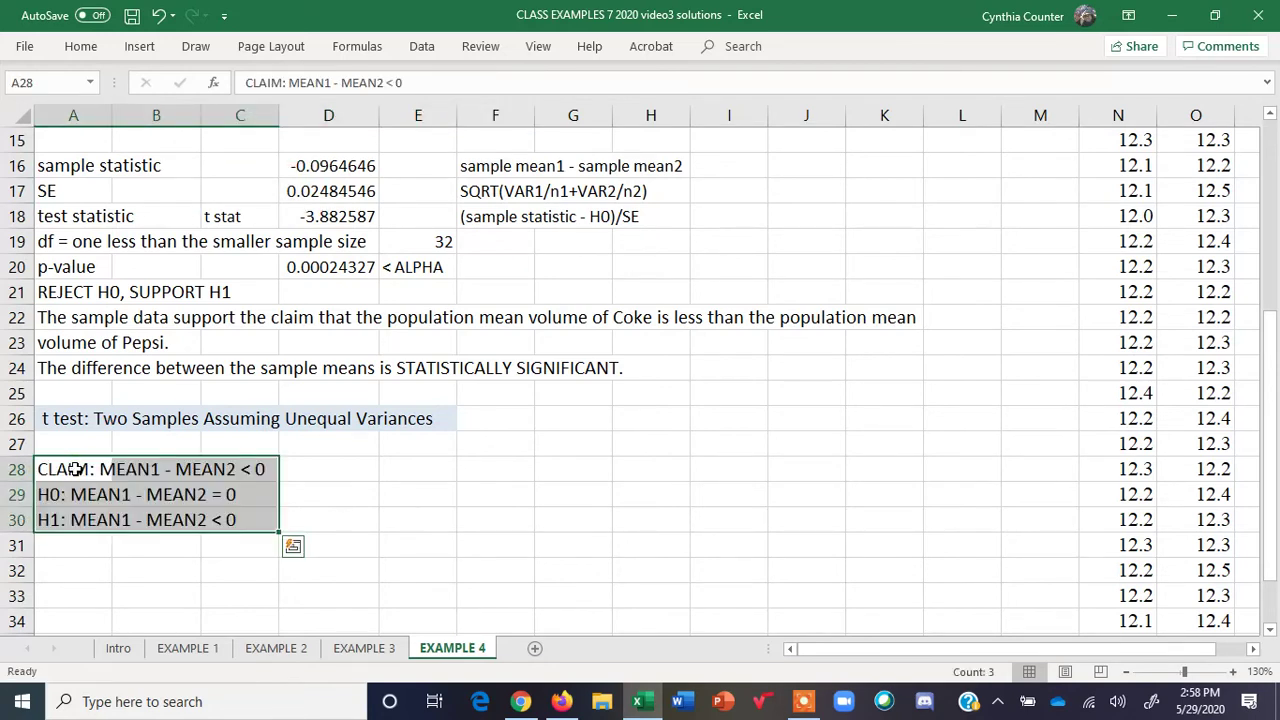
Enter the significance level "ALPHA = .025" in cell A31 below the pasted hypotheses.
click(64, 540)
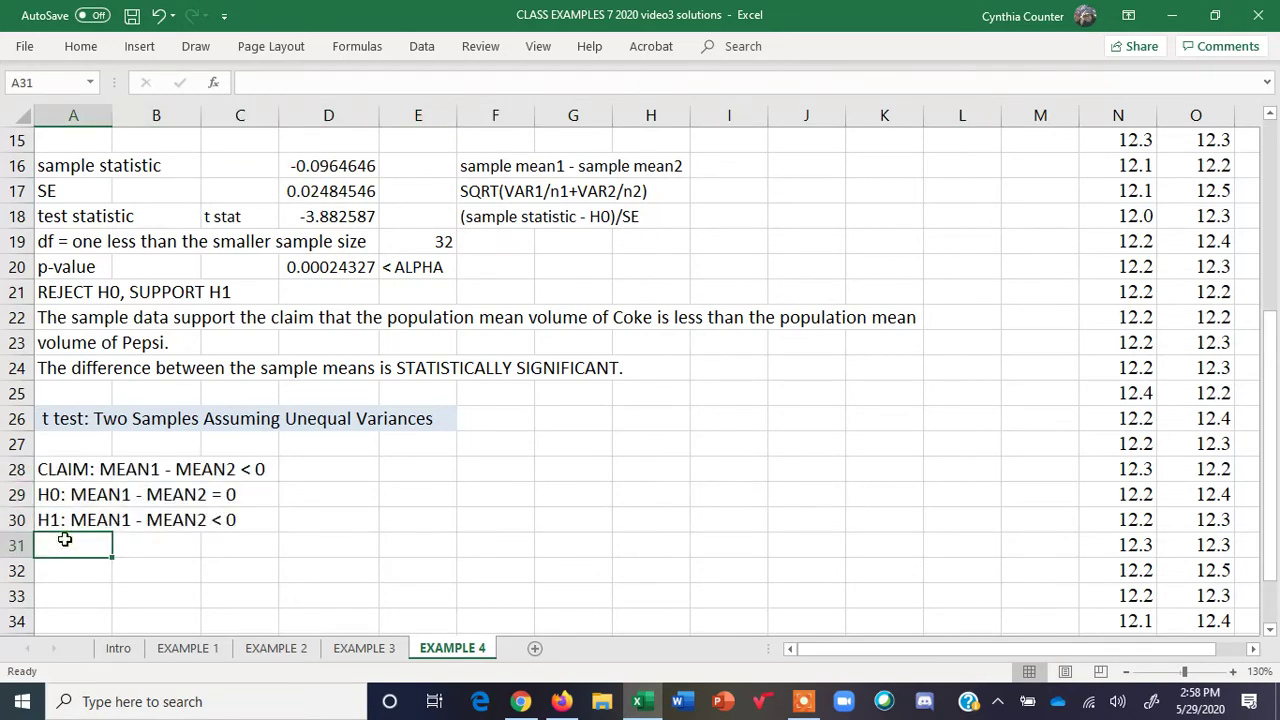
text(alp)
key(BackSpace)
key(BackSpace)
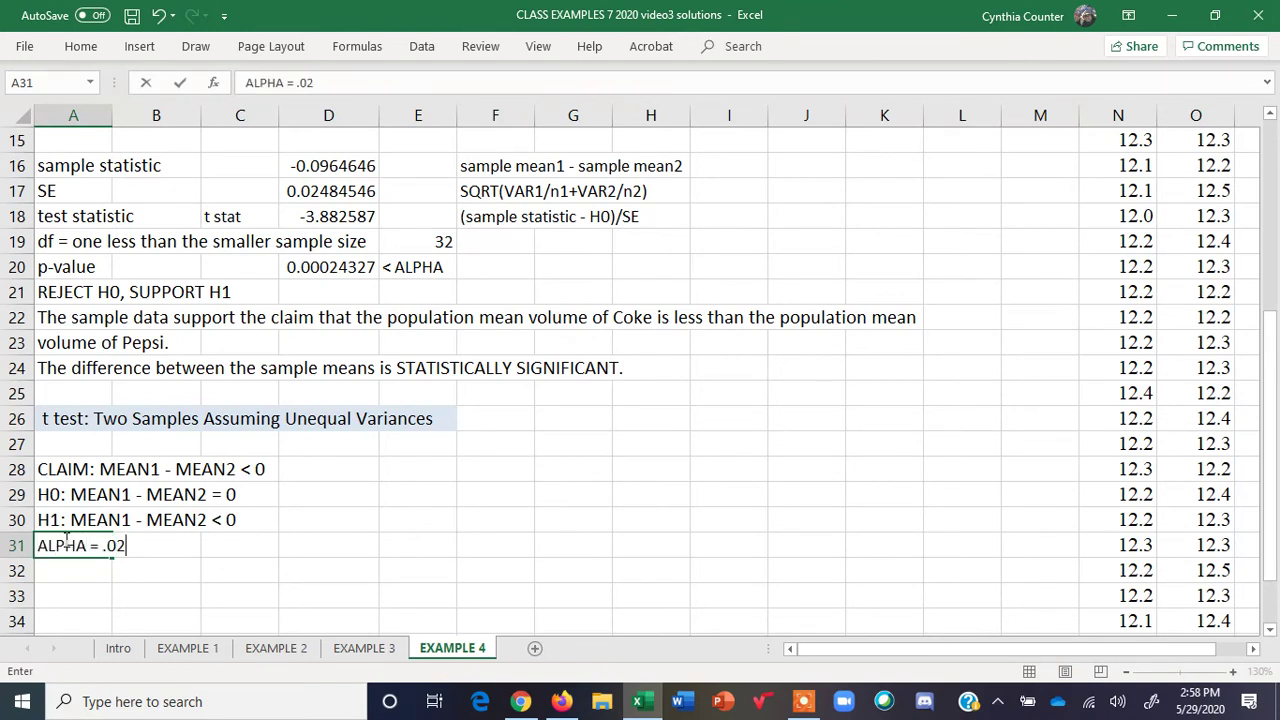
key(Return)
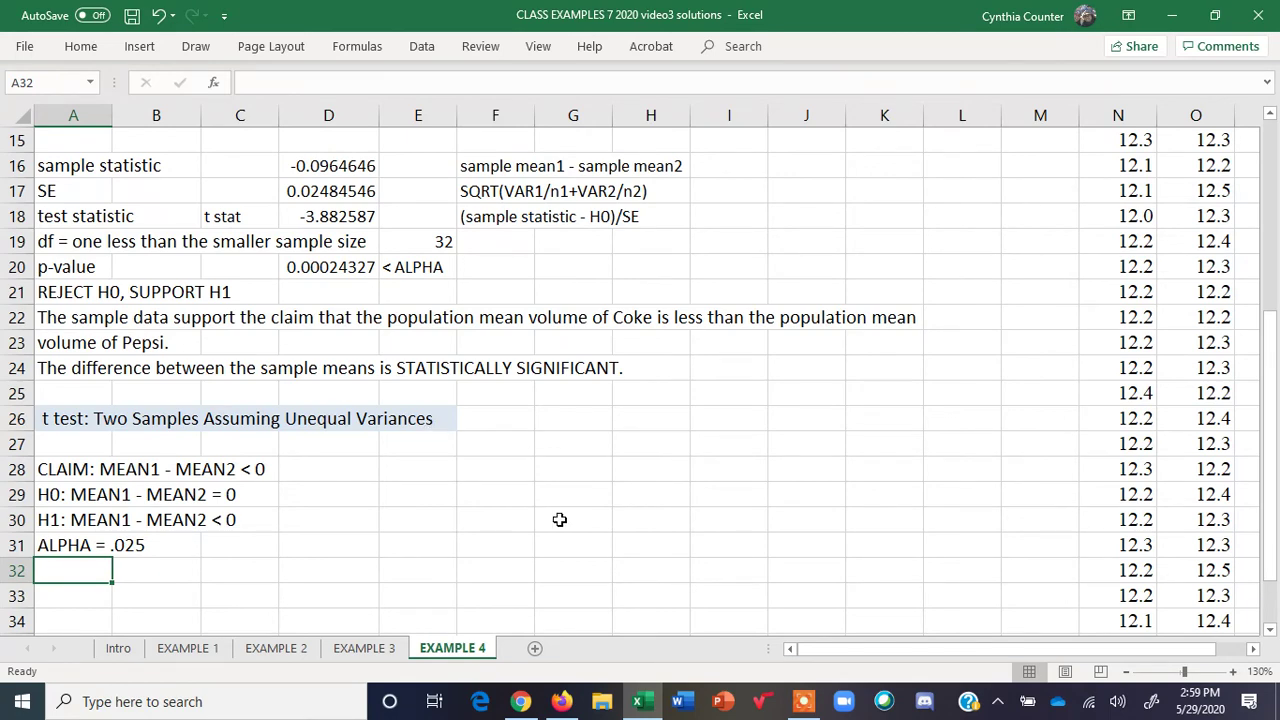
Start the Data Analysis tool "t-Test: Two-Sample Assuming Unequal Variances".
click(423, 47)
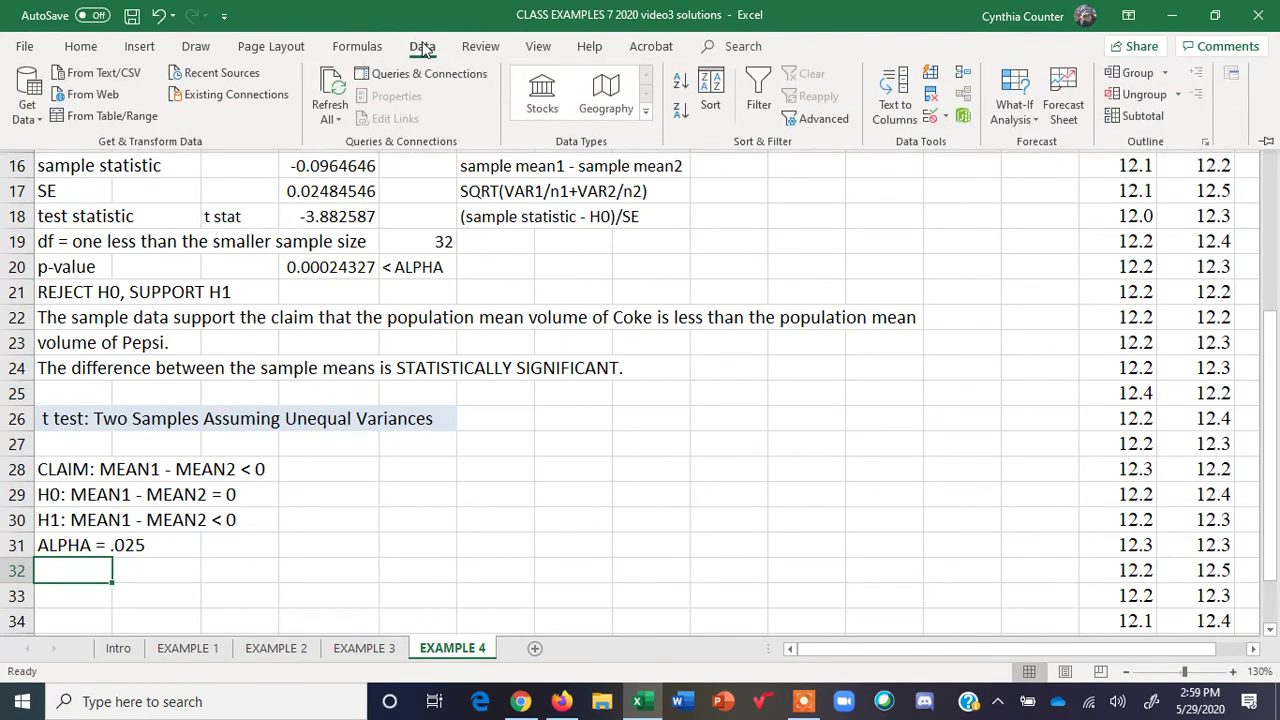
click(1245, 76)
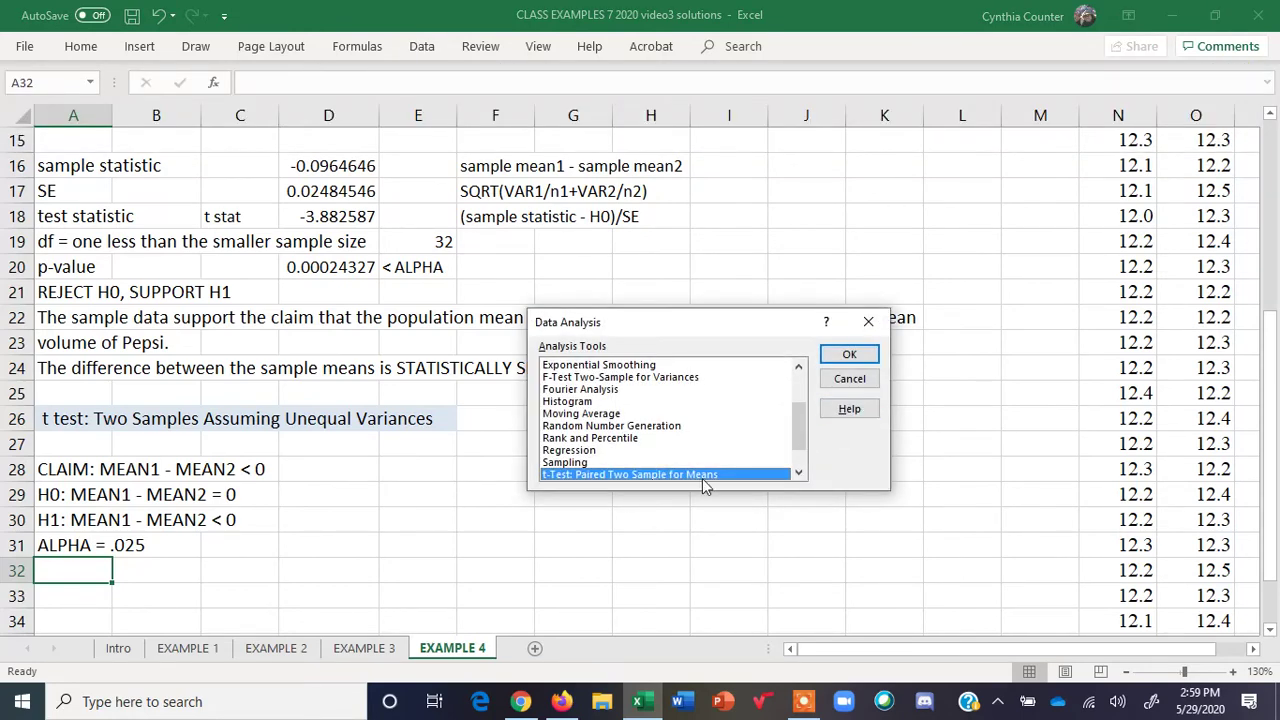
click(800, 474)
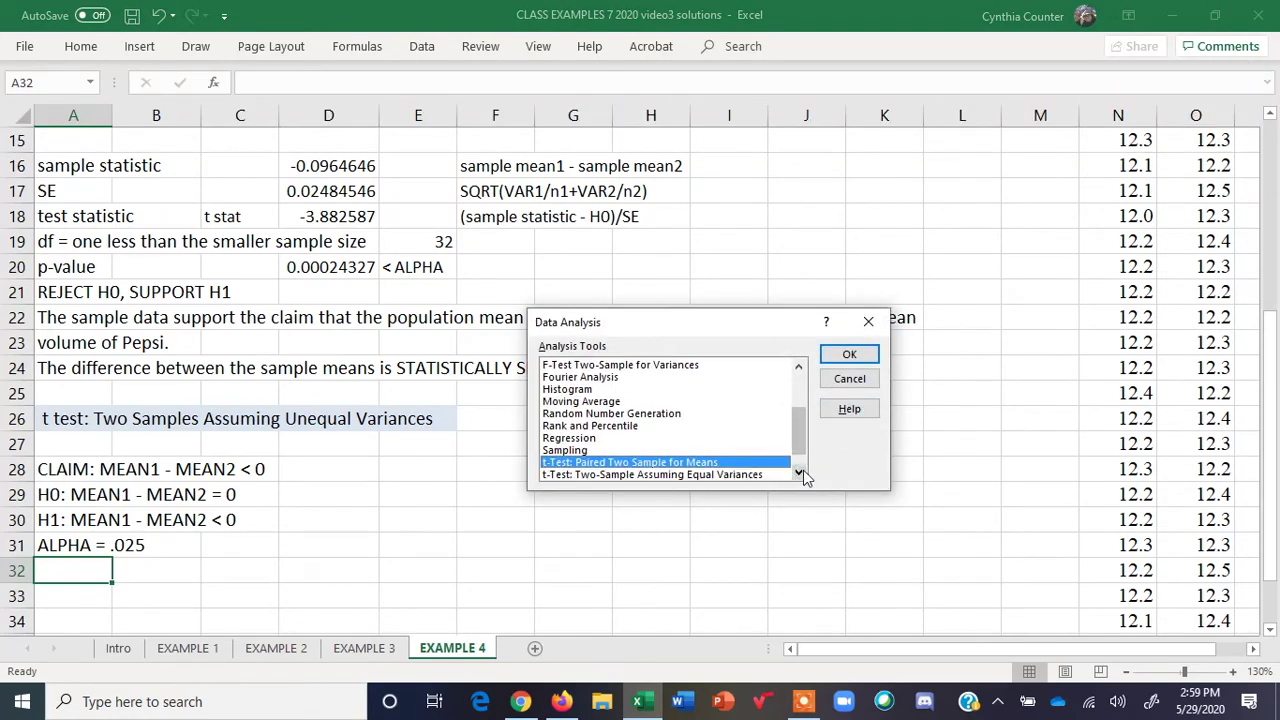
click(800, 473)
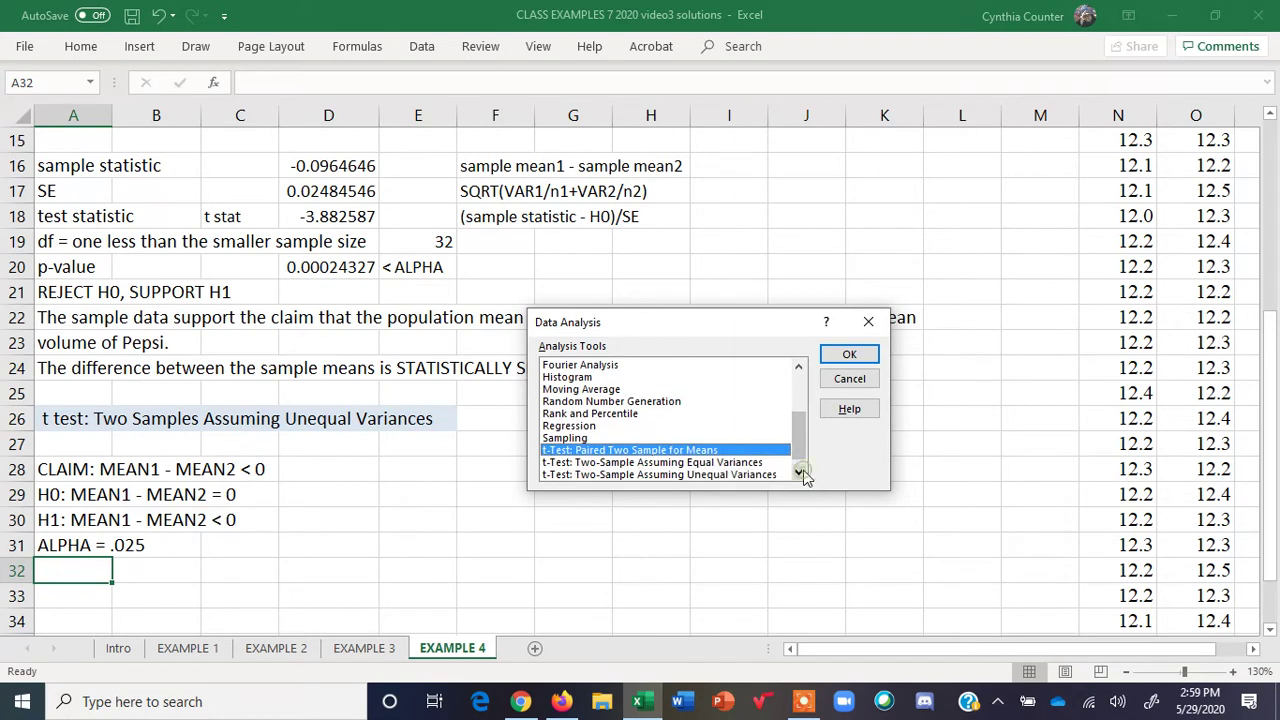
click(740, 475)
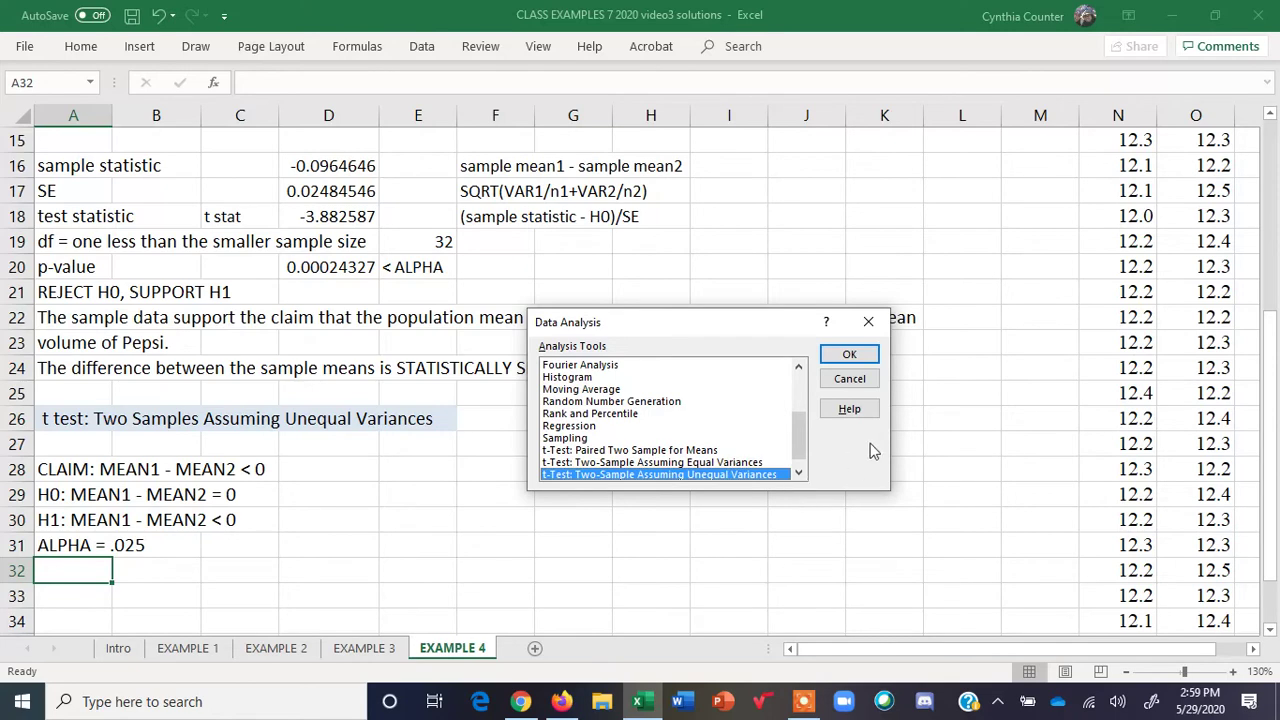
click(852, 354)
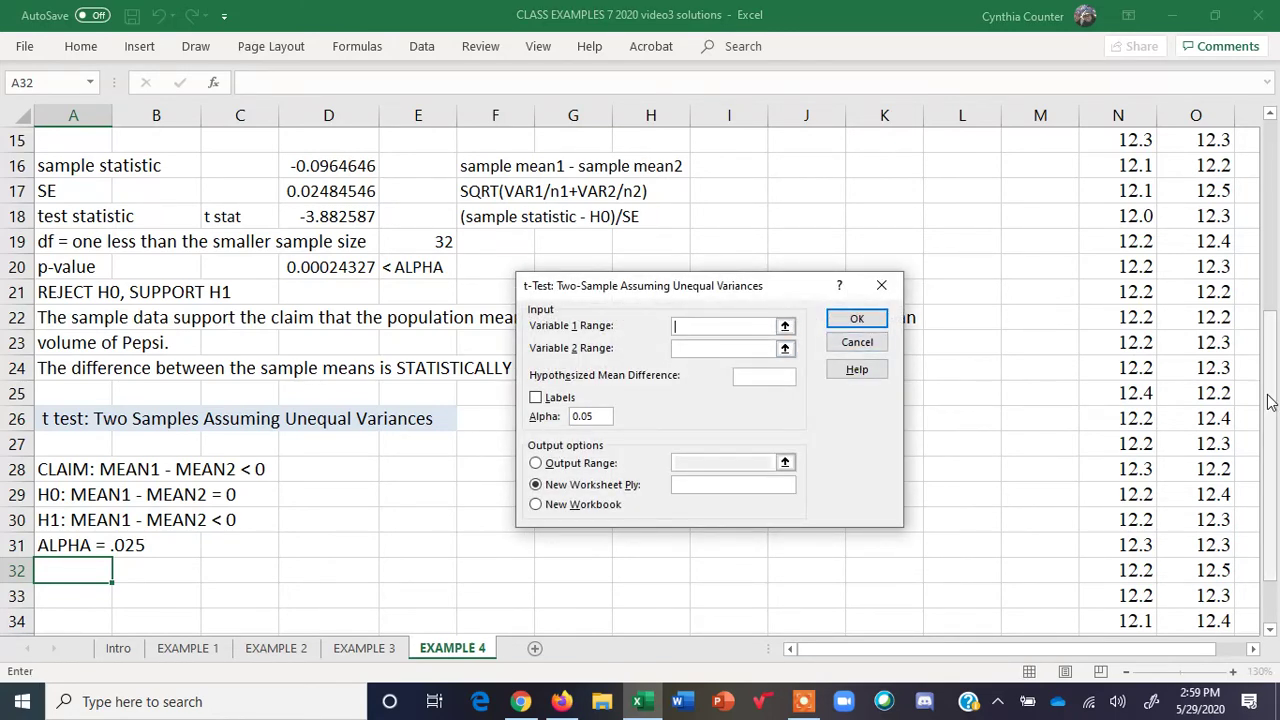
Set the Variable 1 range to N1:N37 and the Variable 2 range to O1:O34 for the t-Test.
drag(1268, 395, 1255, 150)
drag(1118, 141, 1130, 548)
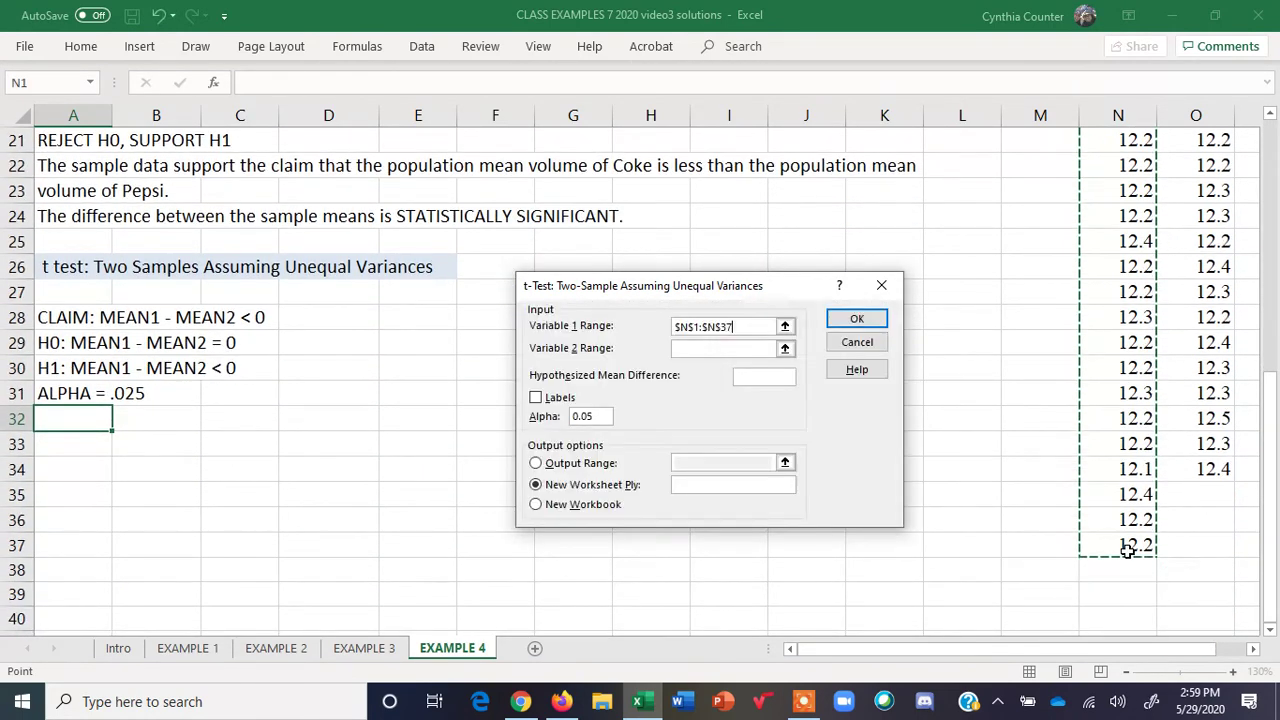
click(685, 352)
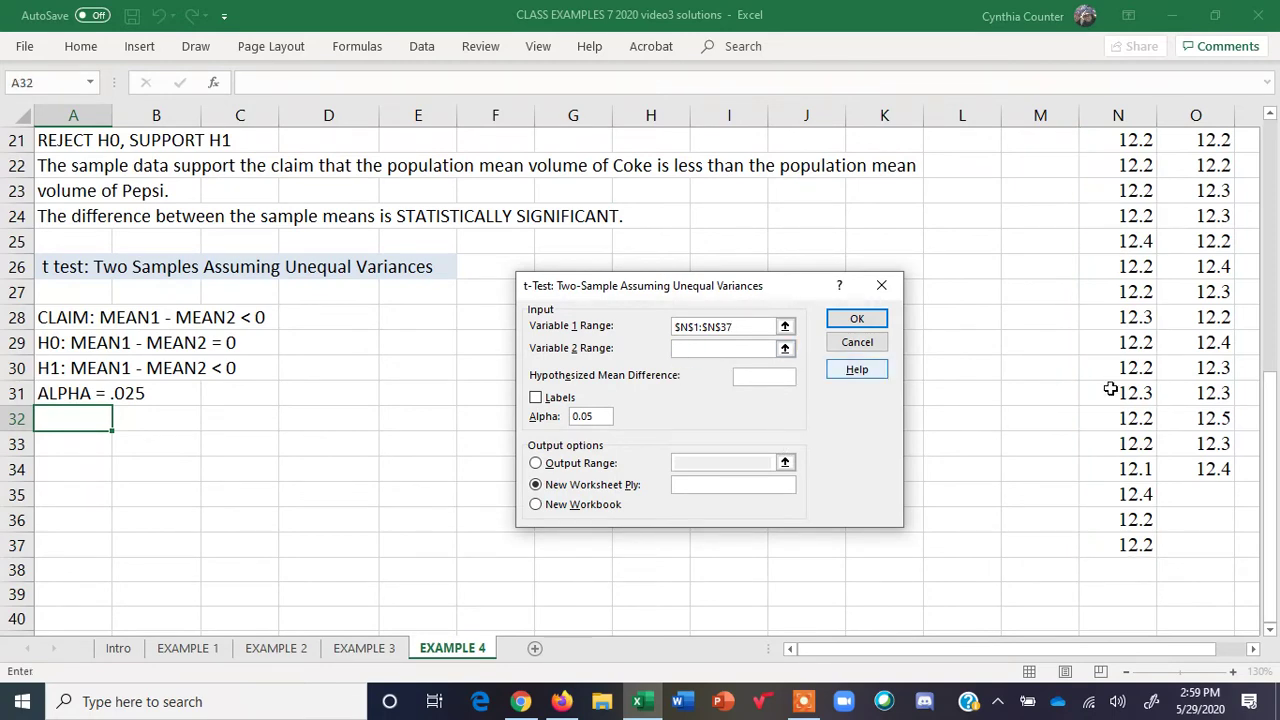
drag(1275, 427, 1277, 175)
drag(1190, 145, 1214, 544)
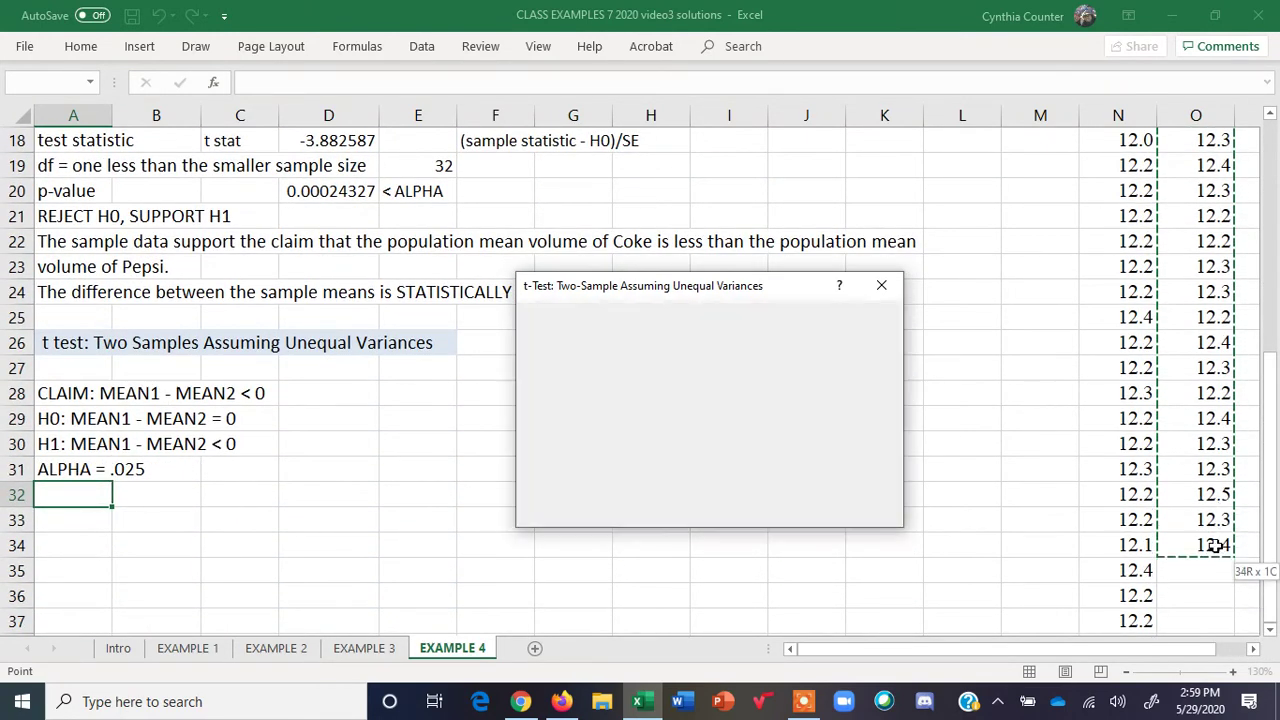
Run the t-Test with hypothesized mean difference 0, labels included, alpha 0.025 and the output range starting at A32.
click(757, 377)
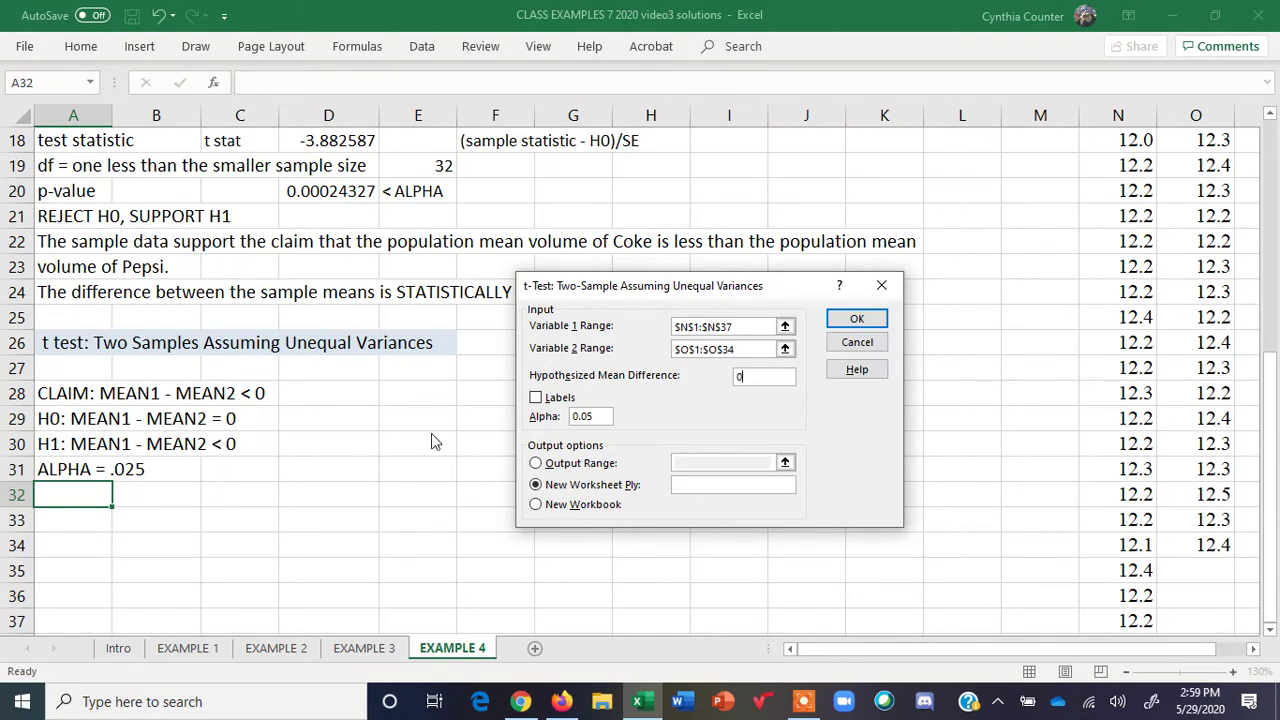
click(536, 397)
click(537, 464)
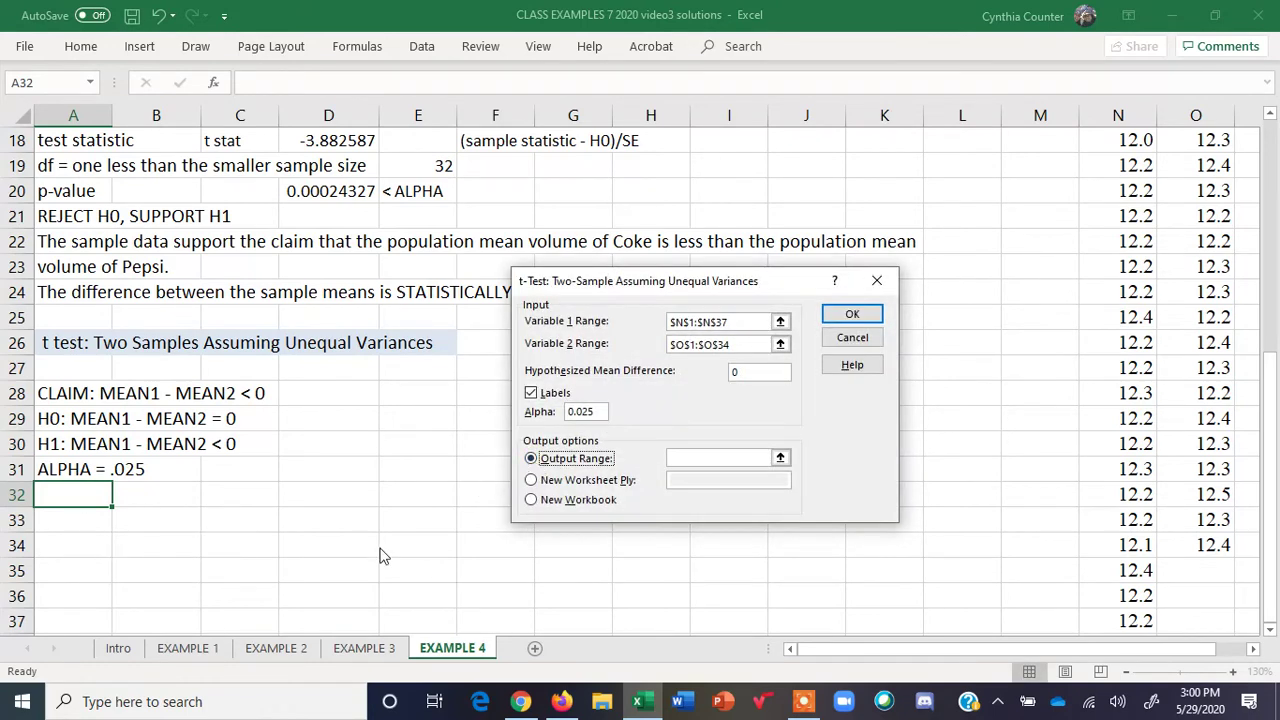
click(691, 456)
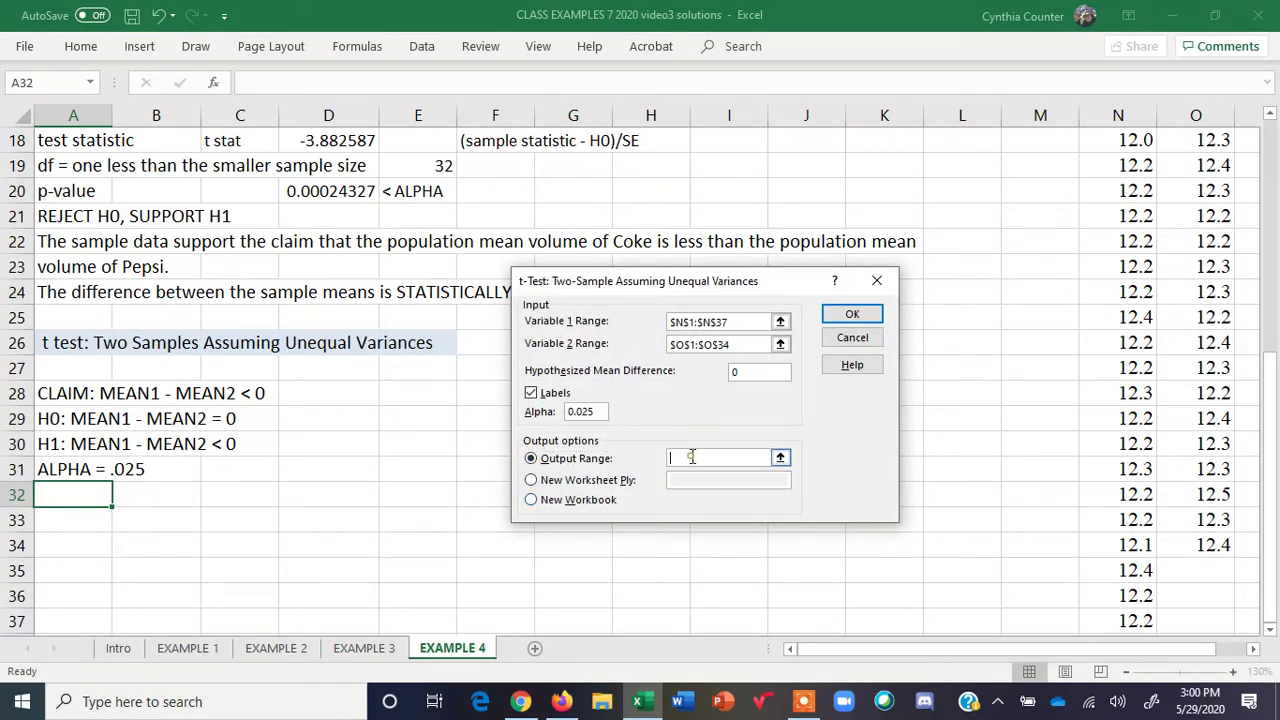
click(75, 487)
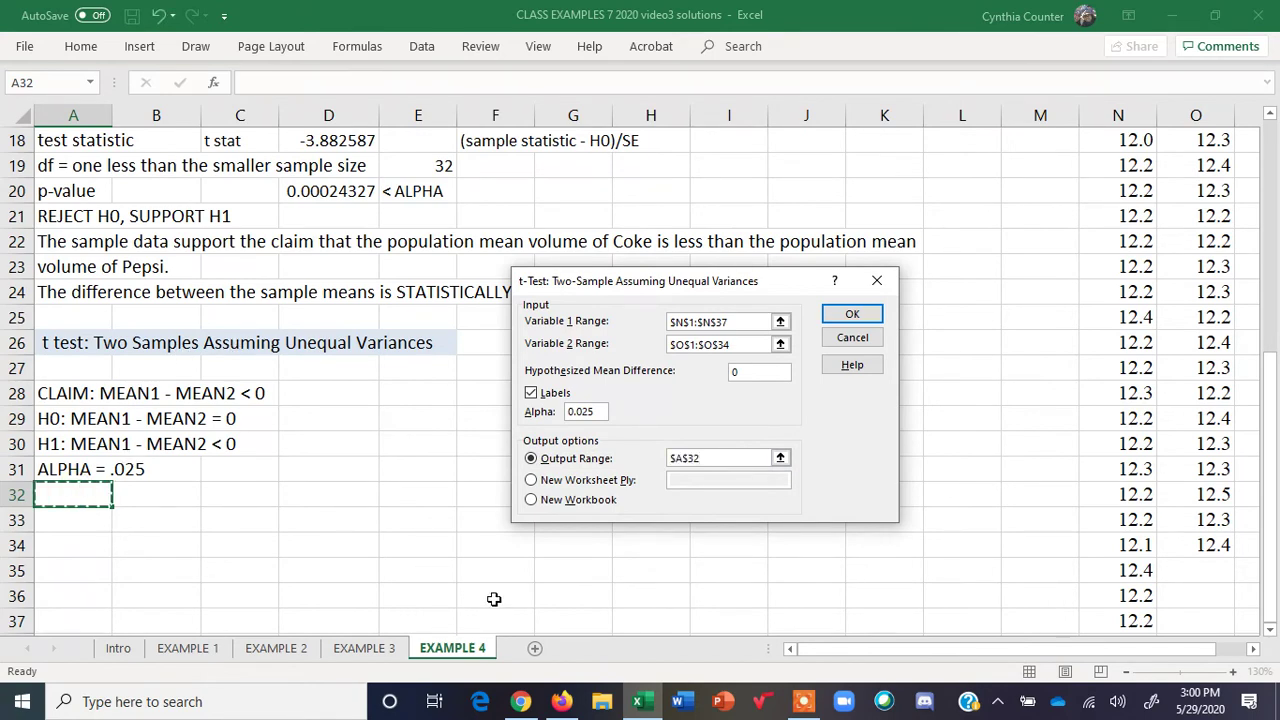
click(850, 316)
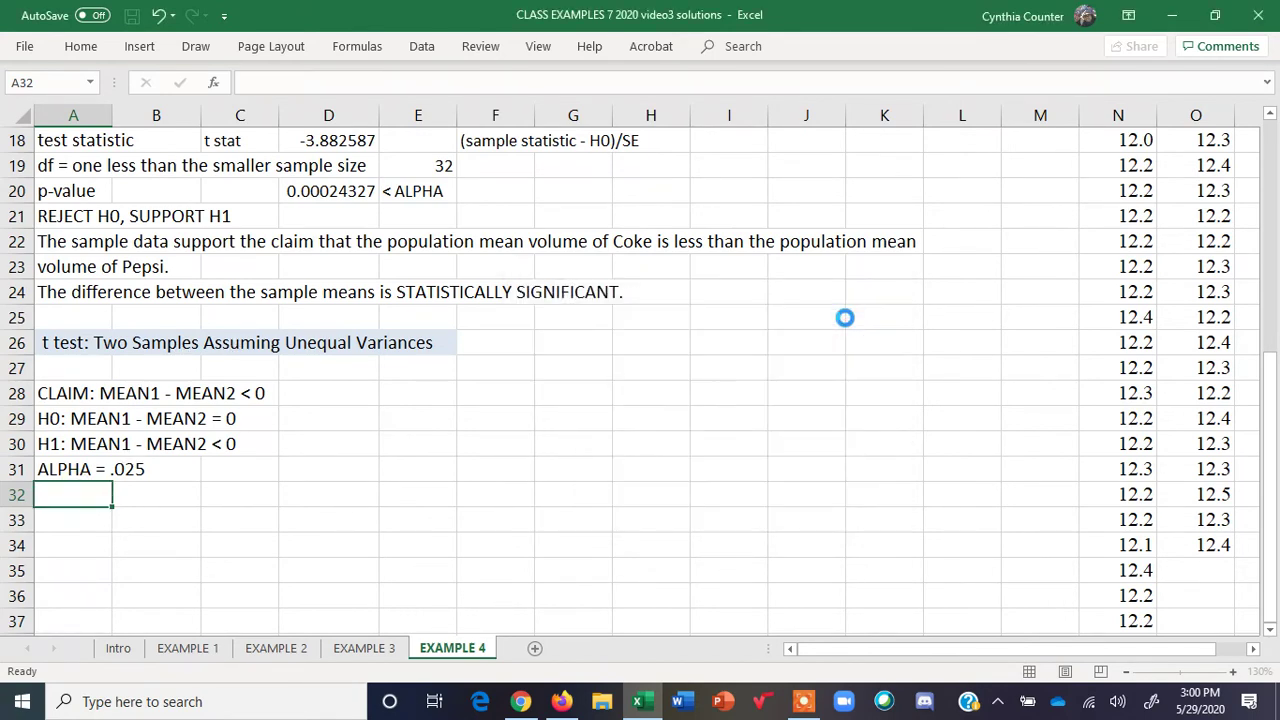
Widen column A until the row labels of the t-Test output table show in full.
click(606, 525)
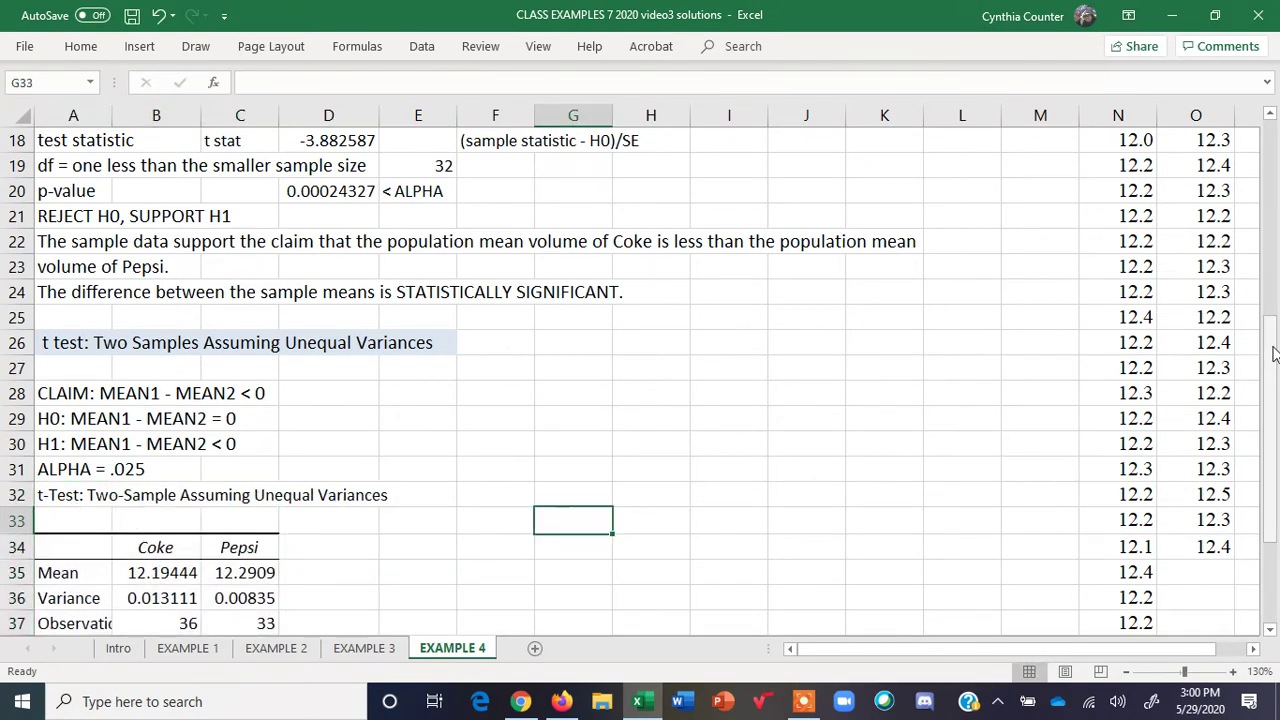
drag(1273, 352, 1273, 362)
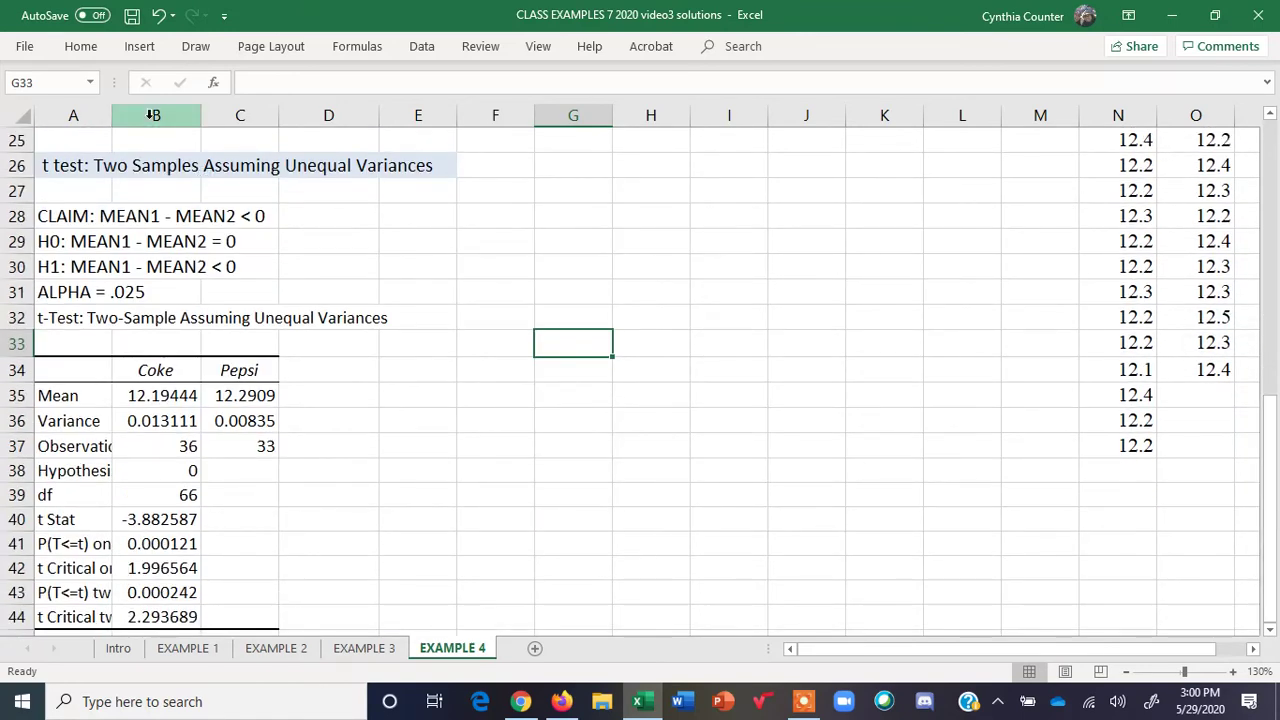
drag(112, 115, 289, 106)
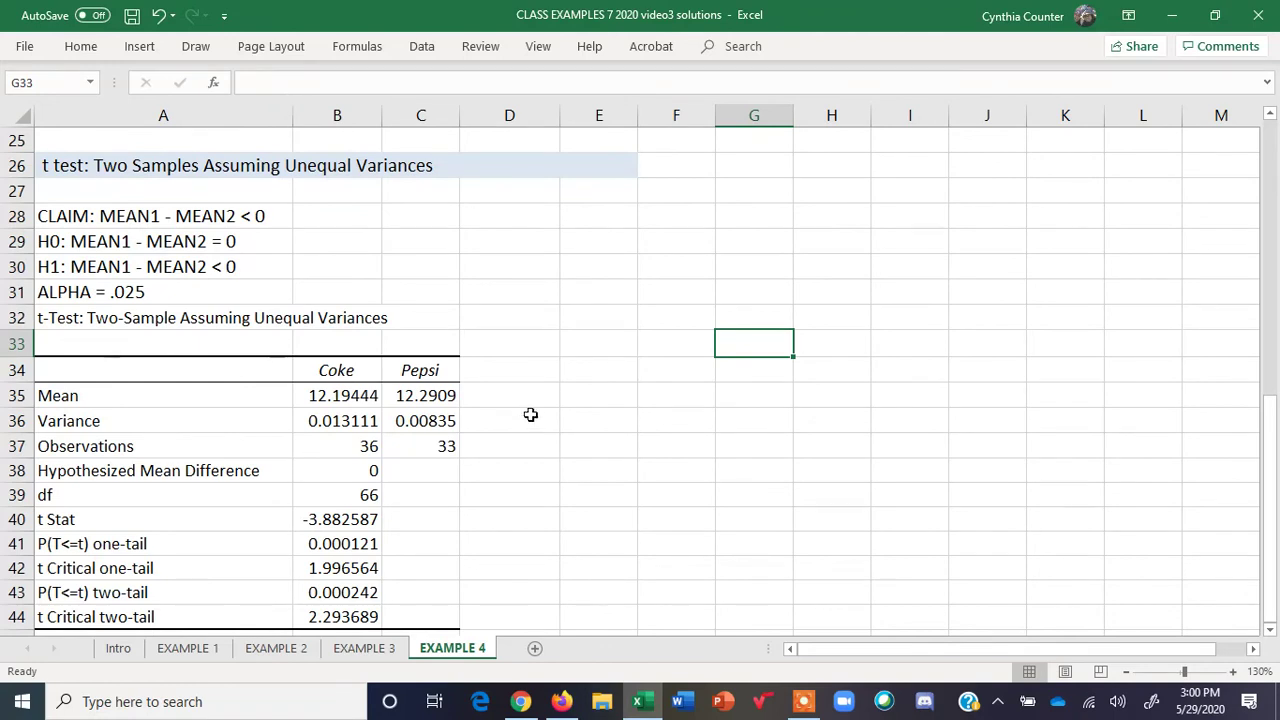
Compare the Coke and Pepsi means and variances in the t-Test output with the calculated values in D9:D12.
click(333, 399)
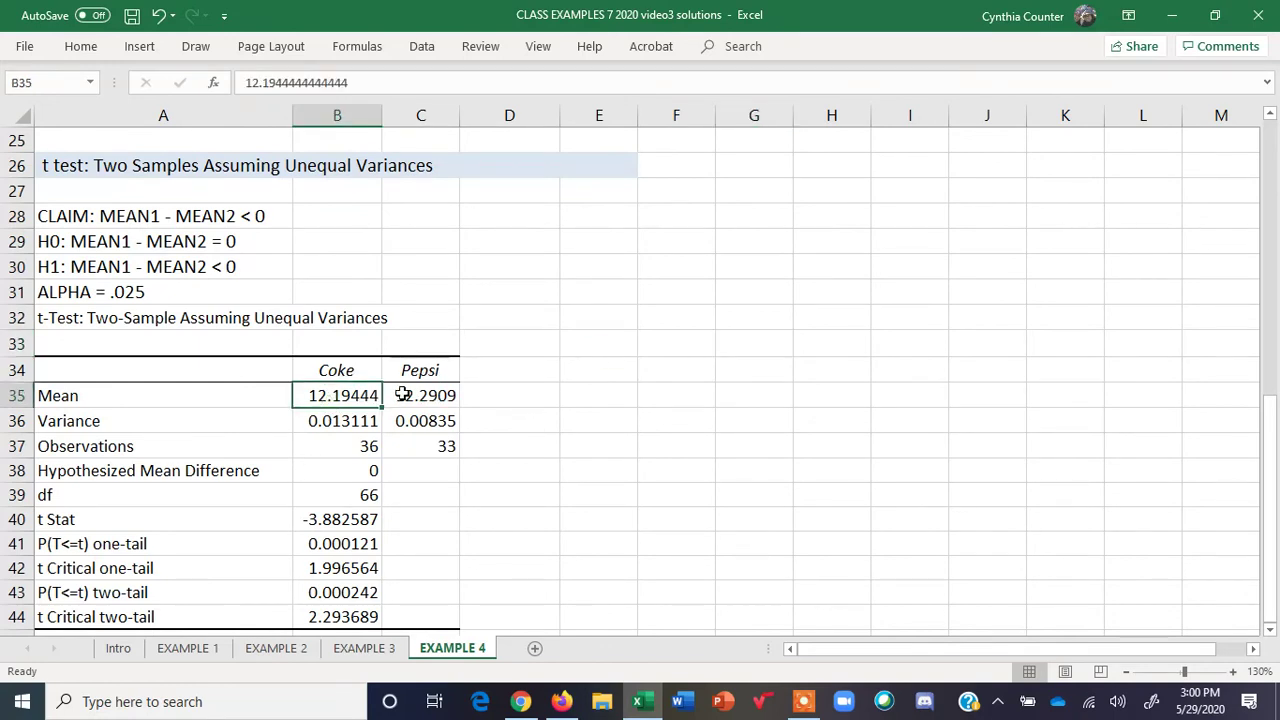
click(415, 395)
click(352, 422)
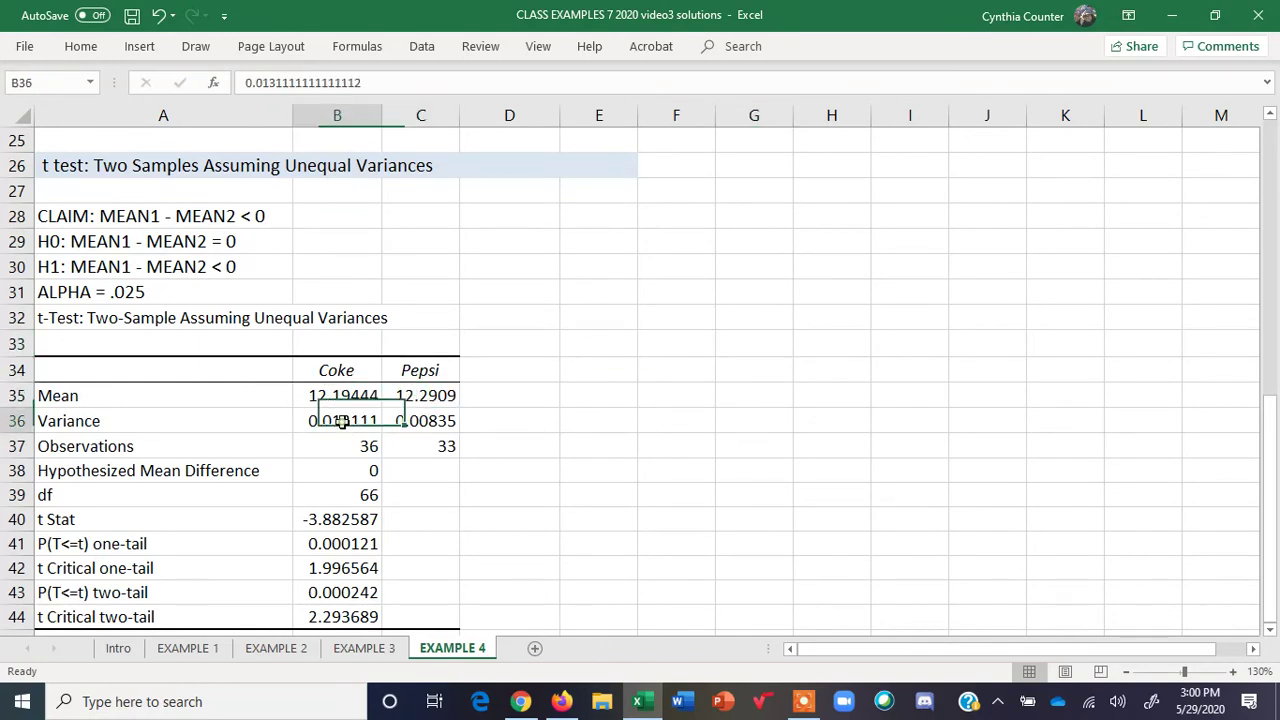
click(424, 422)
drag(1269, 449, 1249, 237)
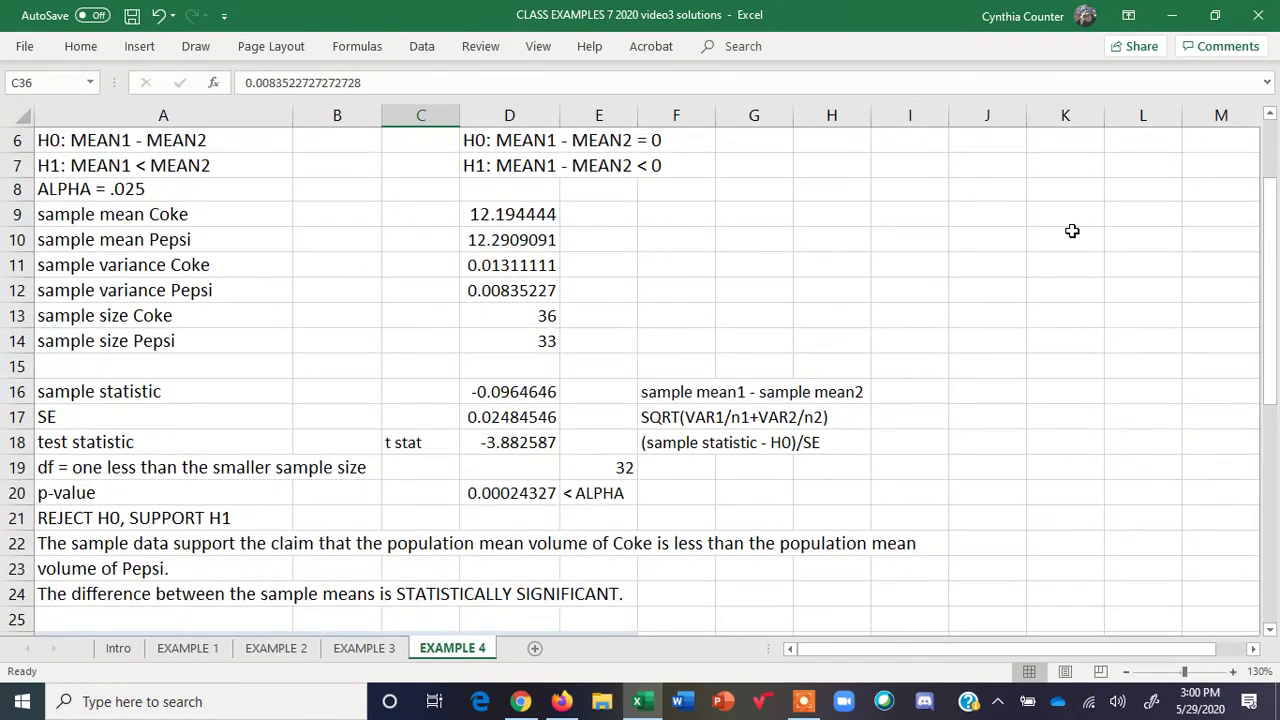
click(487, 217)
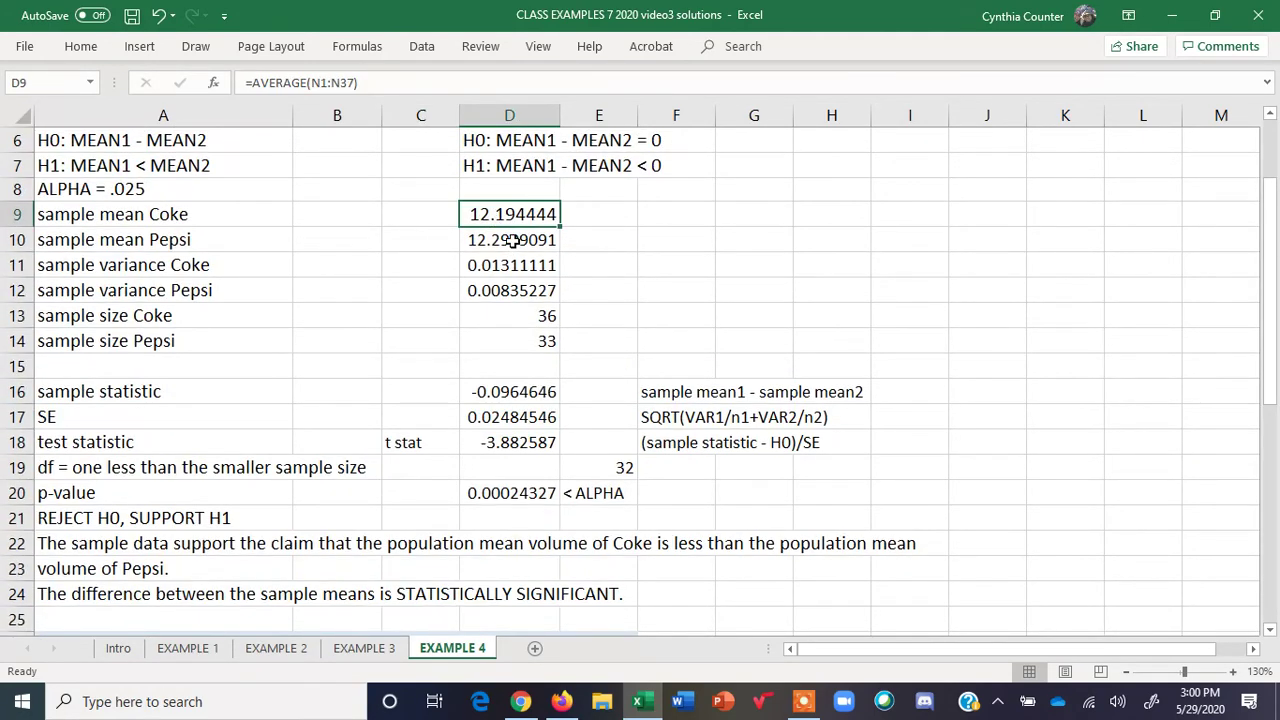
click(505, 240)
click(523, 264)
click(530, 290)
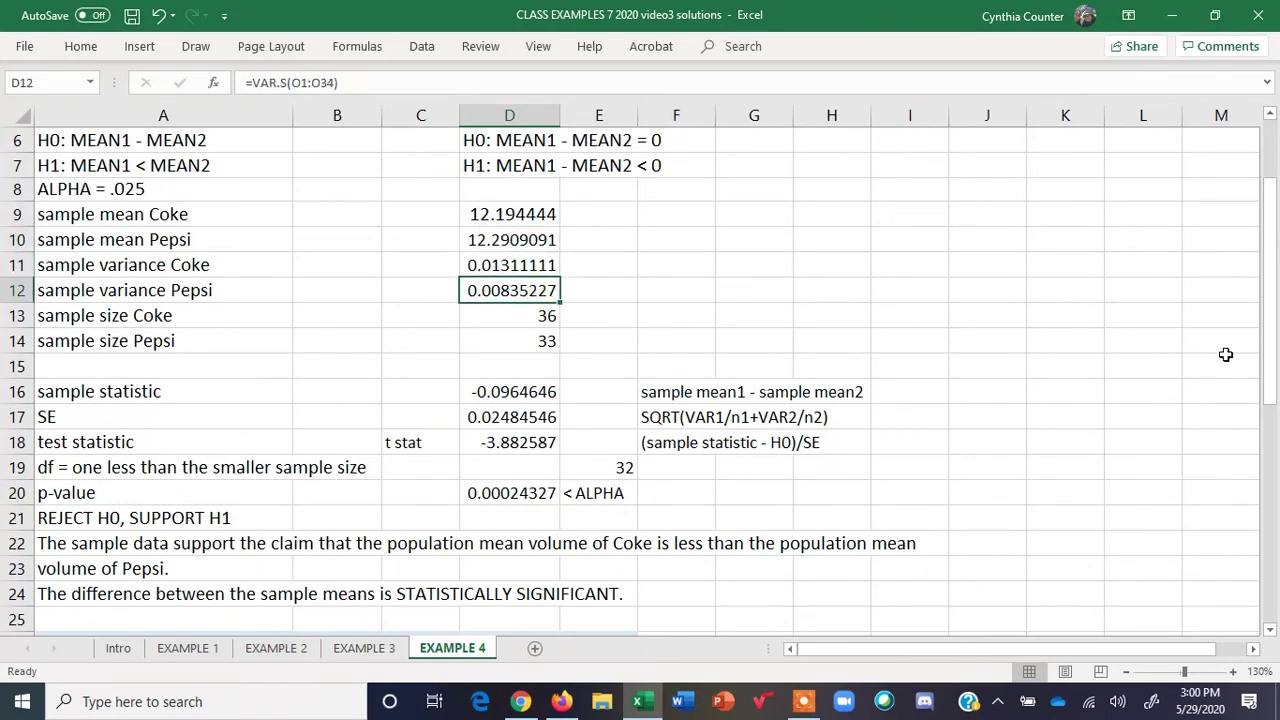
drag(1270, 302, 1275, 540)
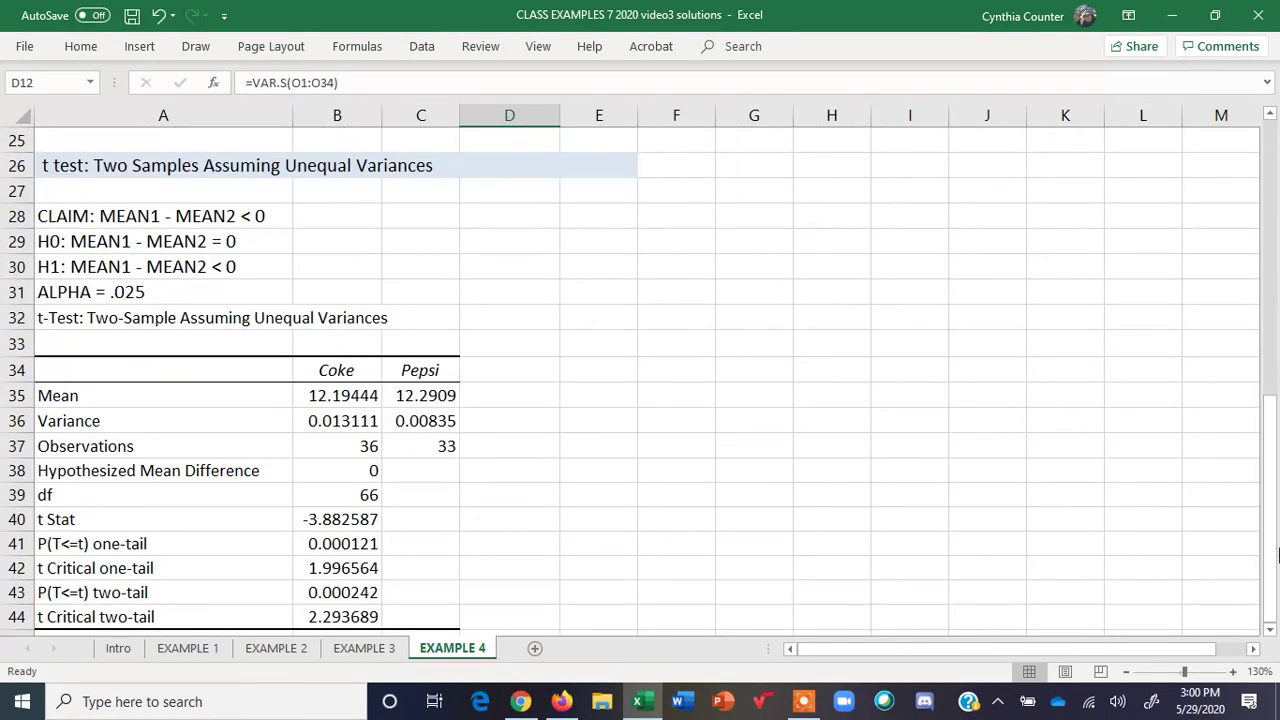
Review the output's observations and df, and compare its t Stat with the test statistic calculated in D18.
click(343, 447)
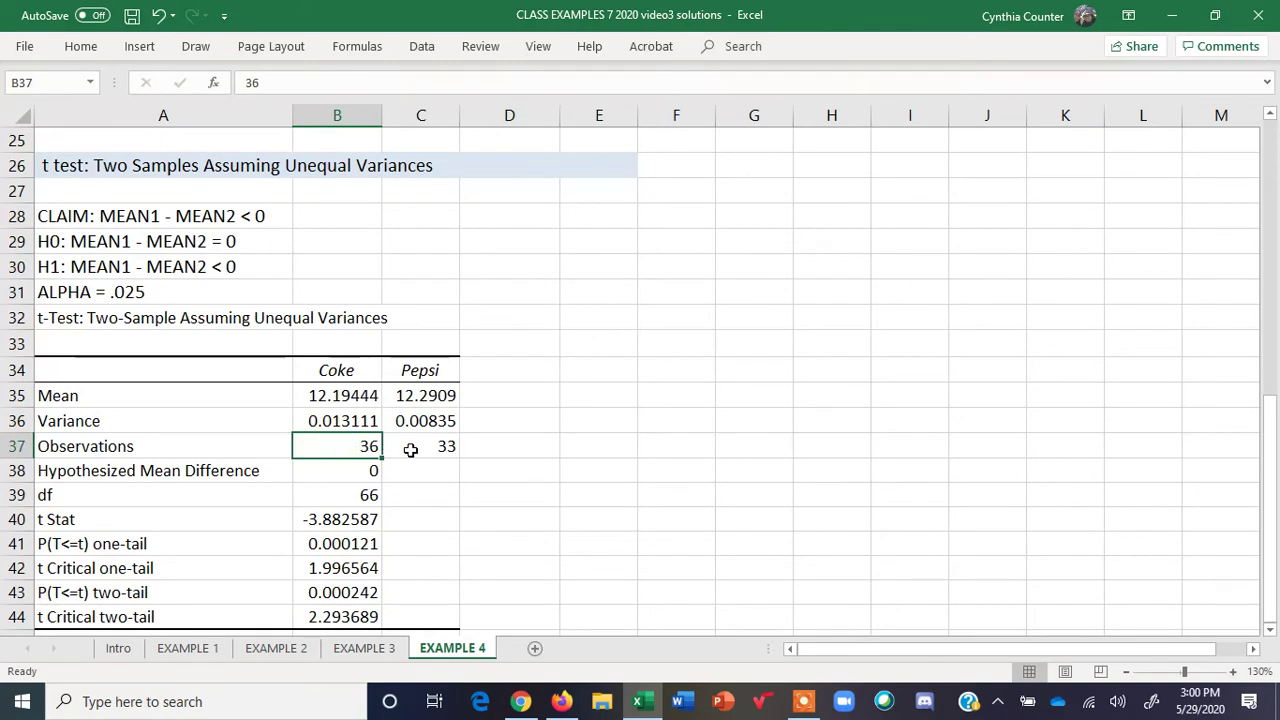
click(409, 448)
click(355, 495)
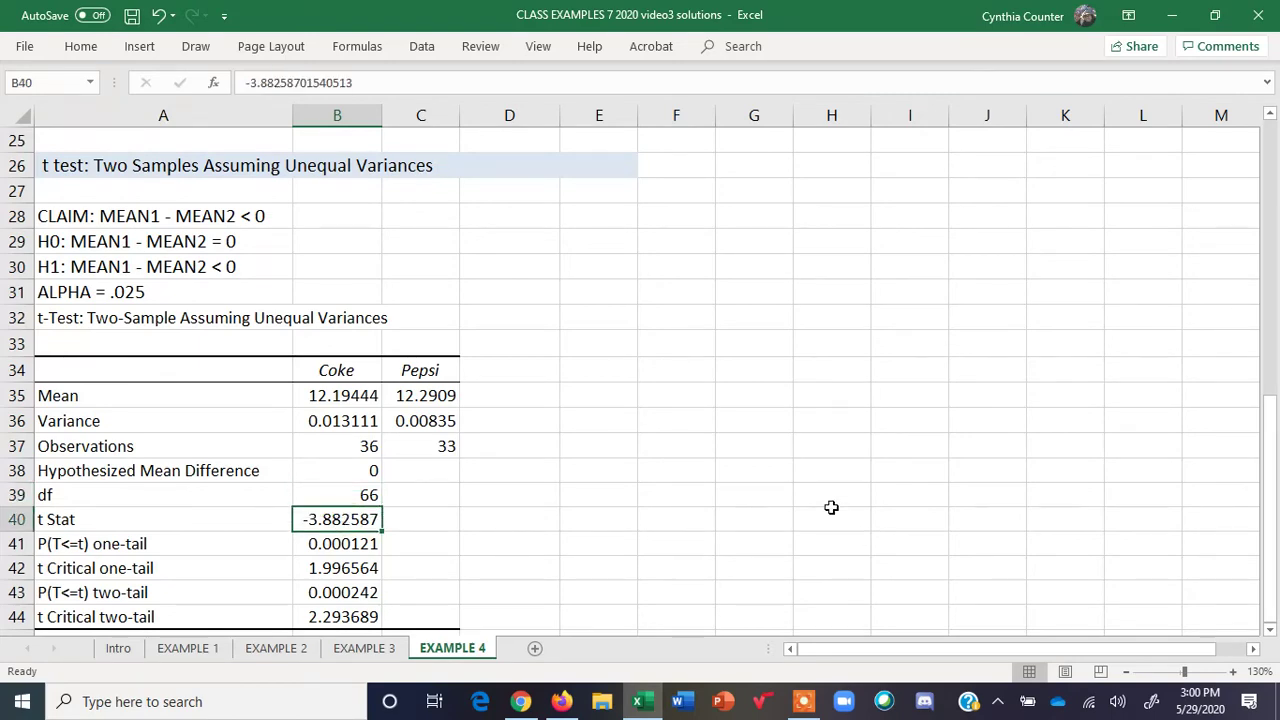
drag(1271, 503, 1274, 307)
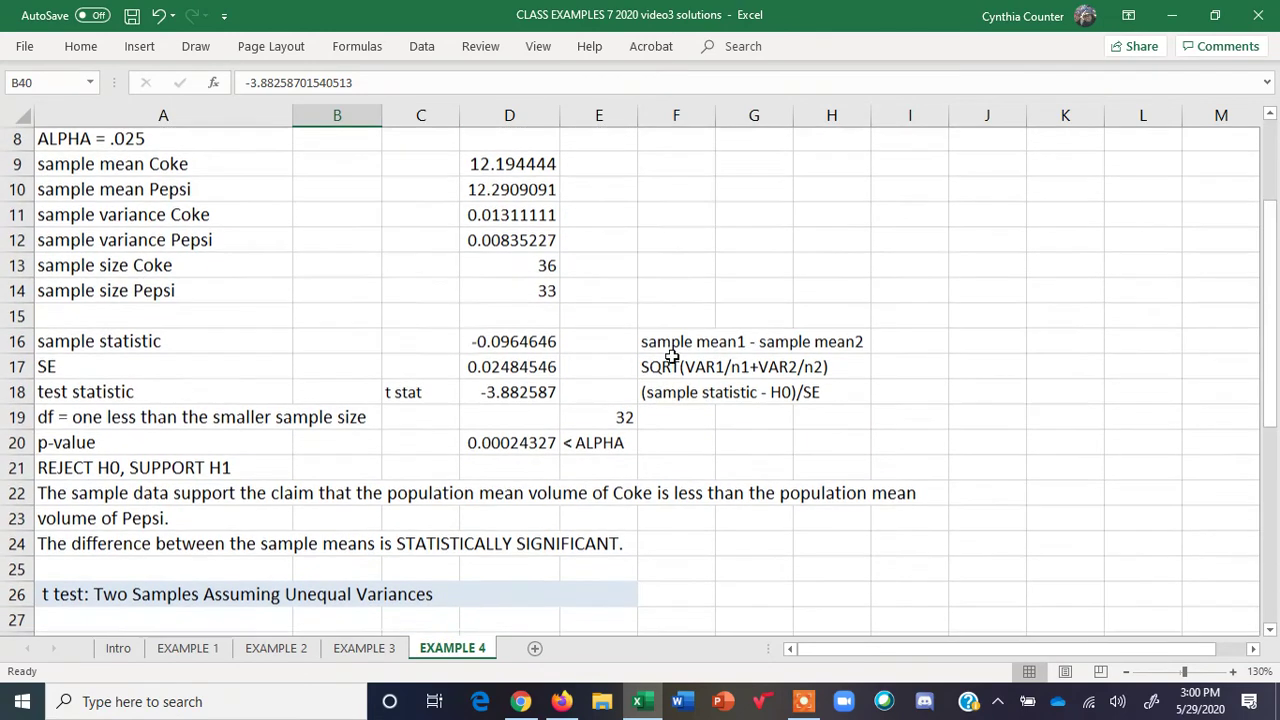
click(527, 391)
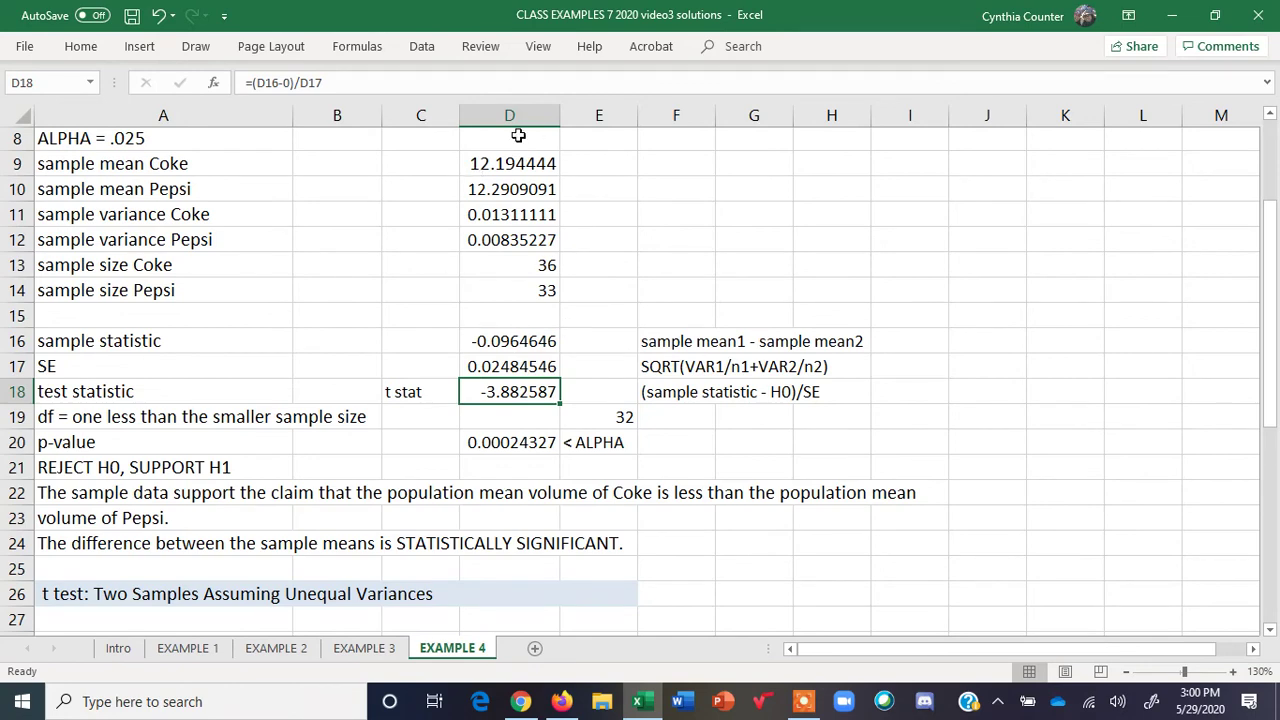
drag(1276, 407, 1276, 597)
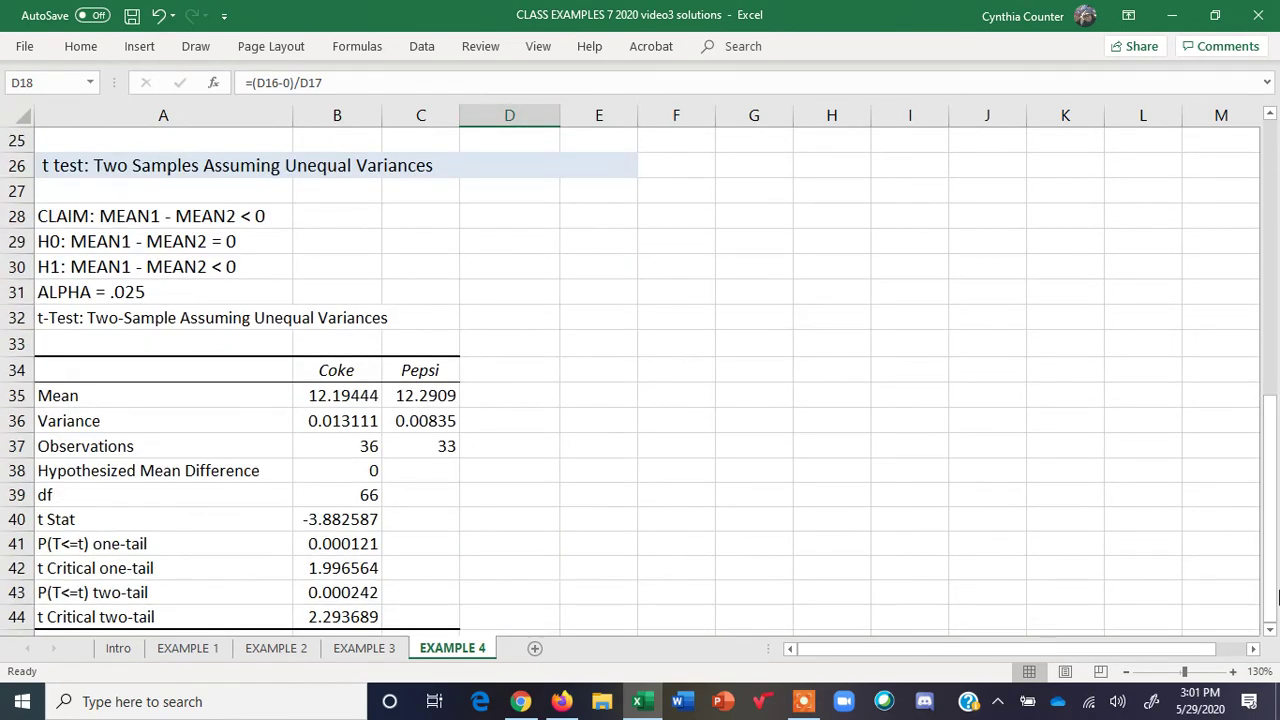
click(341, 495)
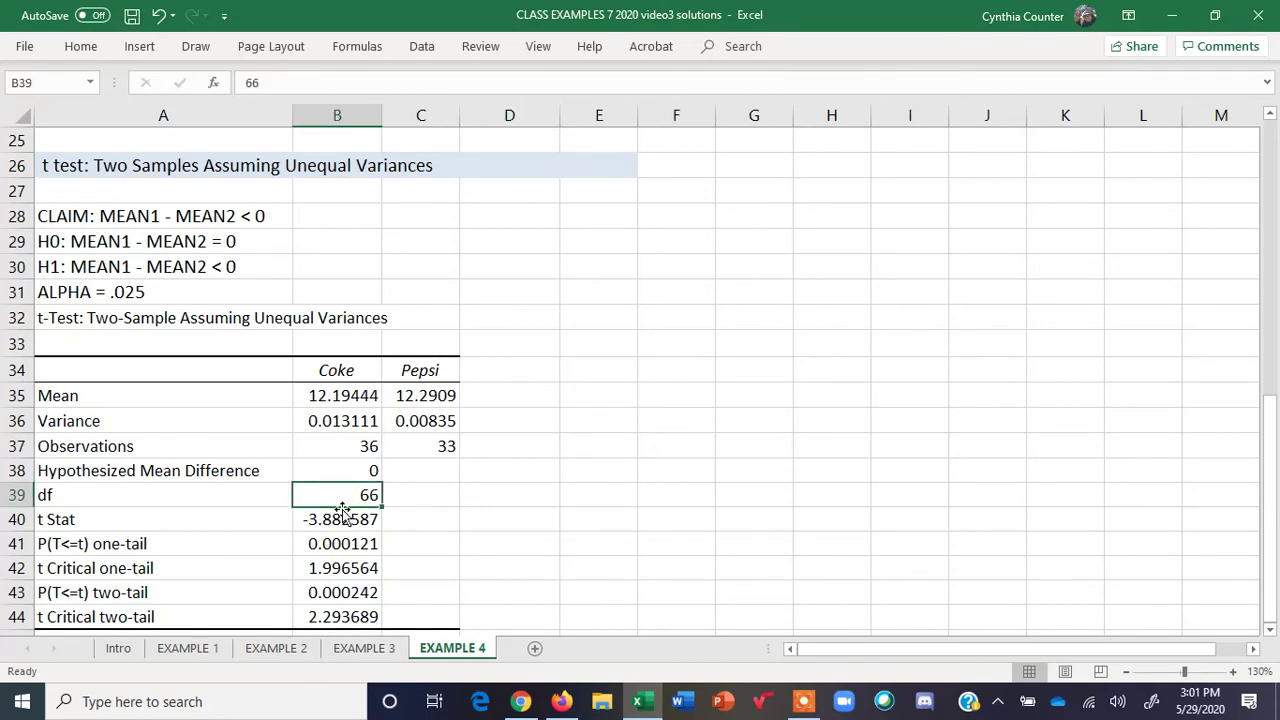
Shade the one-tail p-value cells A41:B41 in the t-Test output with a light blue fill color.
click(352, 543)
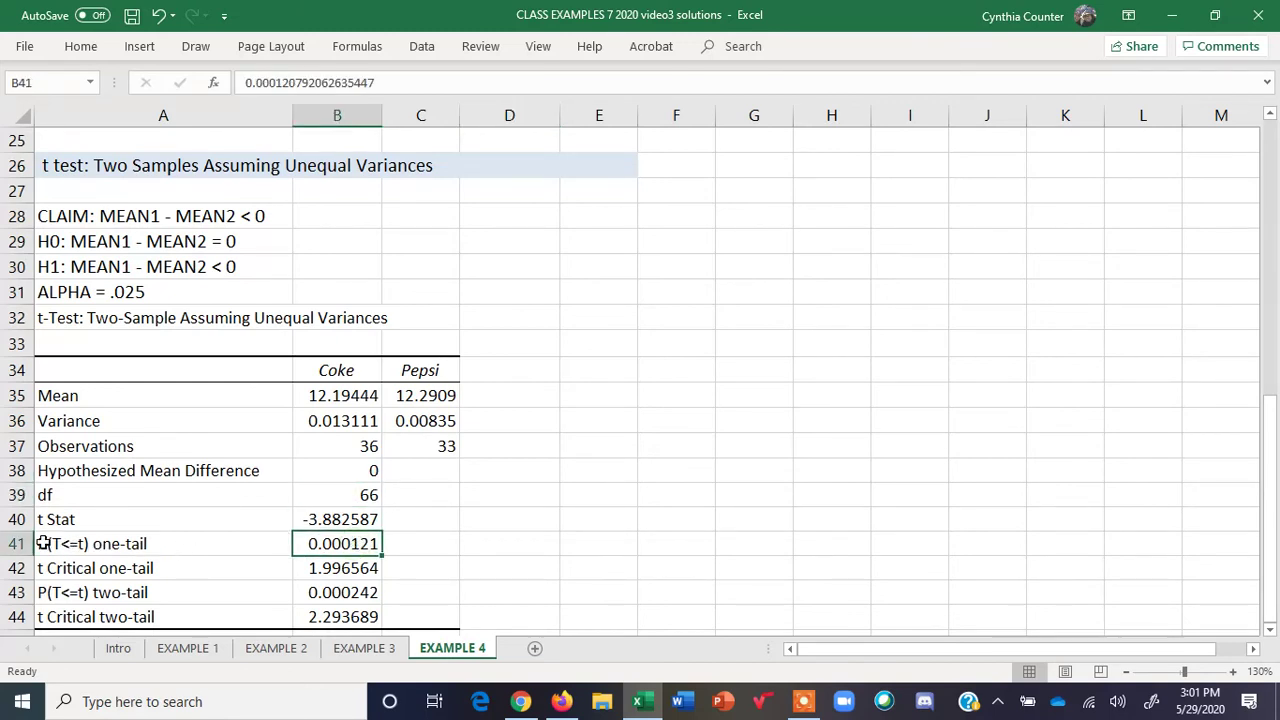
drag(45, 544, 318, 544)
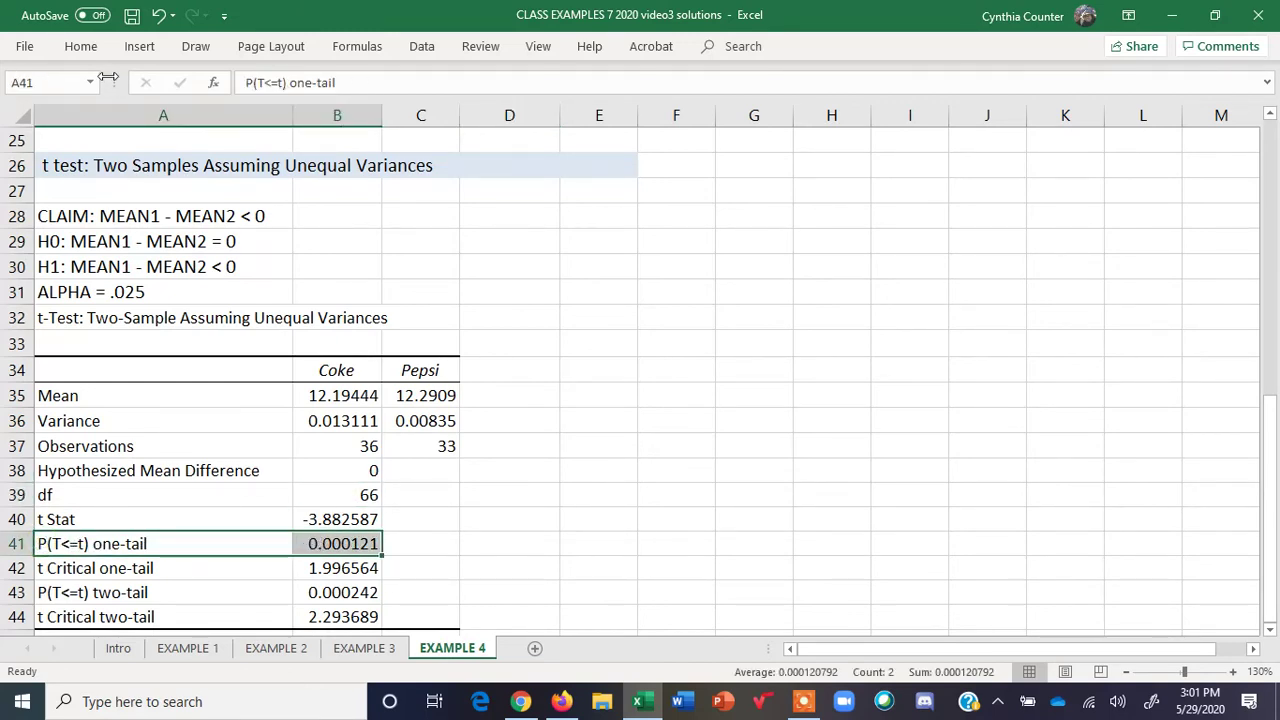
click(81, 47)
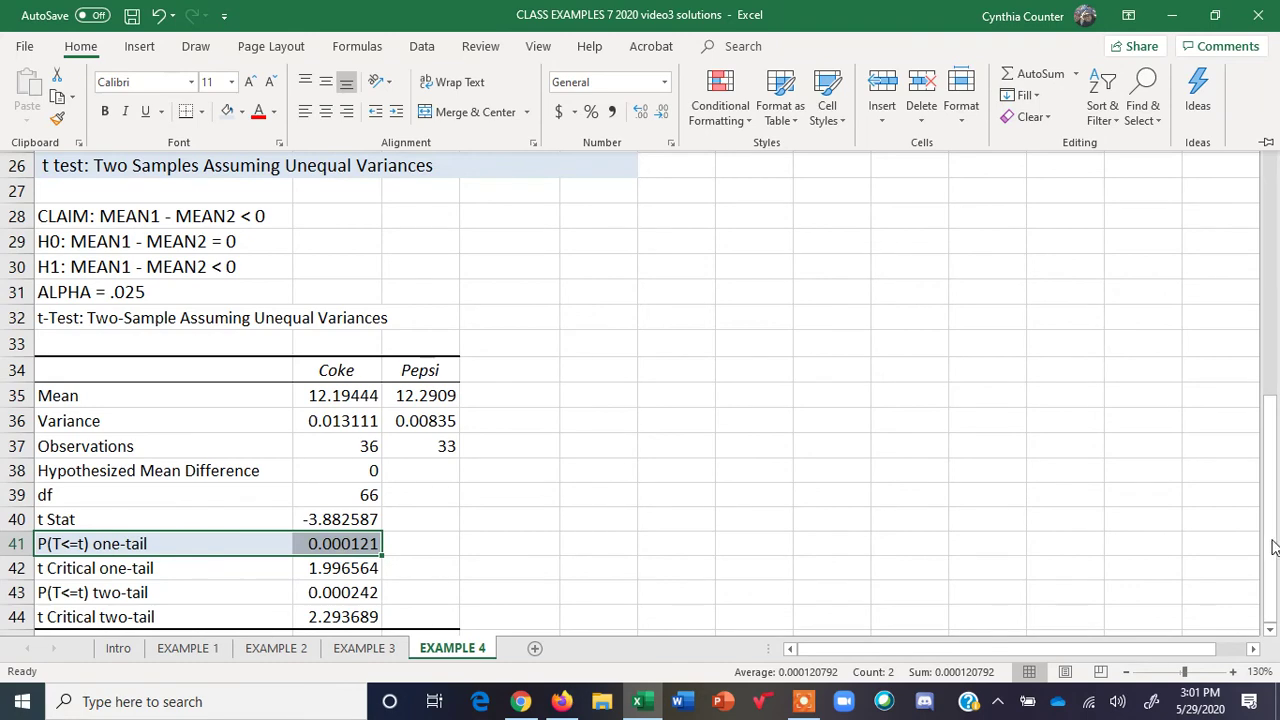
Compare the manual p-value in D20 and the df in E19 with the t-Test output's one-tail p-value and df.
drag(1272, 546, 1271, 440)
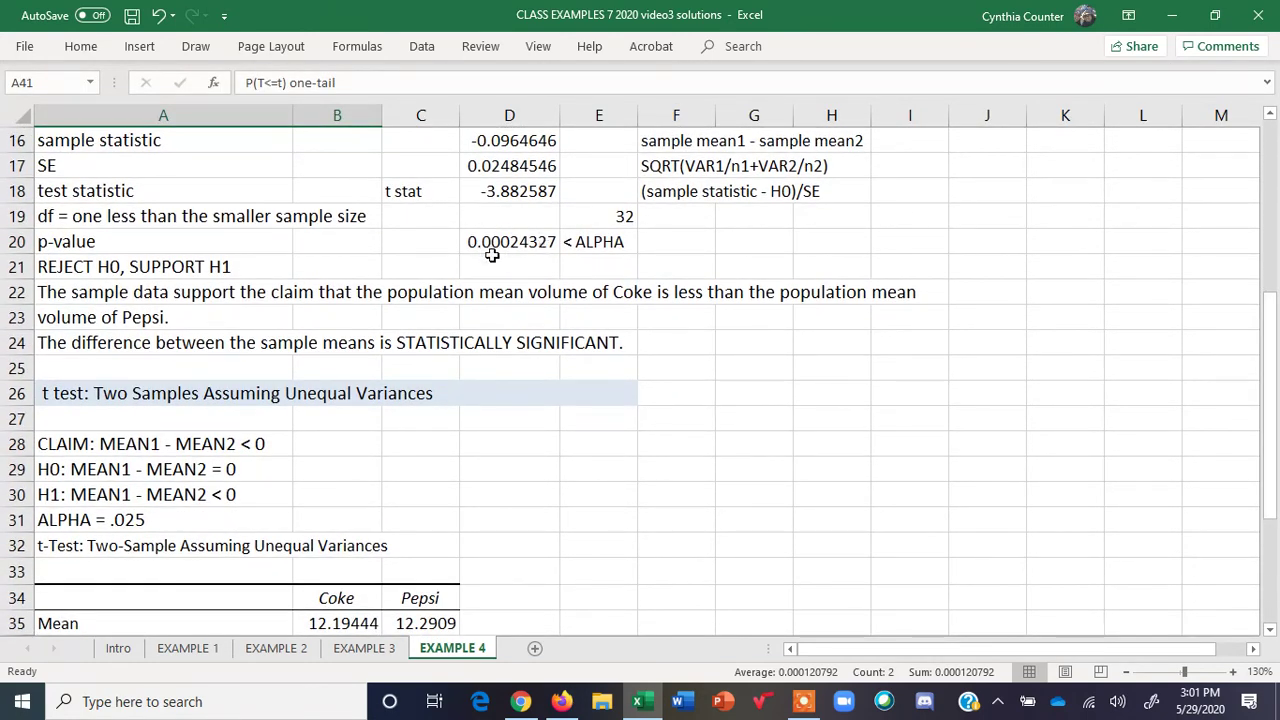
click(497, 243)
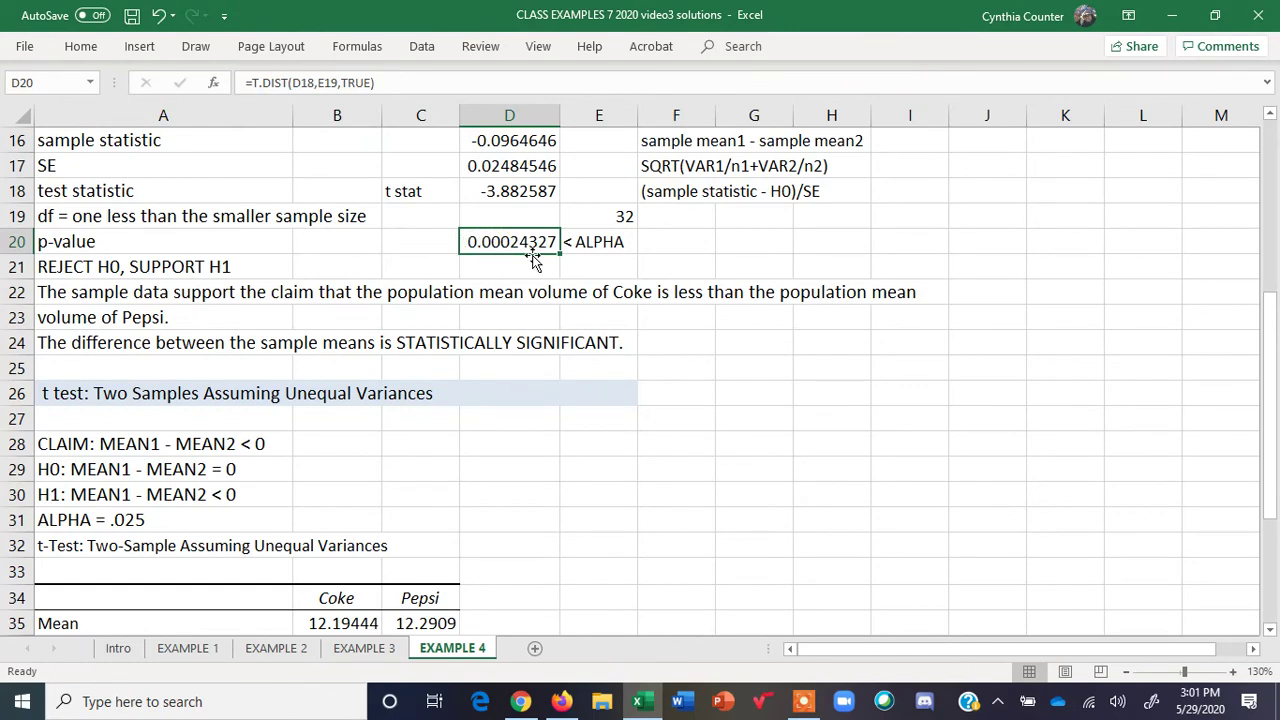
click(623, 212)
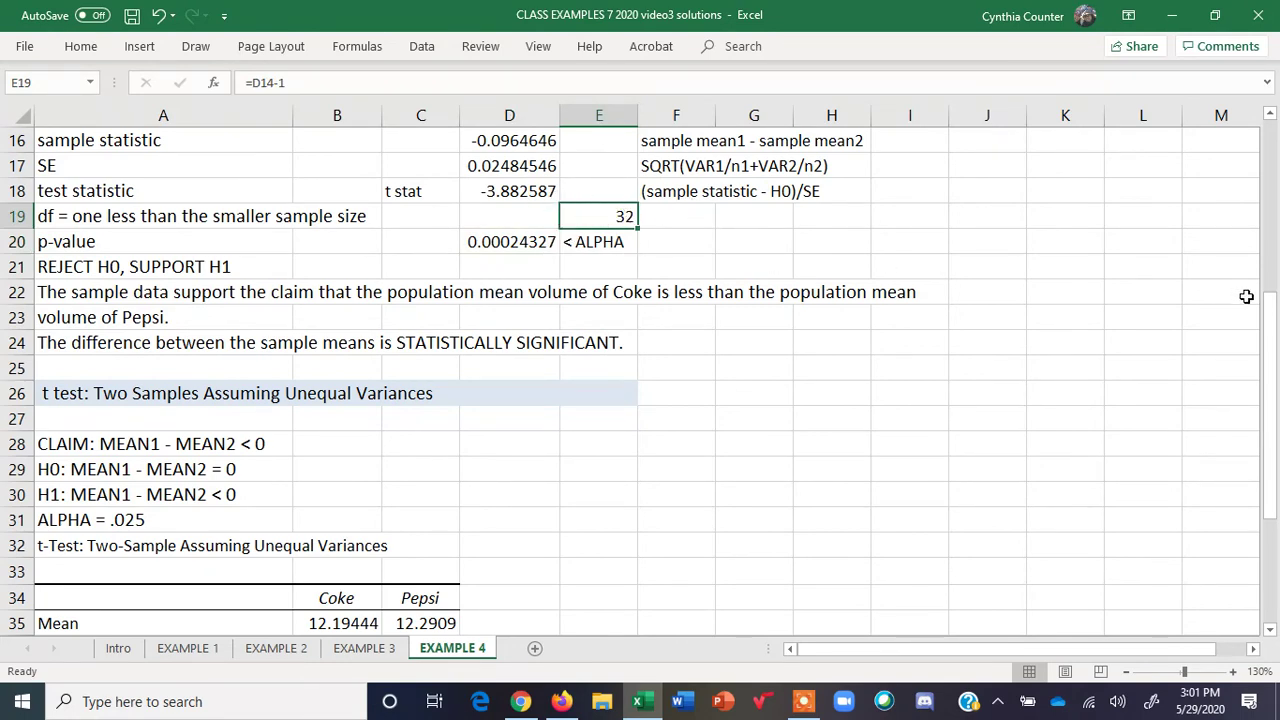
drag(1271, 320, 1277, 540)
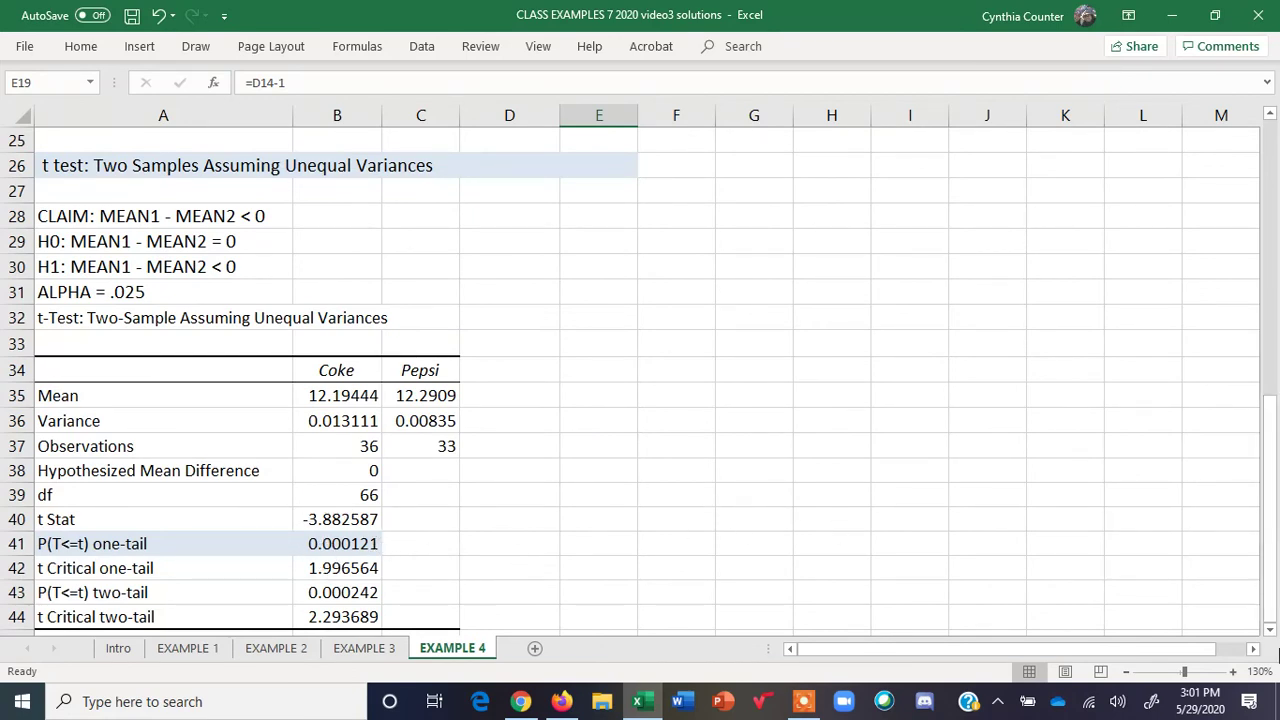
Annotate the one-tail p-value row of the t-Test output with "P-VALUE" in C41 and "< ALPHA" in D41.
scroll(1274, 641, down, 1)
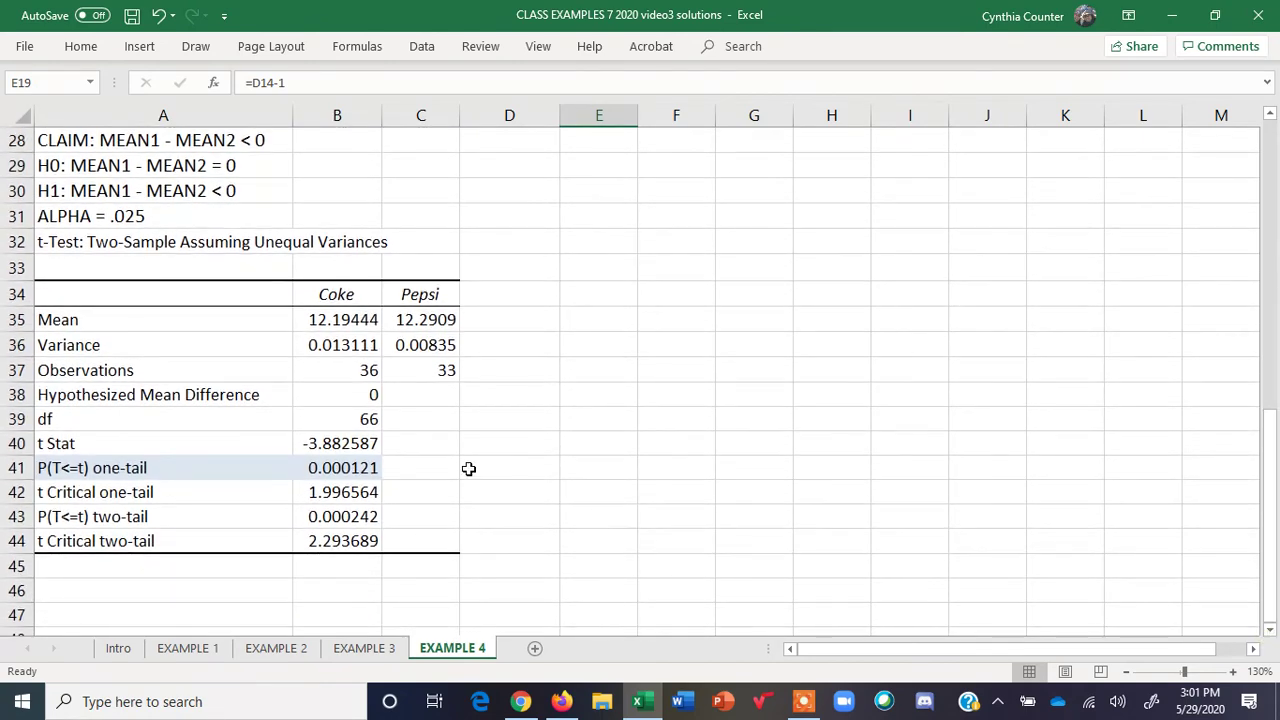
click(439, 467)
text(P-VALUE)
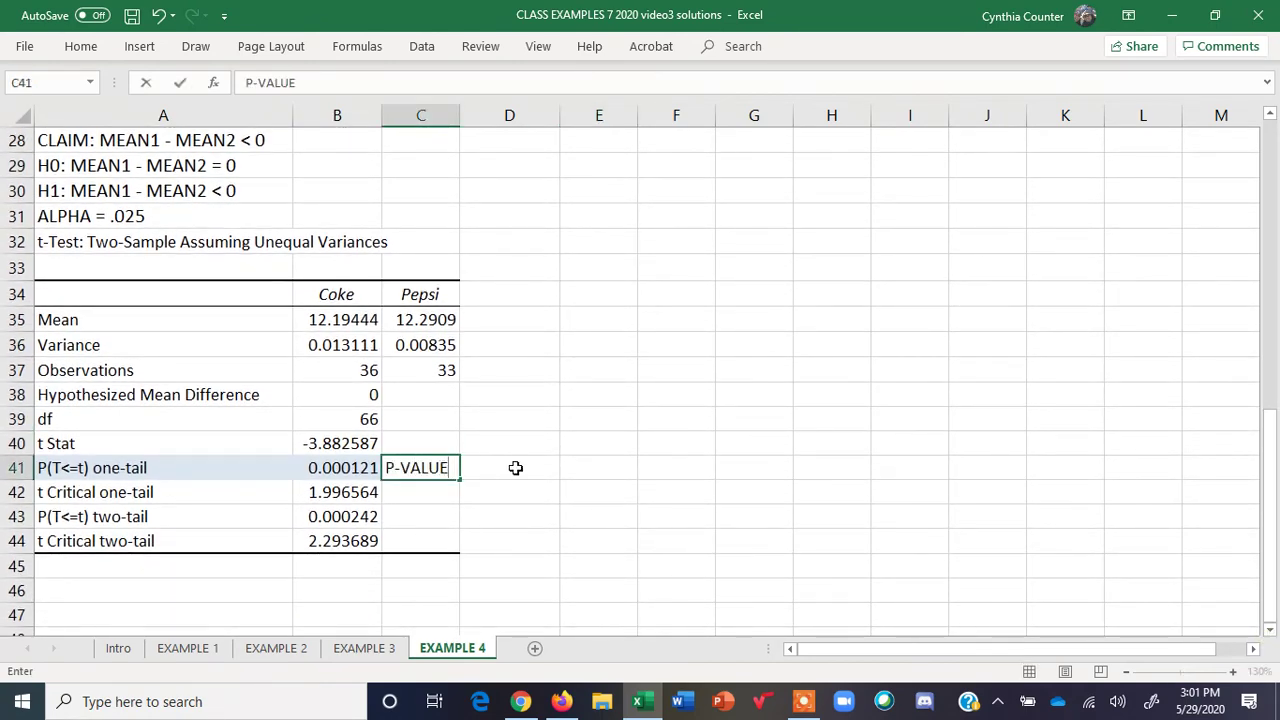
click(515, 467)
text(<)
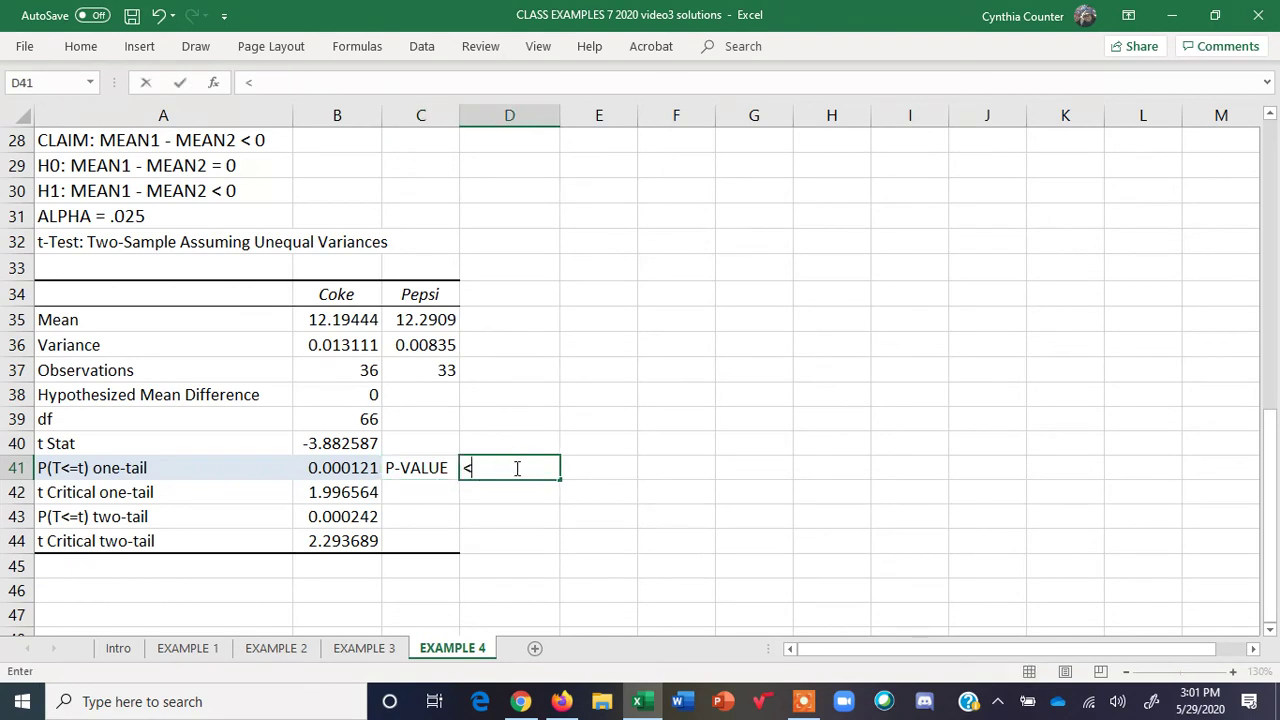
text( ALPHA)
Enter the note "SAME CONCLUSION AS ABOVE" in E41, beside the alpha comparison.
click(594, 467)
text(SAME )
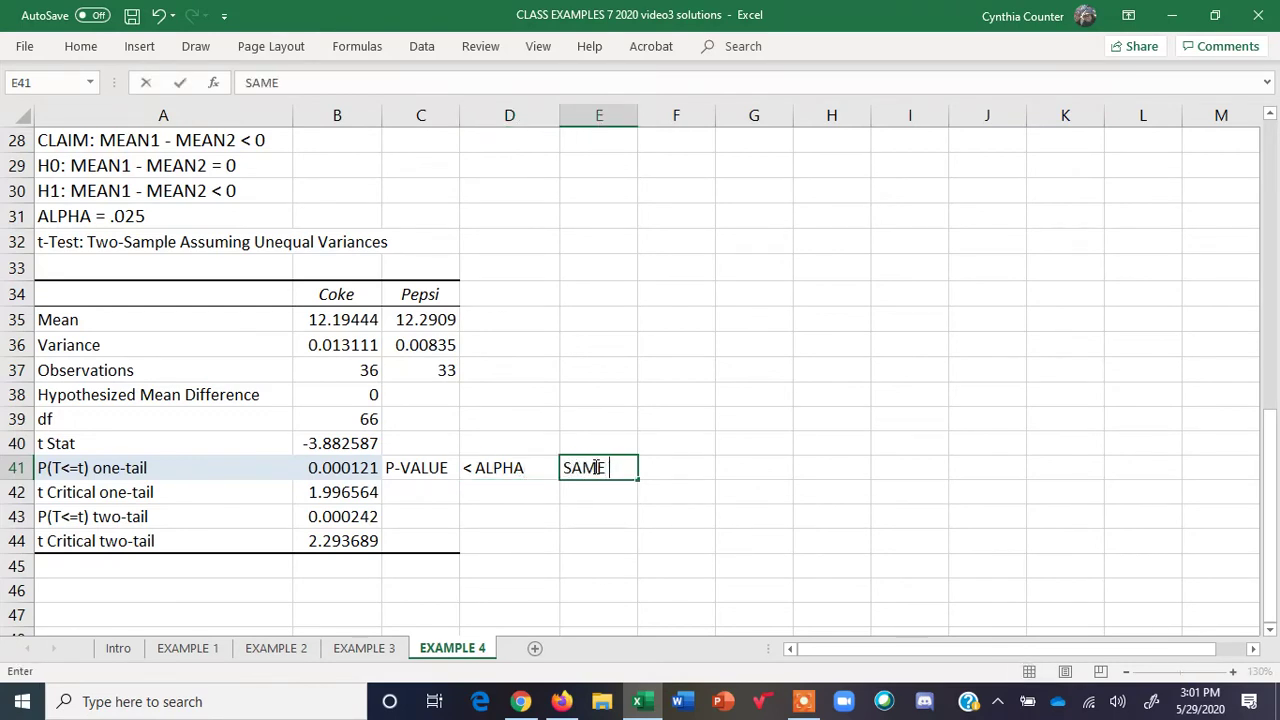
text(CONCLUSION AS ABO E)
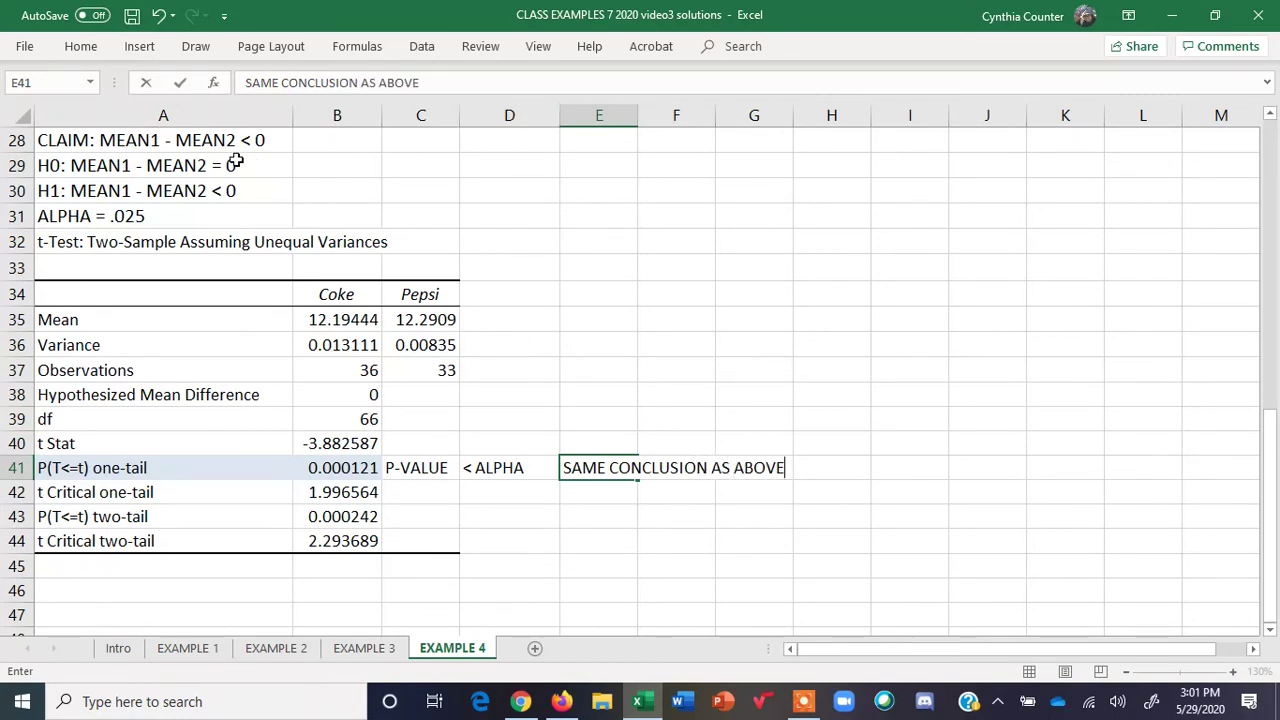
Review the second solution's hypotheses and alpha in A28:A31, the t-Test title, and the annotated p-value row 41.
drag(134, 140, 167, 220)
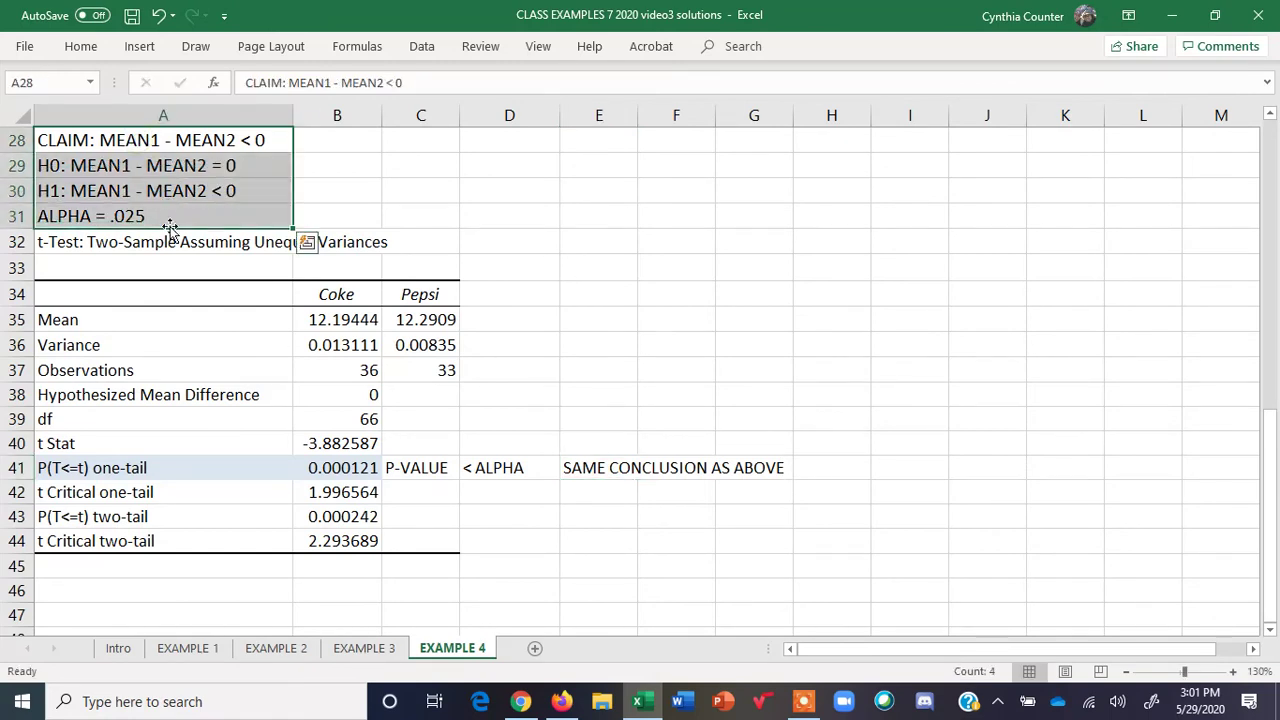
click(172, 240)
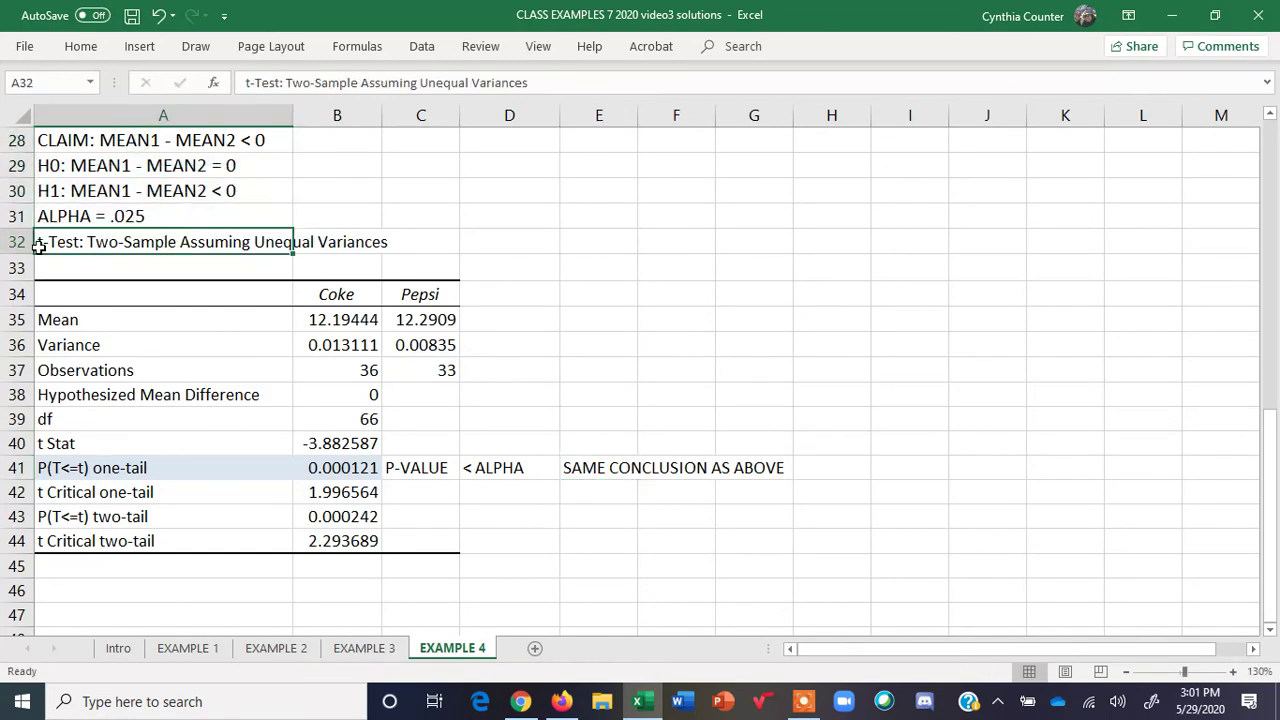
drag(40, 250, 375, 252)
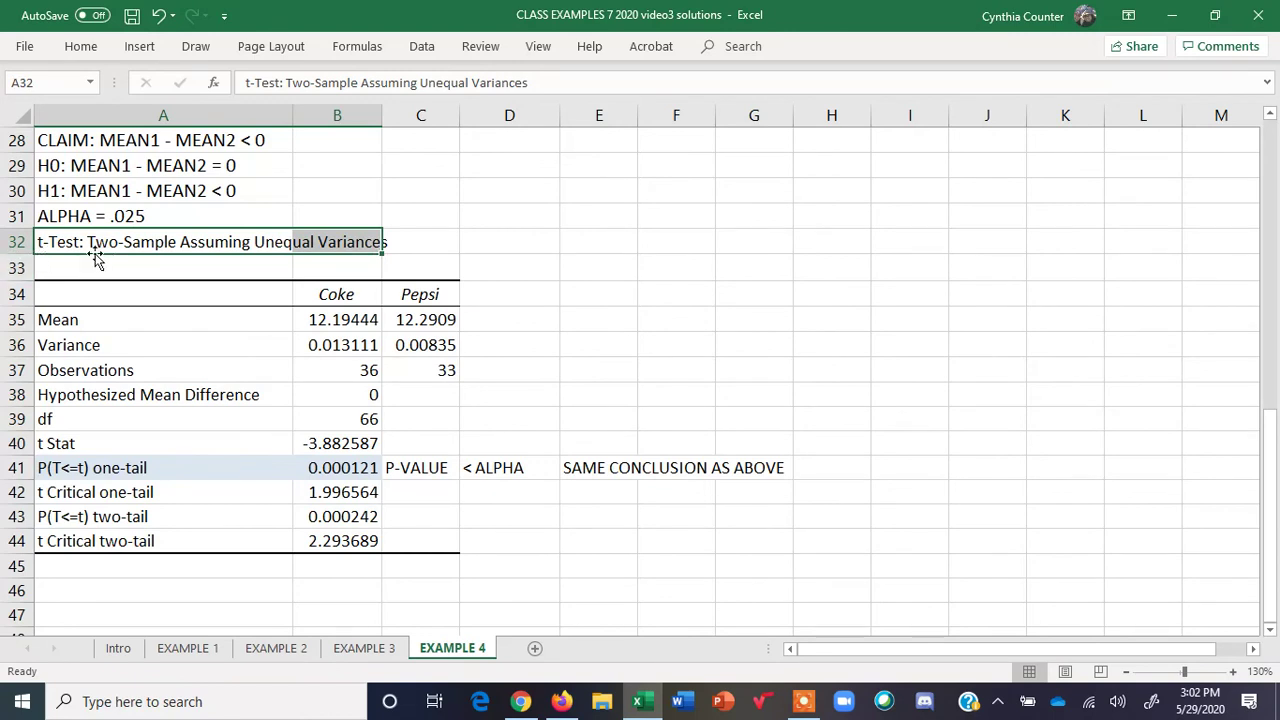
drag(54, 257, 318, 258)
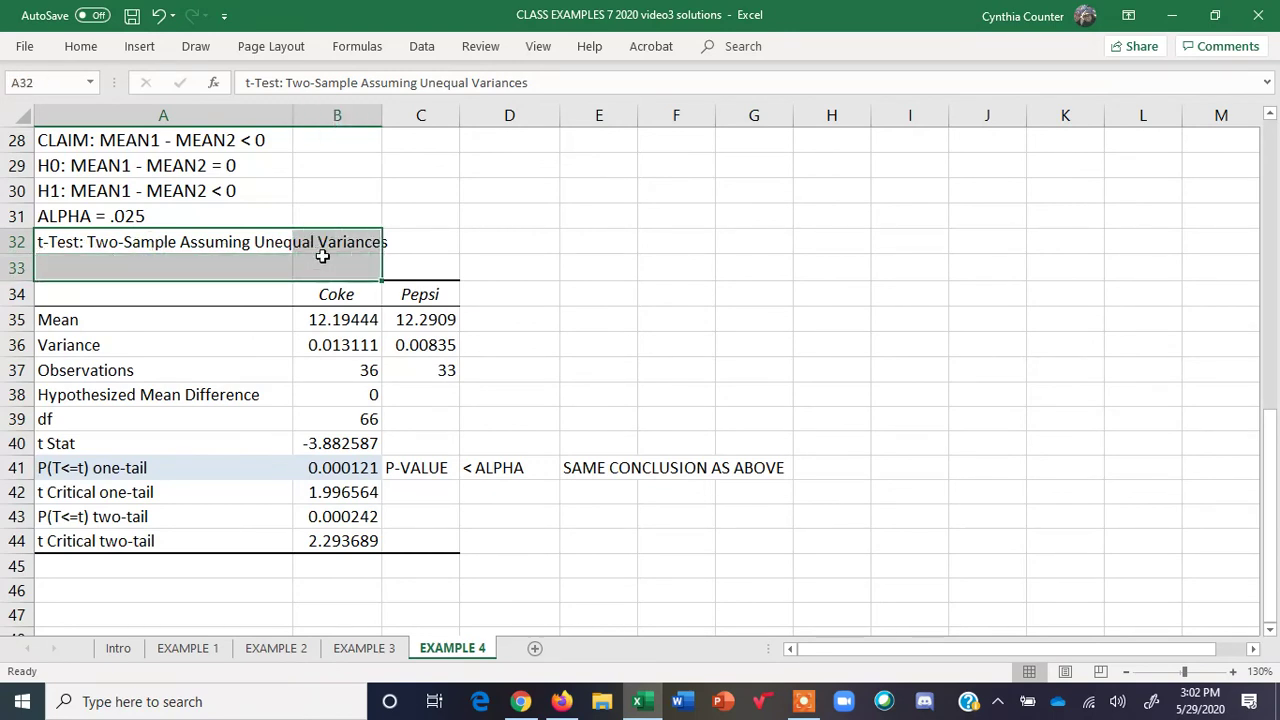
drag(90, 479, 380, 476)
click(414, 468)
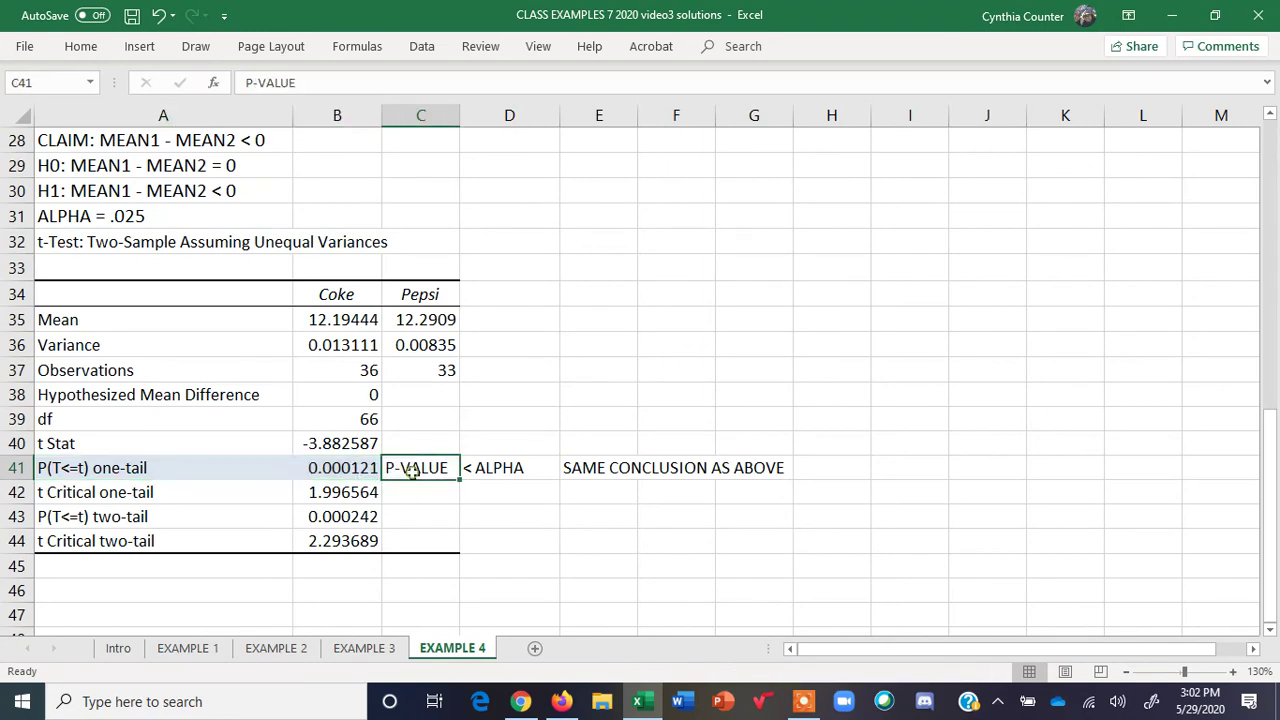
drag(494, 467, 791, 486)
Shade the manual solution's conclusion block A21:I24 with a light blue fill color.
drag(1271, 478, 1252, 280)
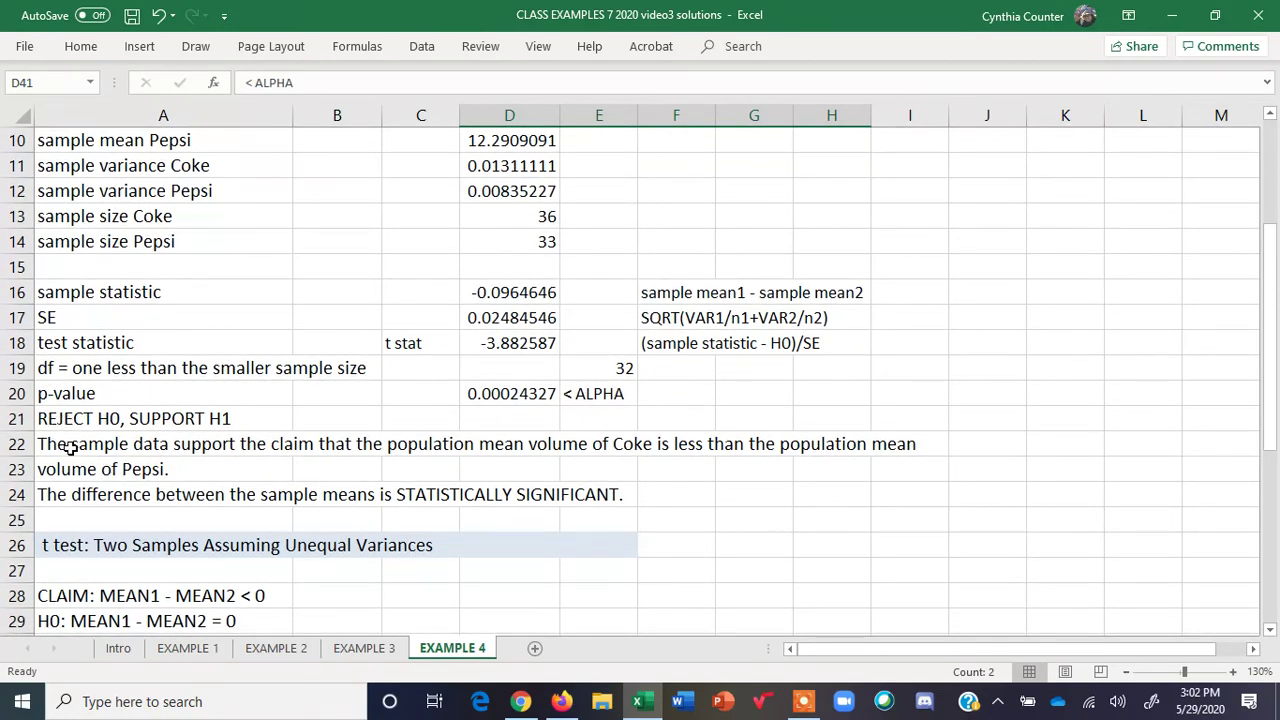
mouse_move(60, 418)
mouse_down()
mouse_move(60, 445)
mouse_move(963, 457)
mouse_move(934, 484)
mouse_up()
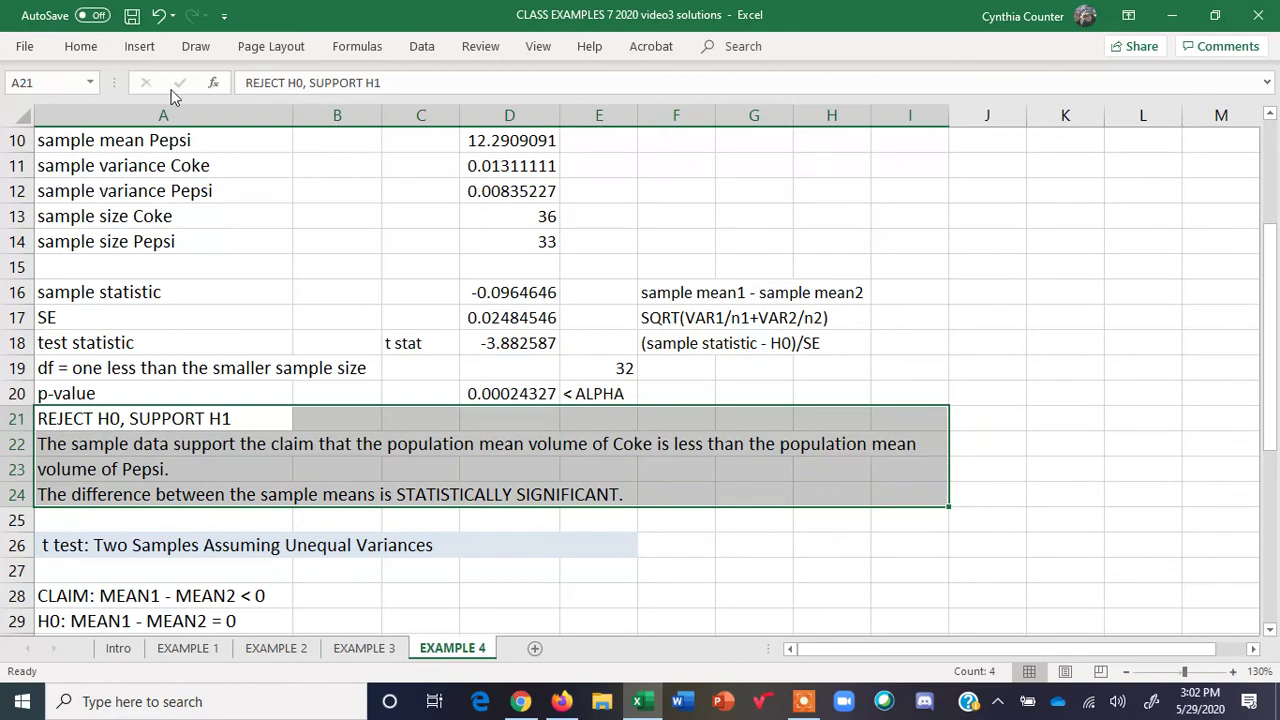
click(80, 46)
click(228, 111)
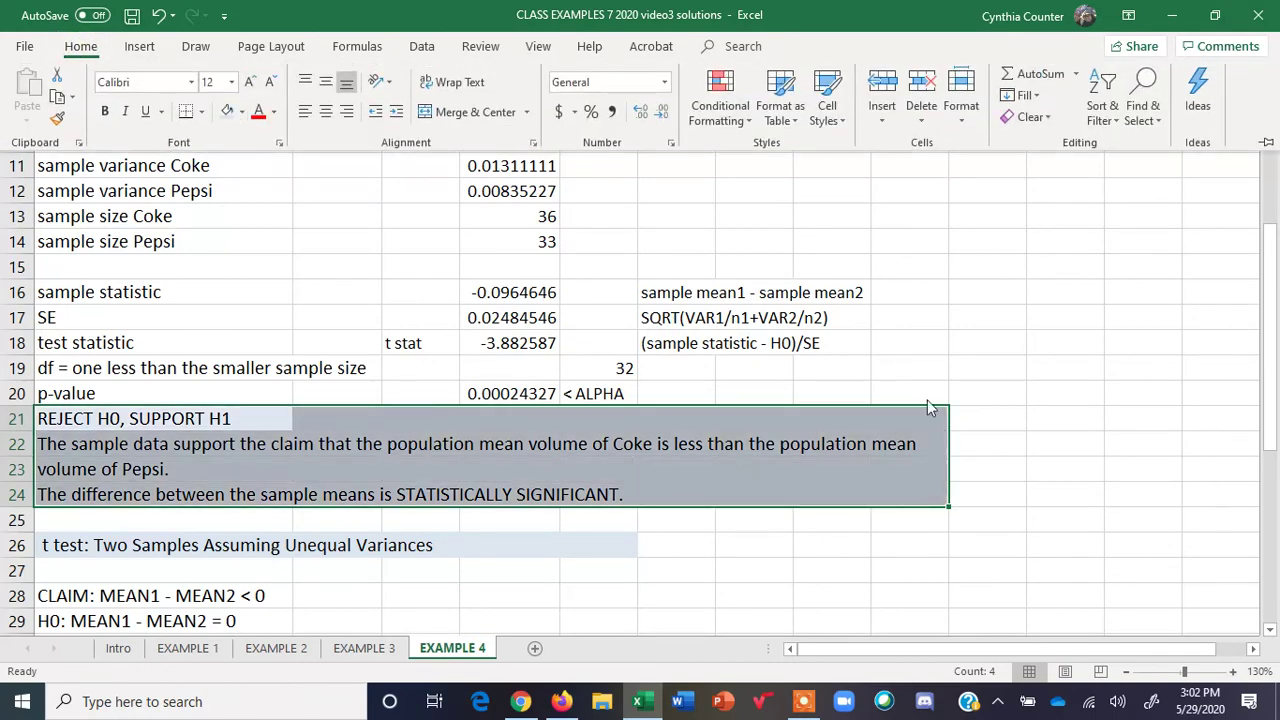
click(1157, 488)
click(1157, 486)
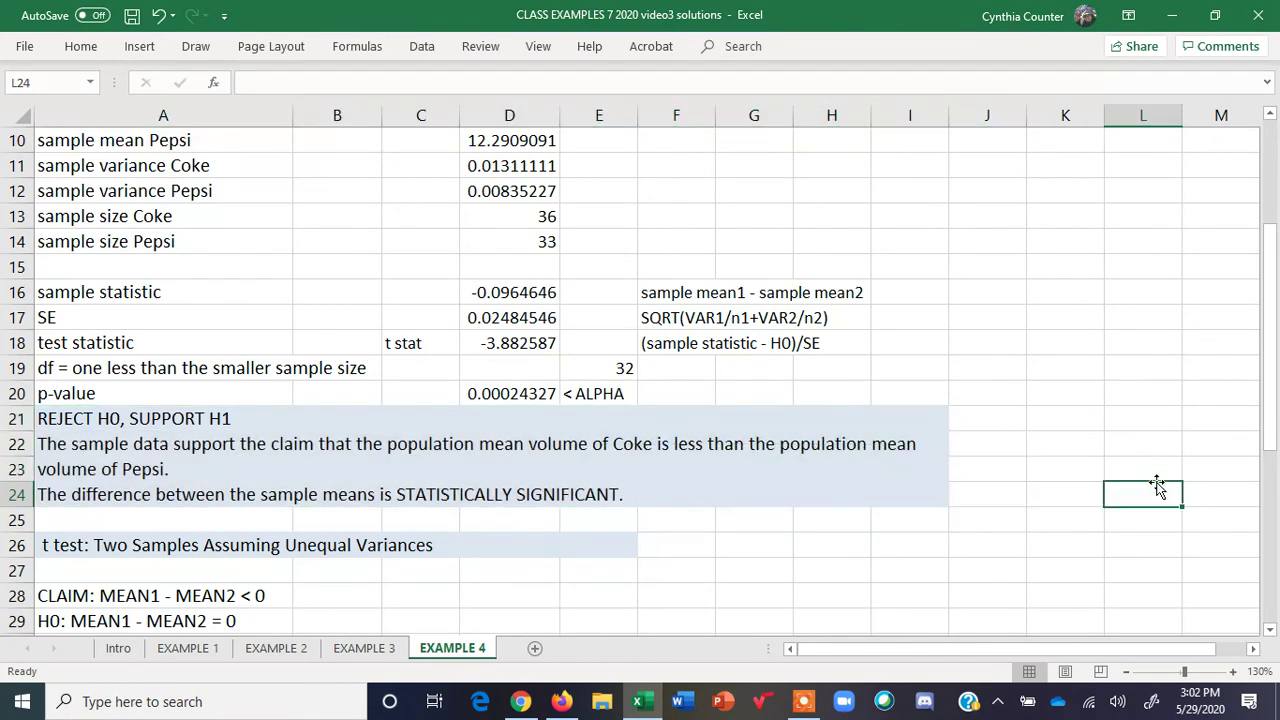
Compare the manual solution, including the sample statistics in D9:D14, with the t-Test output table and its annotations.
drag(1277, 290, 1277, 508)
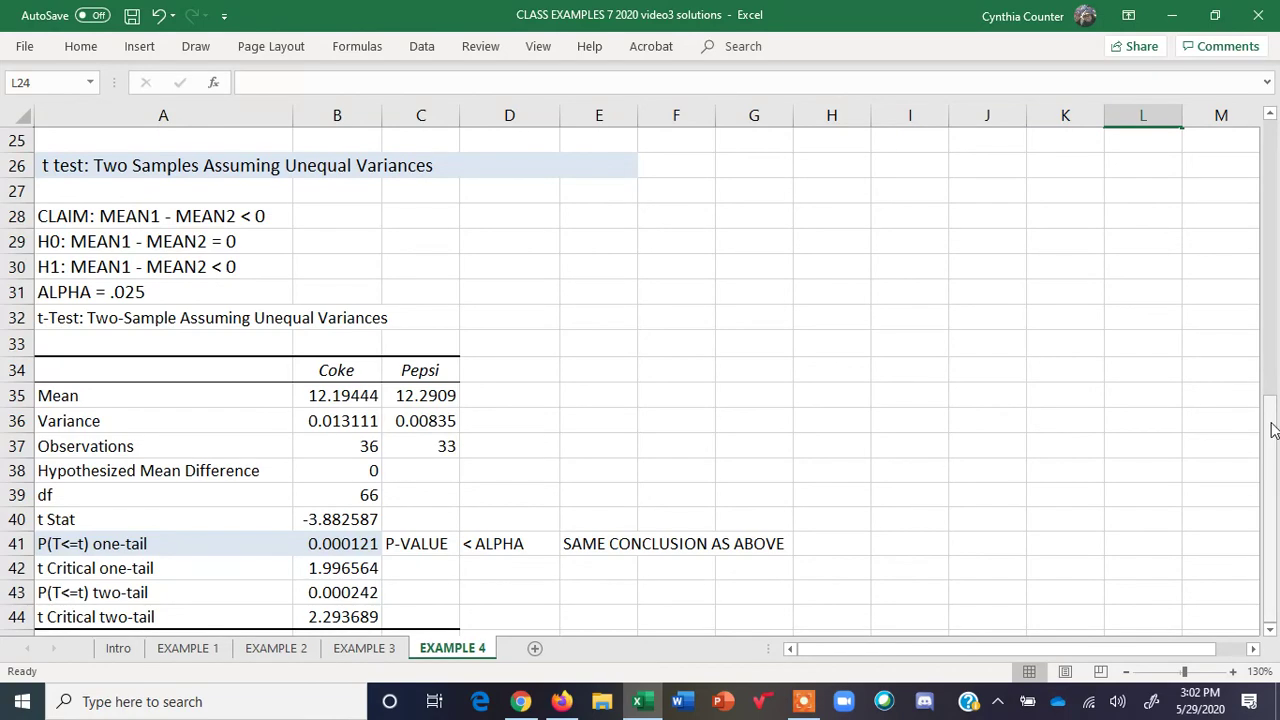
drag(1272, 430, 1258, 107)
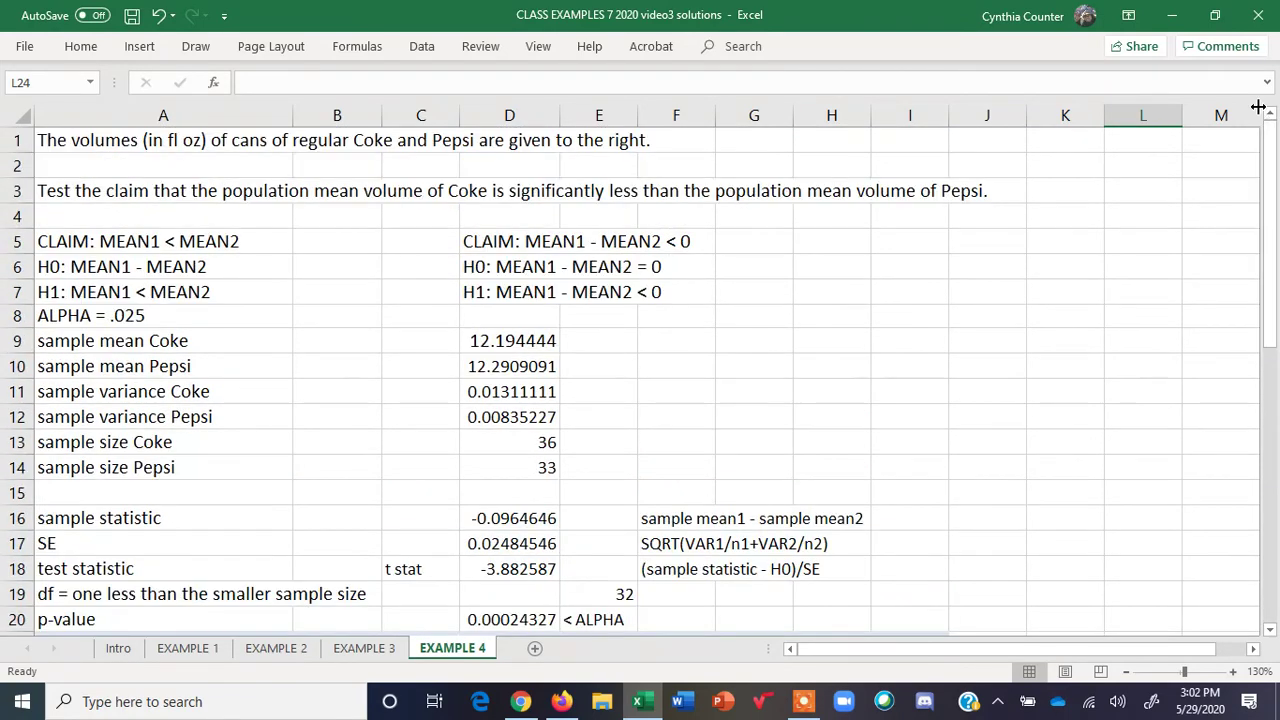
drag(1272, 300, 1276, 541)
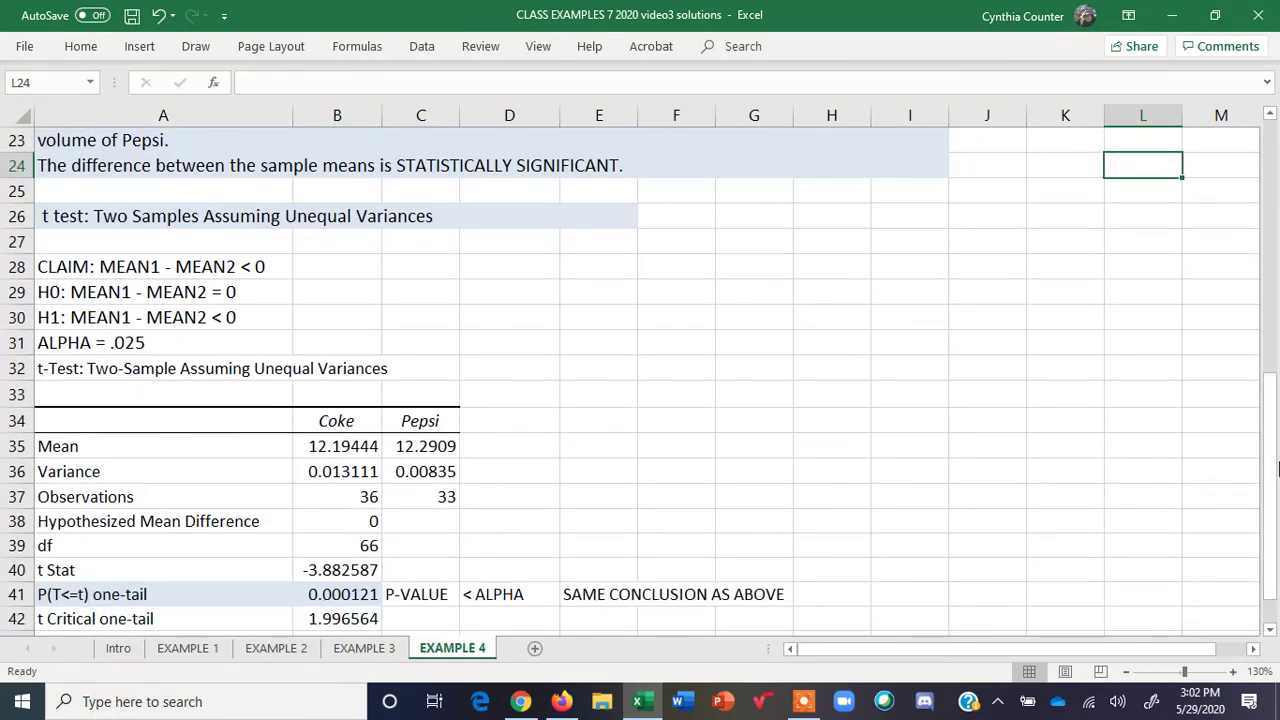
drag(1272, 467, 1274, 140)
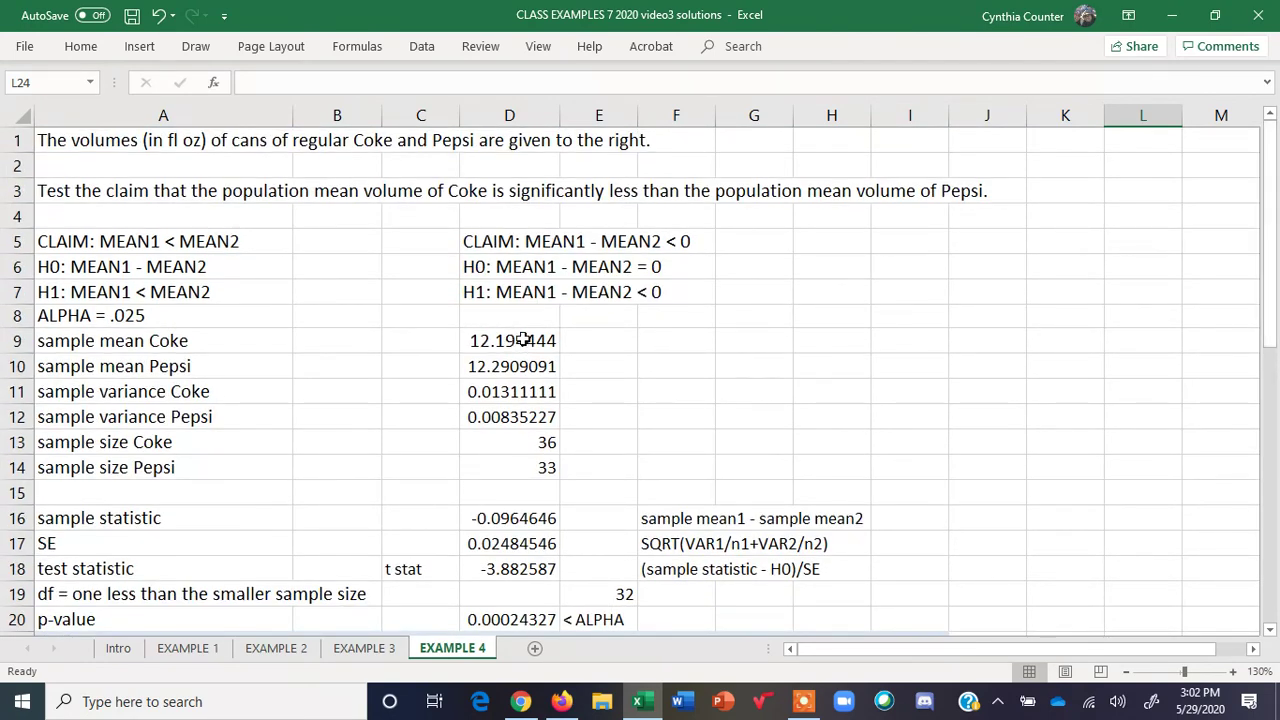
drag(523, 340, 523, 469)
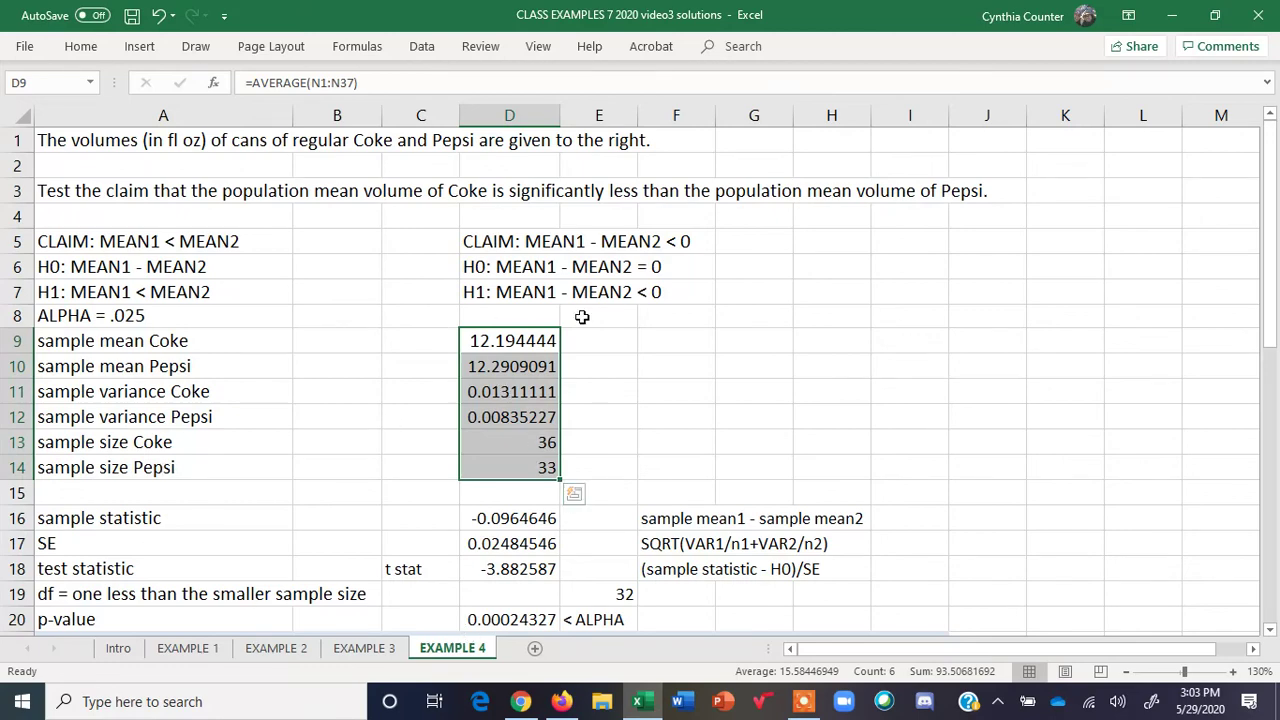
drag(1266, 242, 1277, 514)
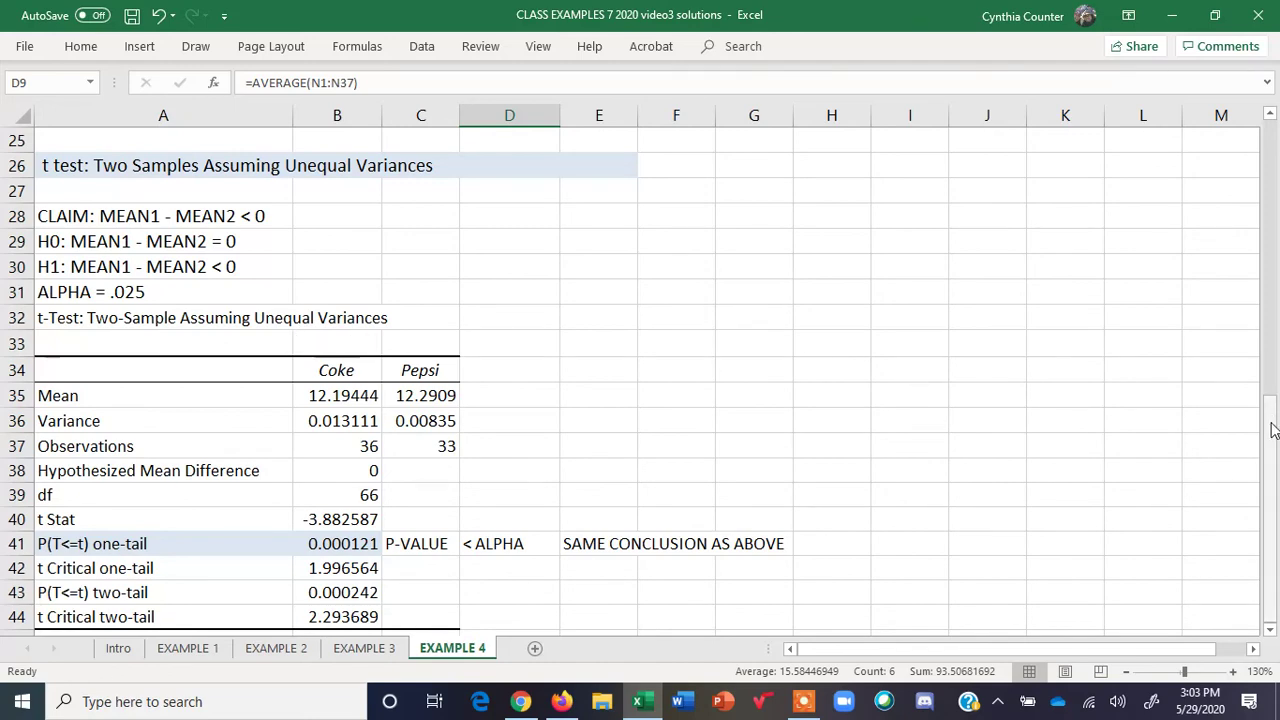
drag(1273, 430, 1265, 118)
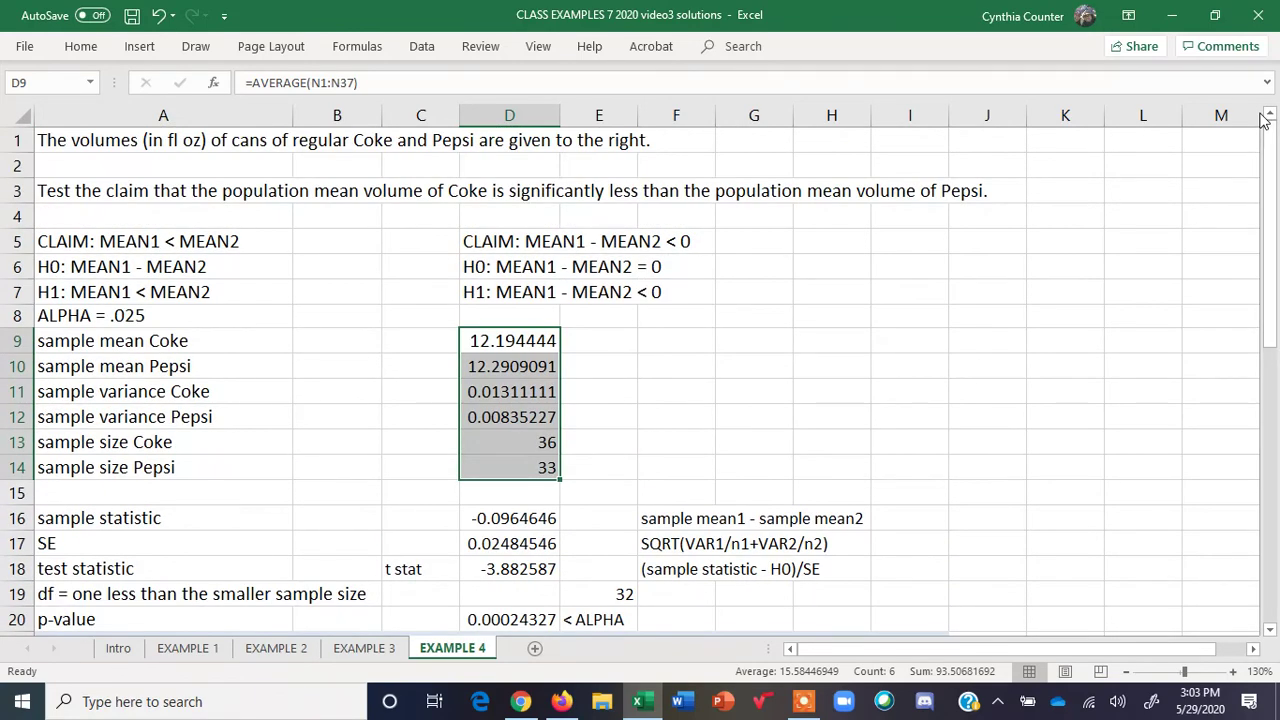